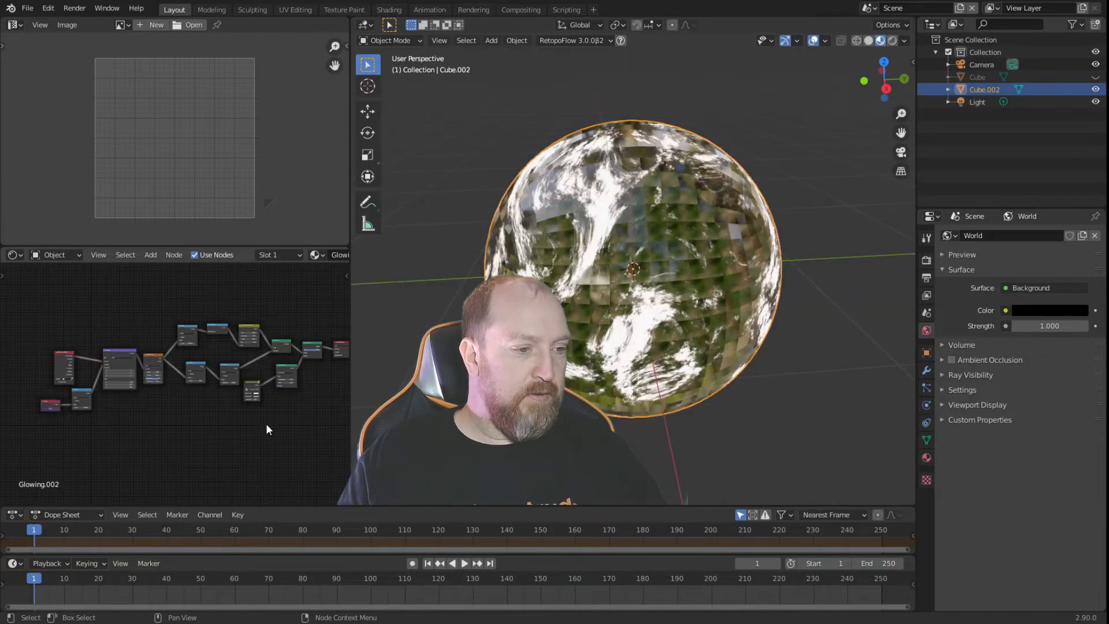
middle_drag(241, 422, 186, 426)
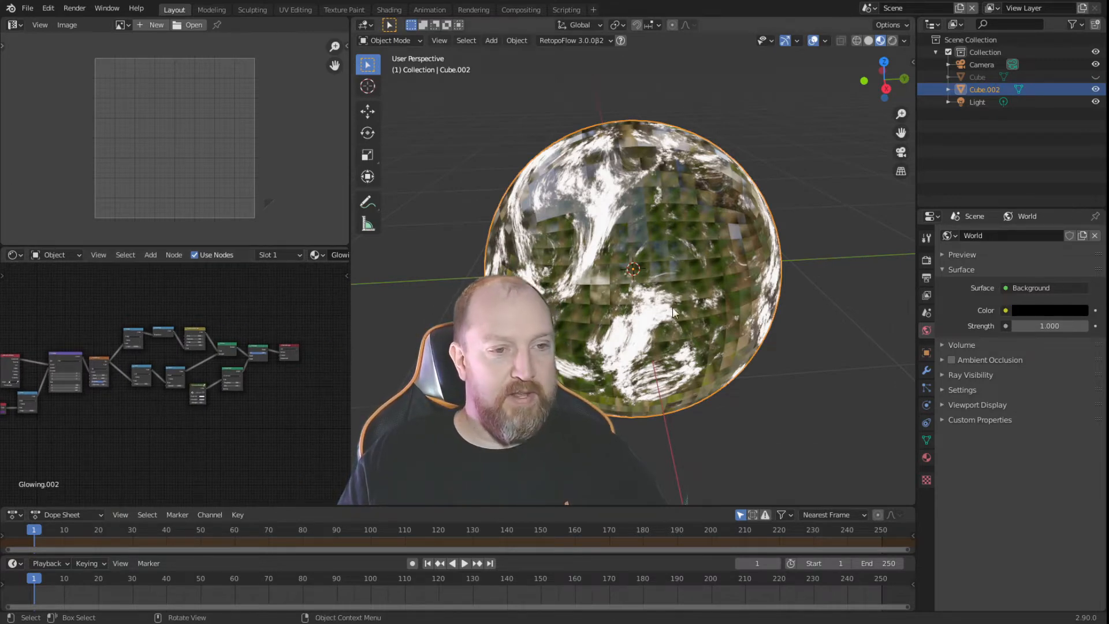
middle_drag(672, 307, 662, 256)
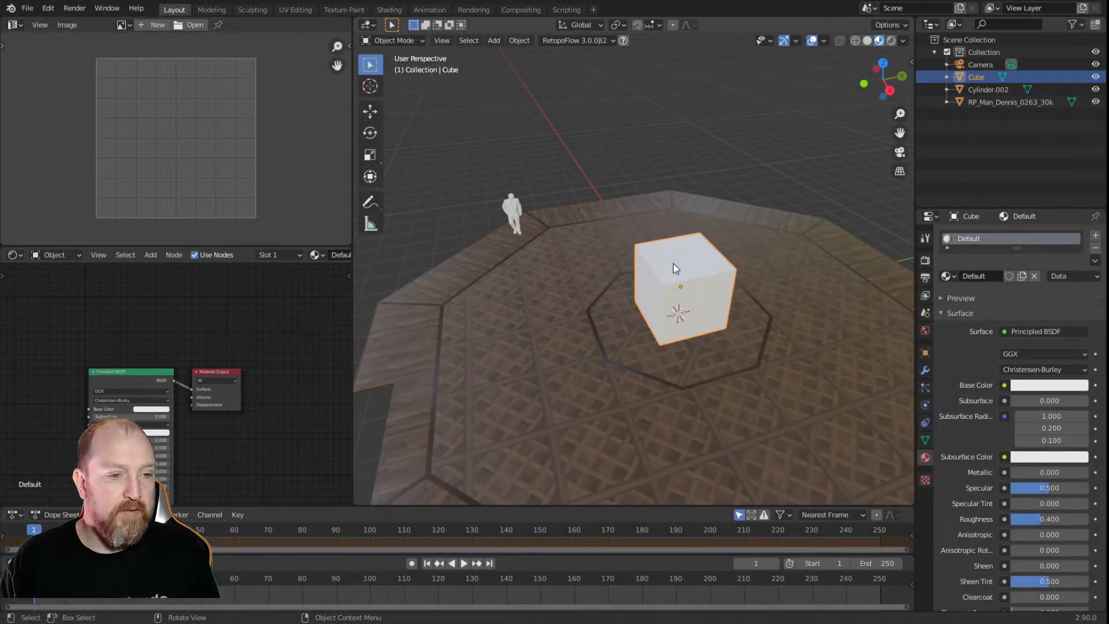
scroll(704, 363, down, 3)
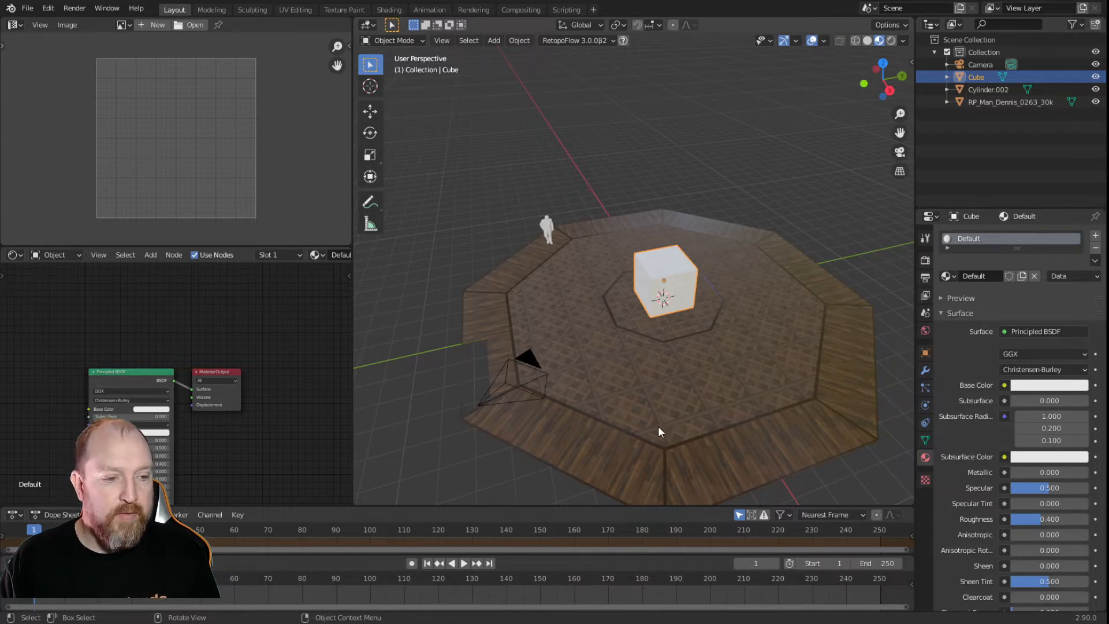
middle_drag(707, 365, 587, 256)
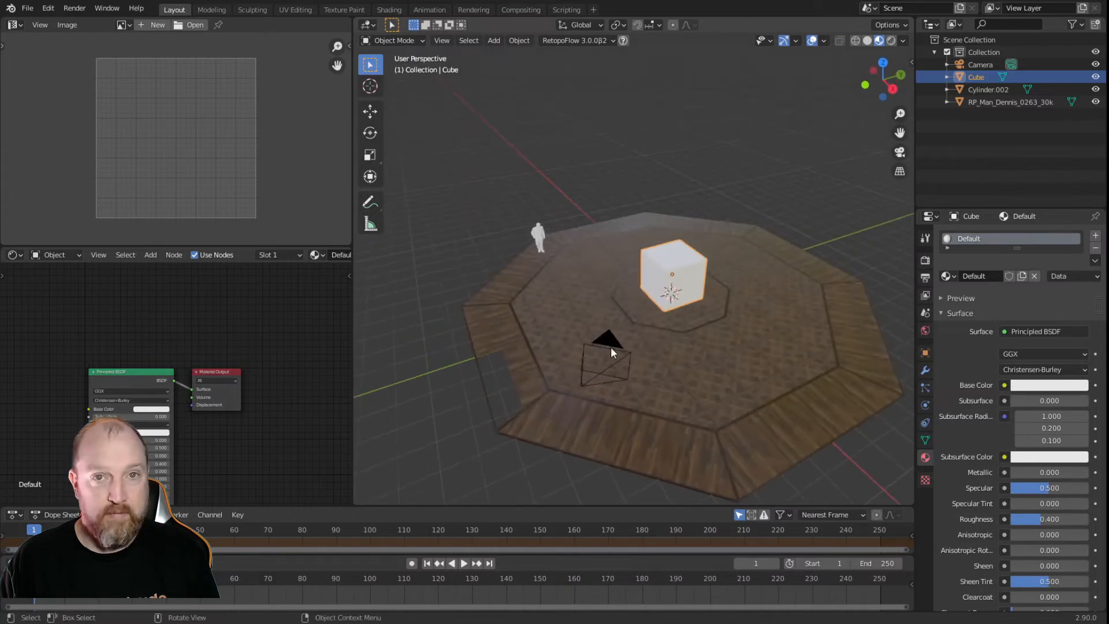
middle_drag(674, 365, 692, 372)
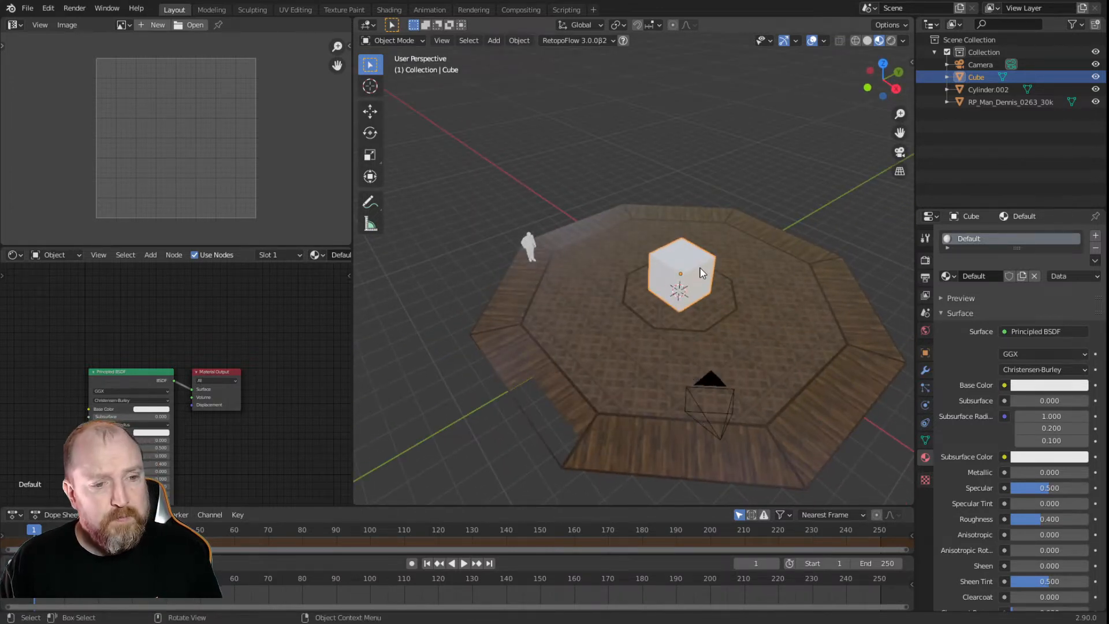
click(701, 349)
scroll(701, 352, up, 4)
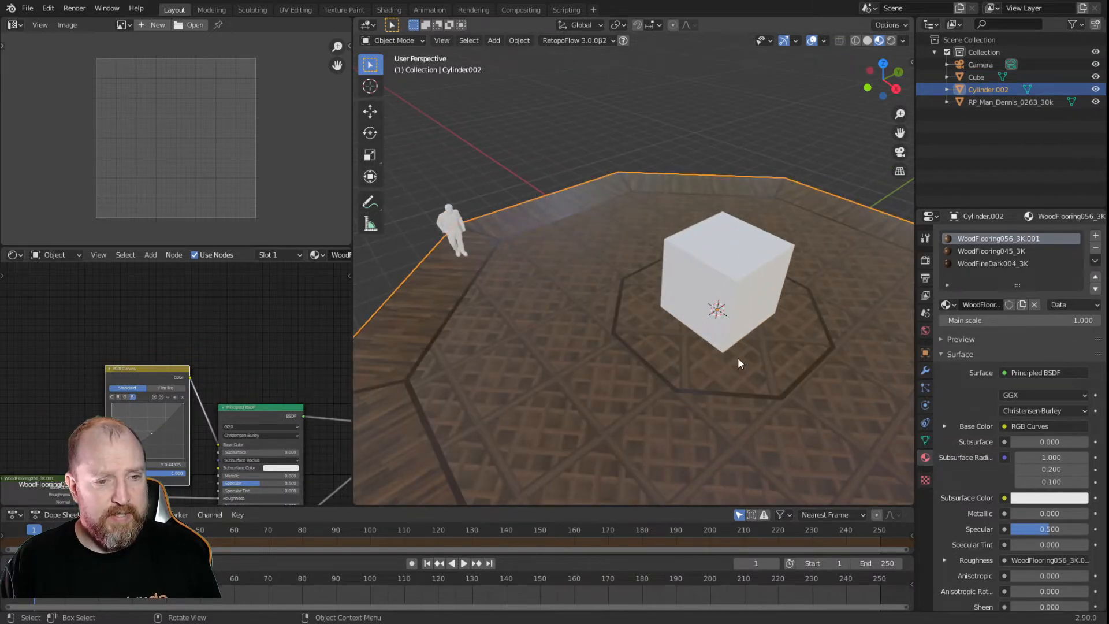
middle_drag(737, 357, 719, 293)
Add a Subdivision Surface modifier with 4 viewport levels to the cube and show its modifier settings
click(709, 252)
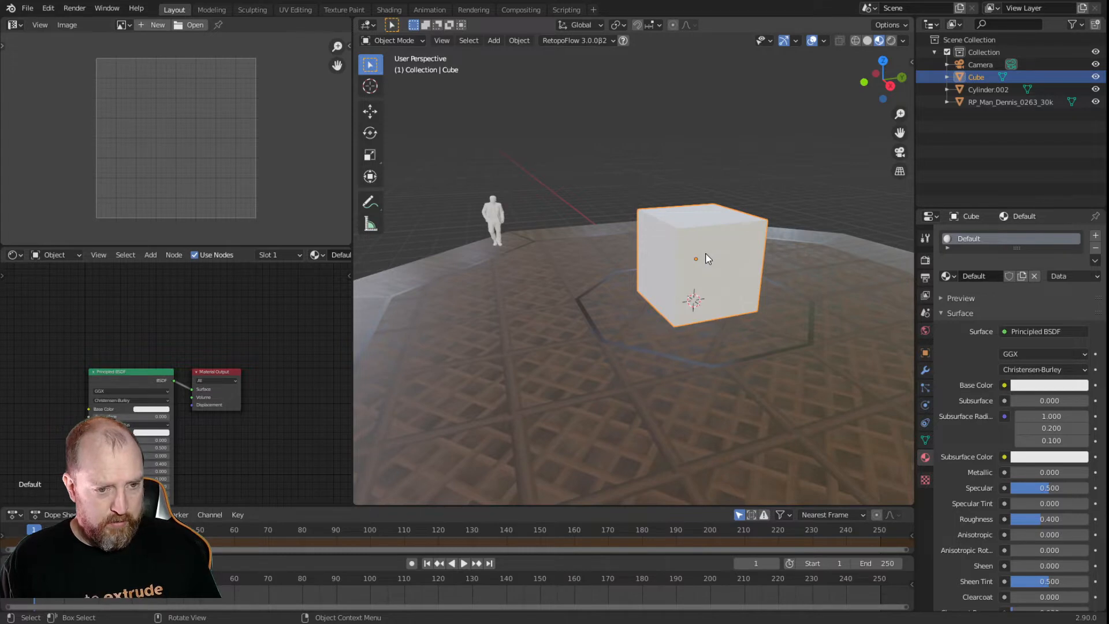
key(ctrl+3)
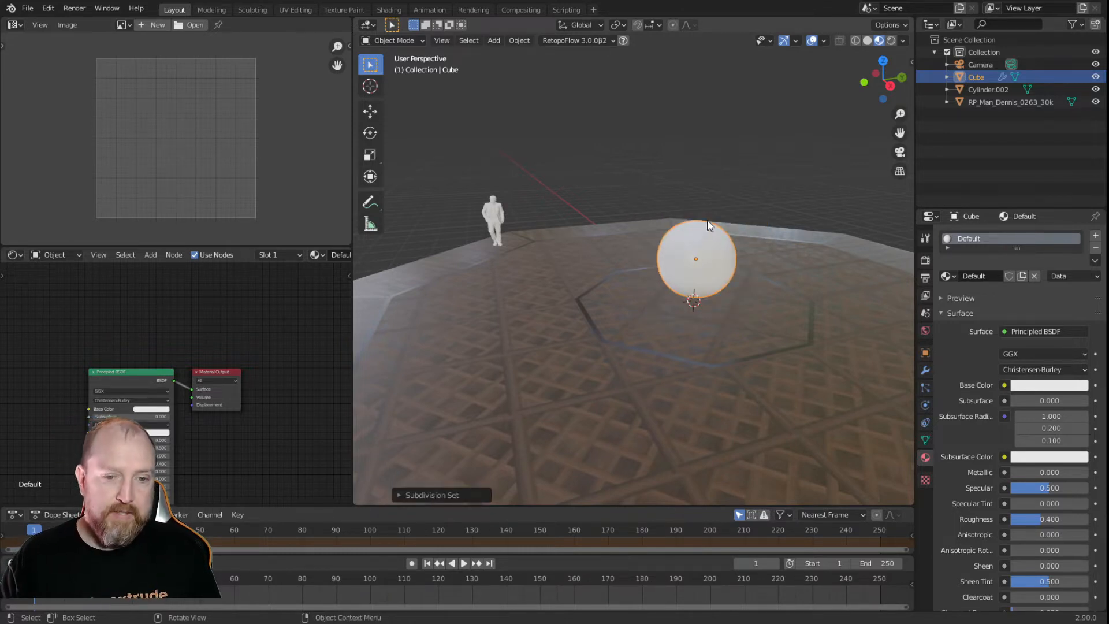
click(925, 370)
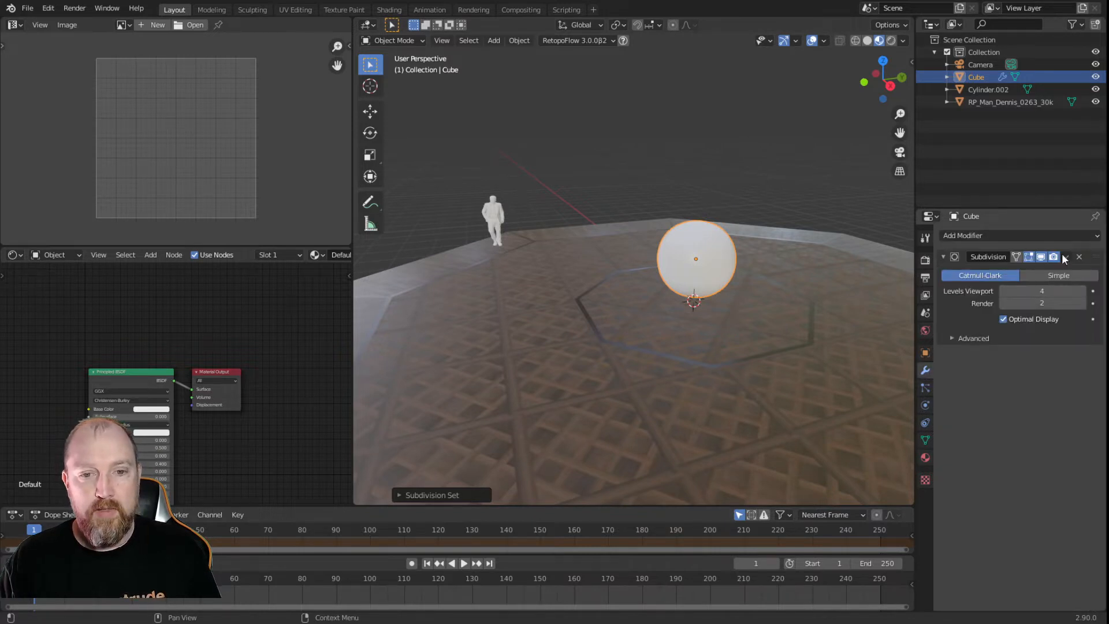
Add a Cast modifier to the subdivided cube and set its shape to Cylinder
click(1098, 237)
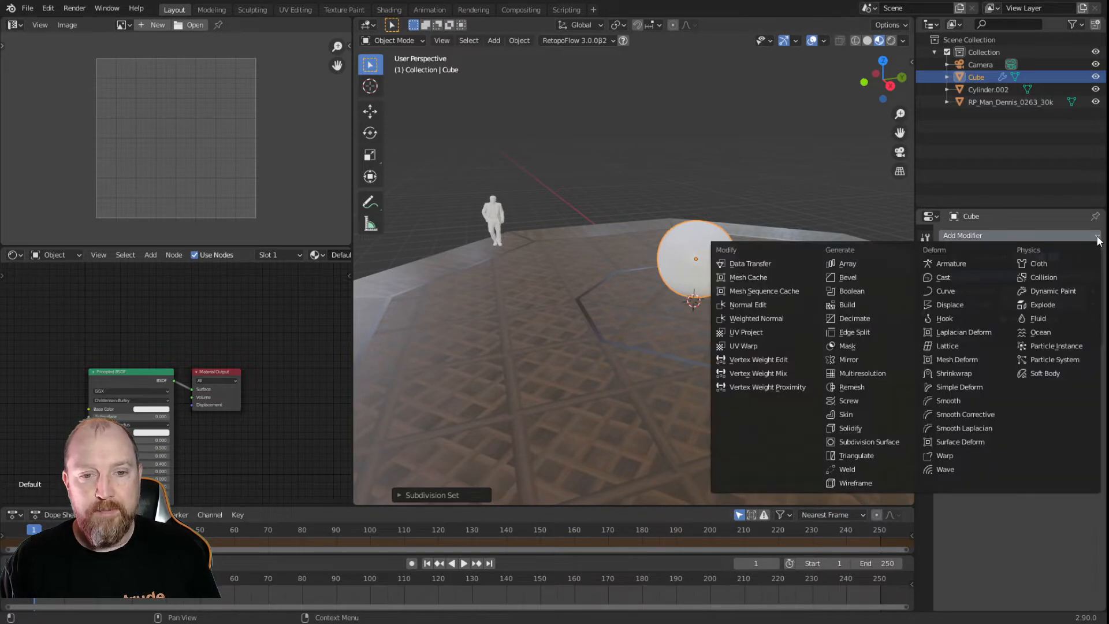
click(951, 276)
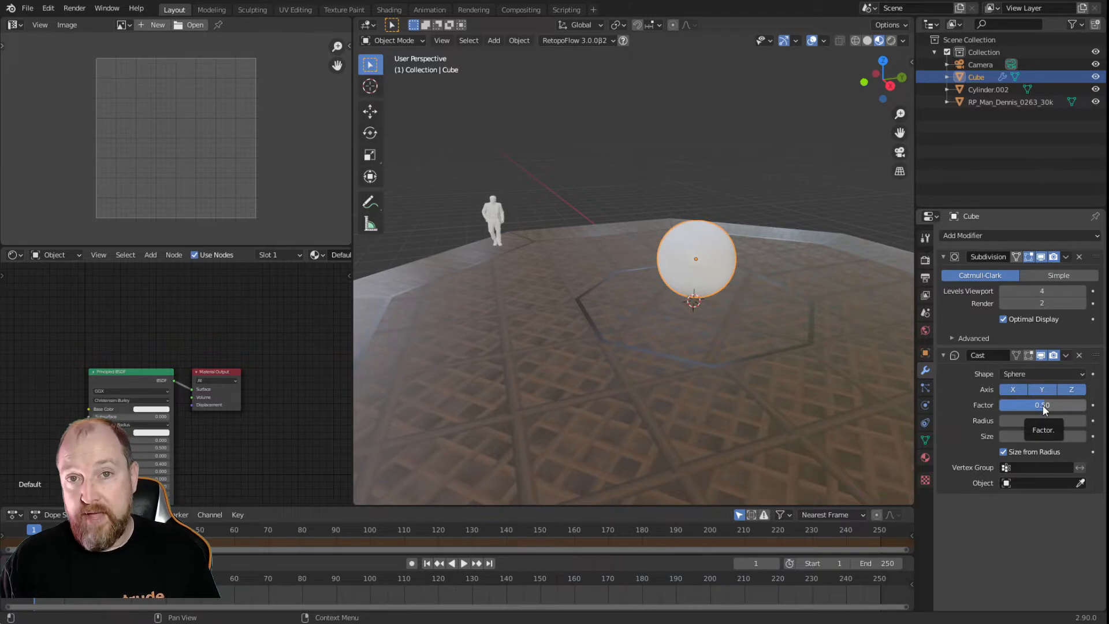
click(1076, 374)
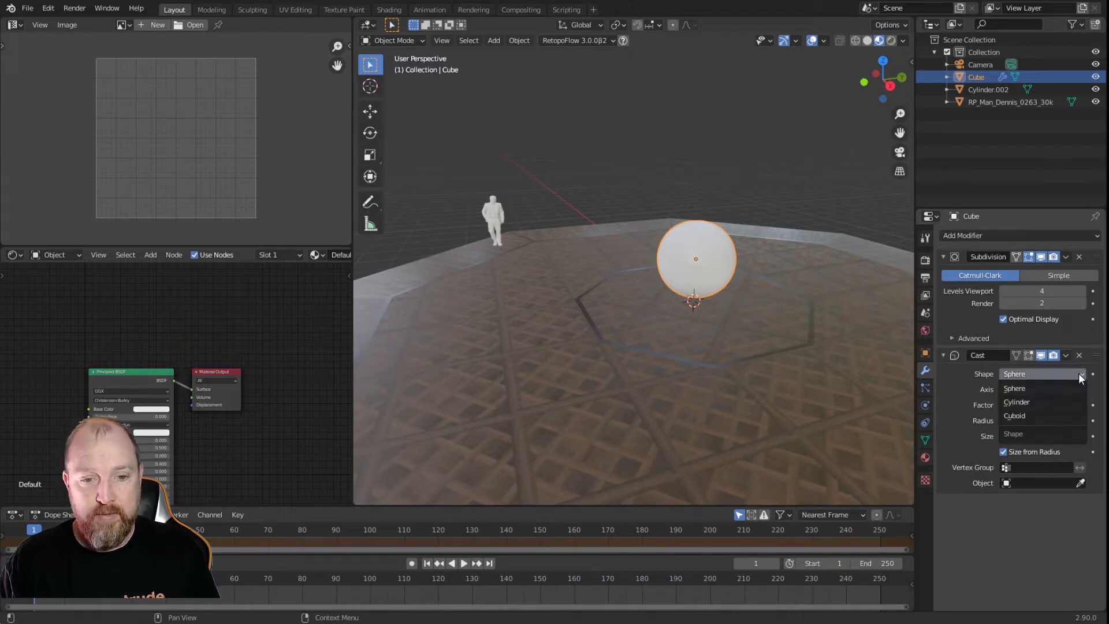
click(1034, 403)
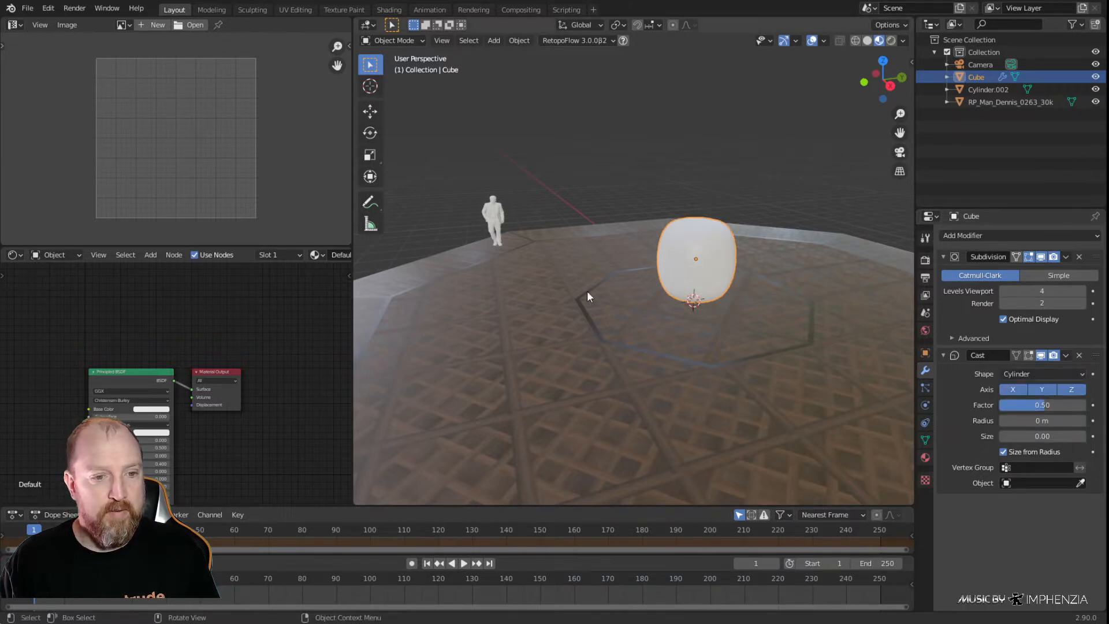
Set the Cast modifier's factor to 1 and its shape to Sphere
double_click(1047, 405)
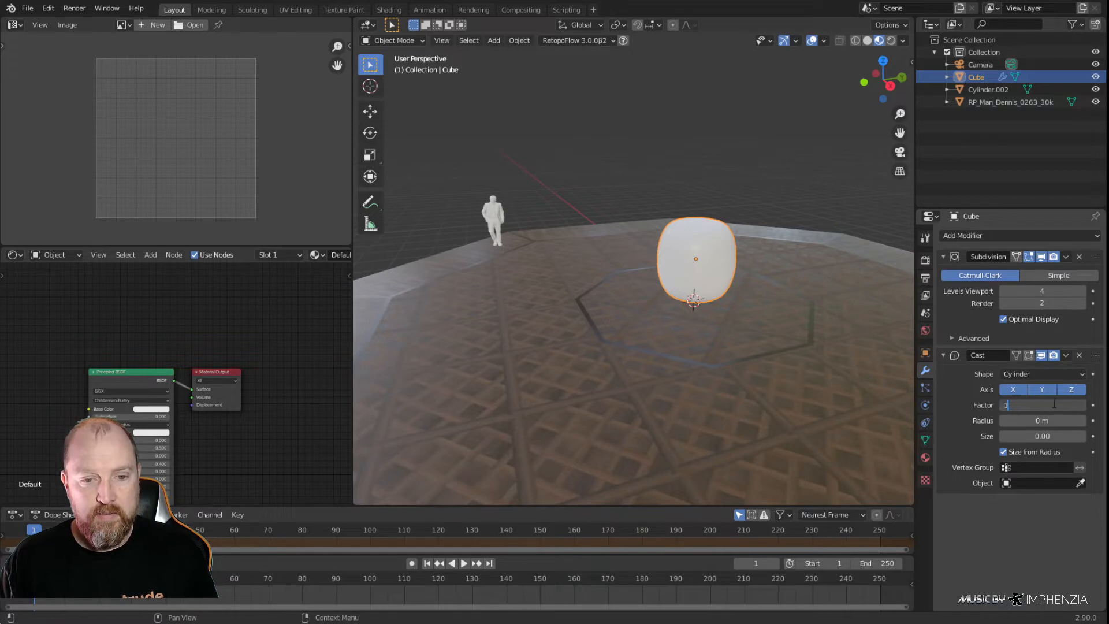
text(1)
key(Return)
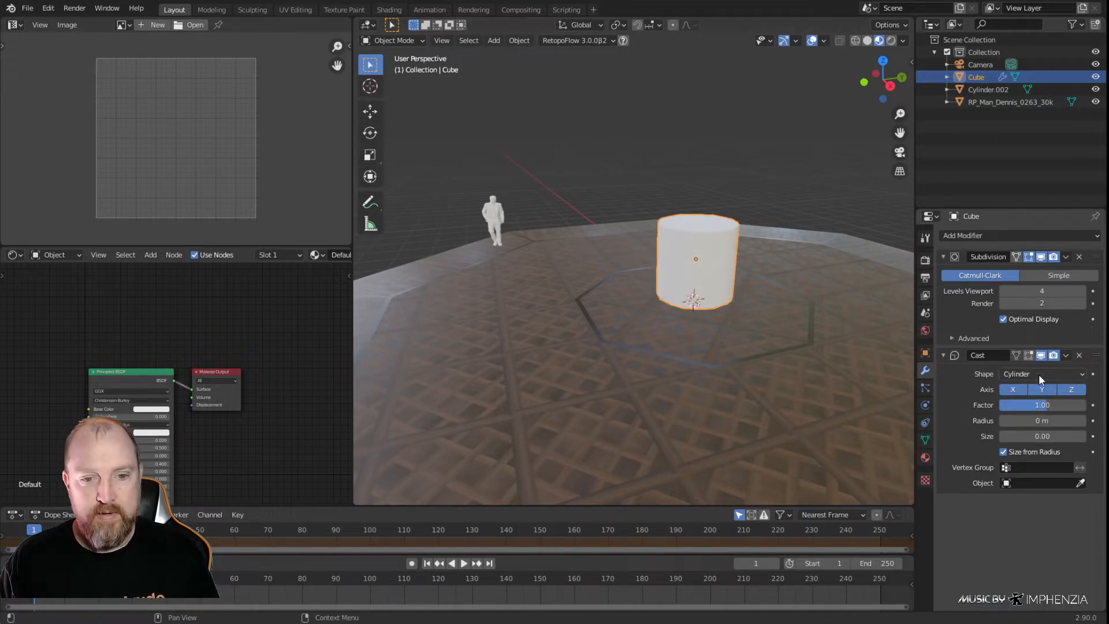
click(1068, 376)
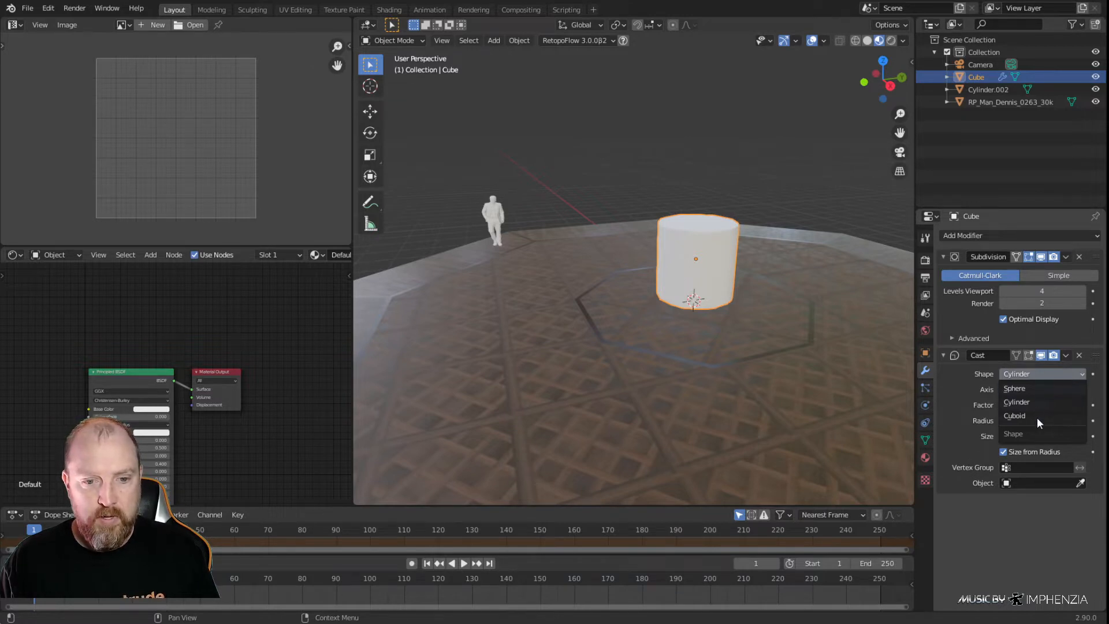
click(1033, 388)
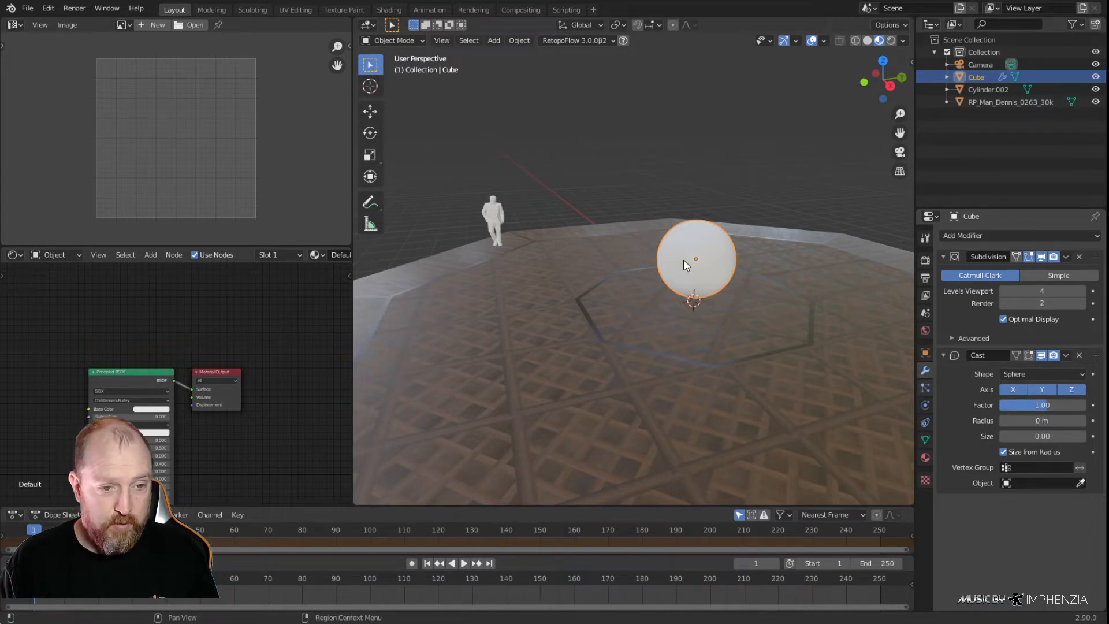
Apply the Subdivision modifier and the Cast modifier to the cube's mesh
middle_drag(694, 293, 732, 307)
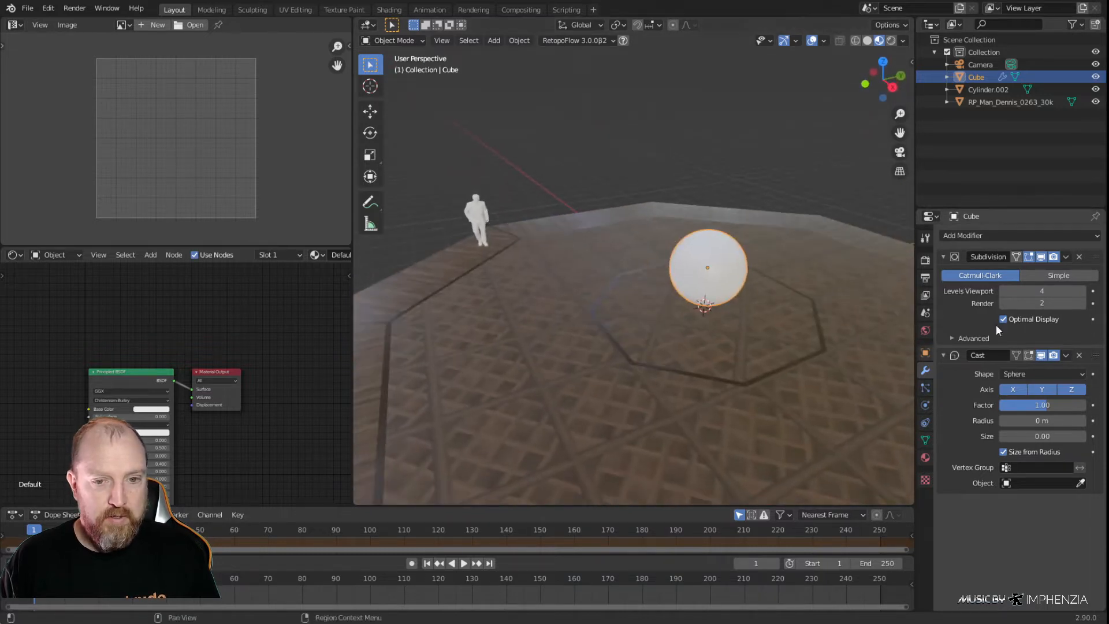
click(1065, 256)
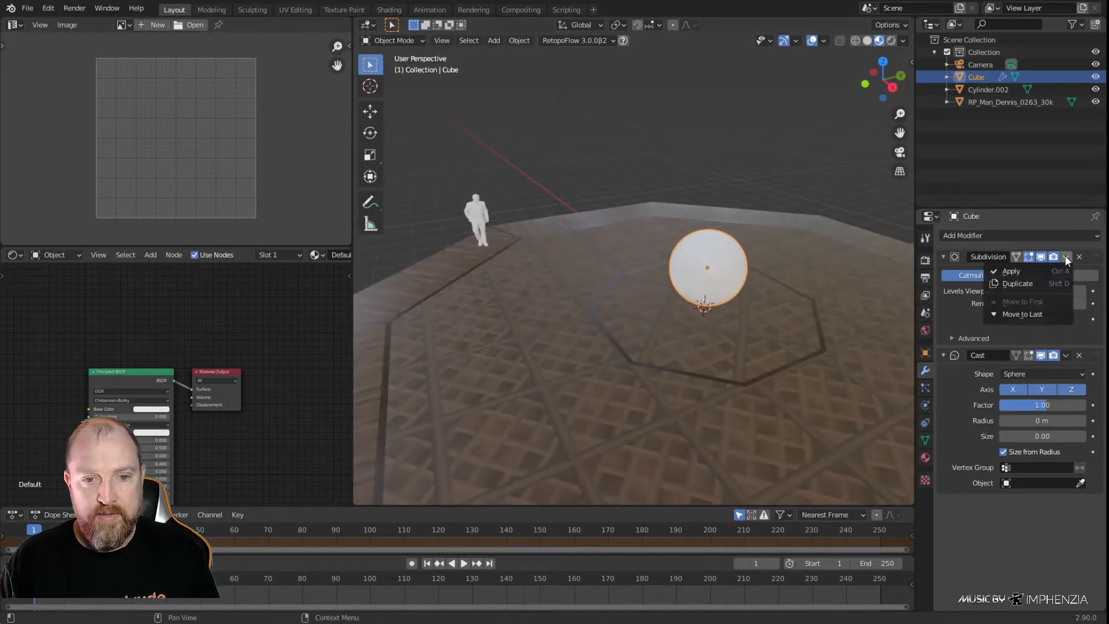
click(1027, 272)
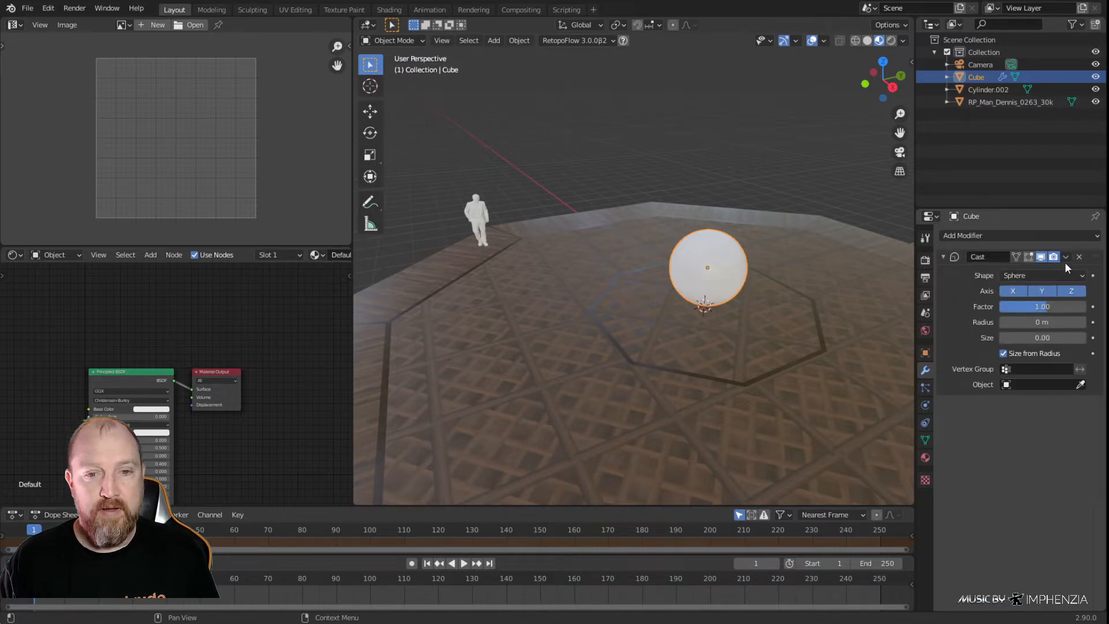
click(1065, 259)
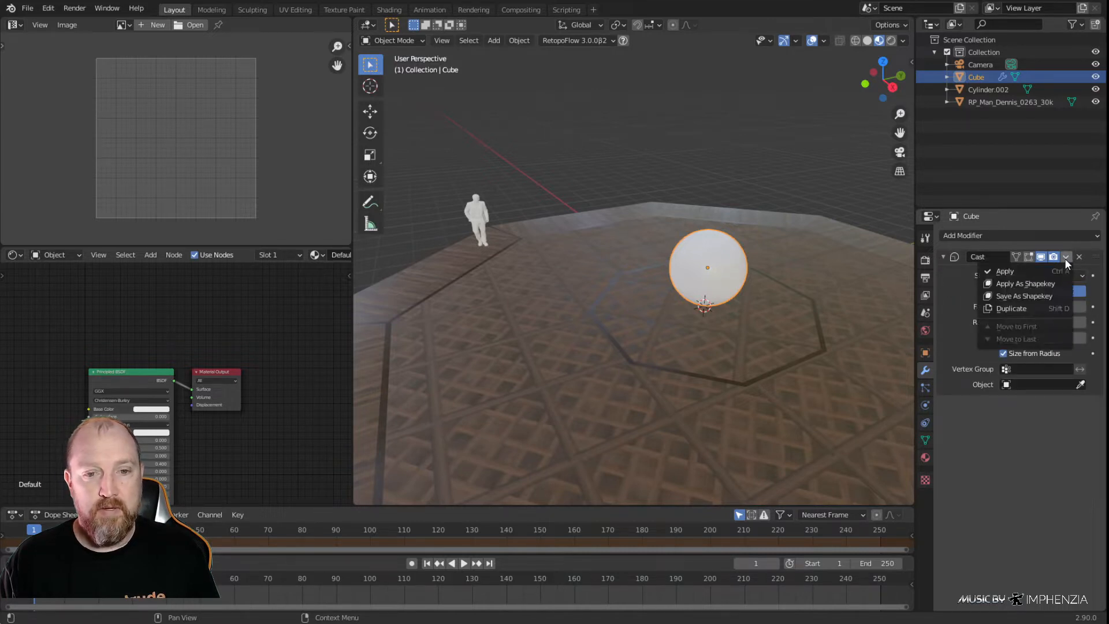
click(1012, 269)
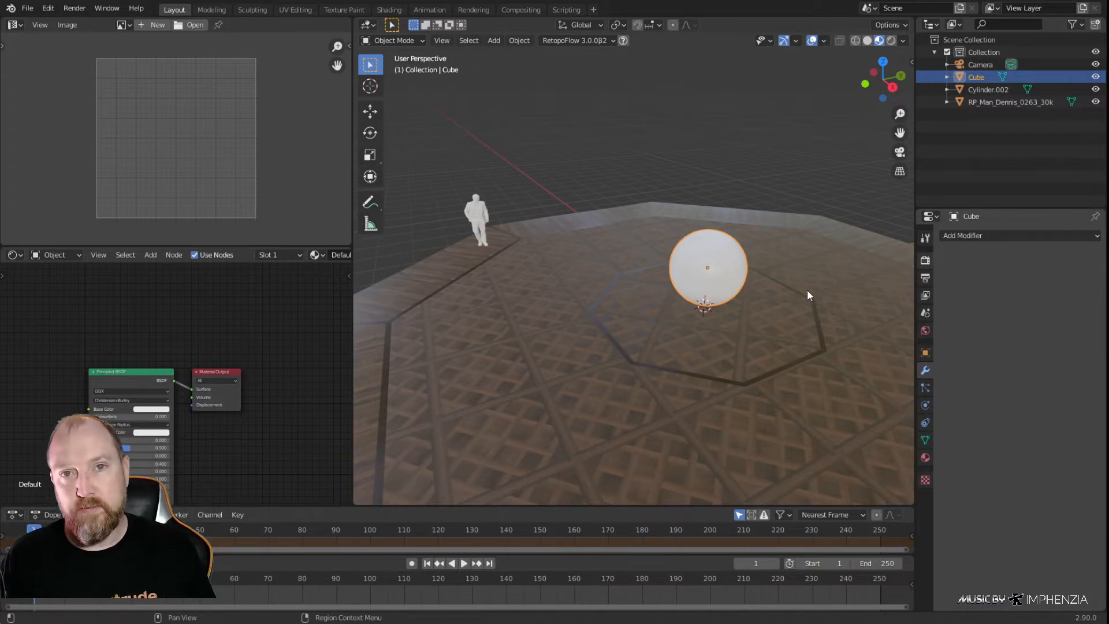
Give the white sphere smooth shading
click(716, 364)
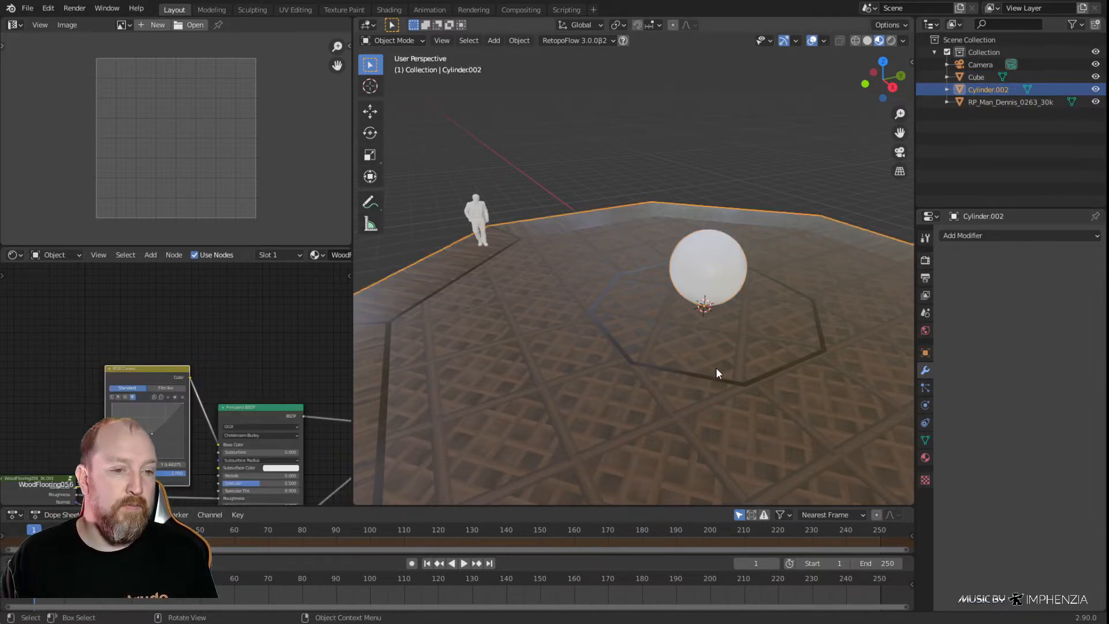
scroll(759, 325, up, 5)
shift+middle_drag(873, 310, 726, 300)
click(726, 268)
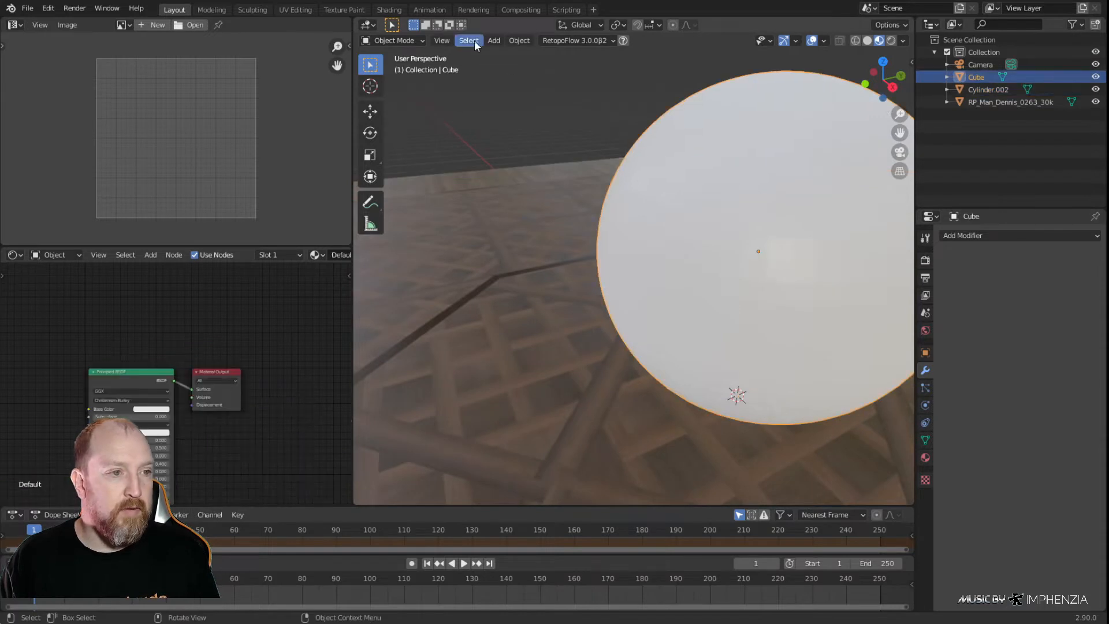
click(517, 41)
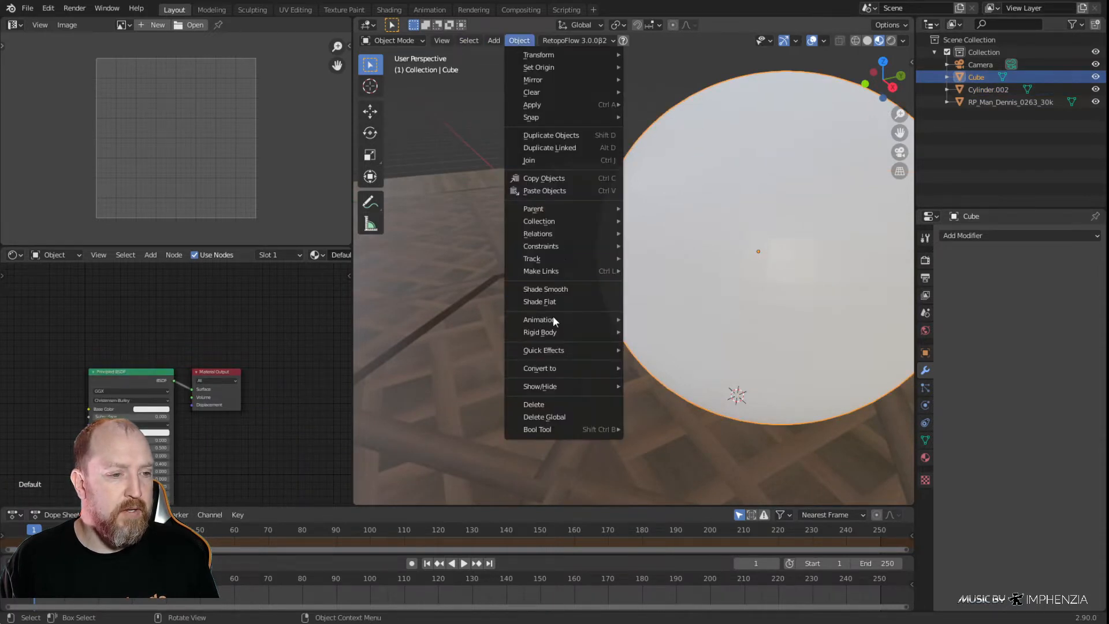
click(546, 289)
scroll(770, 295, down, 3)
middle_drag(770, 292, 718, 268)
click(722, 267)
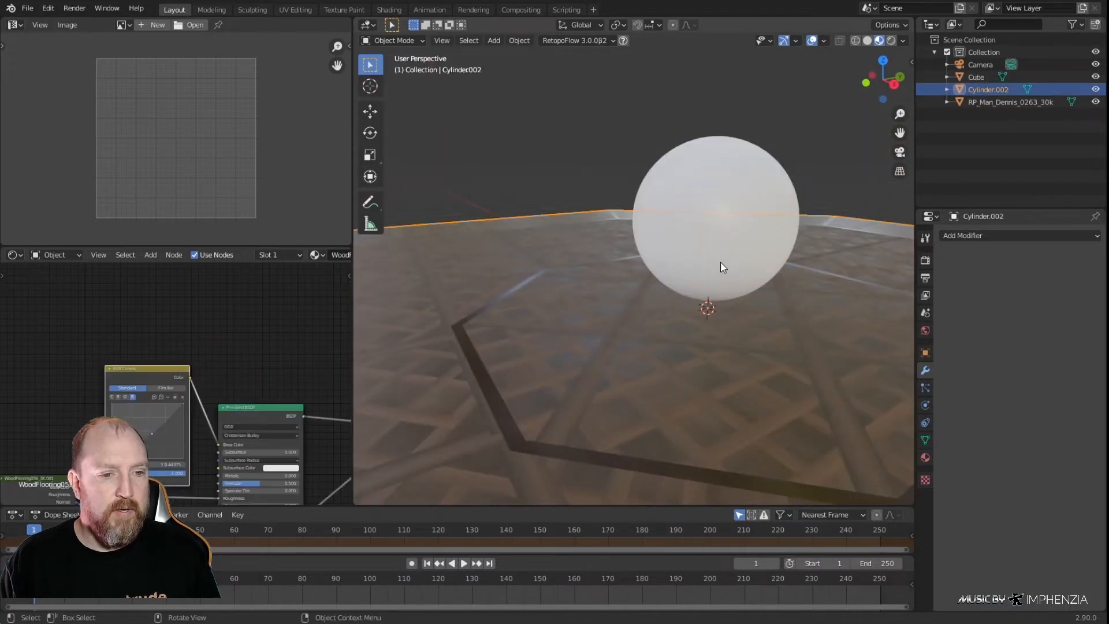
Scale the sphere uniformly by a factor of 0.15
click(710, 188)
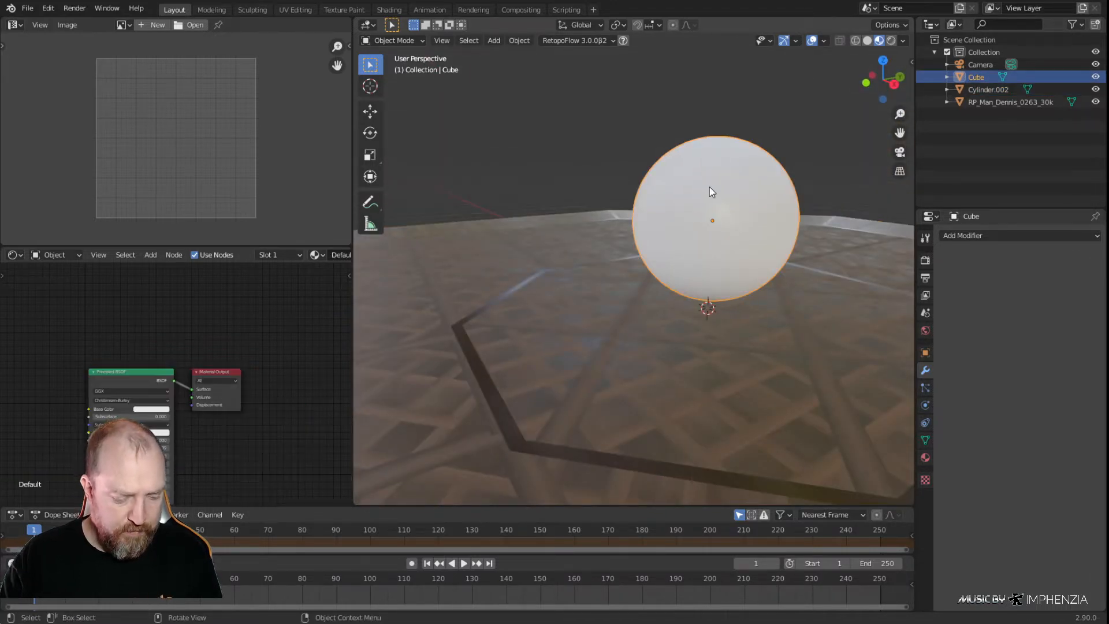
key(s)
text(.15)
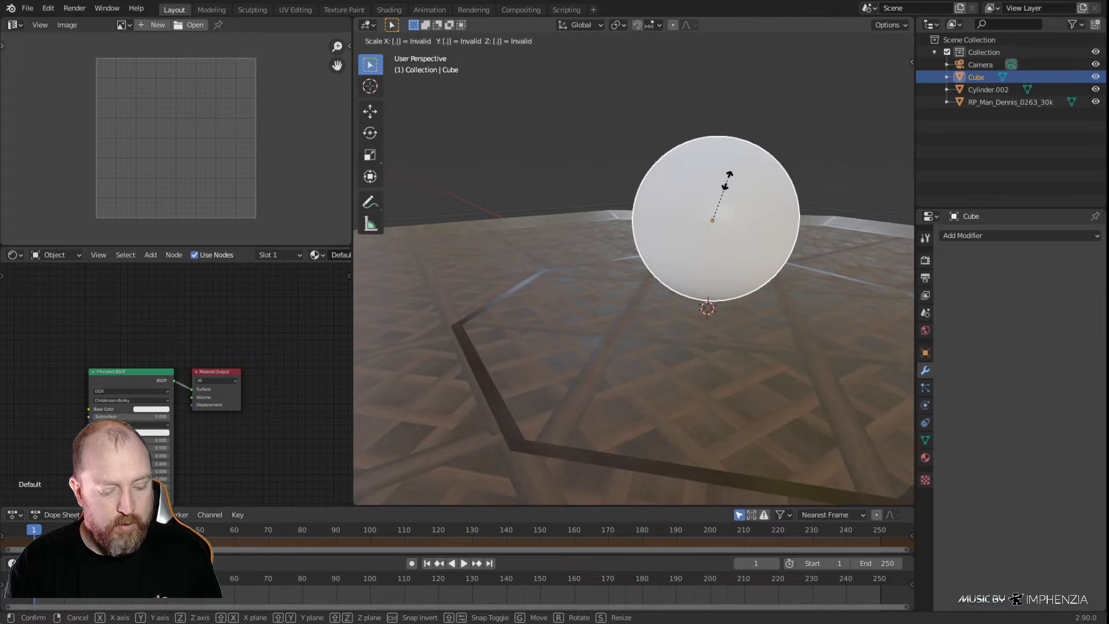
key(Return)
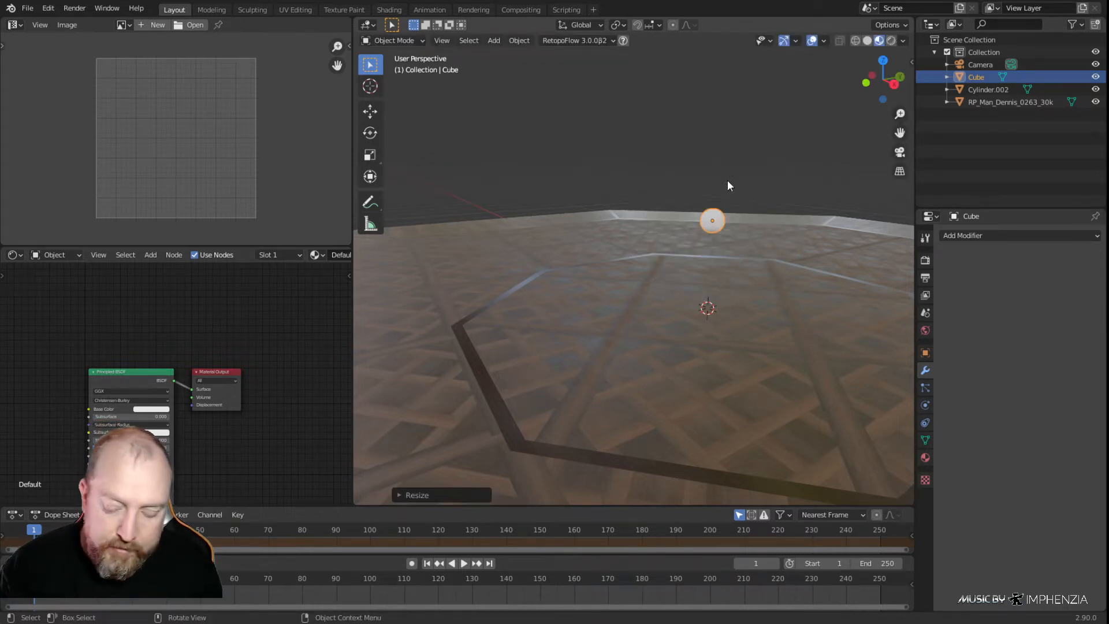
From the top view, rotate the human figure to face the front and move it just behind the sphere at the platform's centre
key(KP_7)
scroll(727, 179, down, 5)
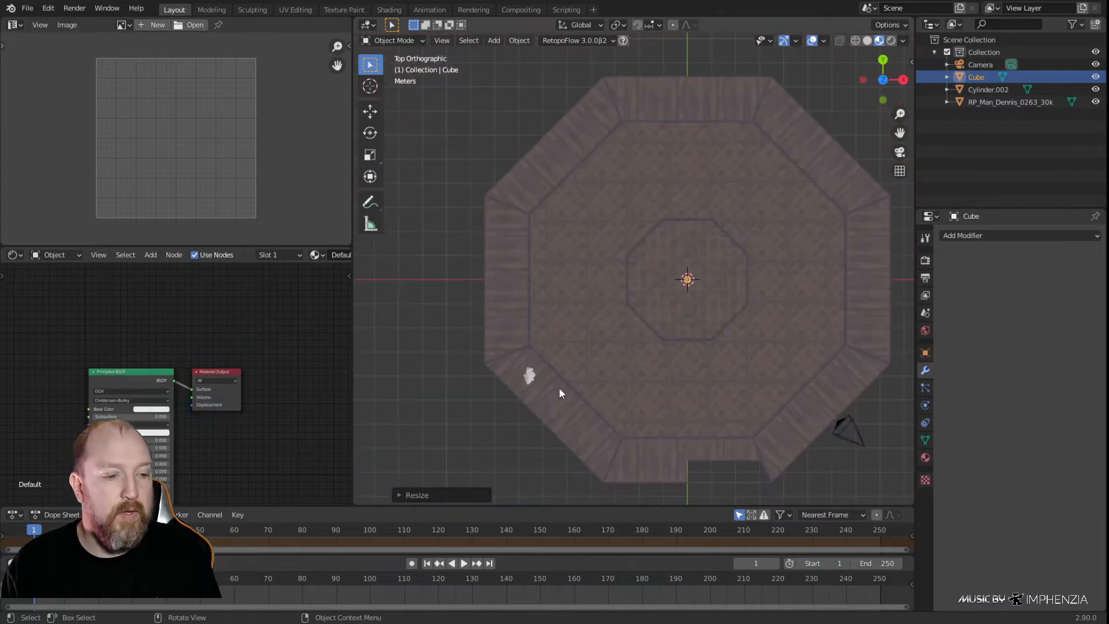
click(528, 379)
key(r)
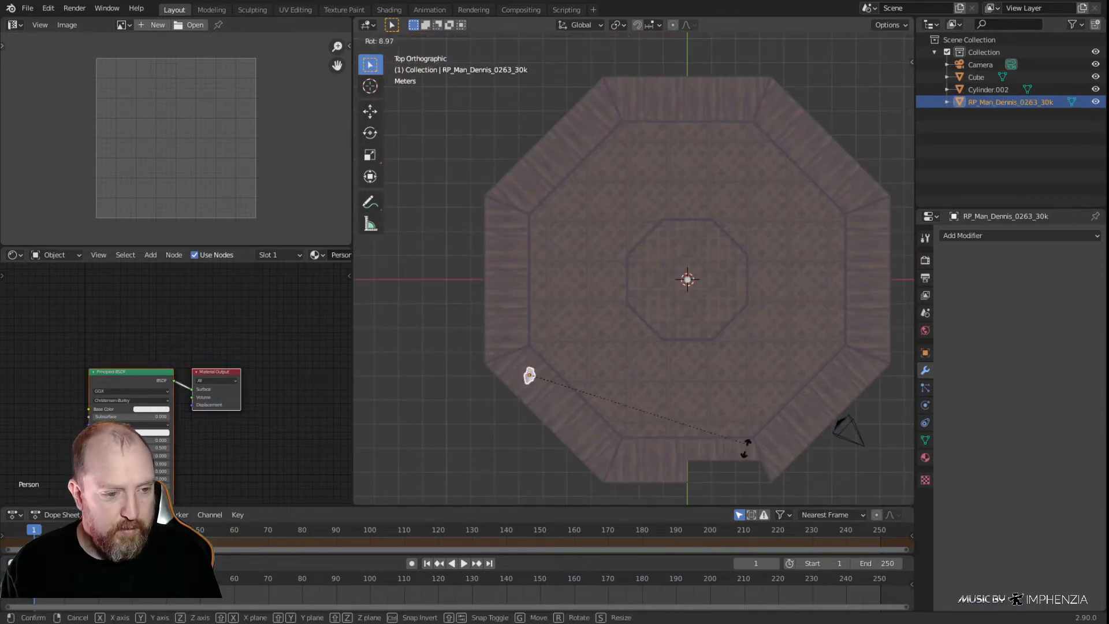
click(512, 467)
key(g)
click(681, 356)
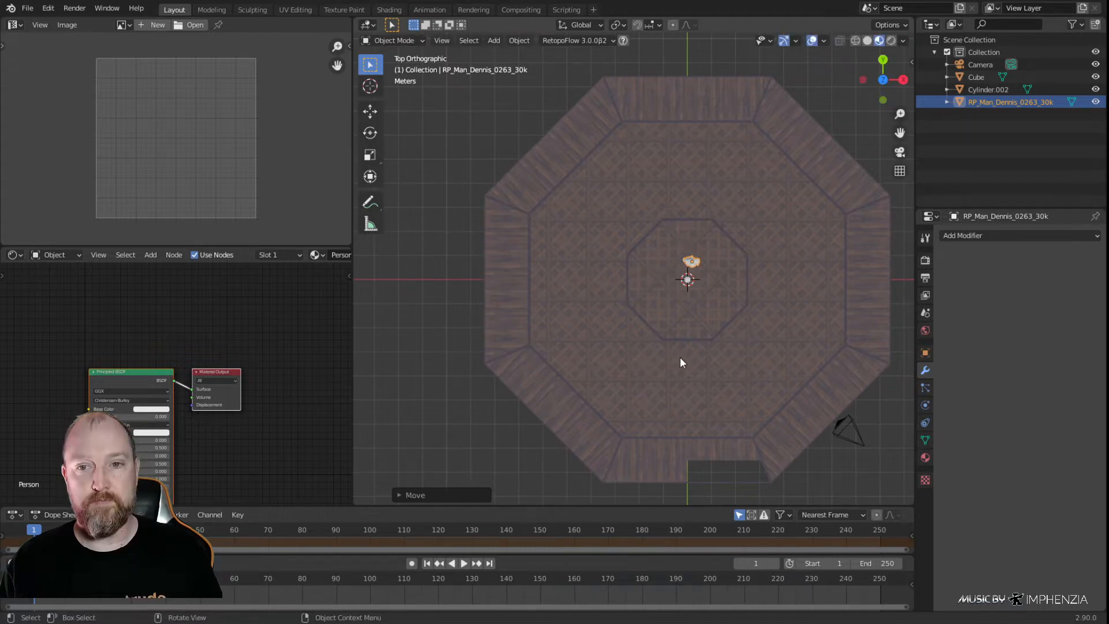
Compare the sphere with the human figure in front view and clear the sphere's location to the world origin
key(KP_1)
scroll(556, 283, up, 8)
shift+middle_drag(822, 233, 681, 339)
scroll(693, 331, up, 4)
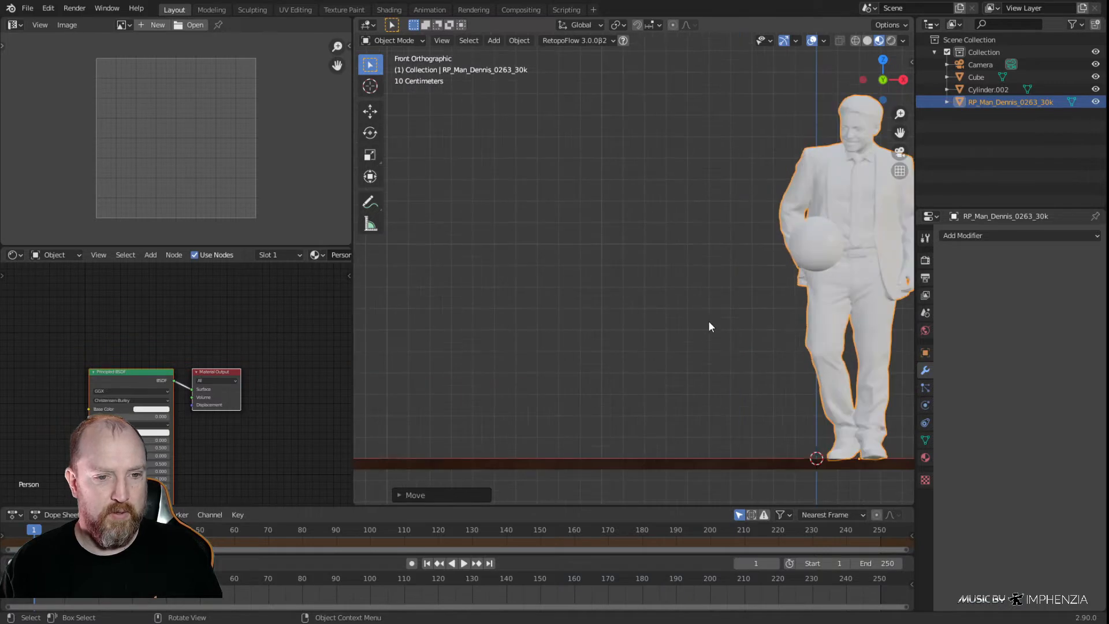
click(820, 250)
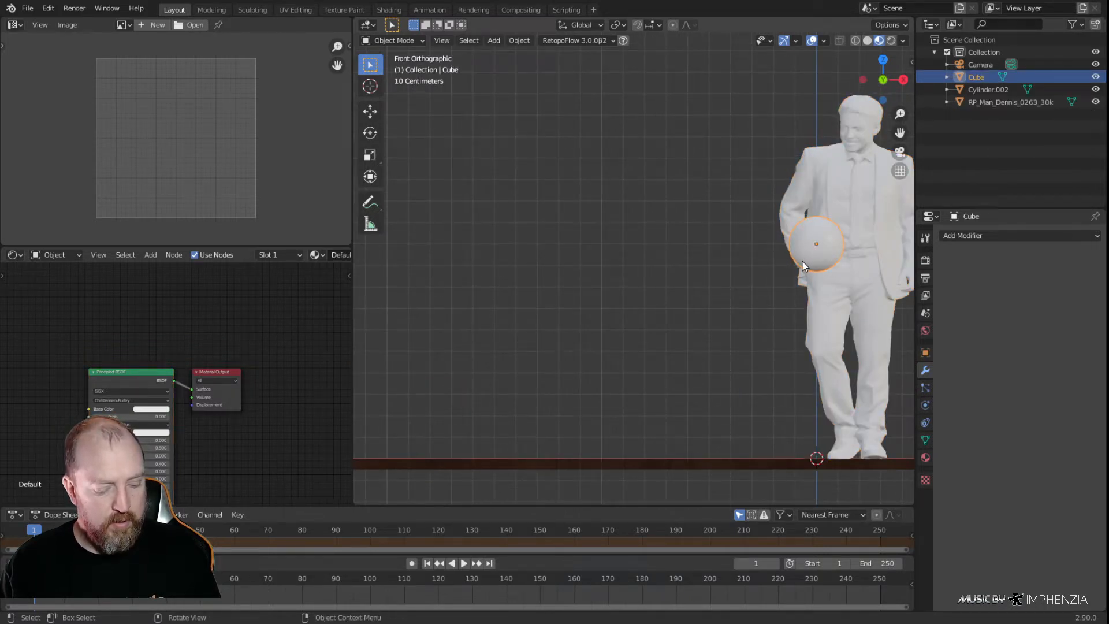
key(alt+g)
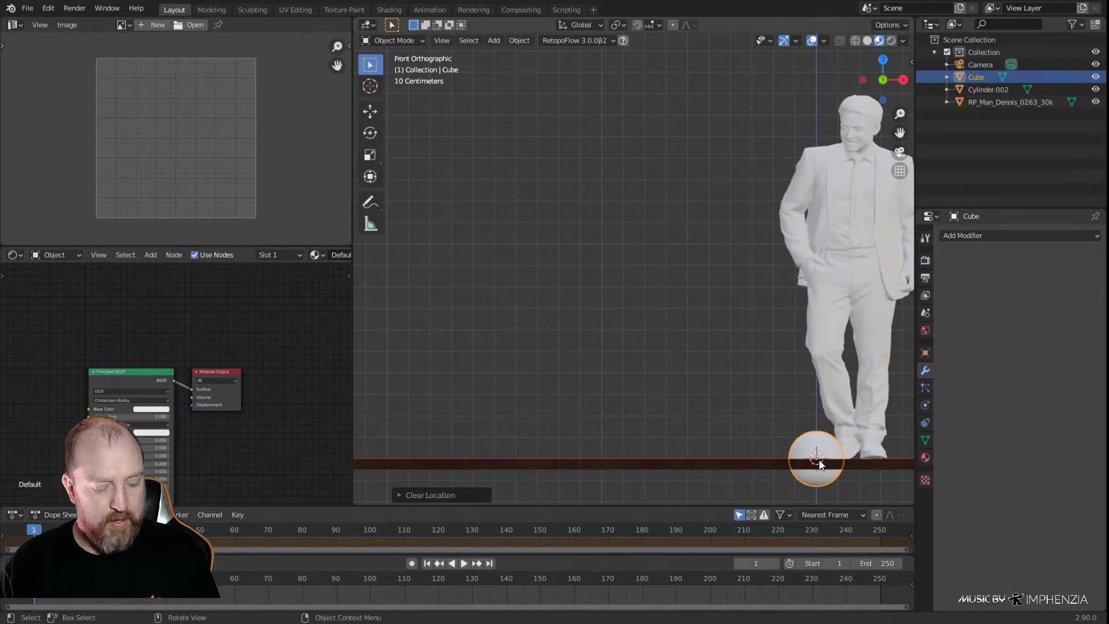
Raise the sphere 1.5 m along the global Z axis
key(g)
key(z)
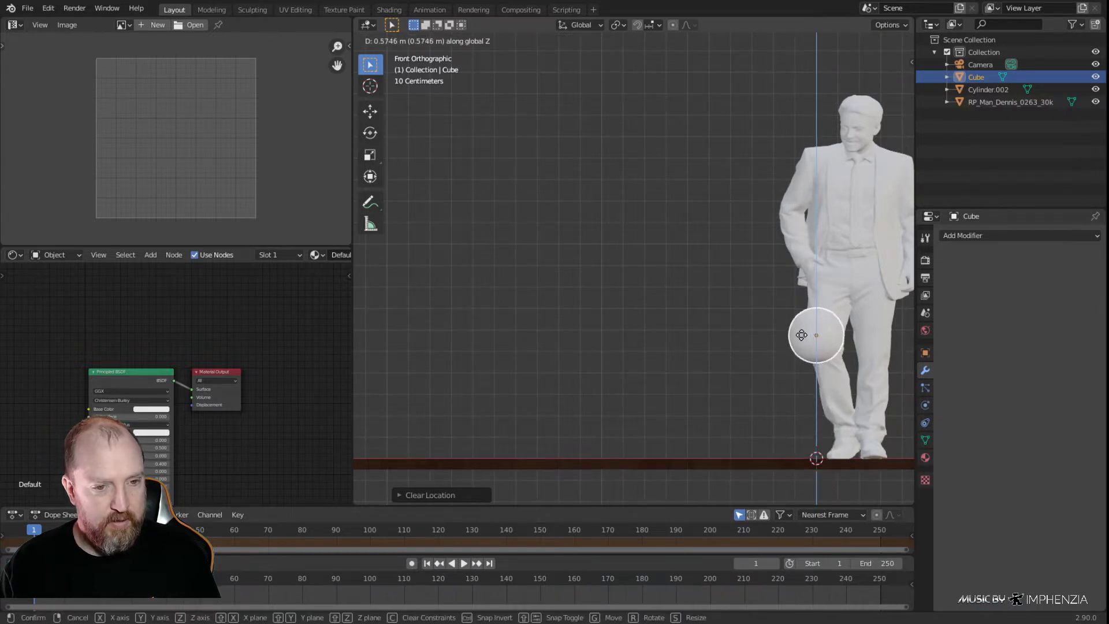
text(1.5)
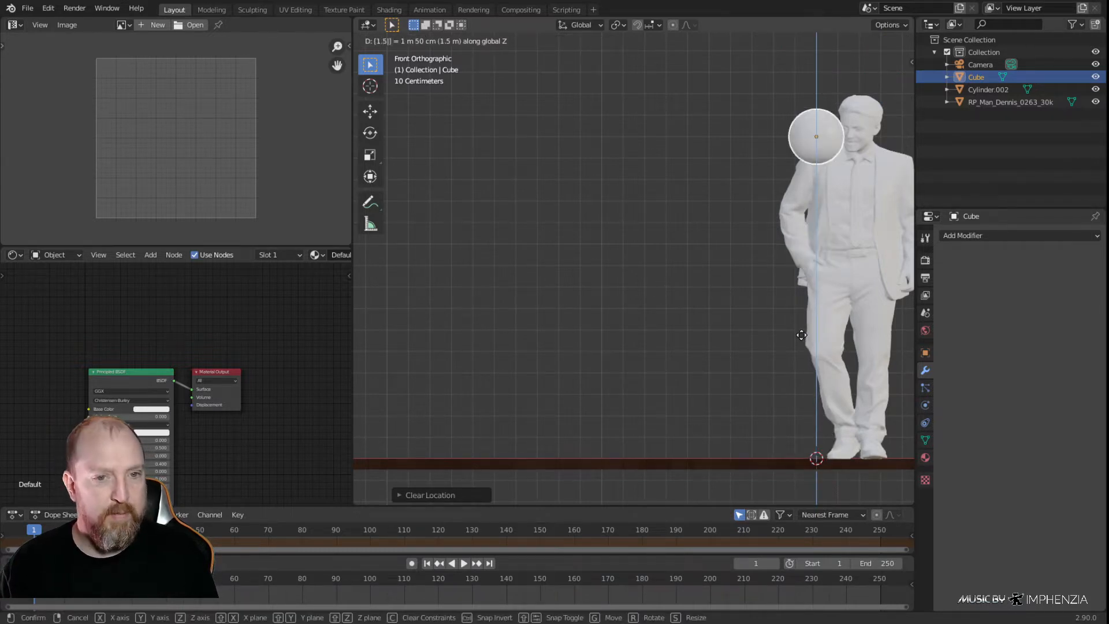
key(Return)
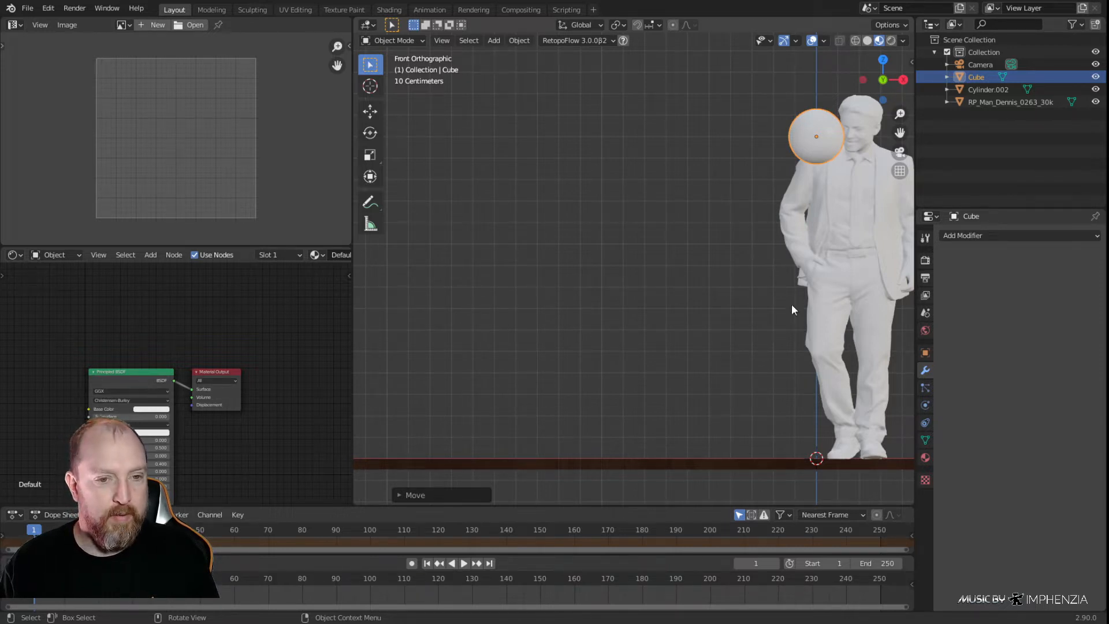
Open the recent file Draco Textures.blend to reach its material sample cubes
shift+middle_drag(791, 304, 693, 289)
click(27, 8)
mouse_move(56, 46)
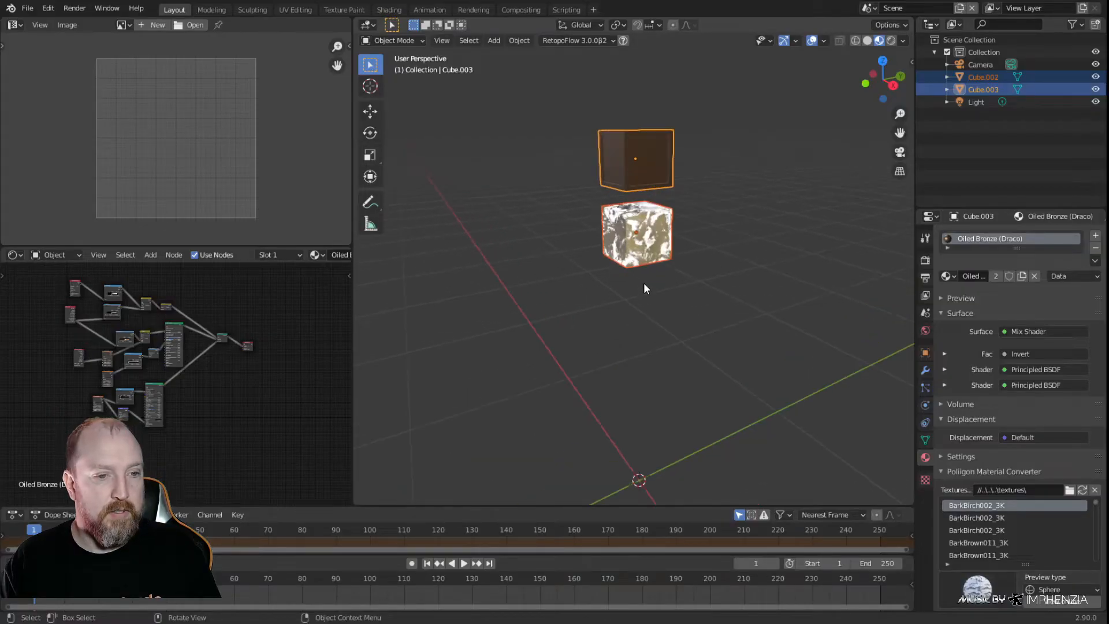
scroll(643, 283, up, 4)
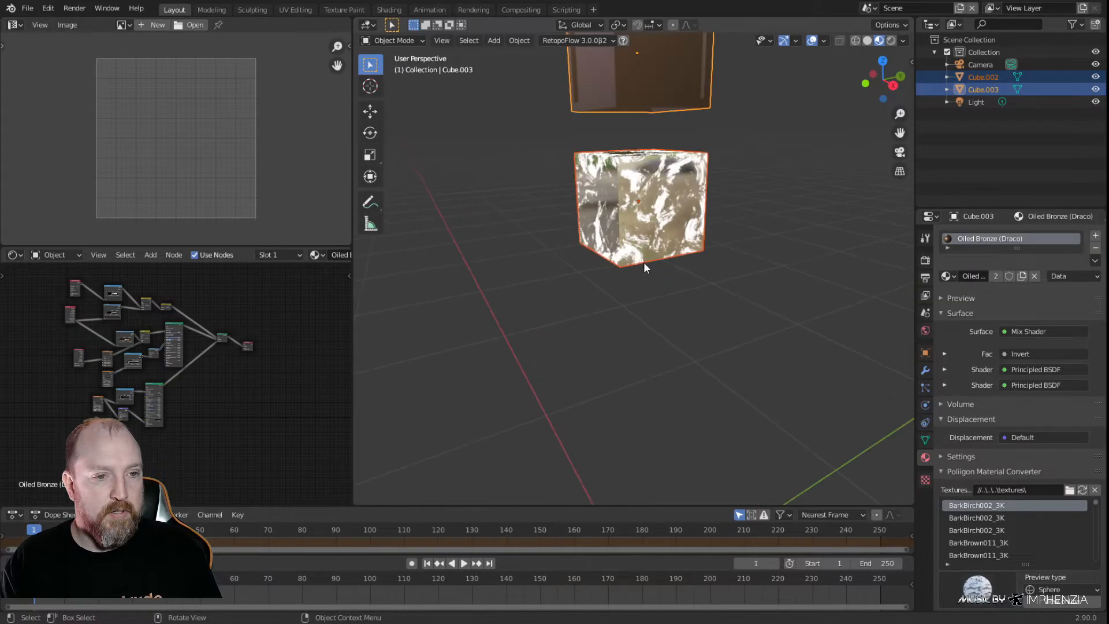
Select both the marbled glowing cube and the brown oiled-bronze cube and copy them
click(654, 212)
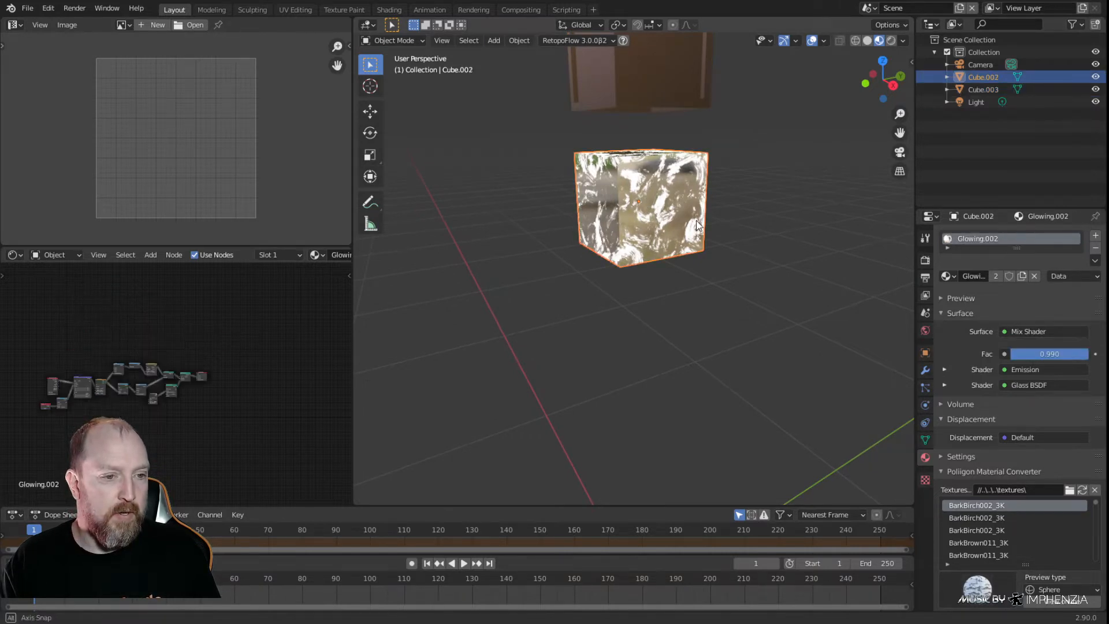
middle_drag(653, 212, 677, 140)
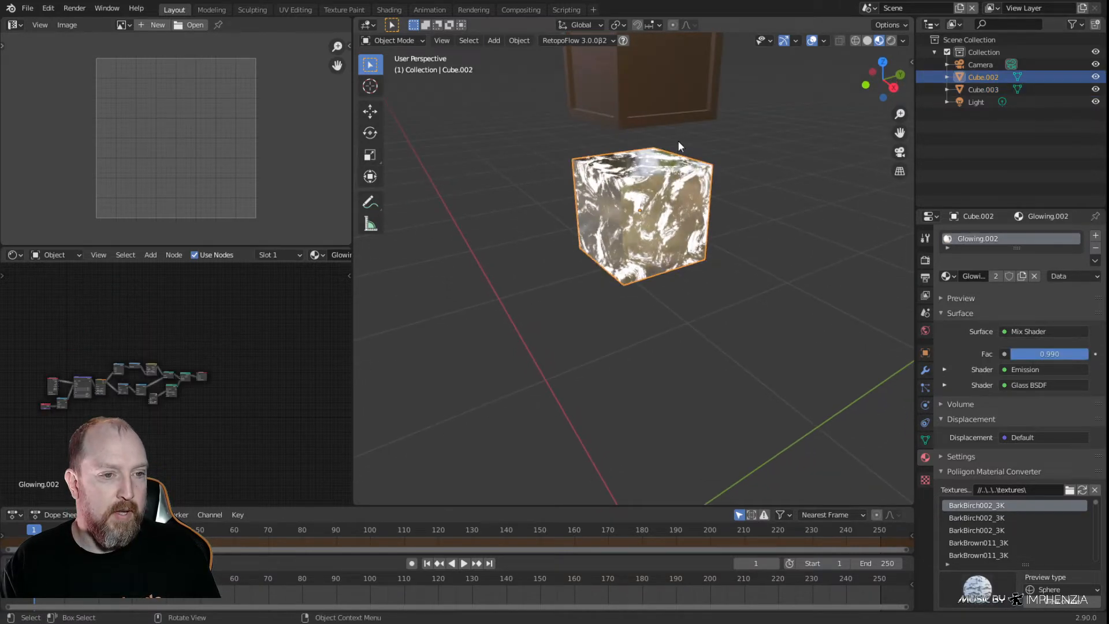
click(656, 76)
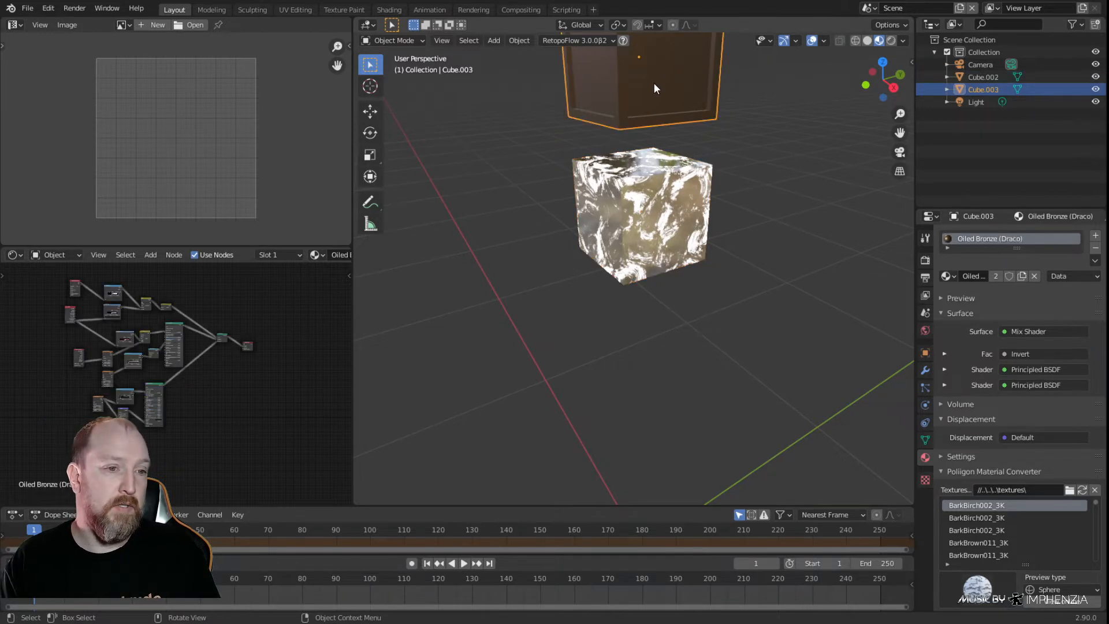
shift+click(650, 194)
key(ctrl+c)
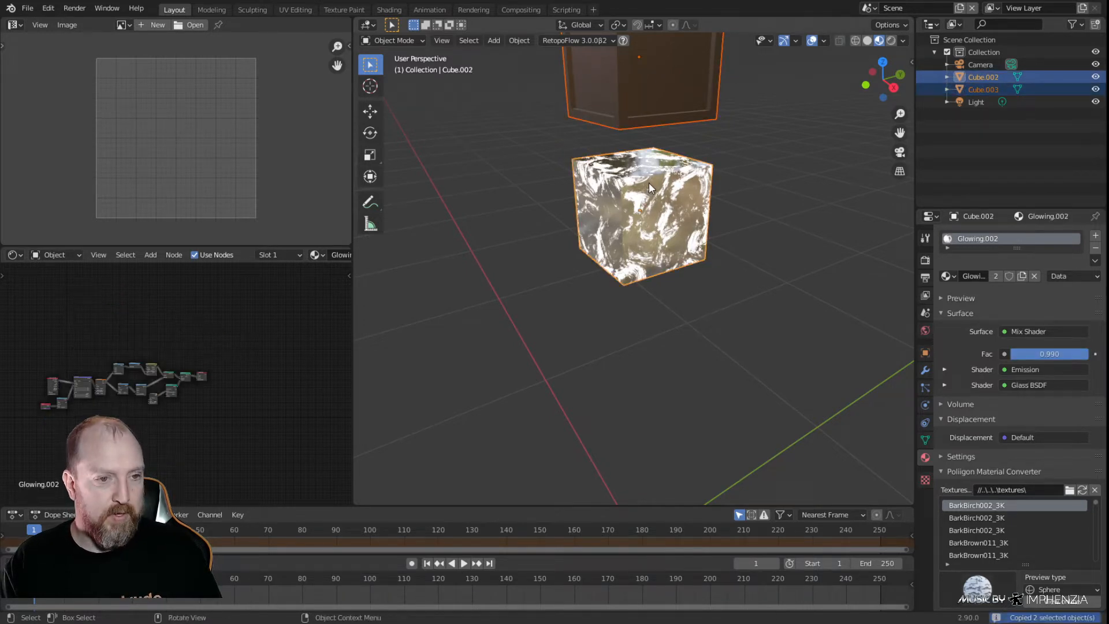
Reopen Standing Light 001.blend, discarding the changes to Draco Textures
click(29, 8)
mouse_move(51, 51)
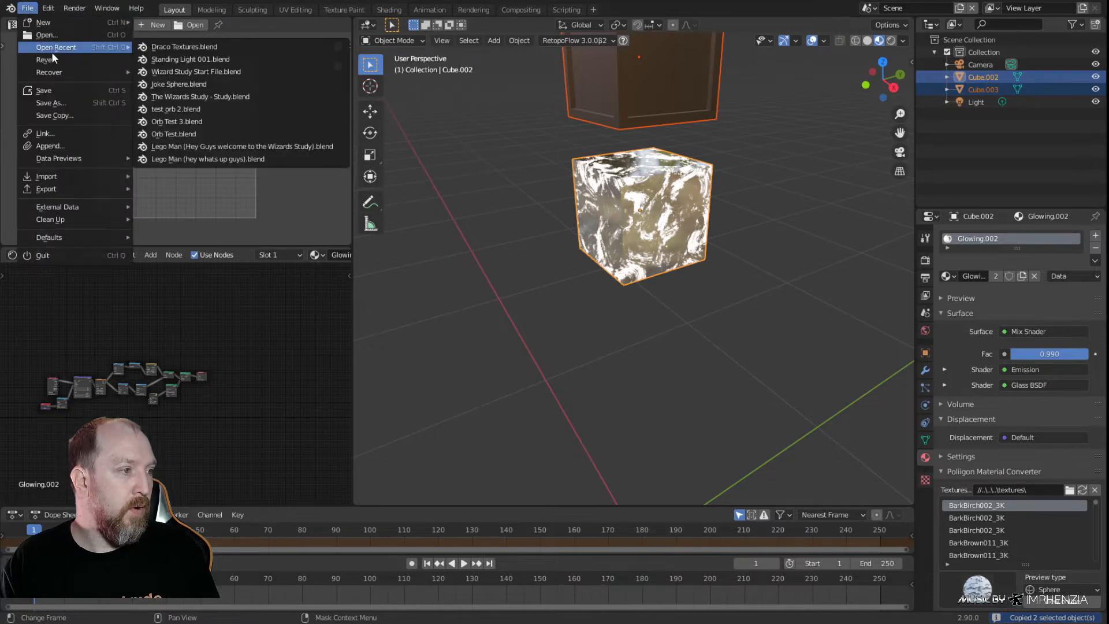
click(175, 59)
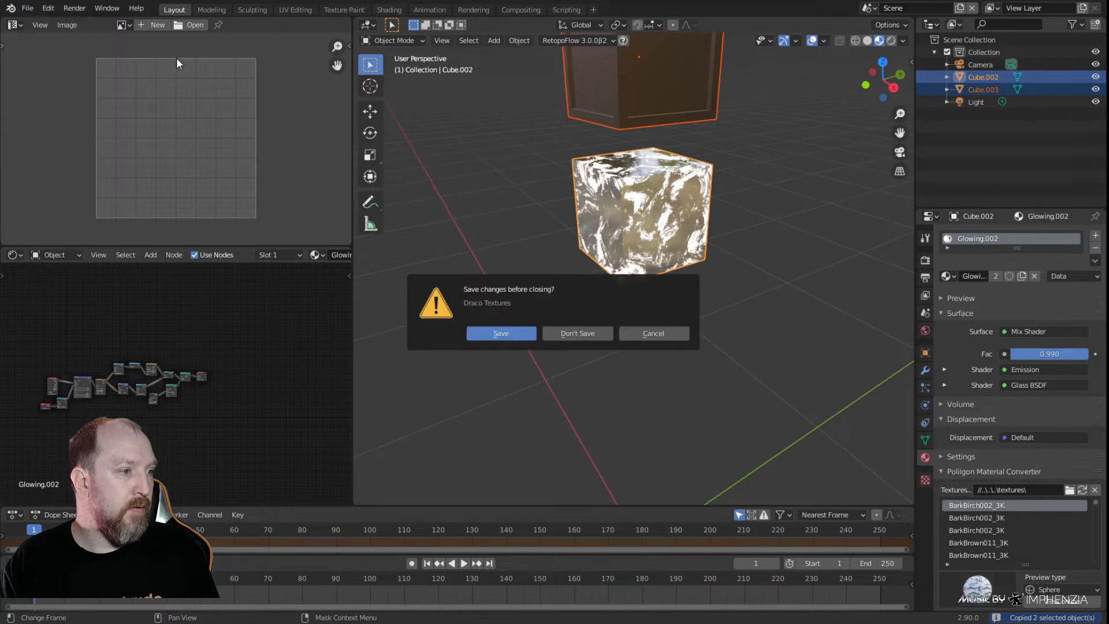
click(570, 334)
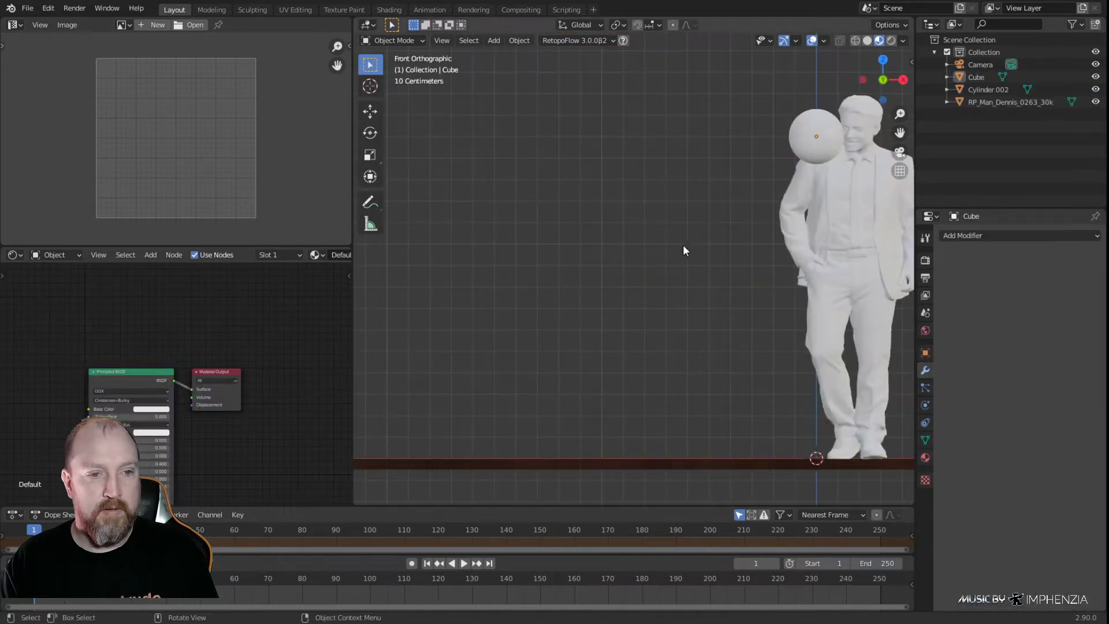
Paste the two copied material cubes into the scene and move them clear of the sphere and human figure, then deselect them
key(ctrl+v)
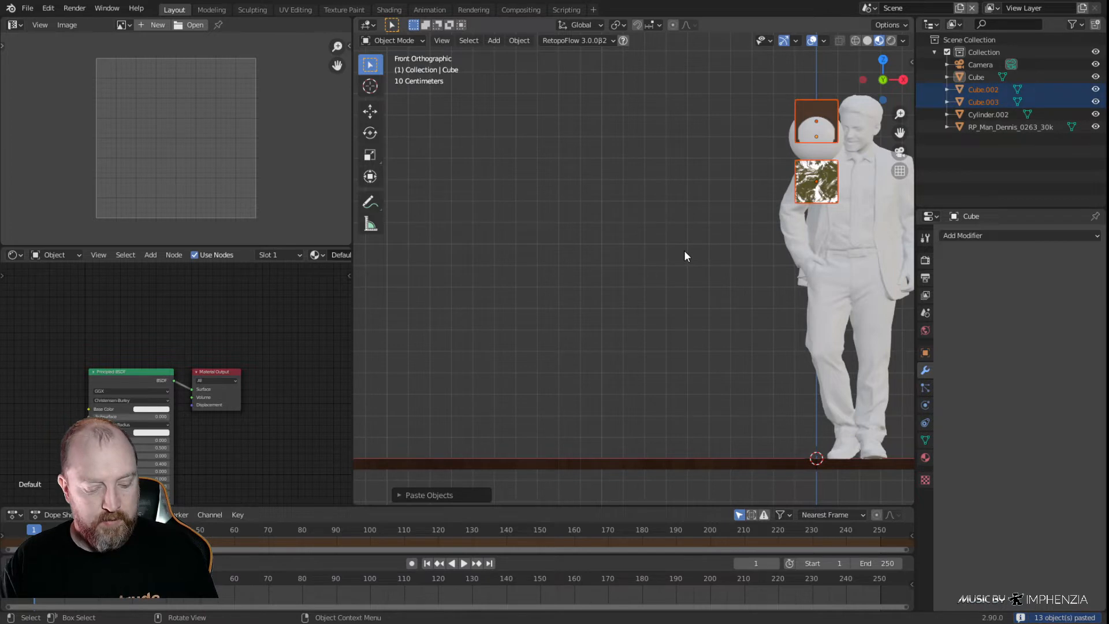
key(g)
click(458, 265)
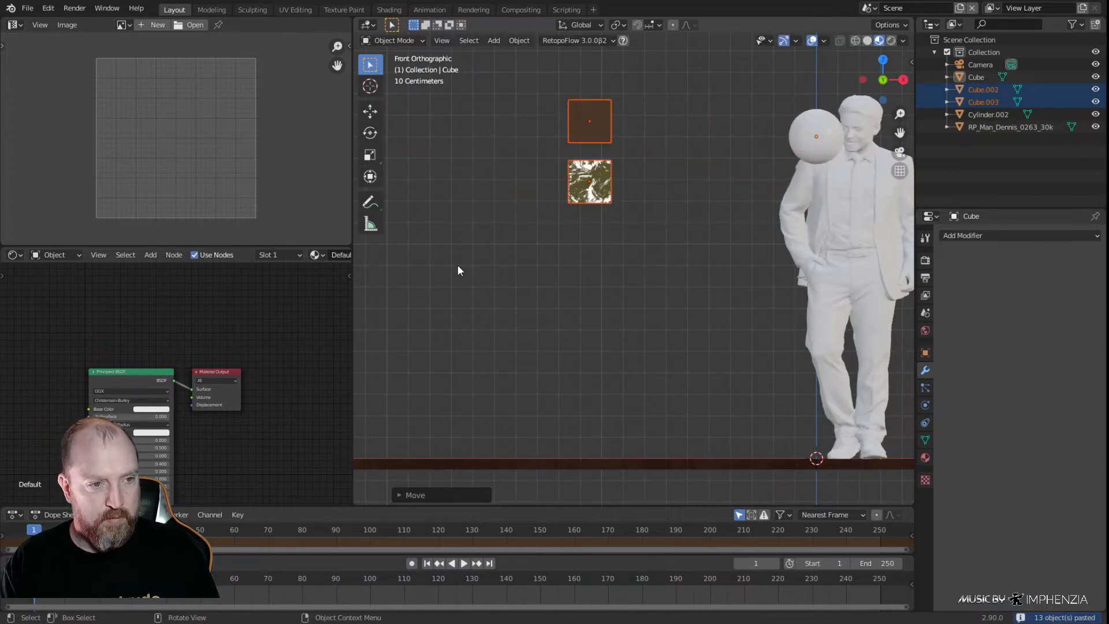
click(590, 266)
Assign the existing Glowing.002 material to the sphere
click(805, 136)
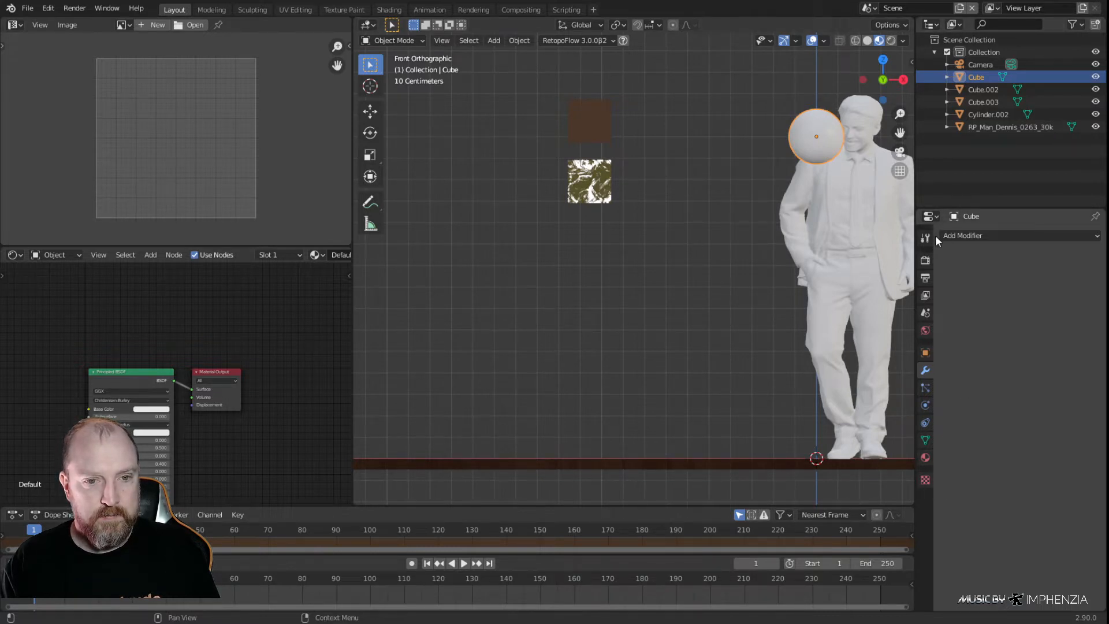
click(925, 457)
click(952, 275)
click(955, 272)
click(954, 274)
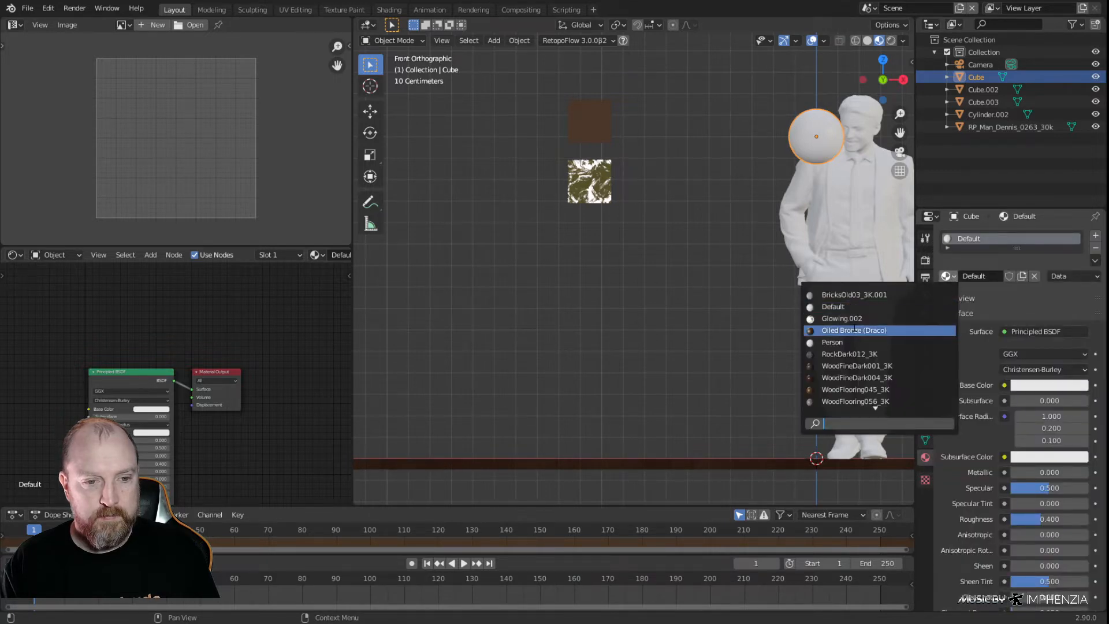
click(859, 318)
Rename the sphere's material to Glowing and check it briefly in rendered shading before returning to material preview
double_click(974, 275)
key(BackSpace)
key(BackSpace)
key(BackSpace)
key(BackSpace)
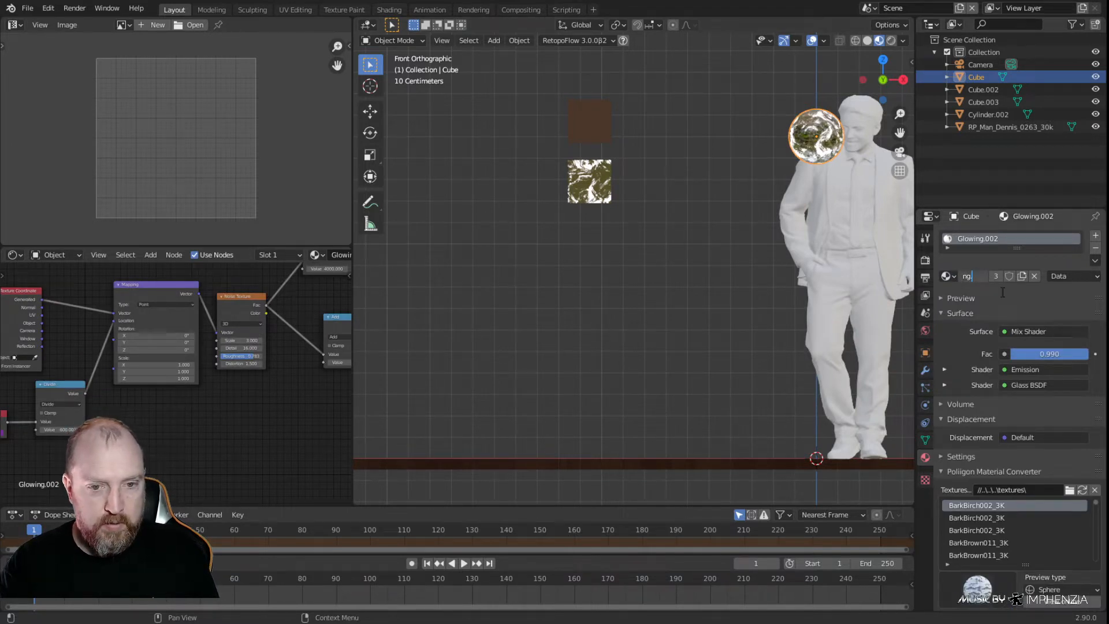
key(Return)
click(764, 264)
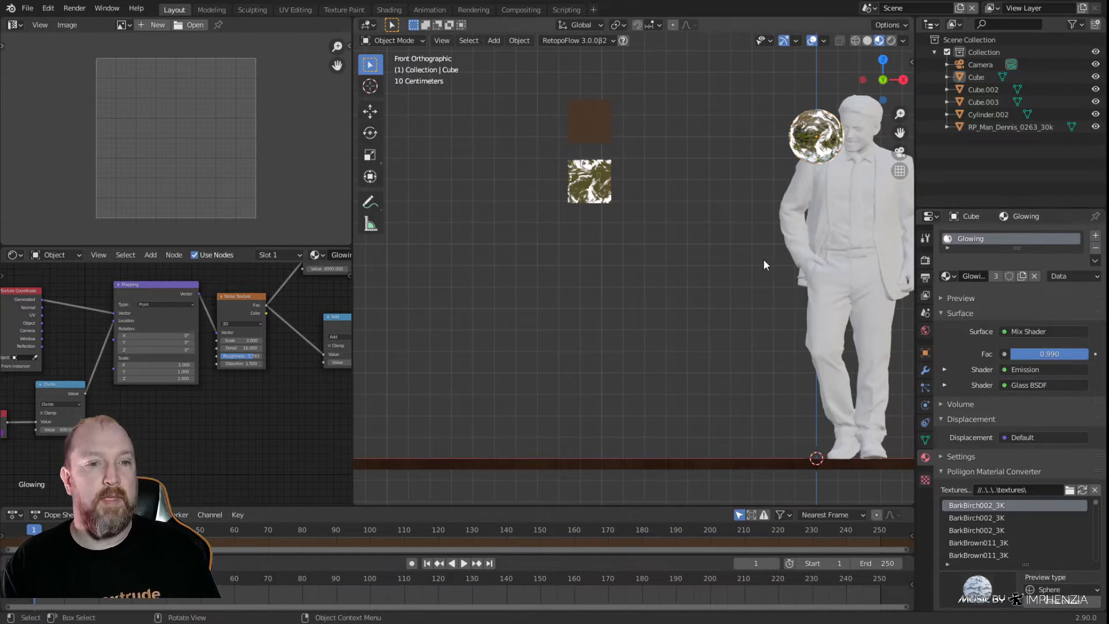
click(891, 40)
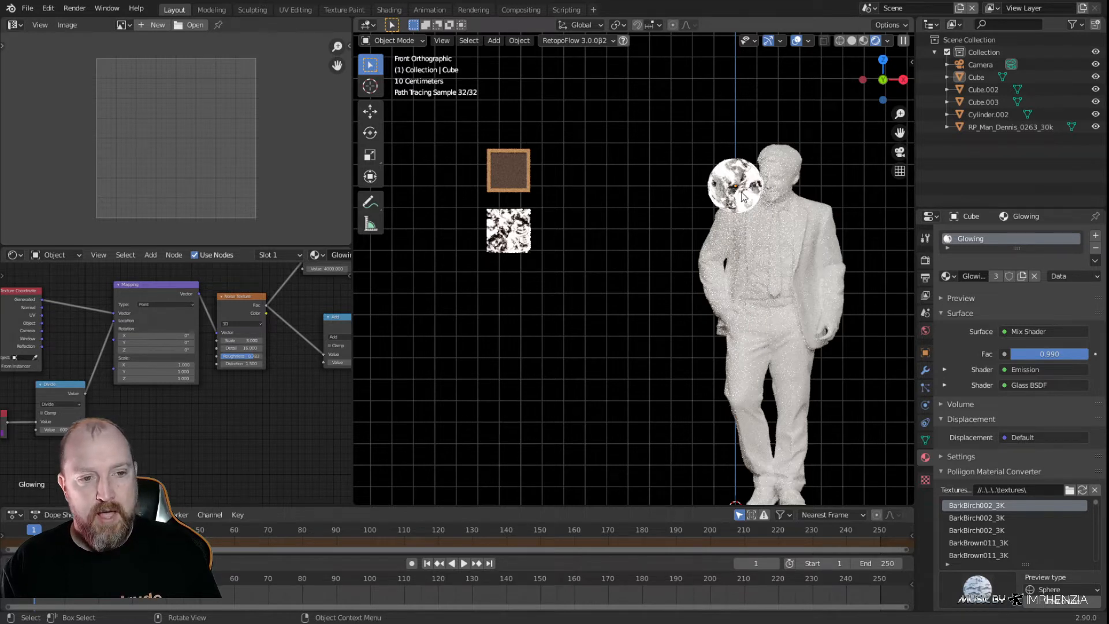
click(863, 41)
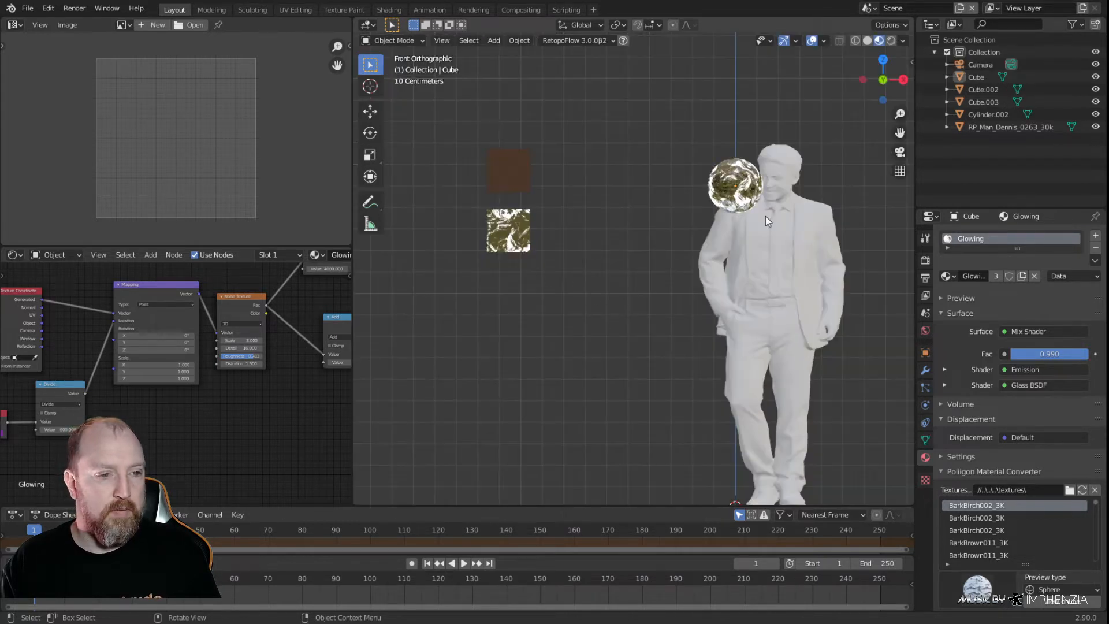
Delete the marbled glowing sample cube and give the sphere's Glowing material a fake user
click(516, 241)
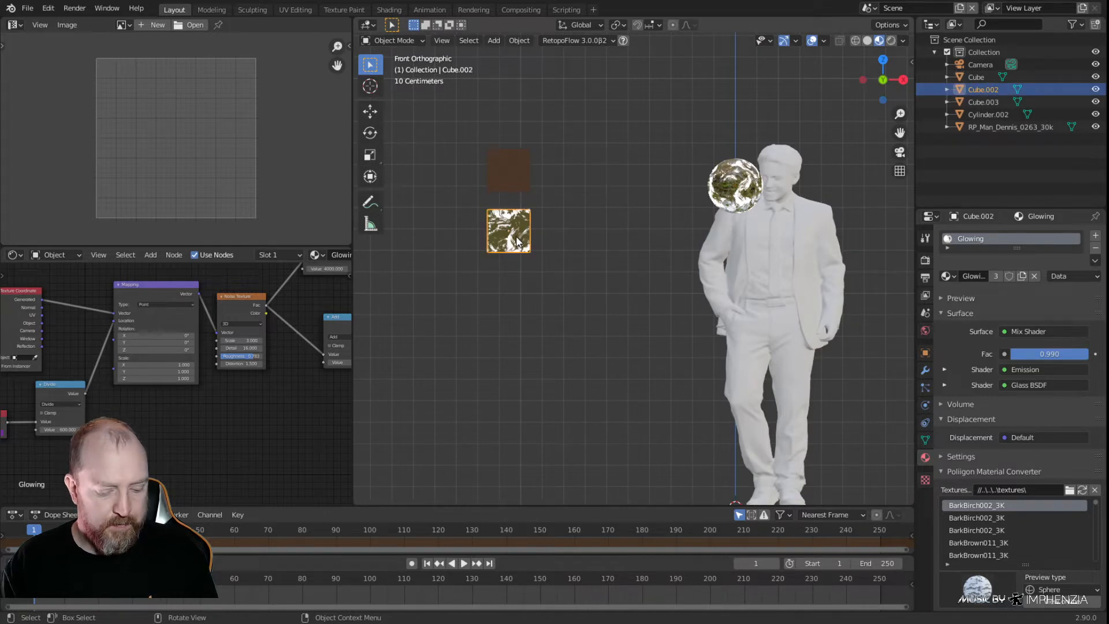
key(Delete)
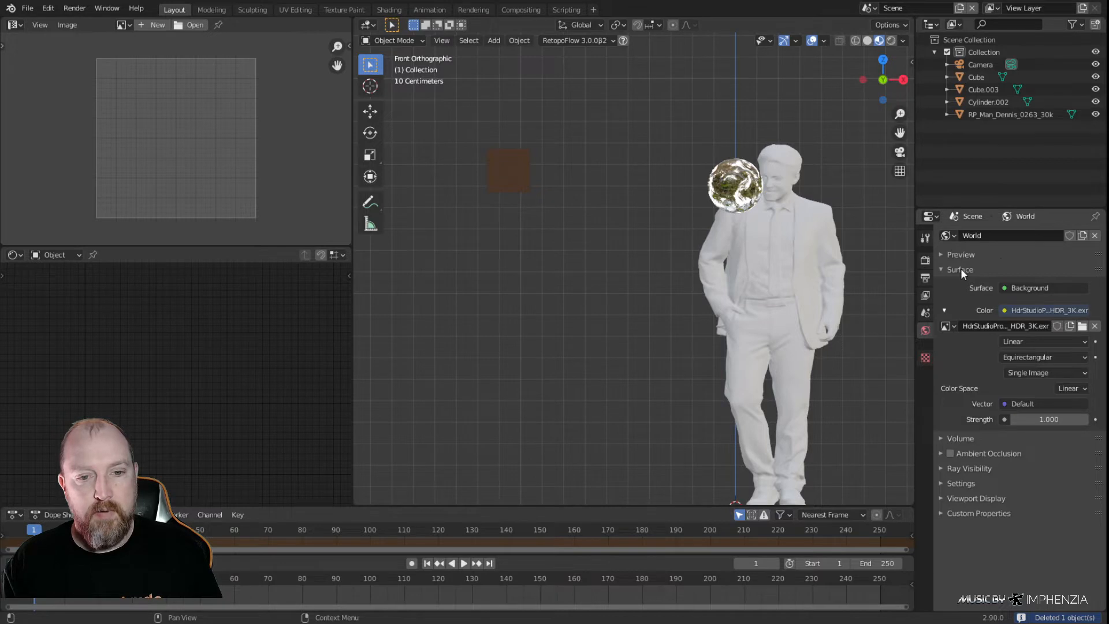
click(740, 186)
click(1009, 276)
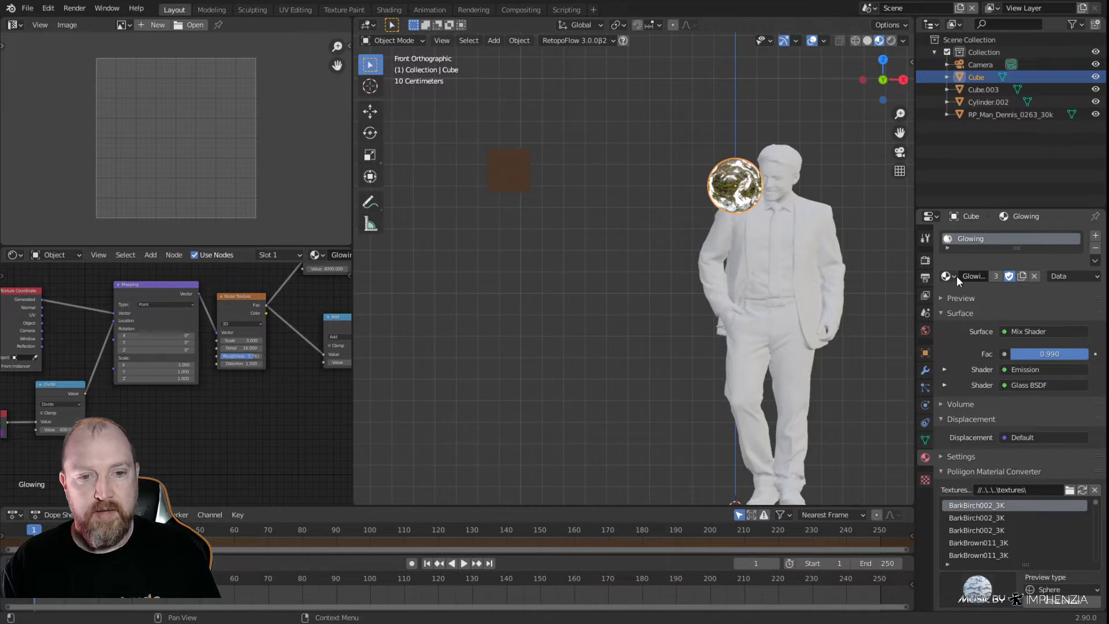
Add an empty material slot to the sphere and remove the slot holding Glowing
click(1096, 236)
click(1095, 248)
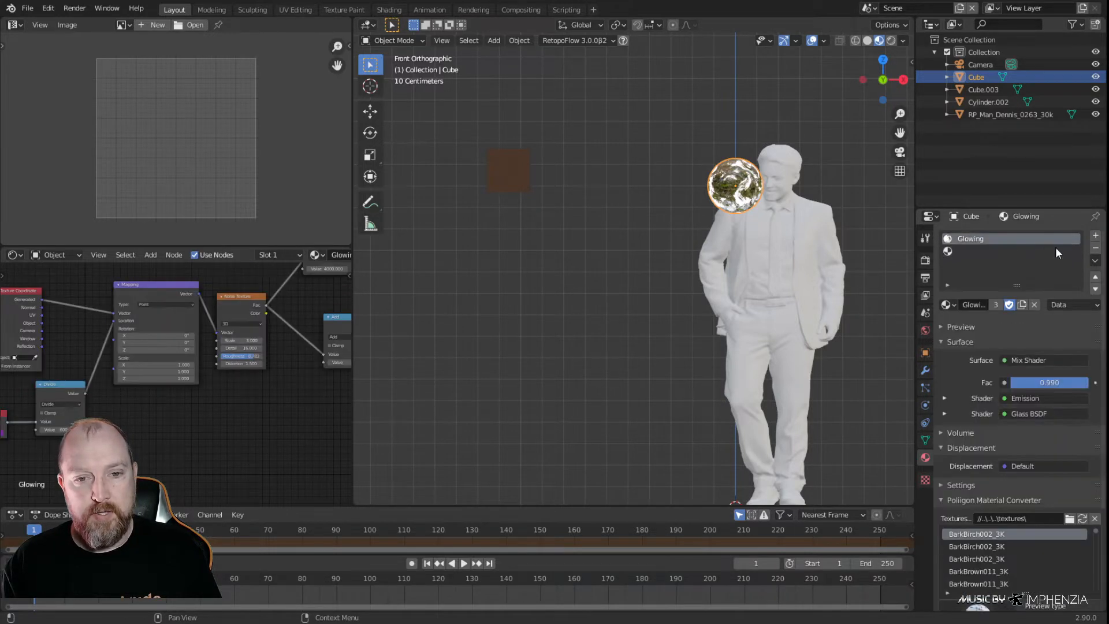
click(1096, 249)
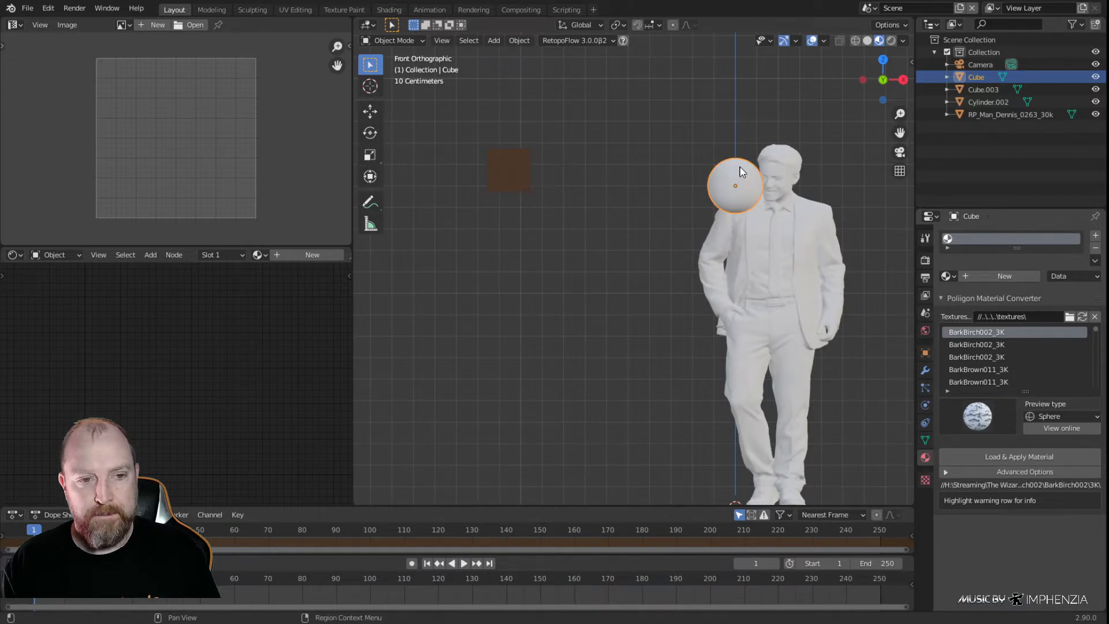
Create a new material on the sphere and name it Orb
click(983, 276)
click(983, 276)
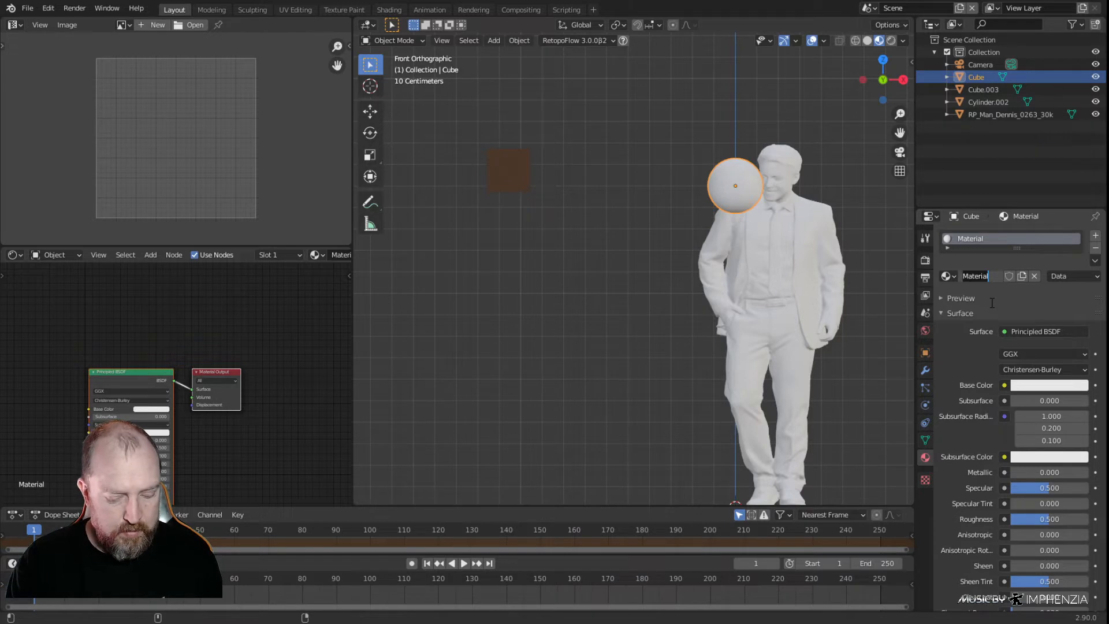
text(Orb)
key(Return)
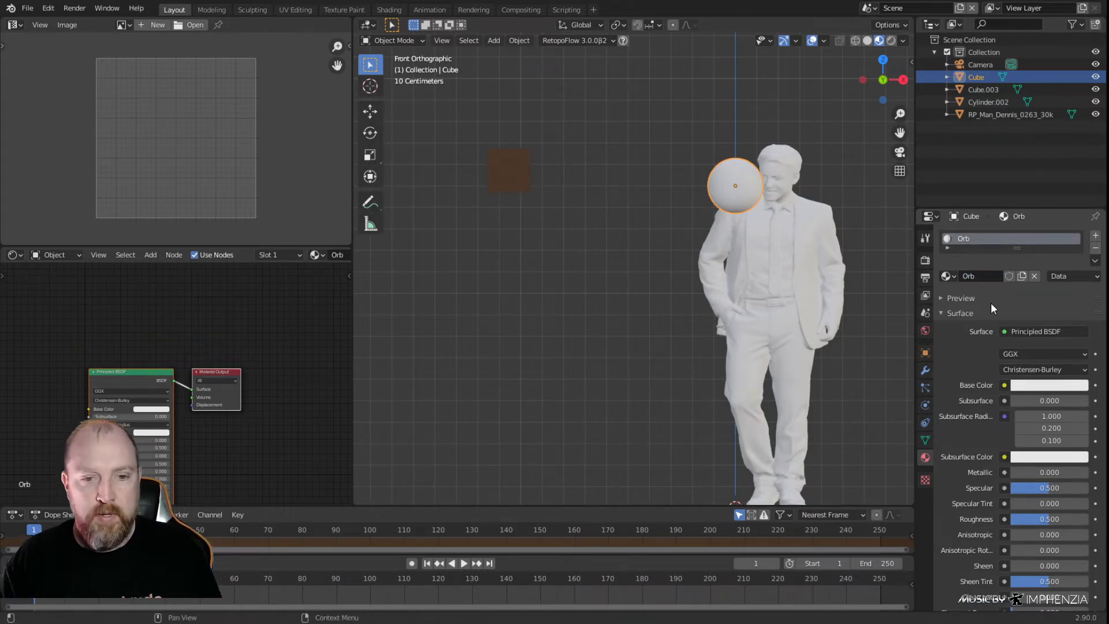
Change the Orb material's surface to Emission with a pale yellow colour of about H 0.156, S 0.144, V 0.933
click(1004, 332)
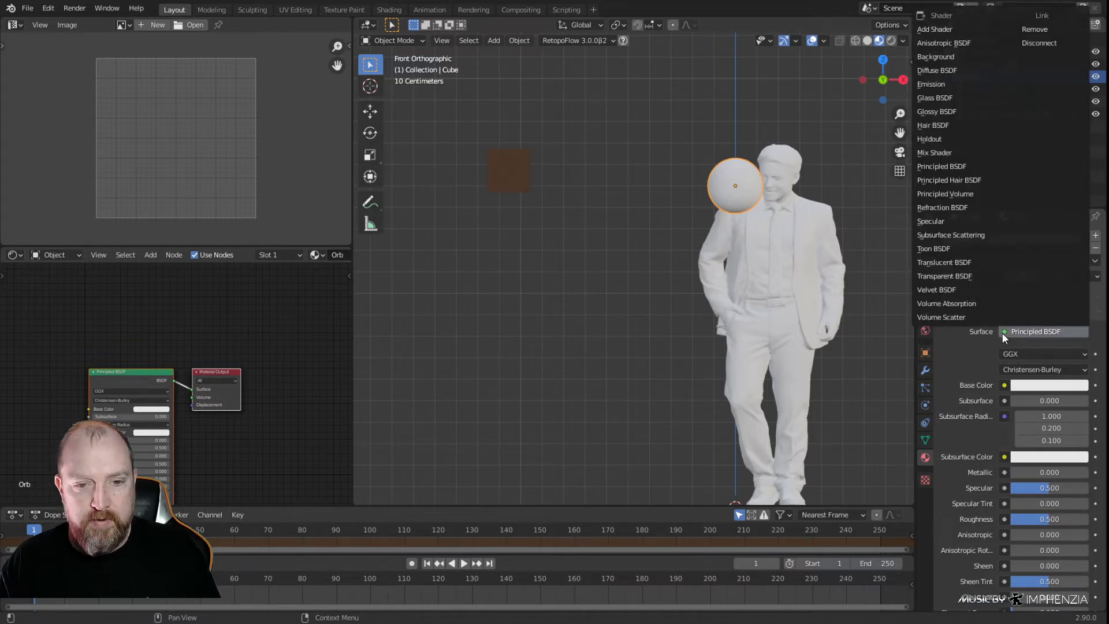
click(934, 84)
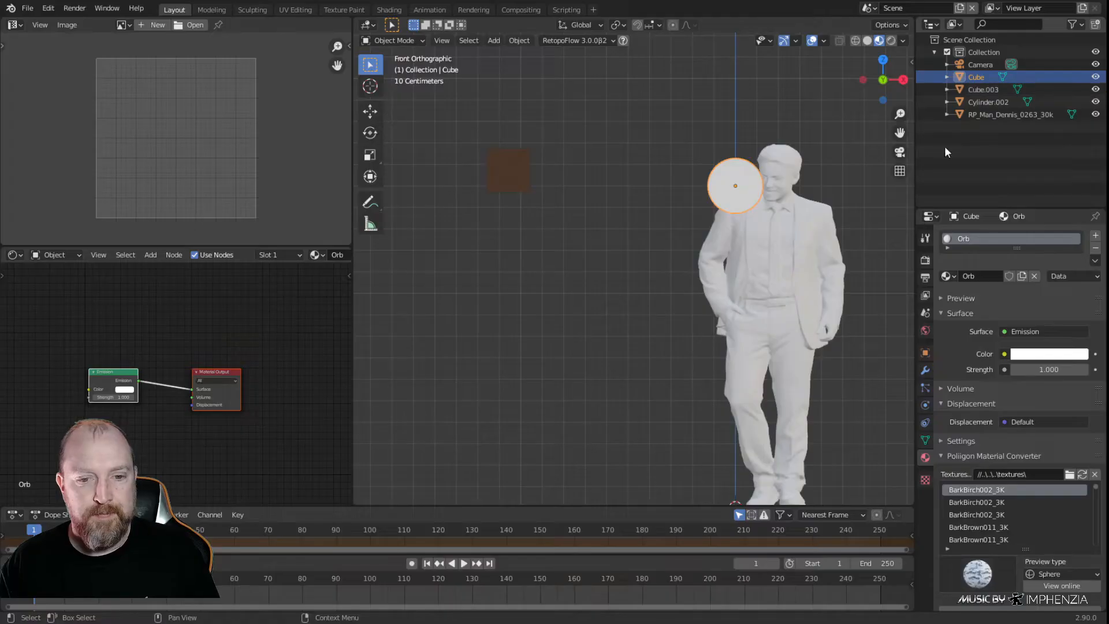
click(1030, 359)
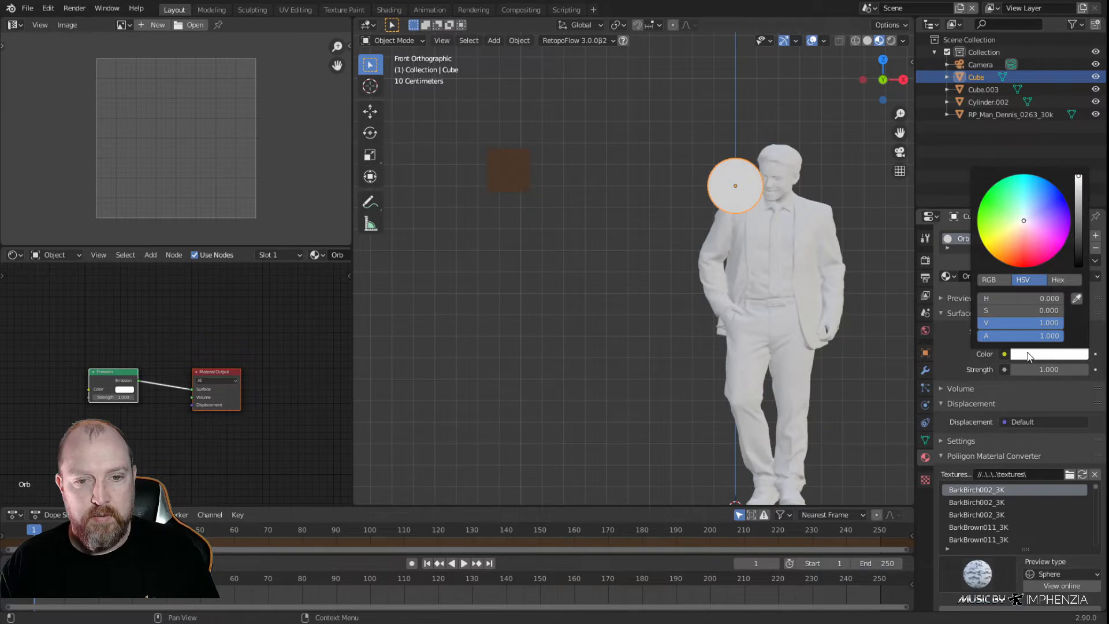
drag(1024, 222, 1018, 225)
drag(1079, 174, 1078, 179)
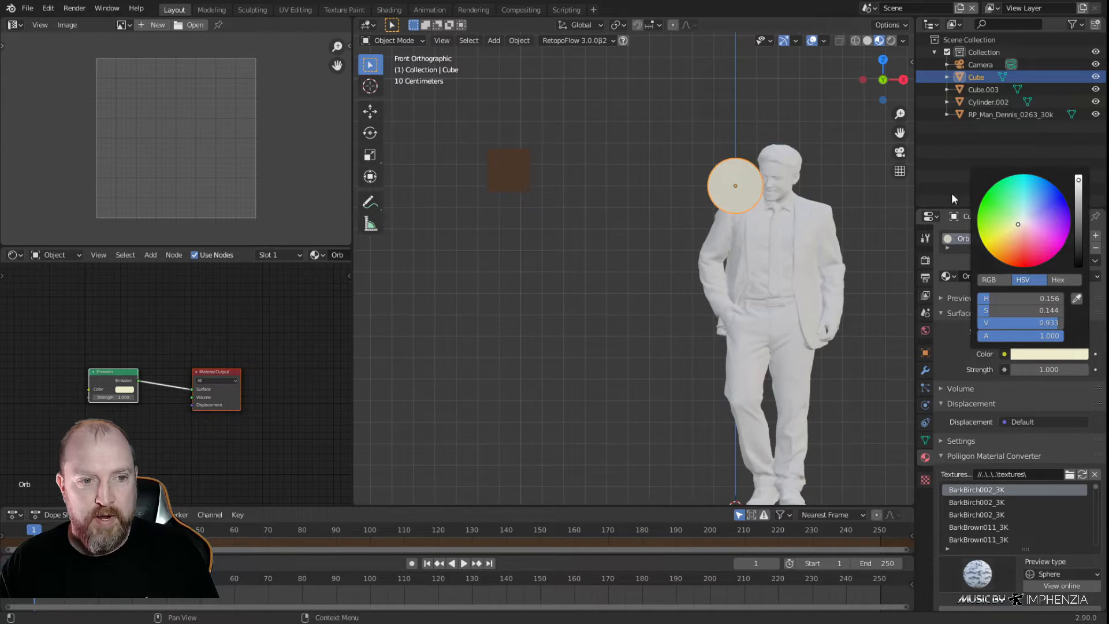
click(598, 283)
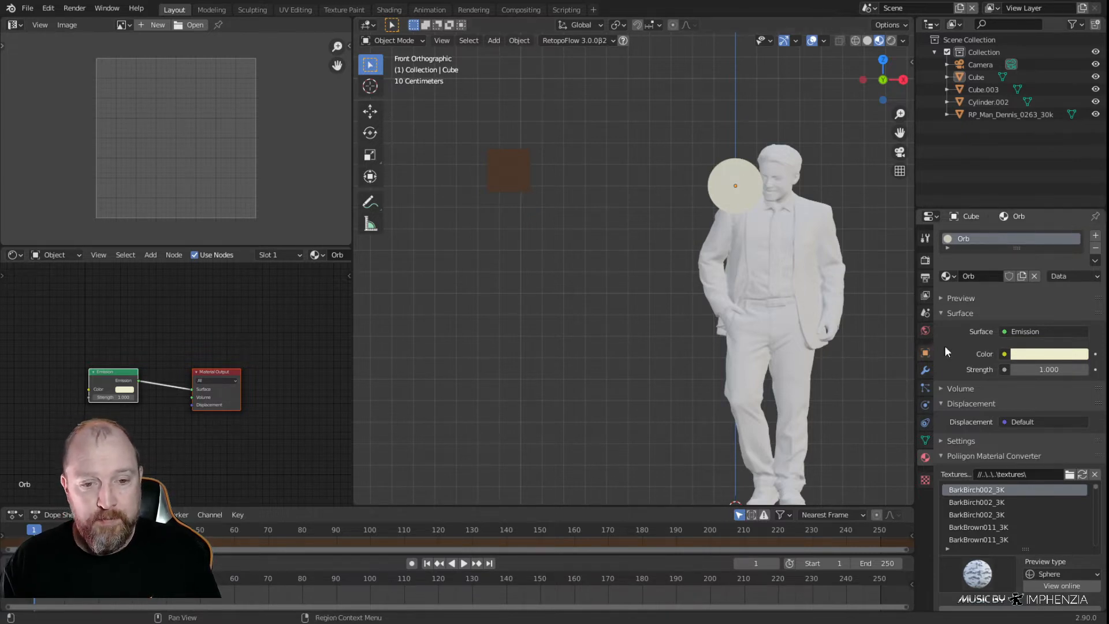
Set the Orb material's emission strength to 7 and check the glow in rendered shading before returning to material preview
click(1044, 368)
text(7)
key(Return)
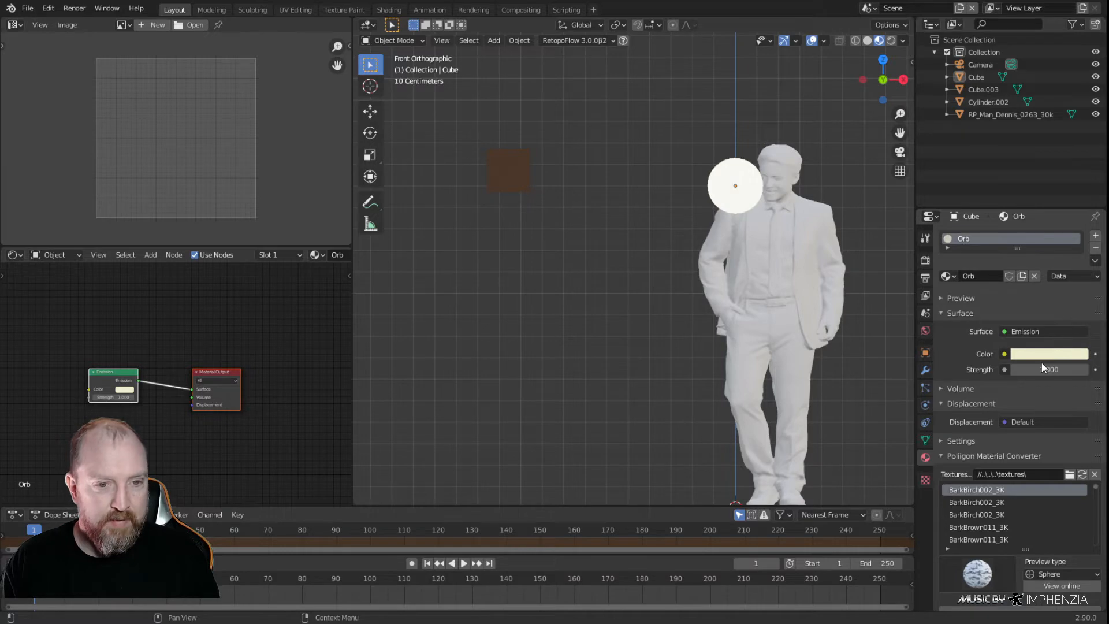
click(892, 40)
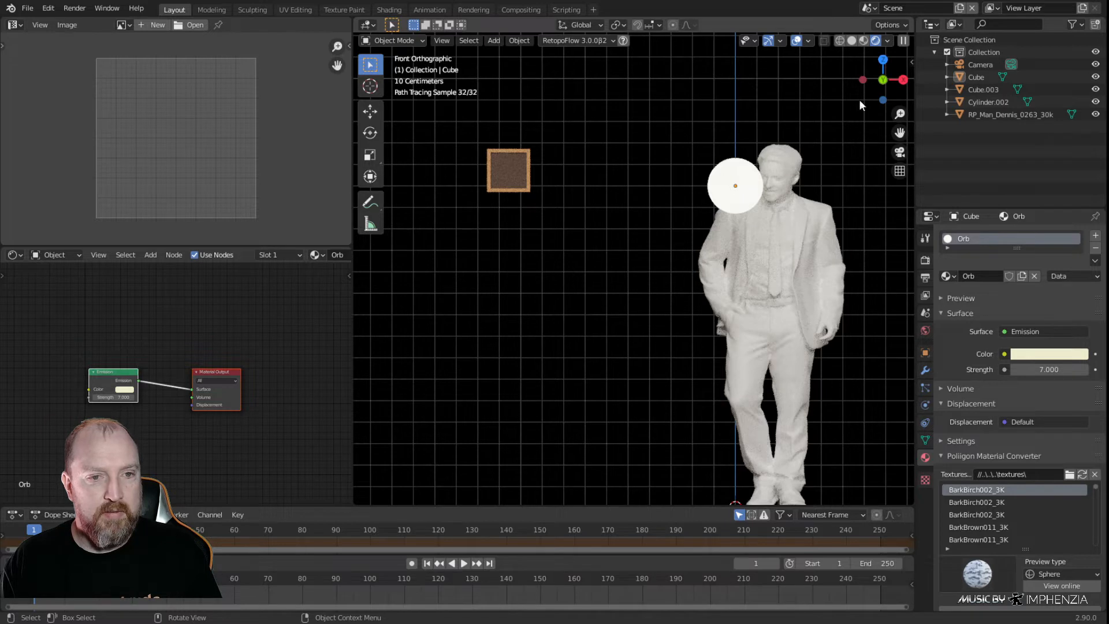
click(865, 39)
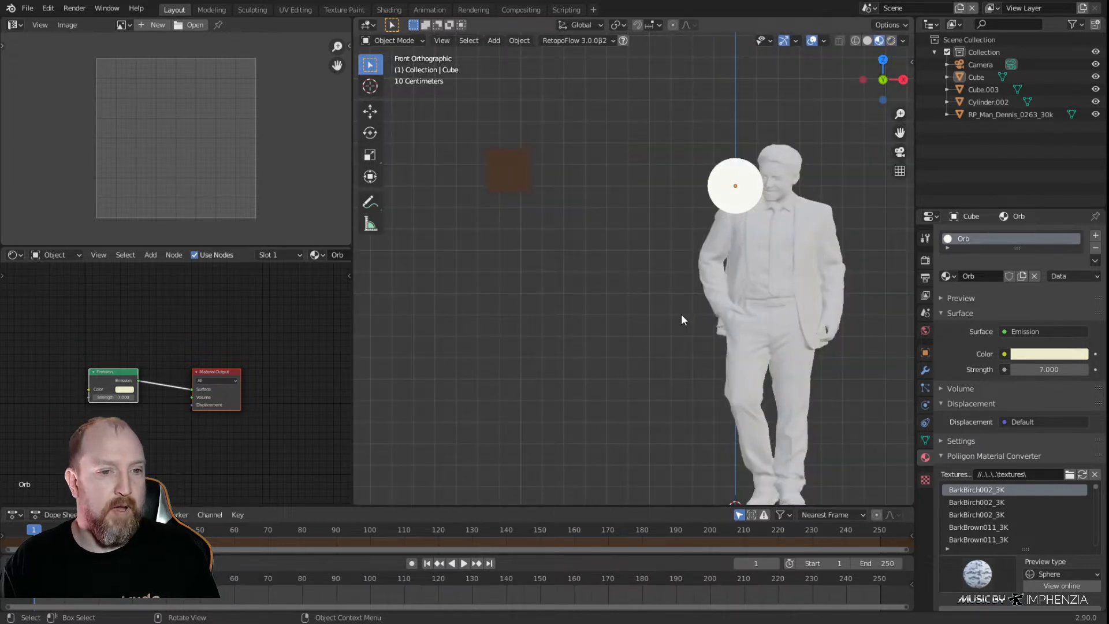
Rename the sphere object as Orb, the cylinder as Floor and the human figure as Man_Dennis
click(743, 200)
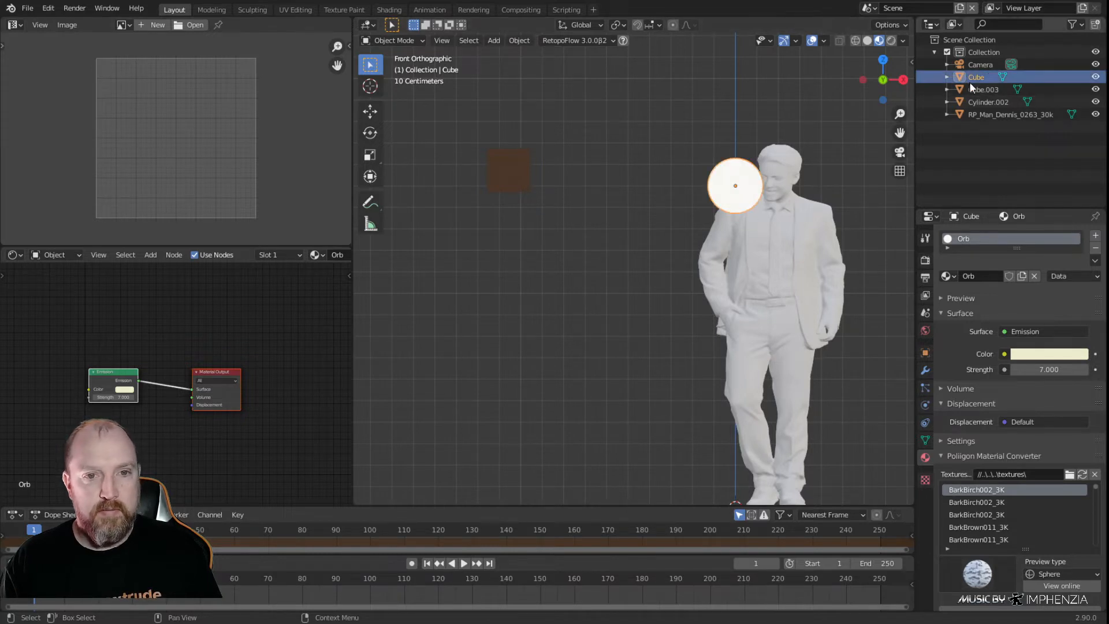
double_click(990, 74)
text(O)
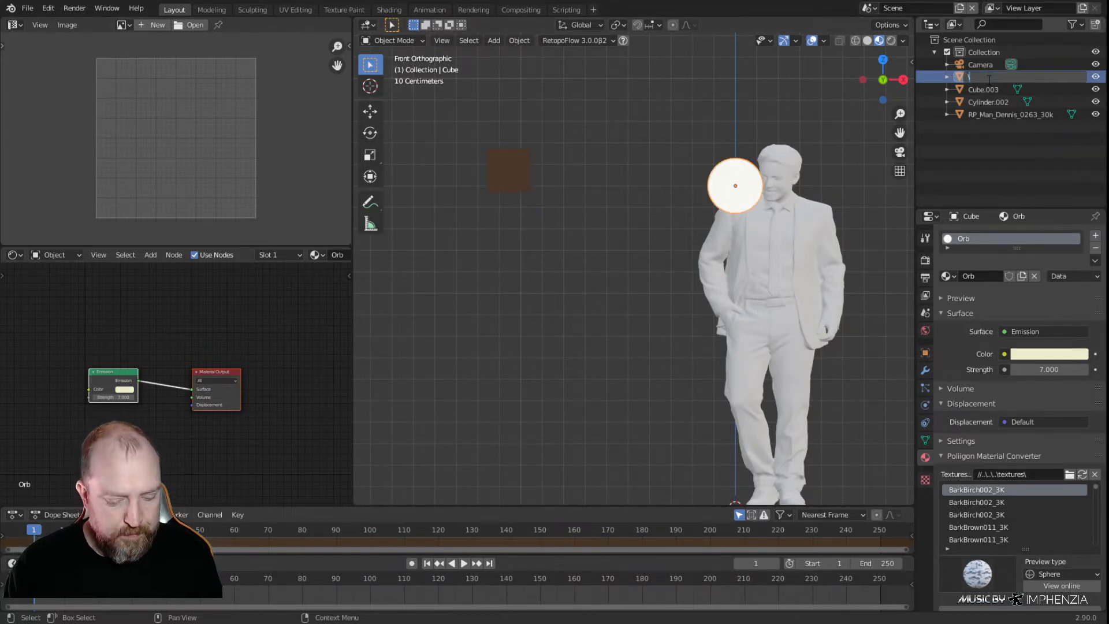
key(BackSpace)
text(Orb)
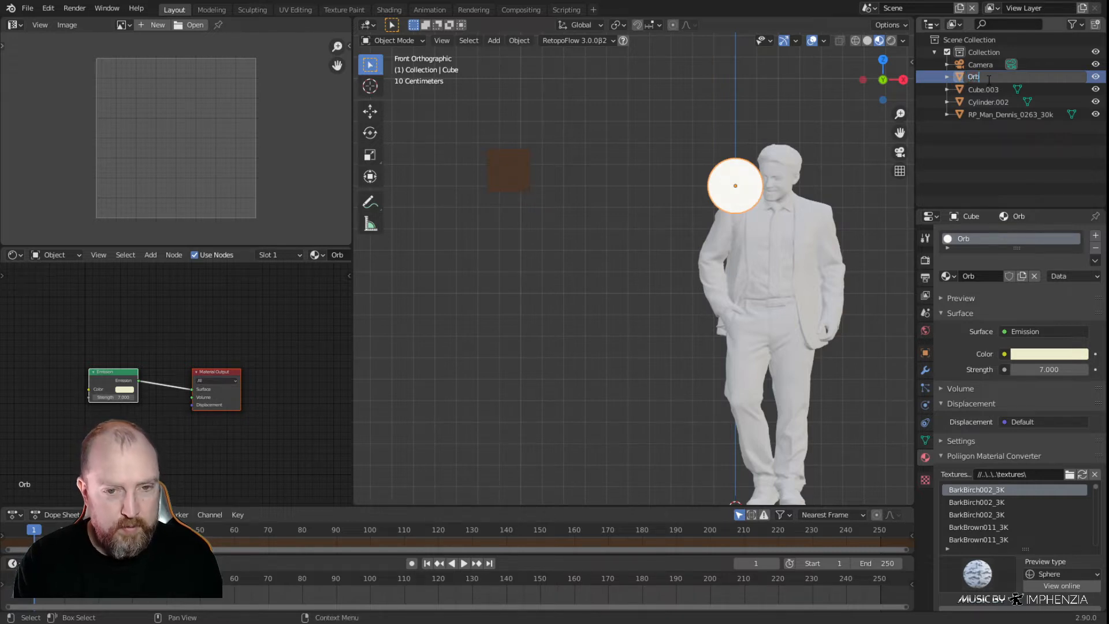
key(Return)
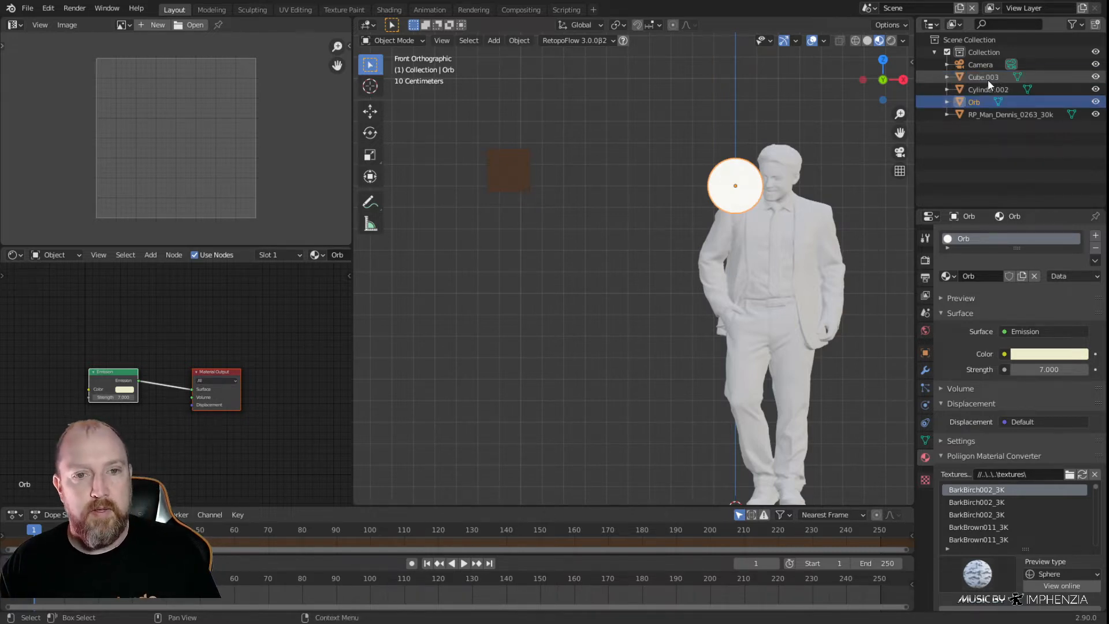
click(988, 80)
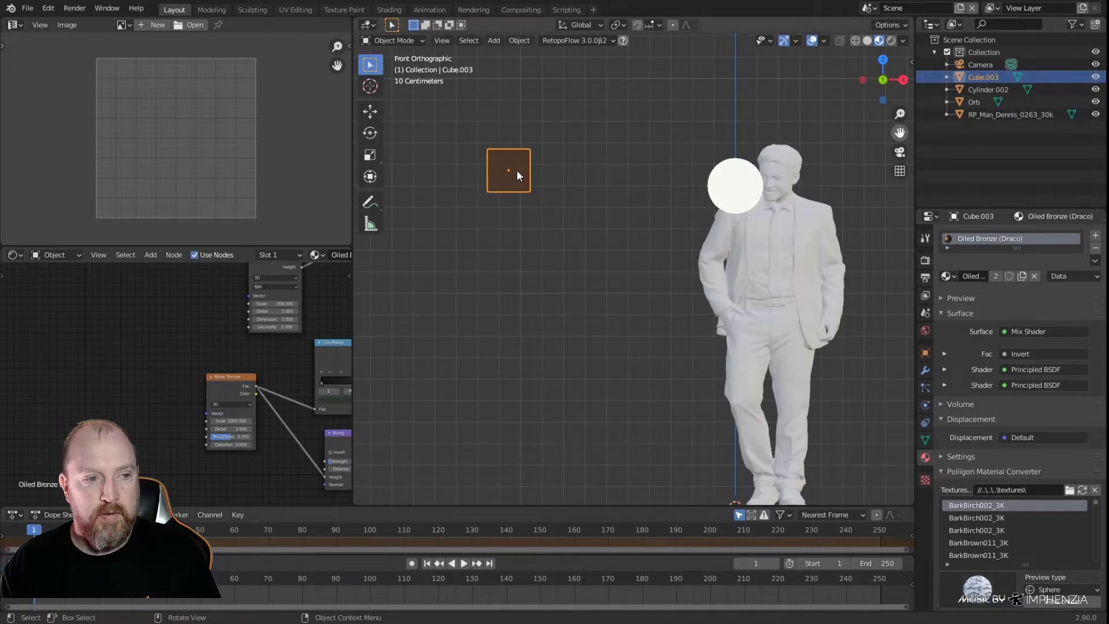
click(990, 91)
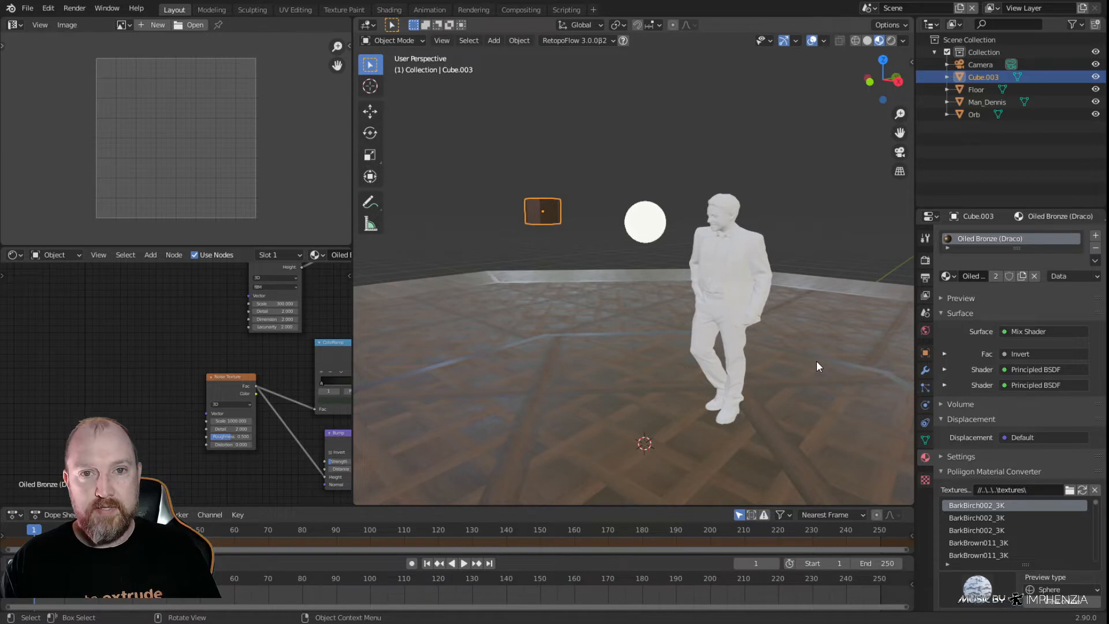
Search the add-ons in the preferences for "extr" to check that the Extra Objects curve add-on is enabled
click(49, 11)
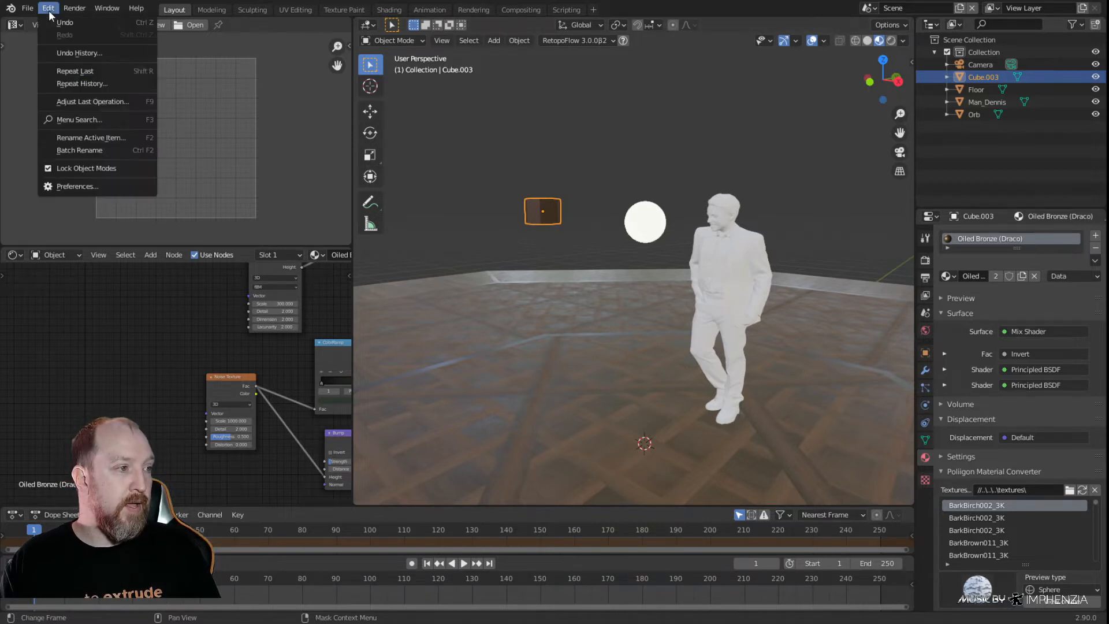
click(79, 186)
click(333, 26)
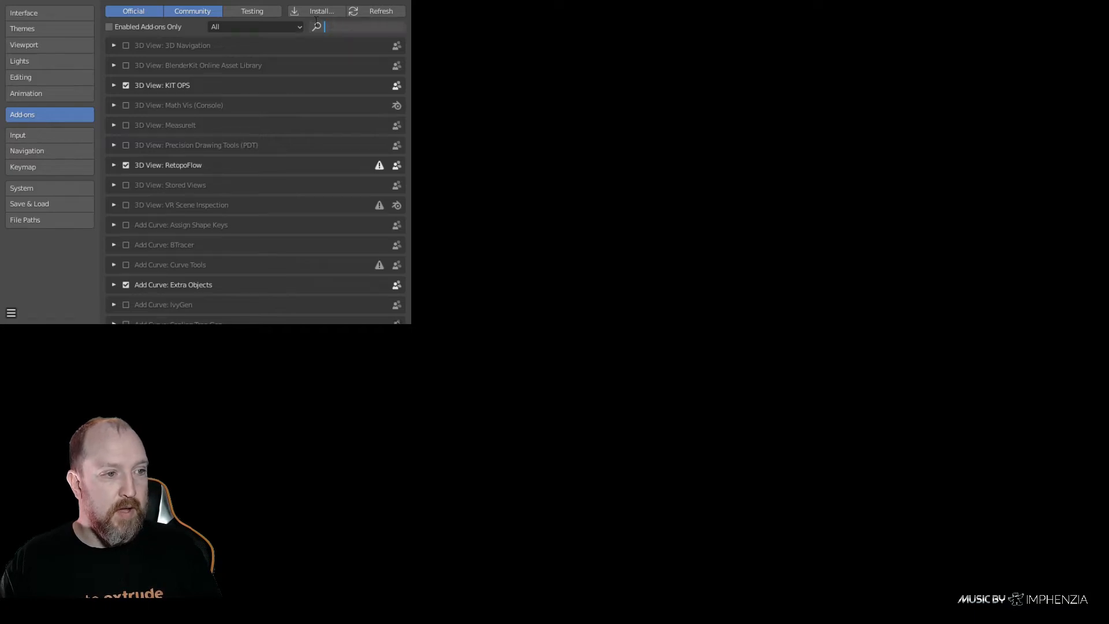
text(extr)
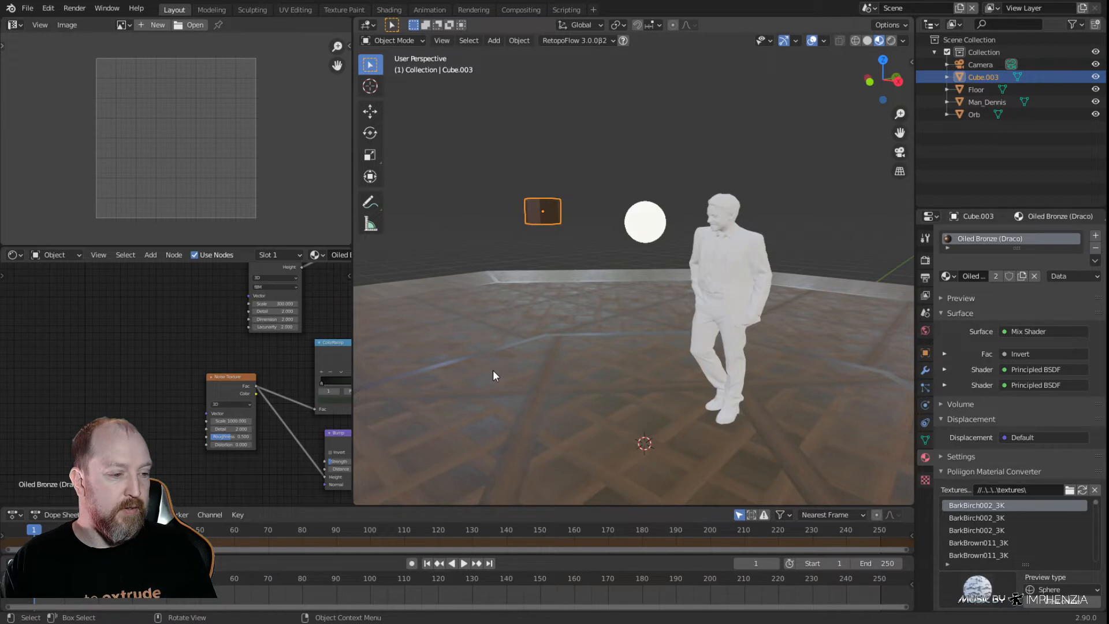
Add an Archemedian spiral curve, expand its creation settings and widen the 3D viewport
key(shift+a)
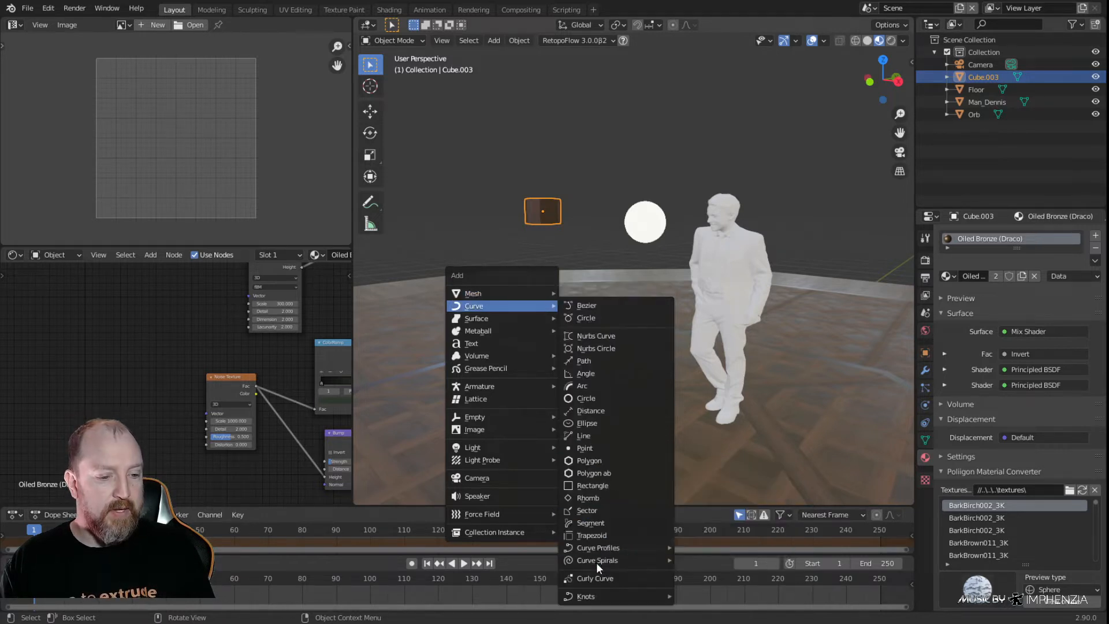
mouse_move(597, 560)
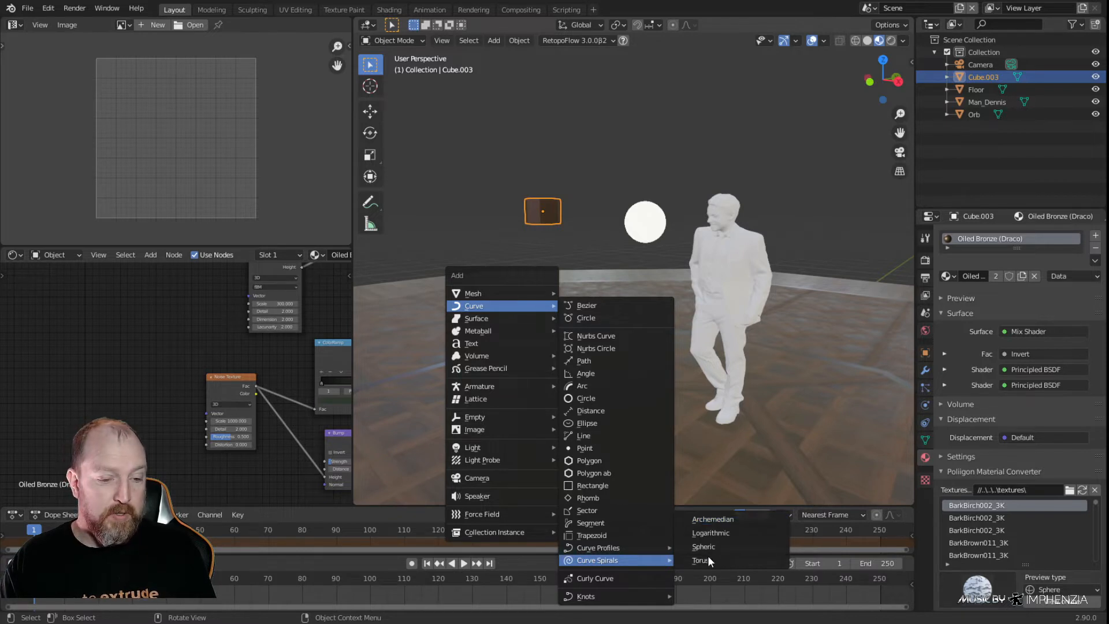
click(718, 524)
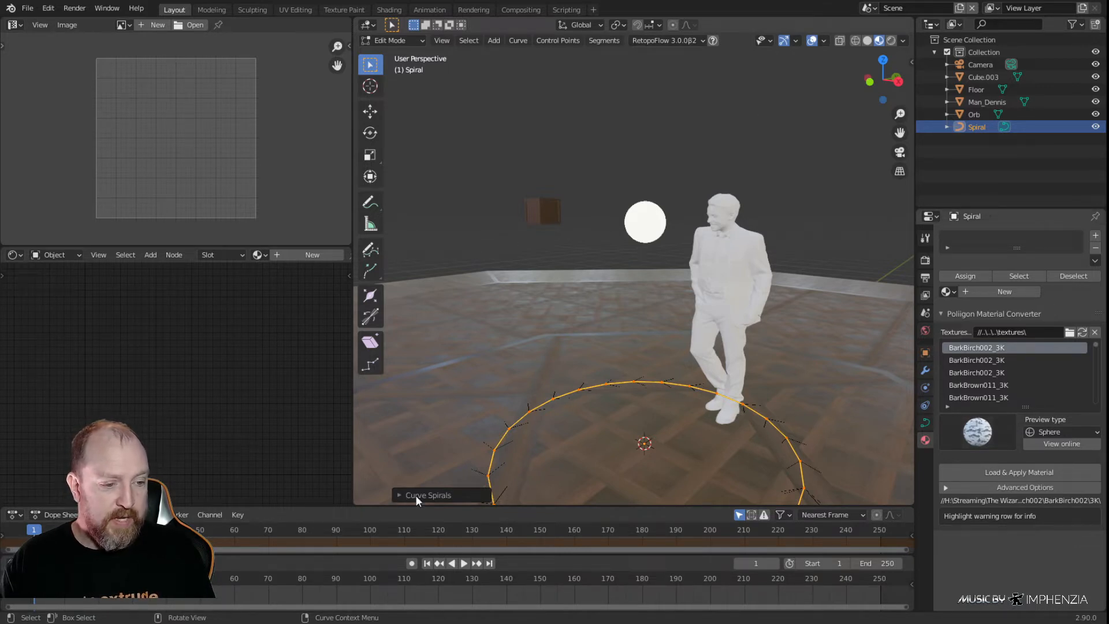
click(399, 494)
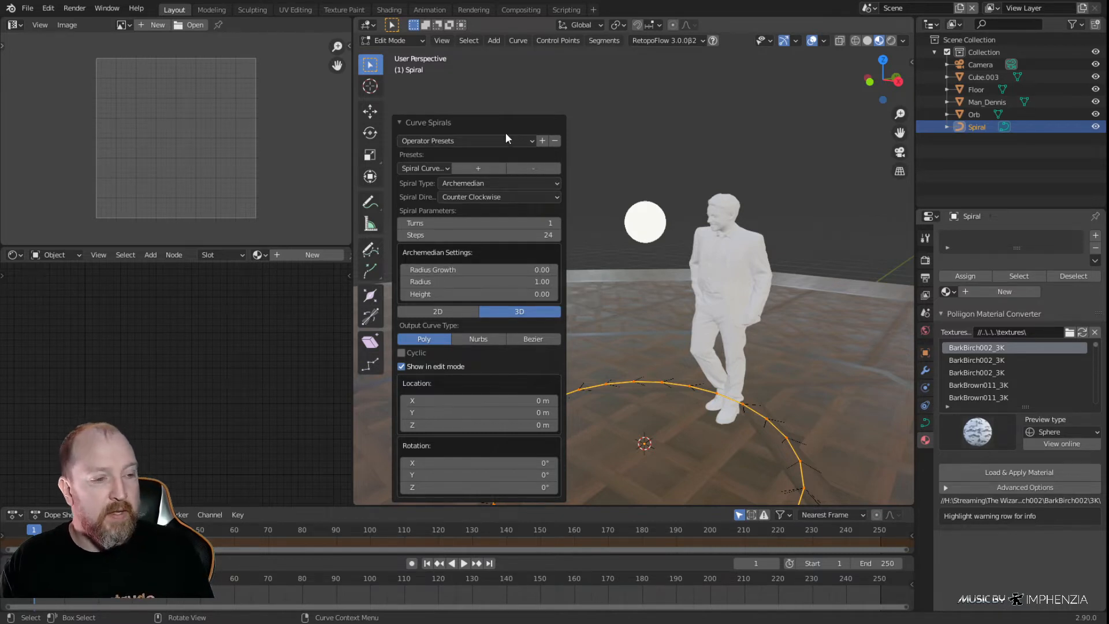
drag(352, 307, 144, 307)
mouse_move(564, 271)
shift+middle_down()
mouse_move(567, 252)
mouse_move(553, 269)
shift+middle_up()
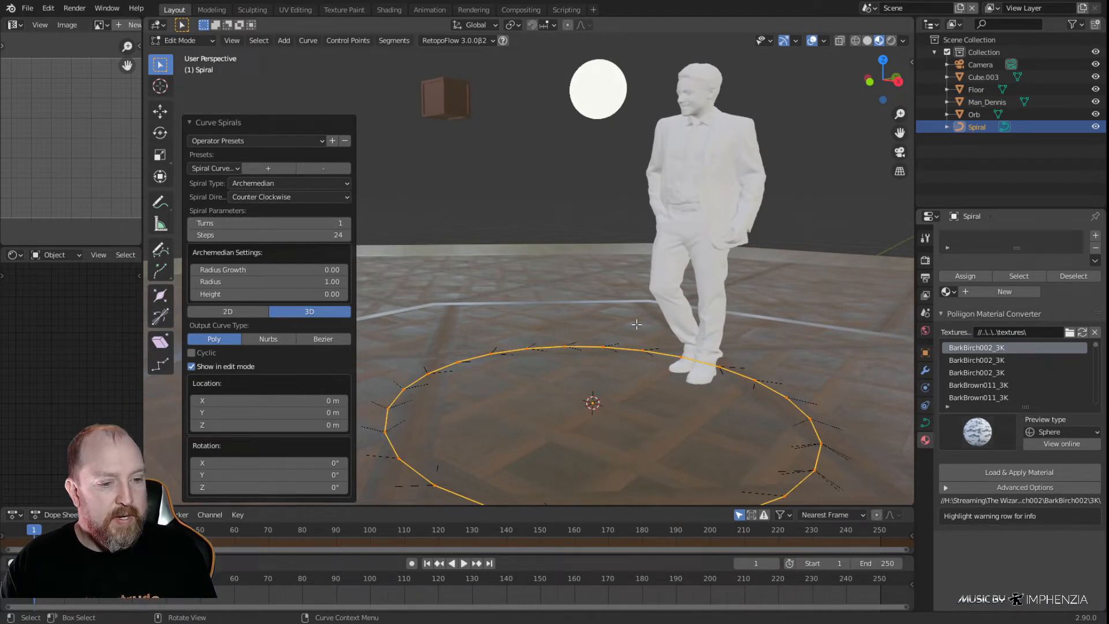
Set the Archemedian spiral to 20 turns and 36 steps
click(348, 222)
click(348, 222)
click(347, 223)
click(347, 222)
click(346, 222)
click(347, 222)
click(346, 222)
click(345, 220)
click(346, 222)
click(345, 223)
click(336, 224)
text(20)
key(Return)
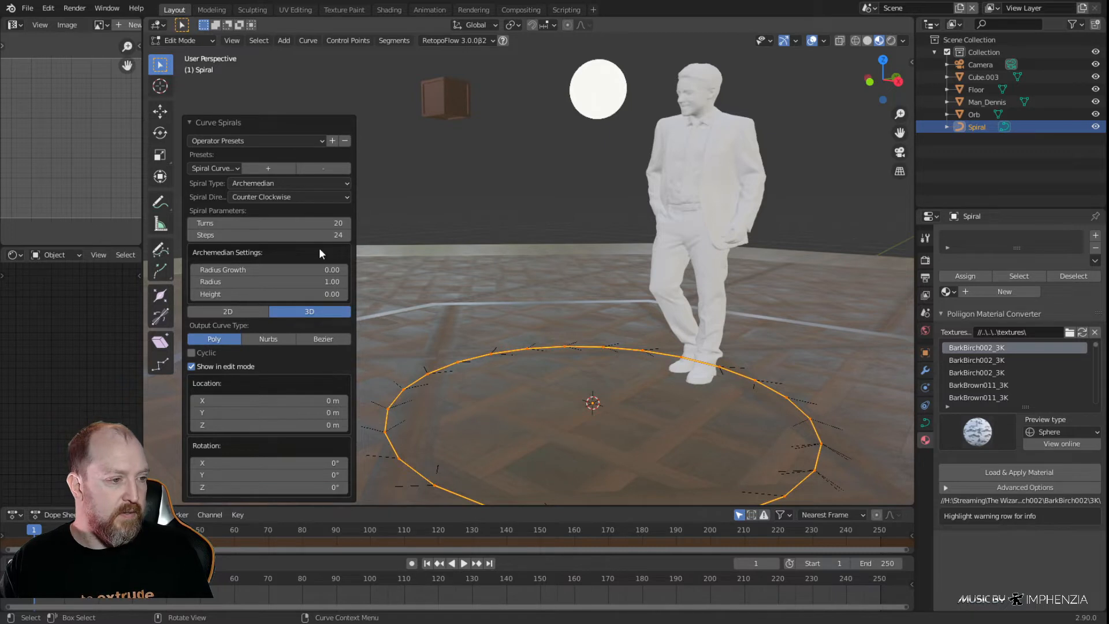
click(344, 235)
text(36)
key(Return)
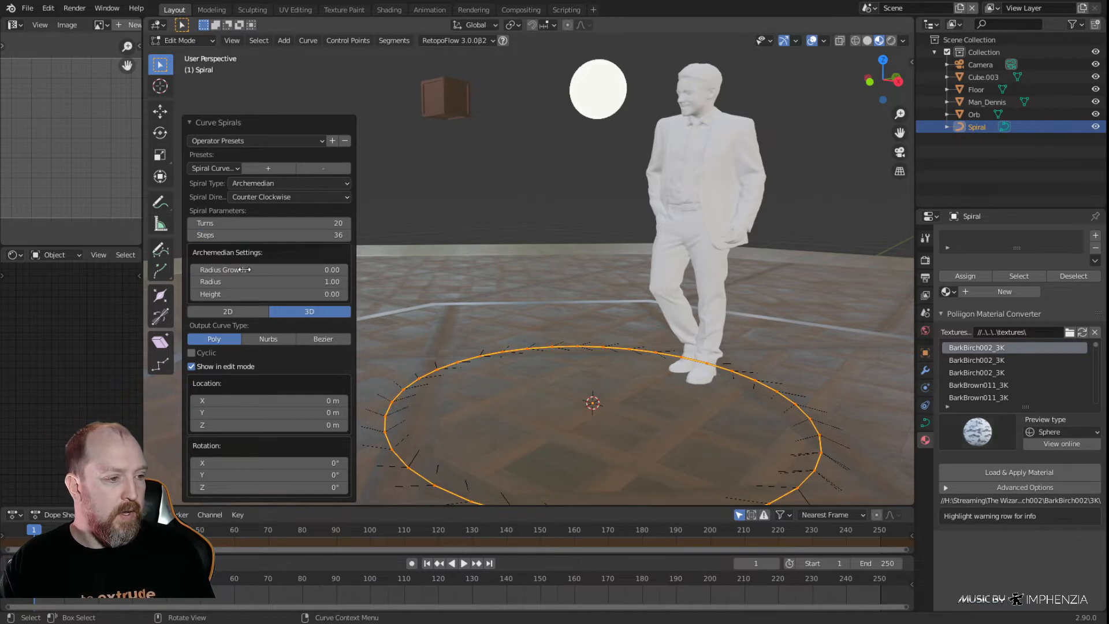
Try a radius growth of about 0.06 on the spiral, and return it to 0
click(342, 269)
click(342, 269)
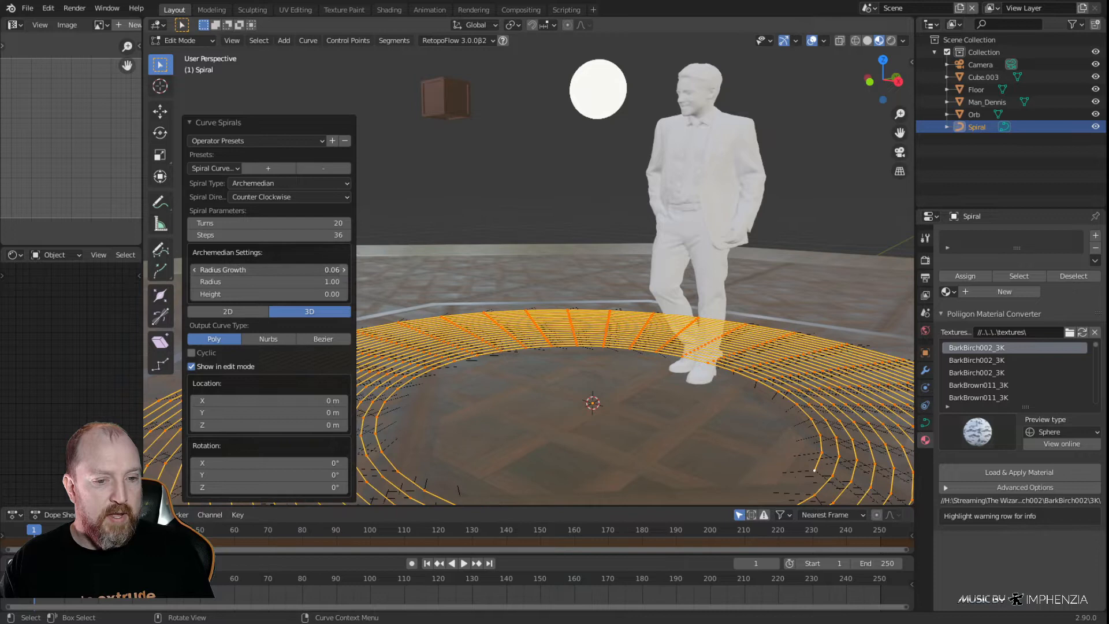
click(343, 270)
drag(342, 269, 327, 269)
click(327, 270)
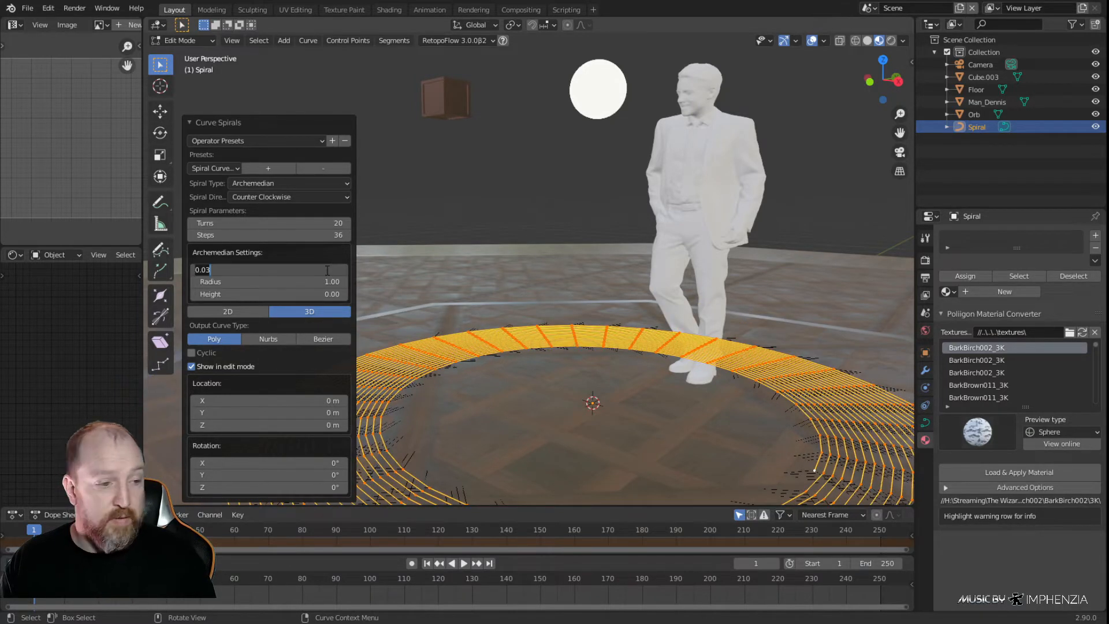
text(0)
key(Return)
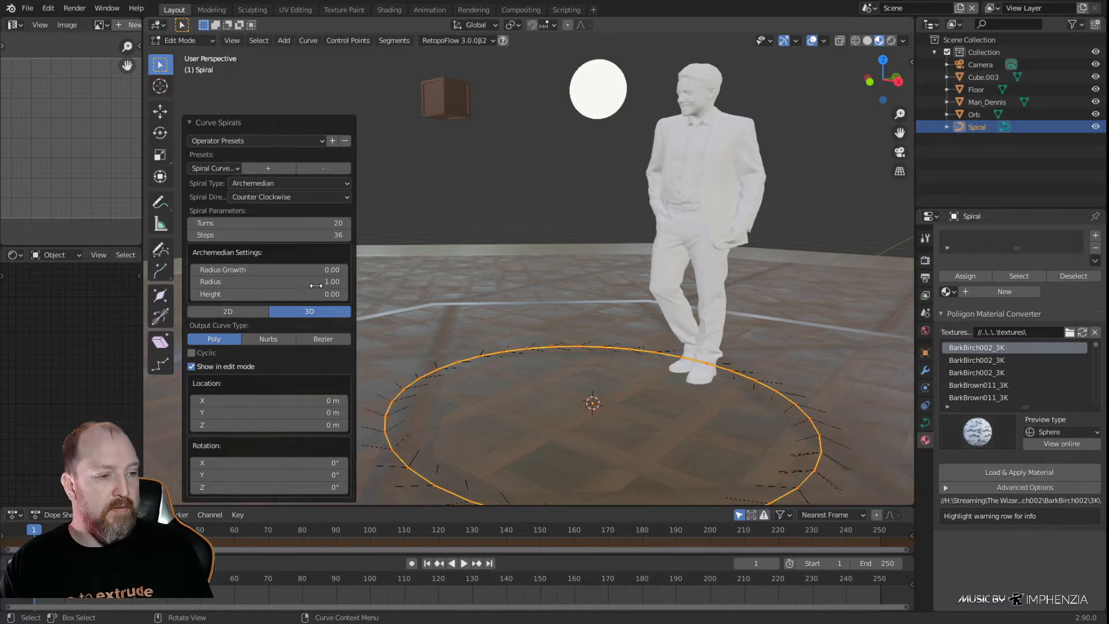
Set the Archemedian spiral's radius to 0.025
click(329, 283)
text(0)
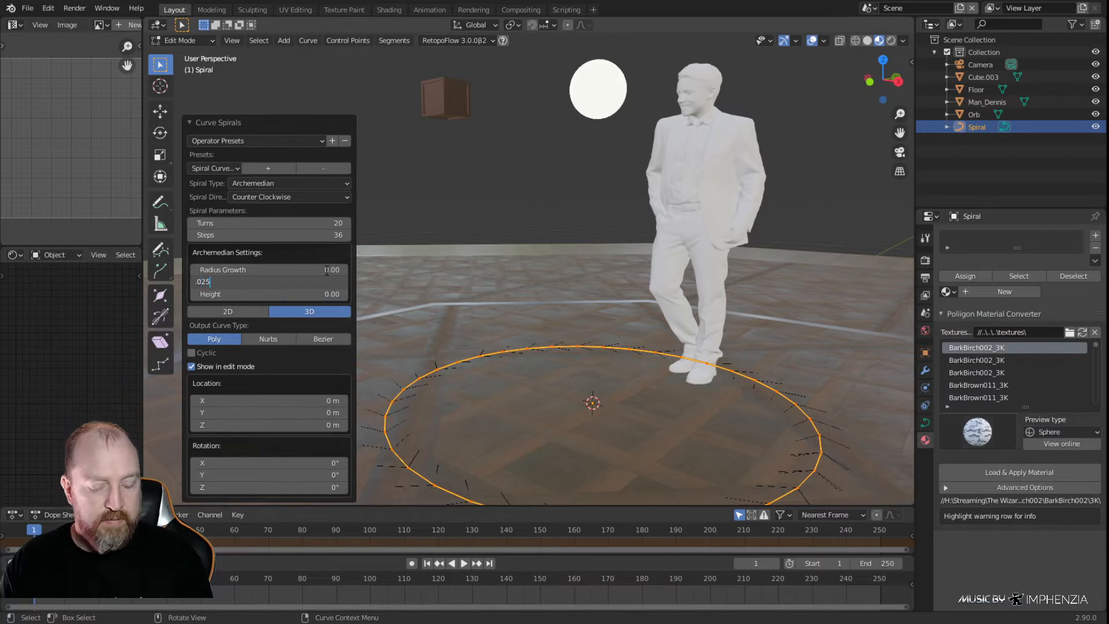
key(Return)
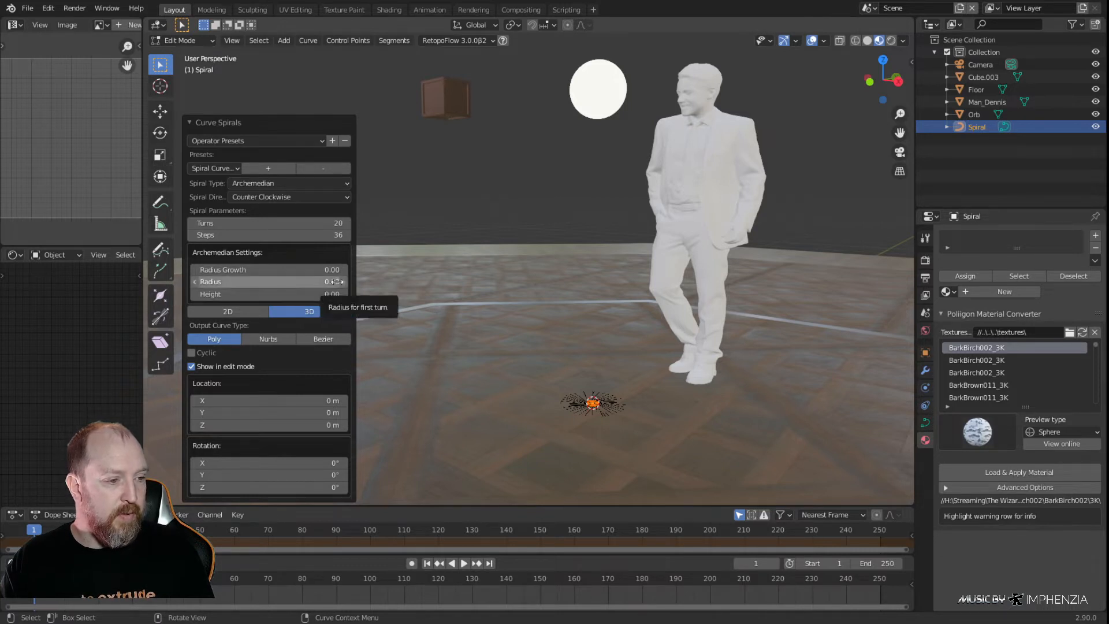
click(317, 279)
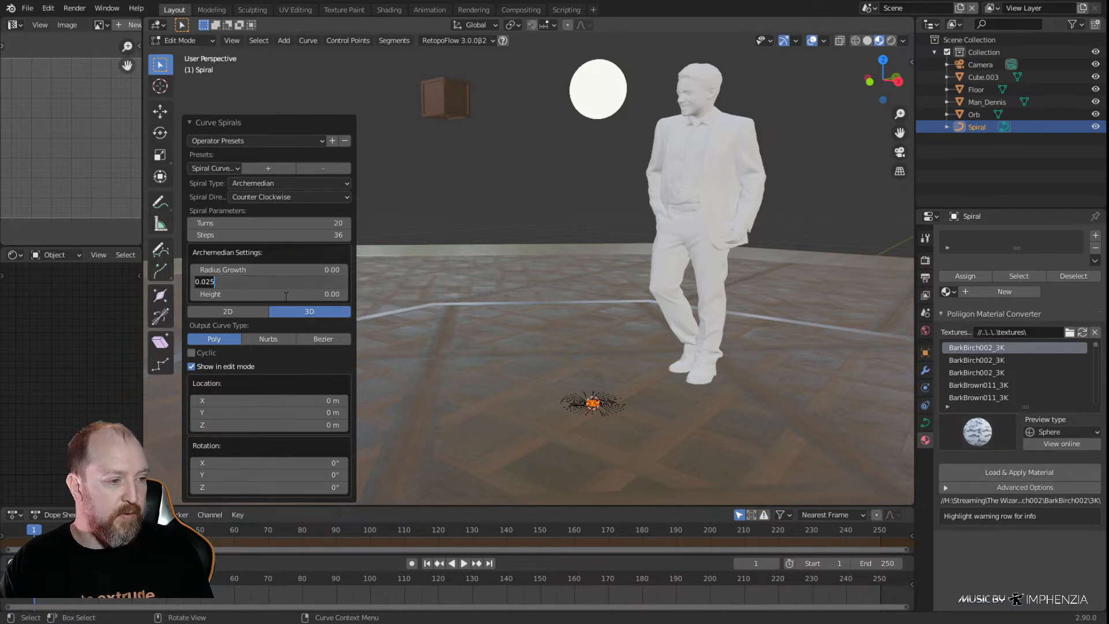
key(Return)
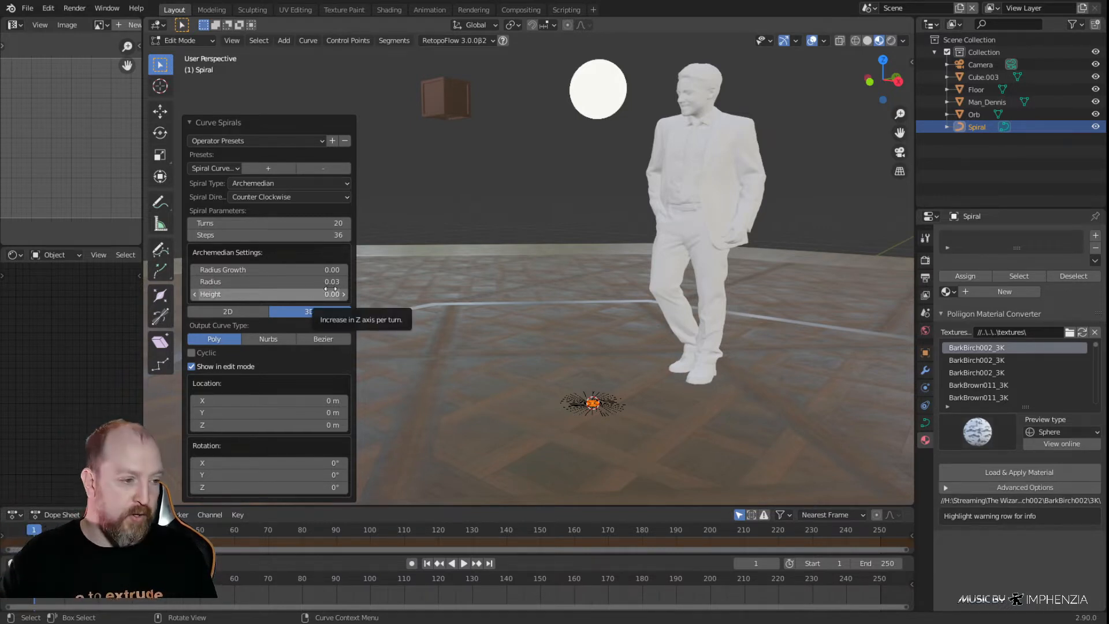
Try a height of 0.75 per turn for the spiral
click(330, 289)
text(0.0)
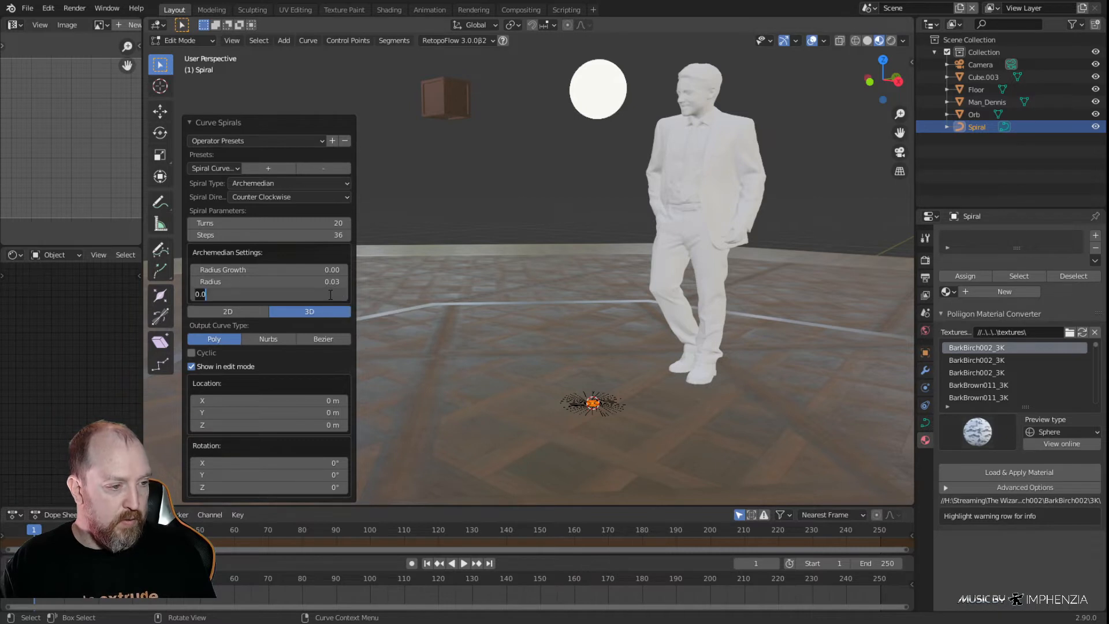
key(BackSpace)
key(BackSpace)
key(BackSpace)
text(.75)
key(Return)
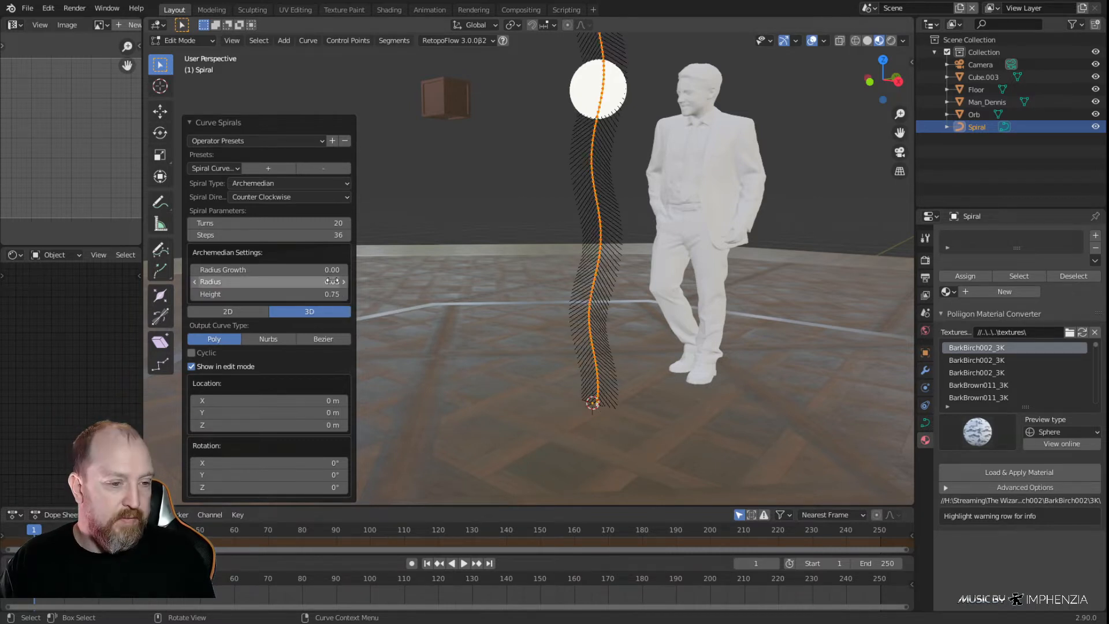
Set the spiral's height per turn to about 0.08 and inspect it beside the human figure
click(331, 295)
text(.0)
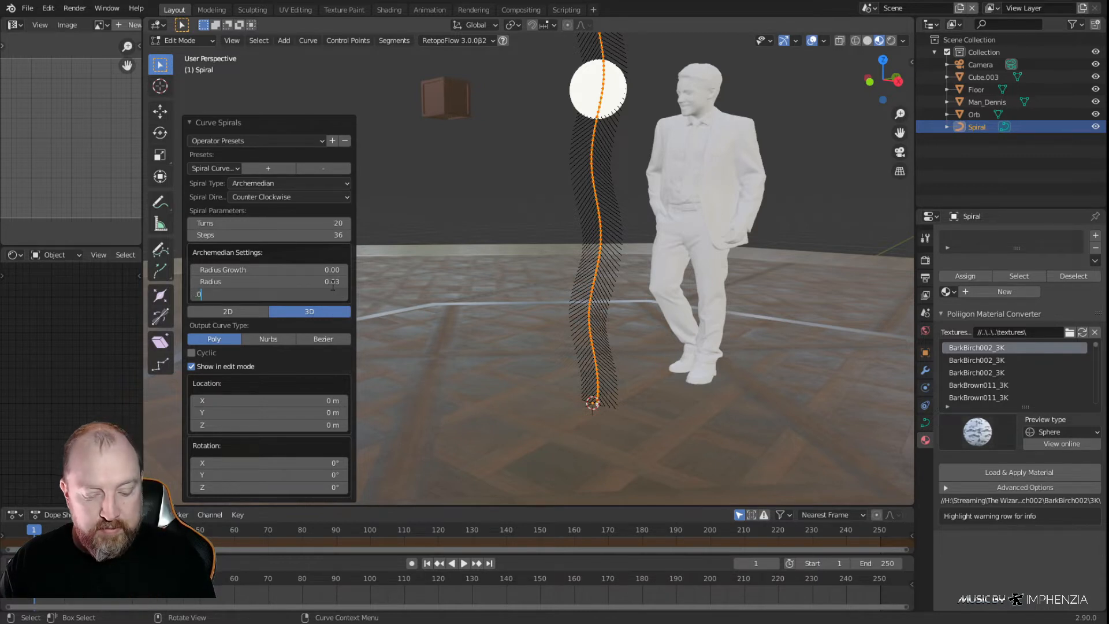
key(Return)
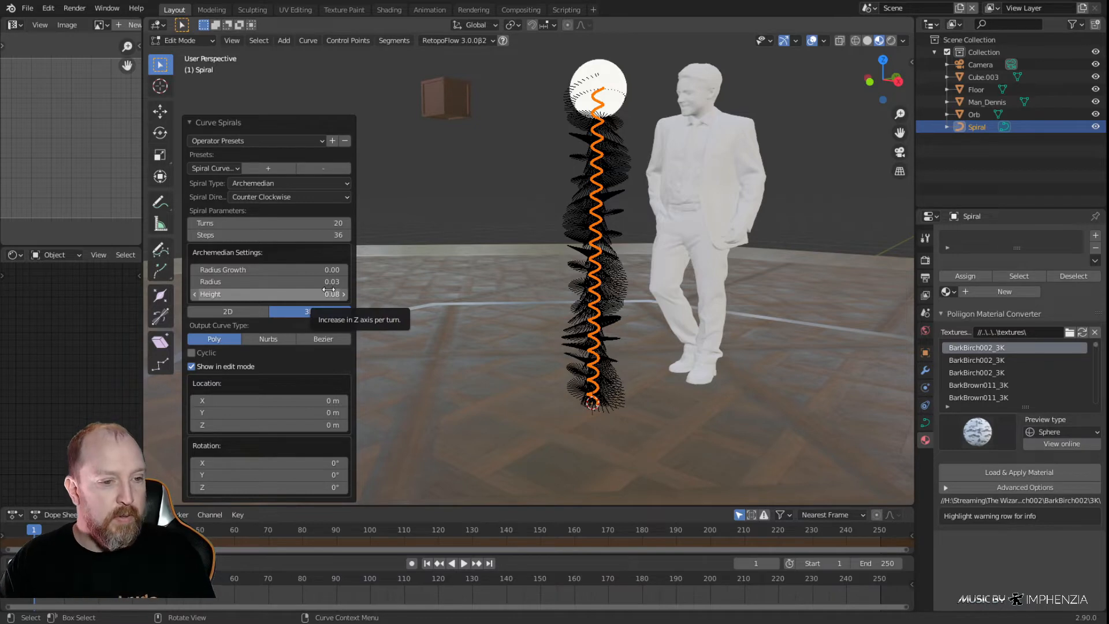
middle_drag(609, 293, 642, 324)
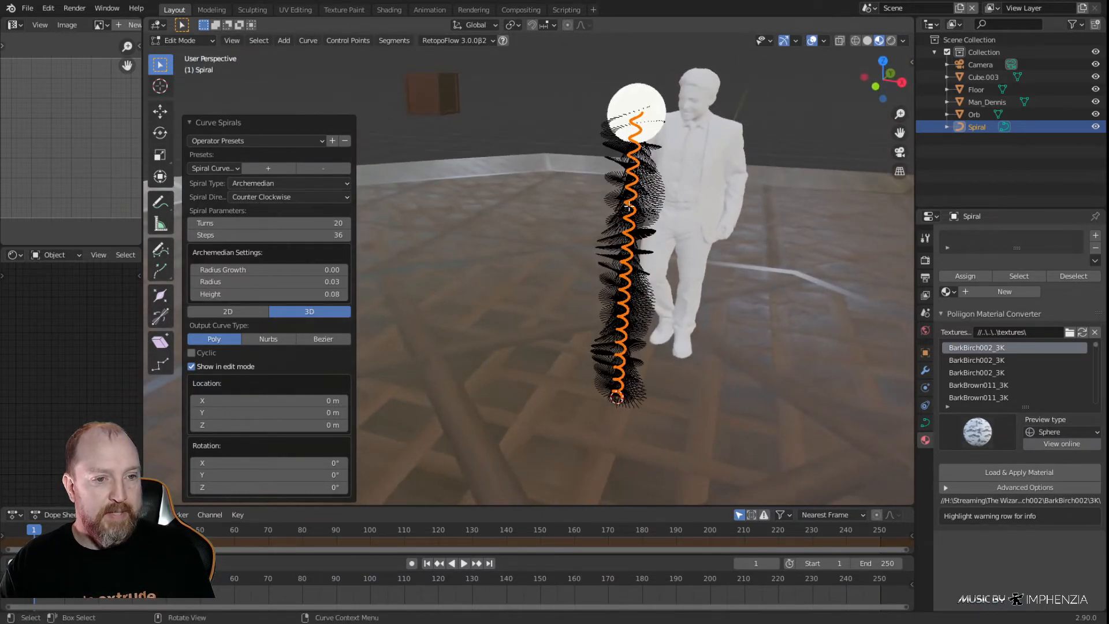
Move the spiral's points up about 0.4 m along the Z axis
key(KP_1)
key(g)
key(z)
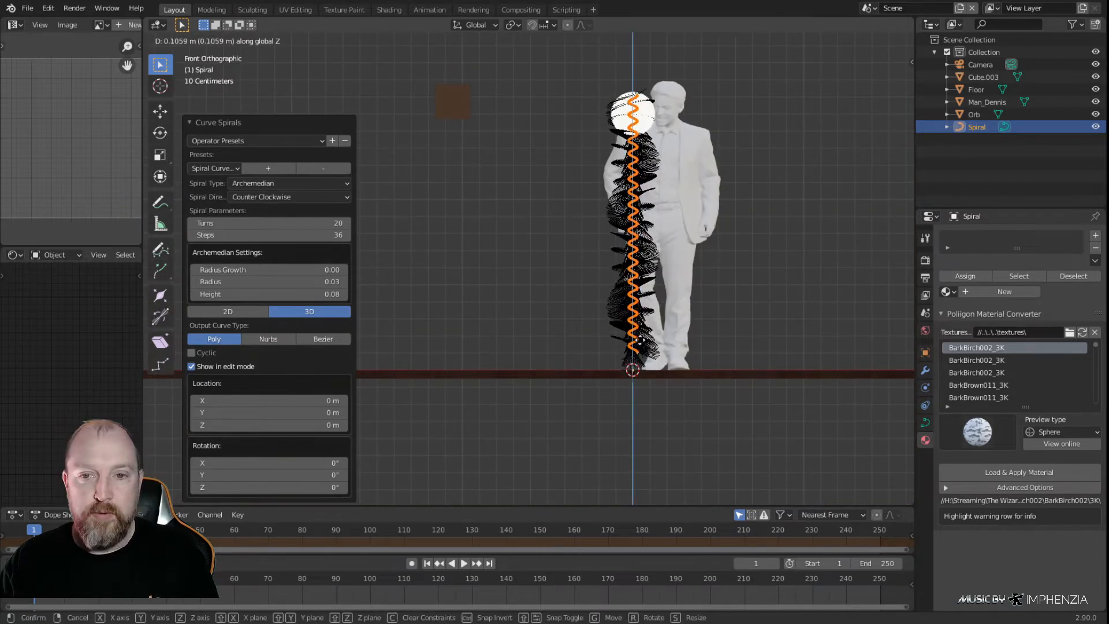
key(z)
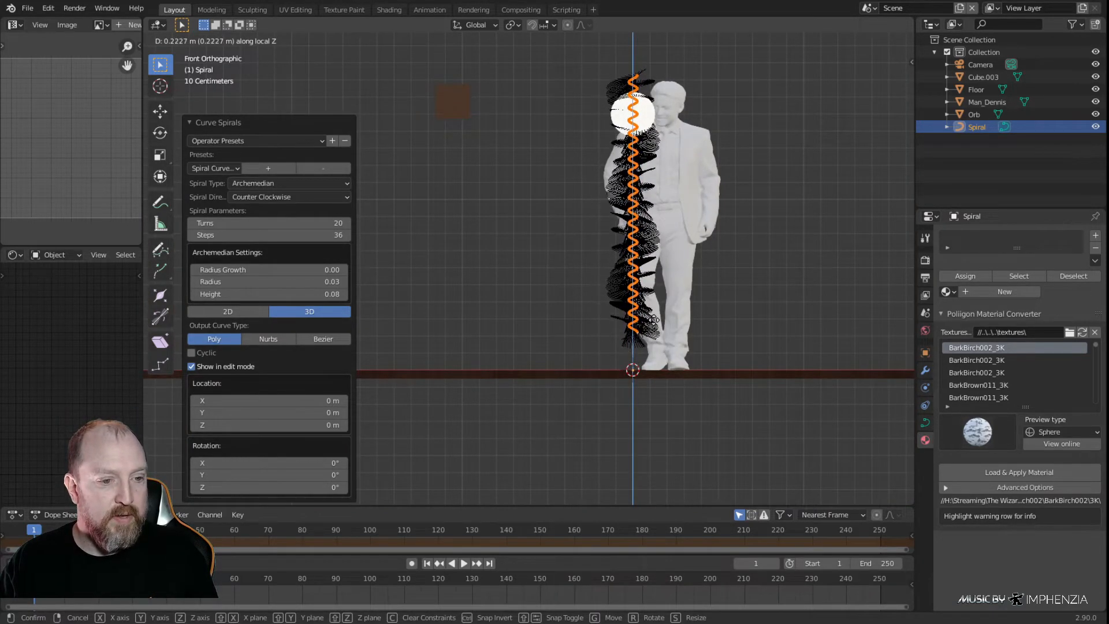
click(673, 352)
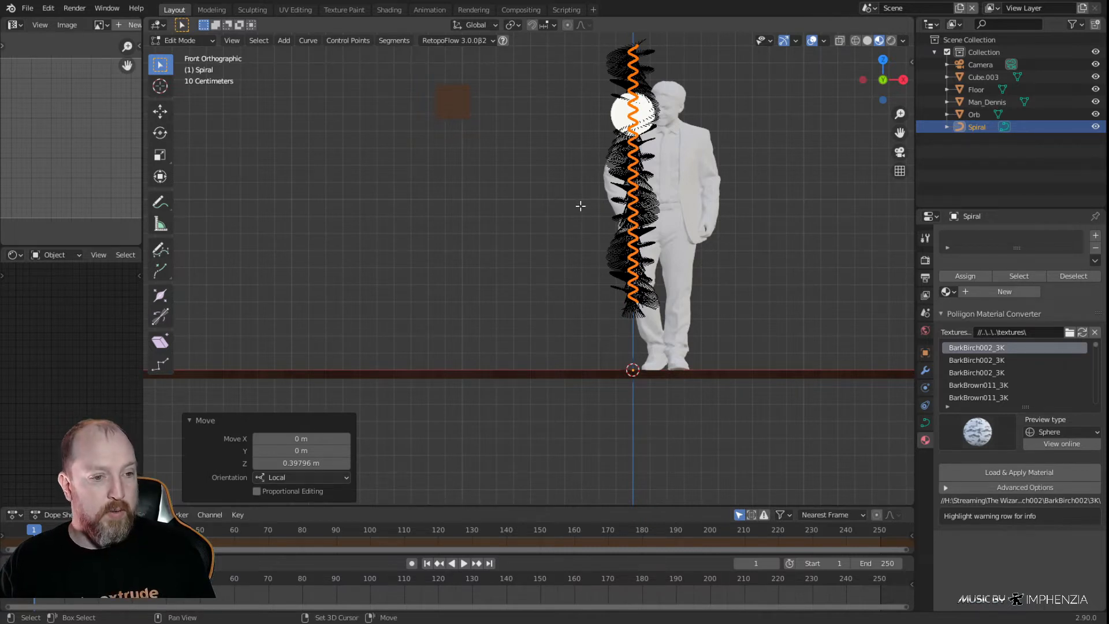
Add a Spheric spiral at the origin within the same curve object and examine it up close
key(shift+a)
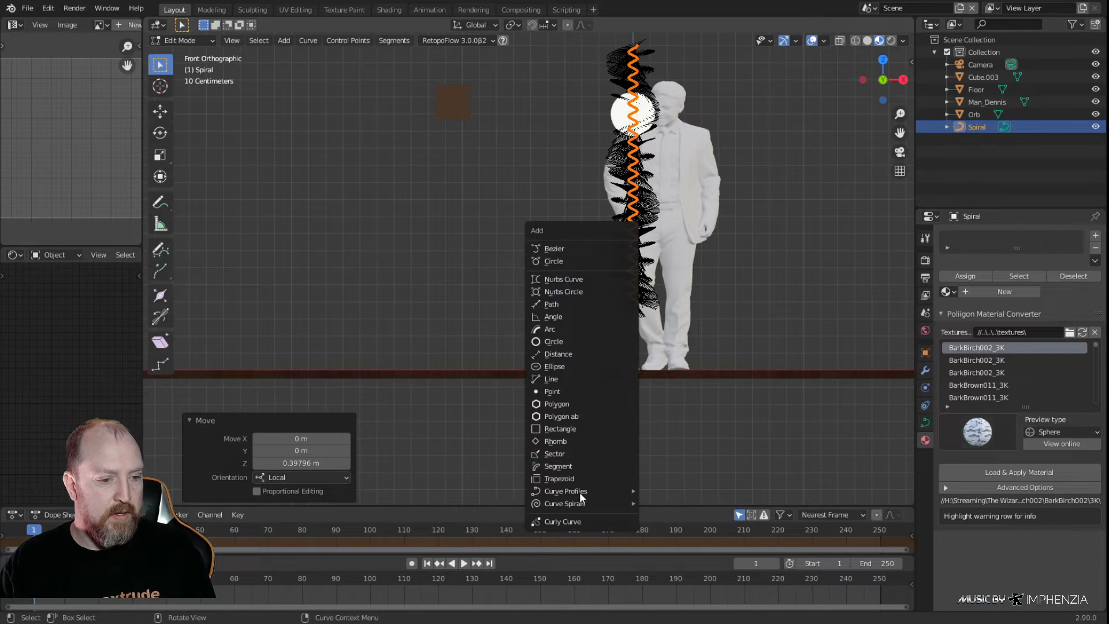
mouse_move(580, 505)
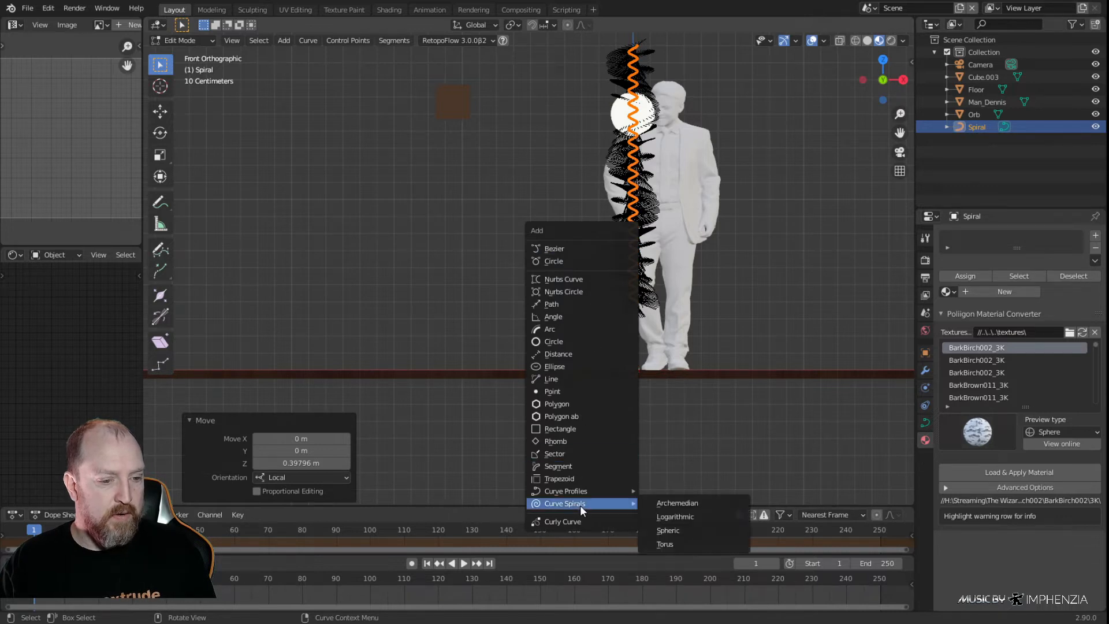
click(684, 532)
scroll(636, 419, up, 1)
scroll(636, 419, up, 2)
shift+middle_drag(711, 414, 624, 307)
scroll(624, 307, up, 2)
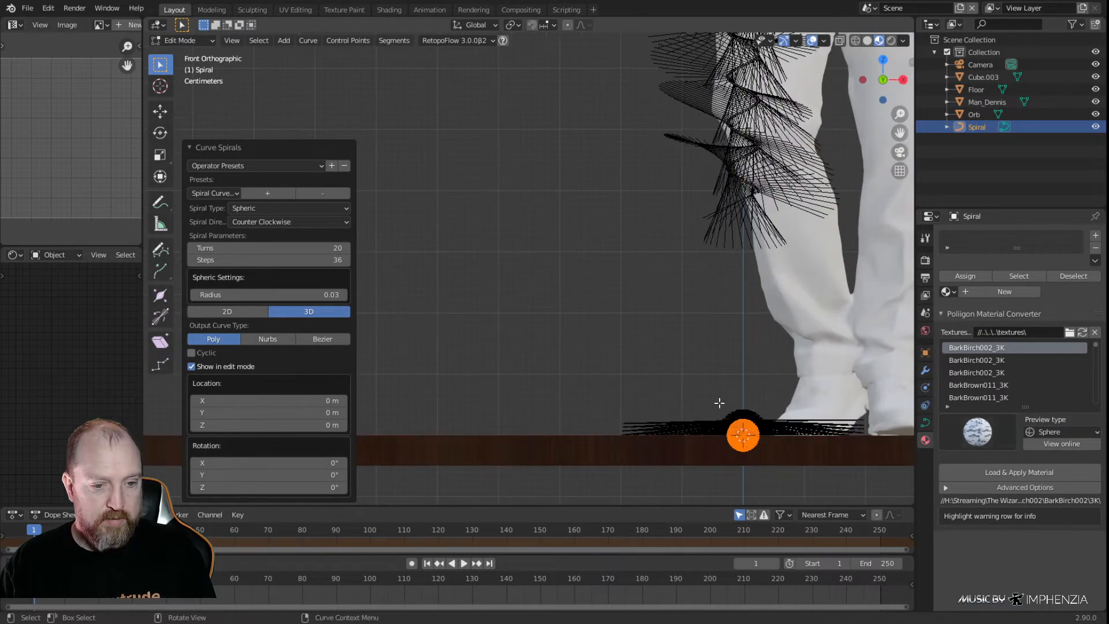
scroll(718, 402, up, 4)
shift+middle_drag(745, 418, 518, 176)
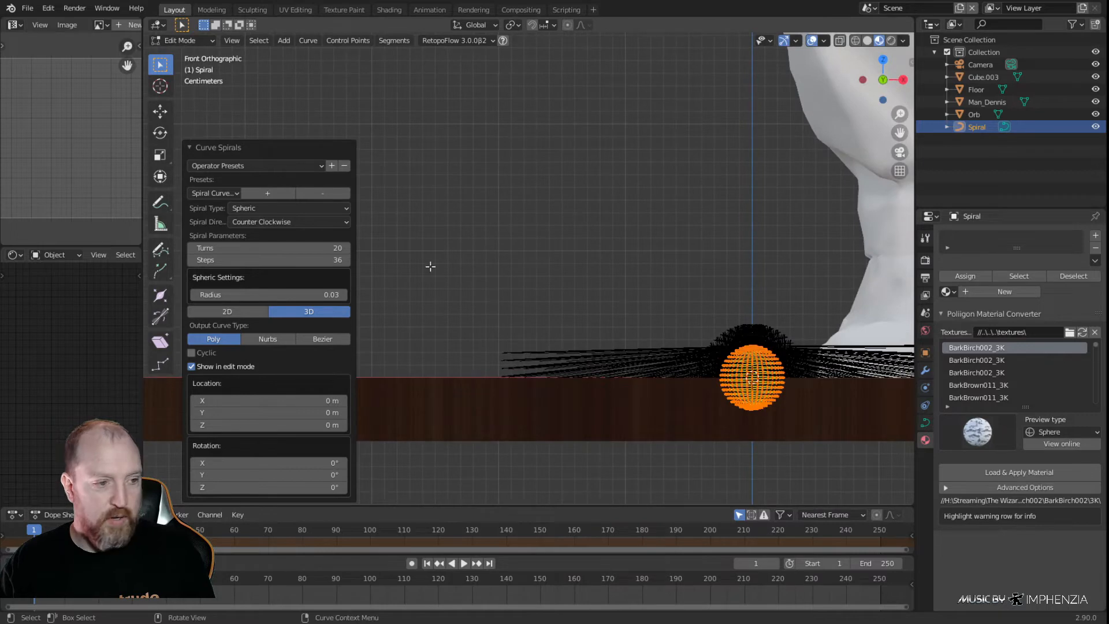
Set the Spheric spiral's radius to 1 and examine its shape beside the human figure
click(332, 295)
key(ctrl+a)
text(1)
key(Return)
scroll(674, 321, down, 10)
scroll(572, 301, up, 4)
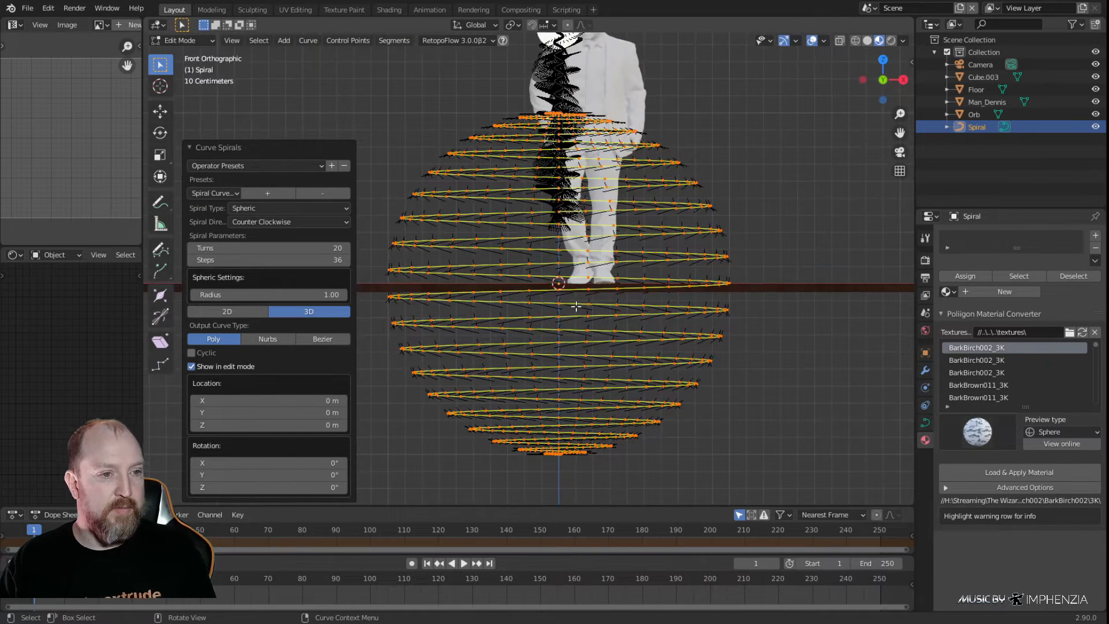
middle_drag(576, 317, 582, 394)
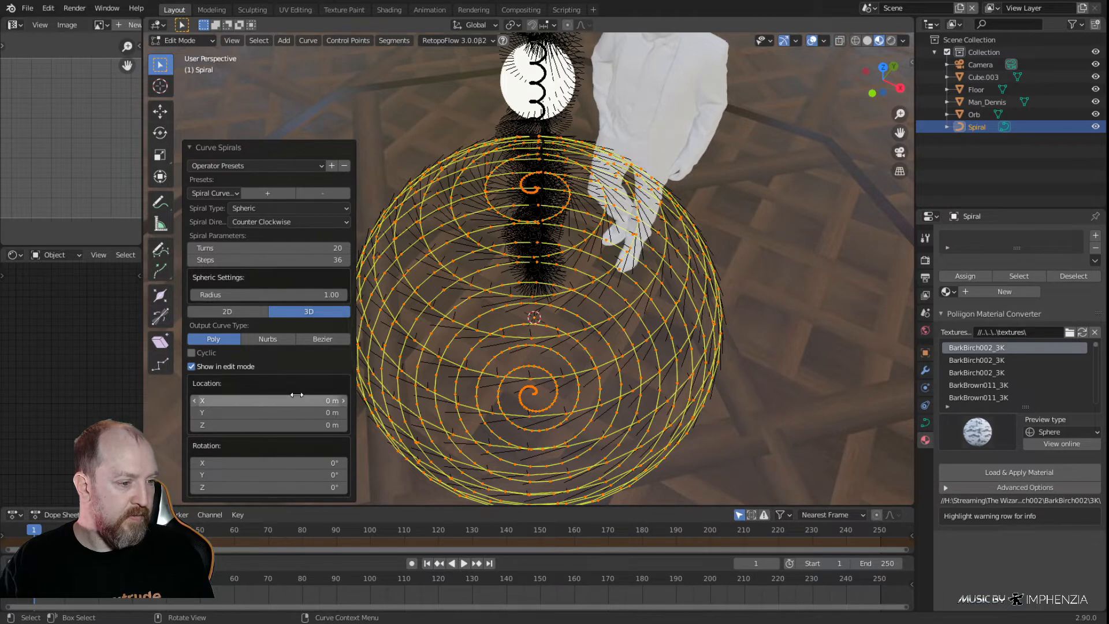
middle_drag(277, 347, 283, 261)
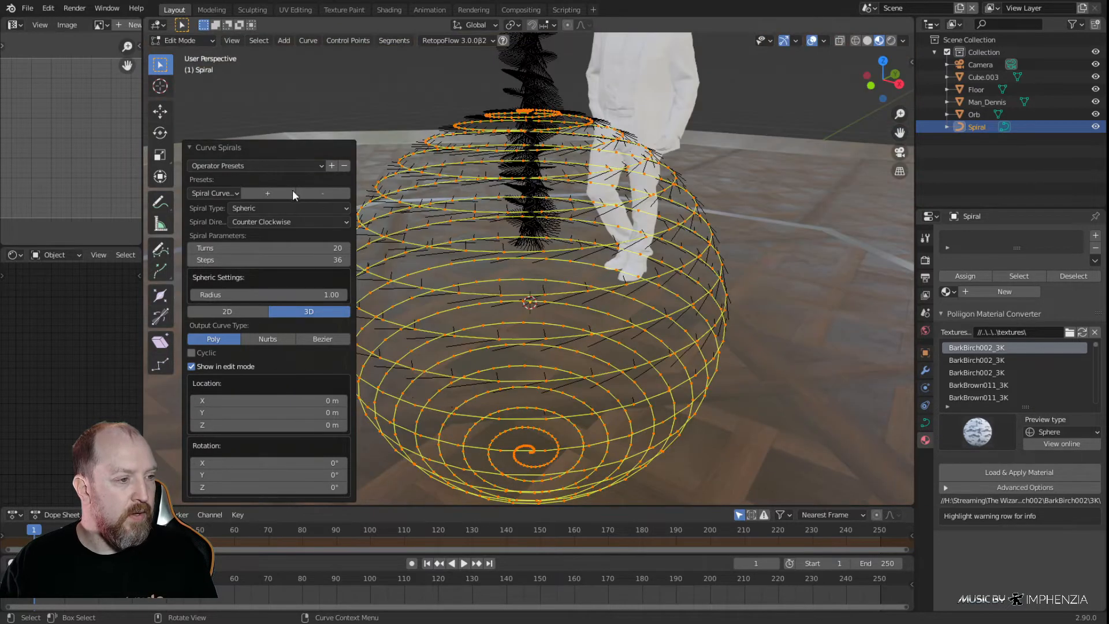
Set the Spheric spiral's number of turns to 3
click(312, 249)
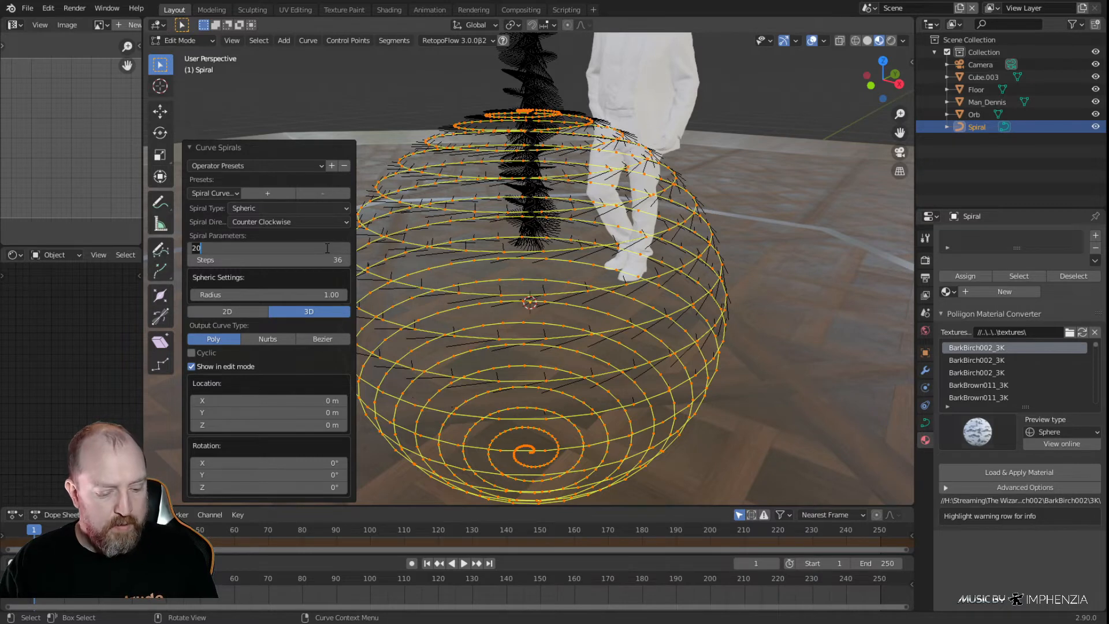
text(3)
key(Return)
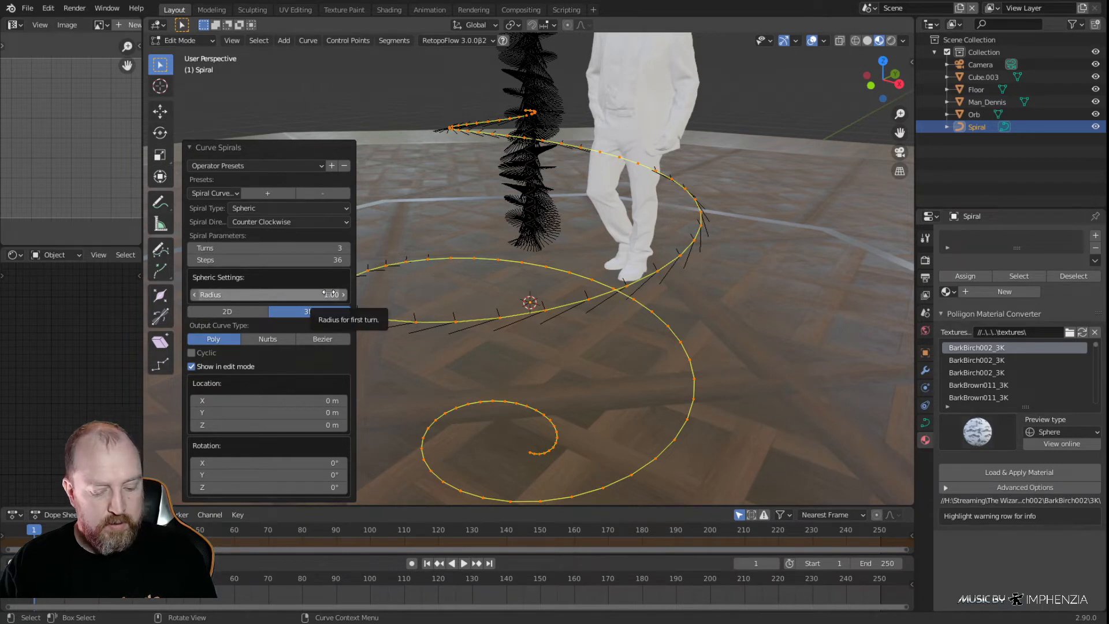
key(period)
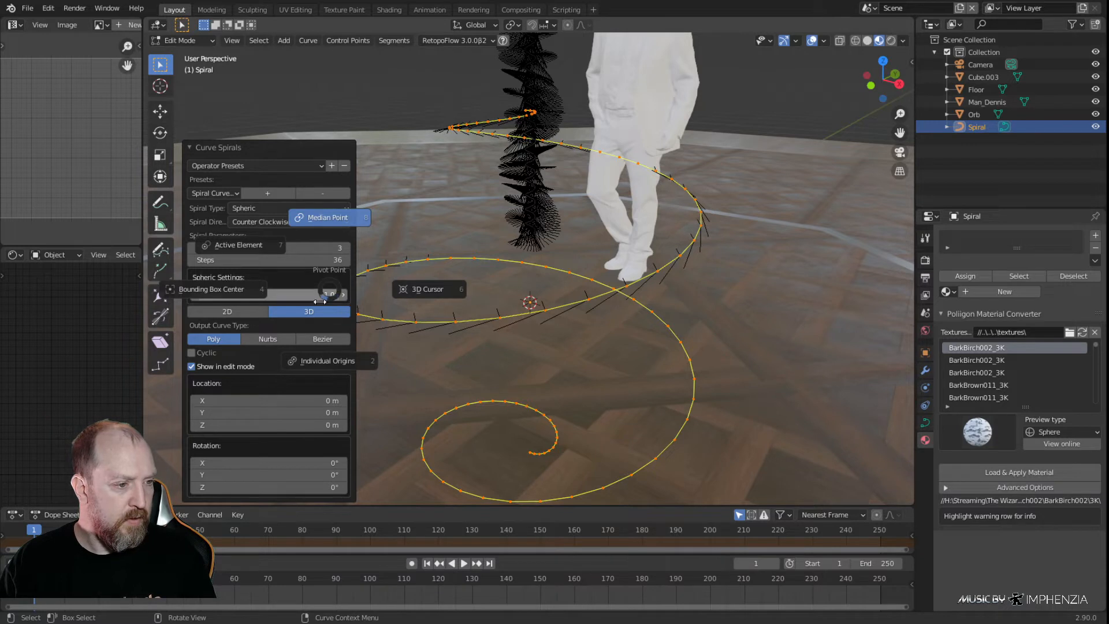
click(321, 357)
Try radii of 0.5 and 0.125 for the Spheric spiral and compare its size with the human figure
click(319, 295)
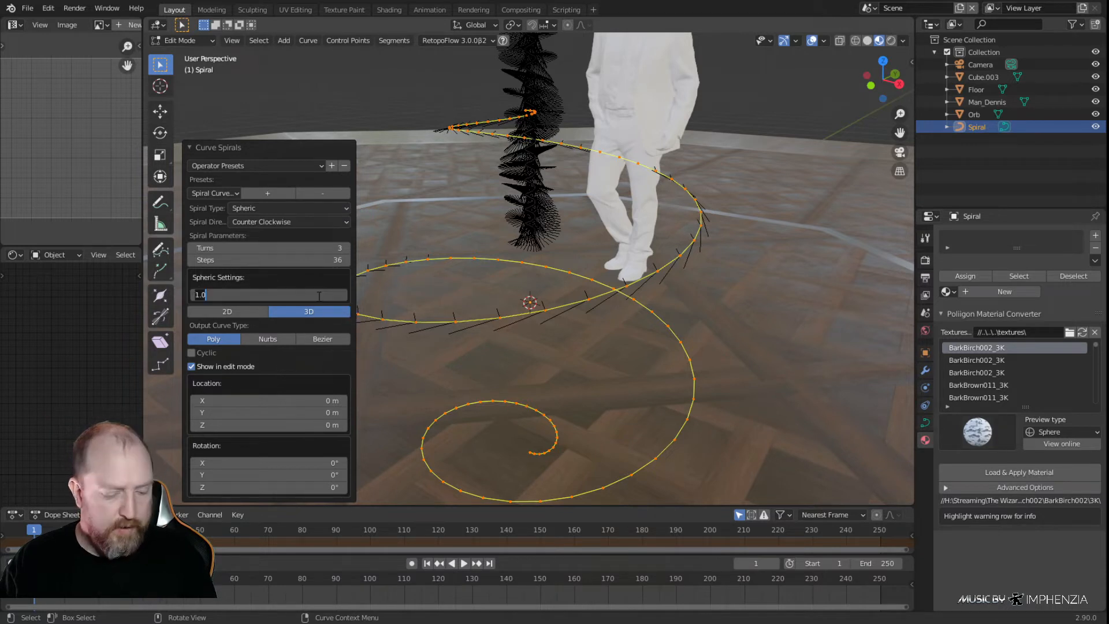
key(BackSpace)
text(.5)
key(Return)
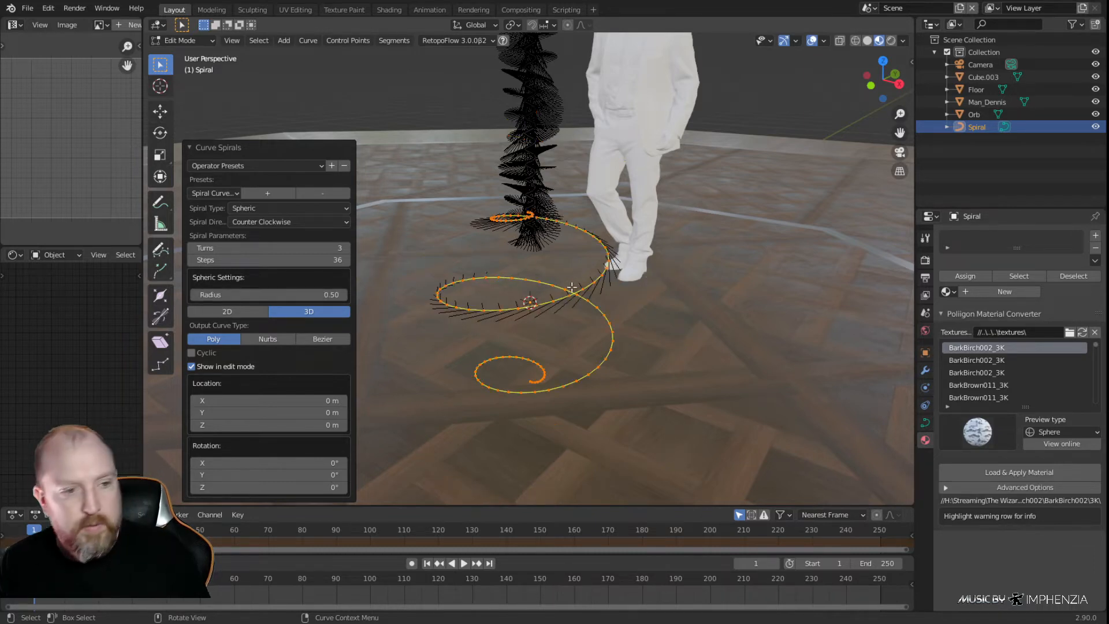
key(KP_1)
click(339, 293)
key(BackSpace)
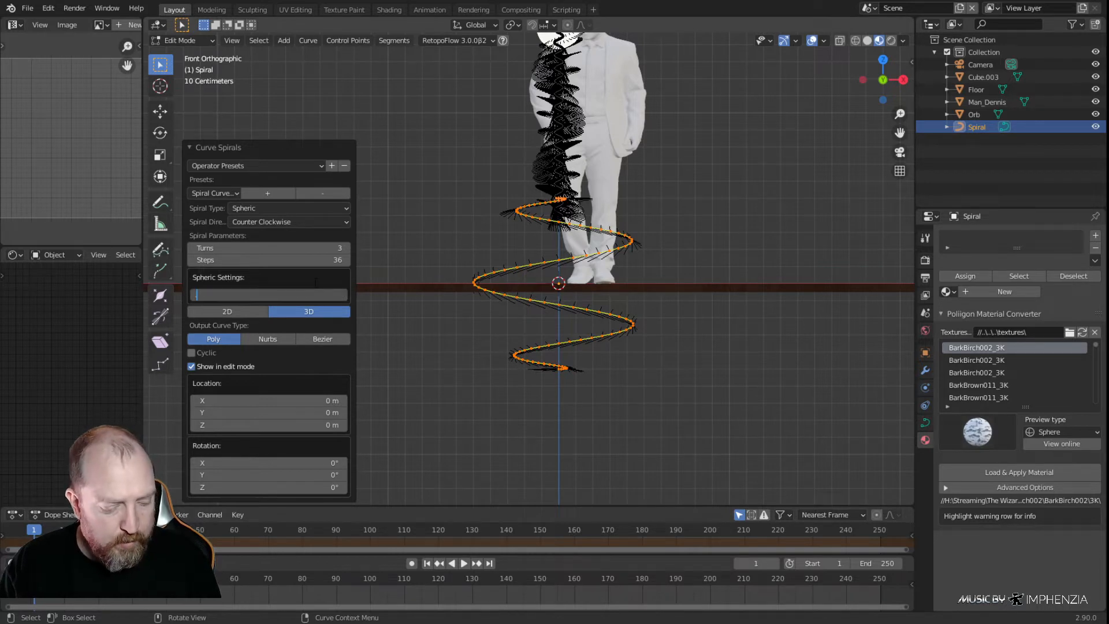
text(.125)
key(Return)
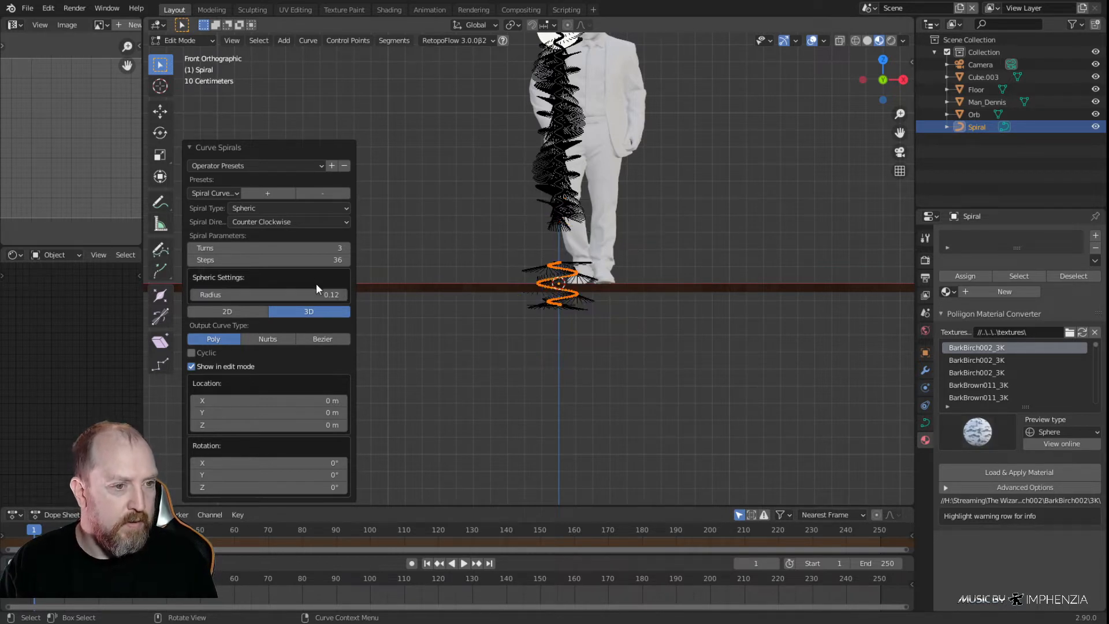
Set the Spheric spiral's radius to 0.25 and check it beneath the stand
click(332, 294)
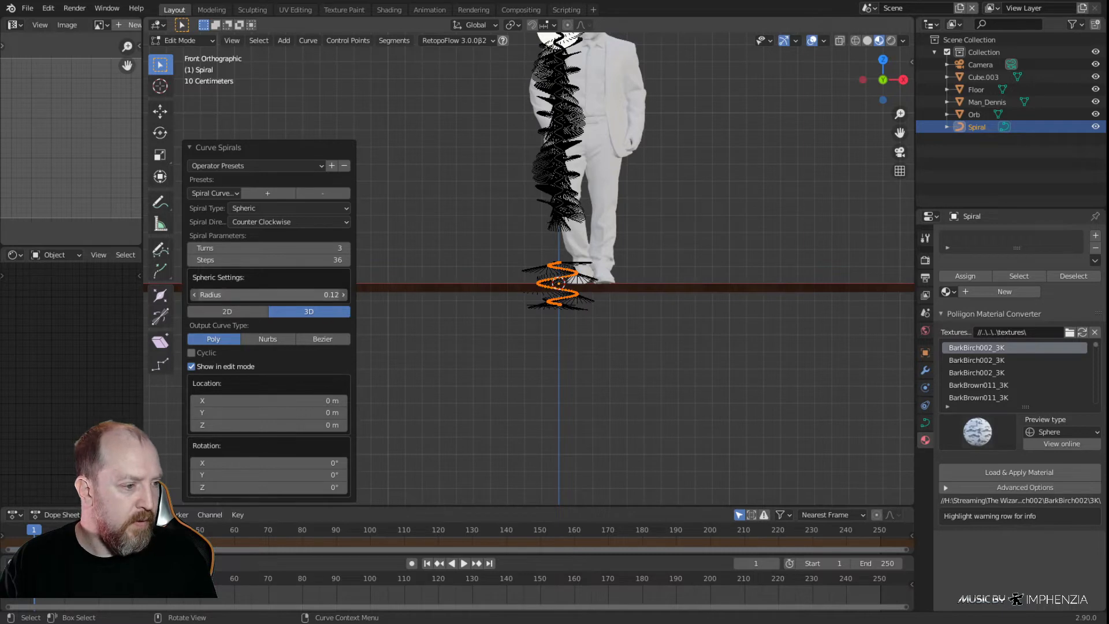
key(BackSpace)
text(.25)
key(Return)
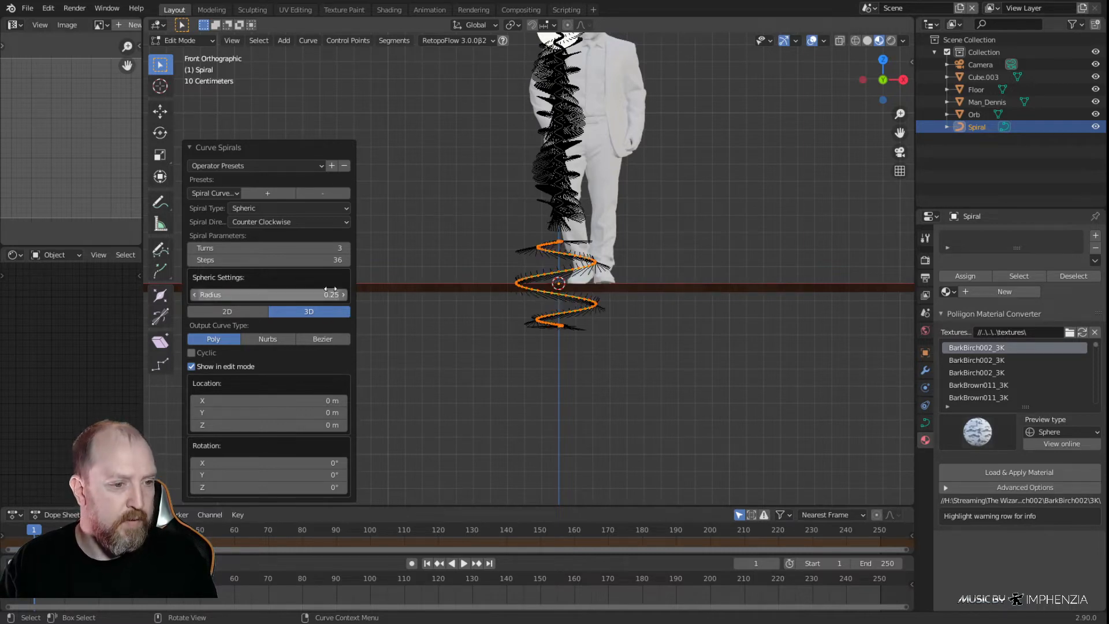
middle_drag(468, 332, 642, 333)
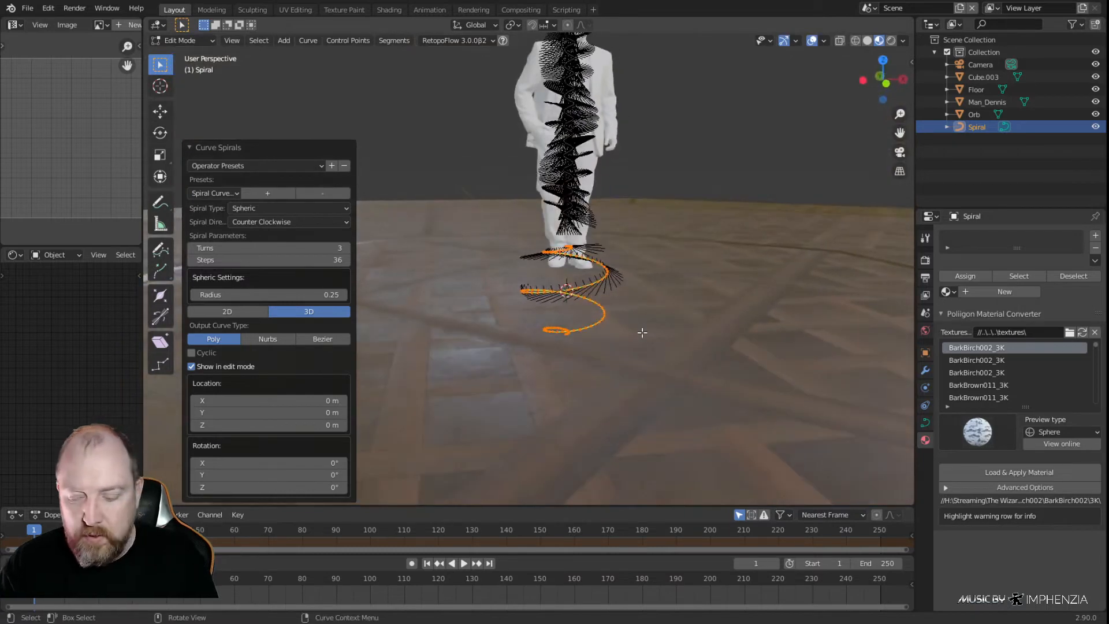
Flatten the Spheric spiral's control points below the floor line by scaling them to 0 along global Z
key(KP_1)
scroll(582, 317, up, 3)
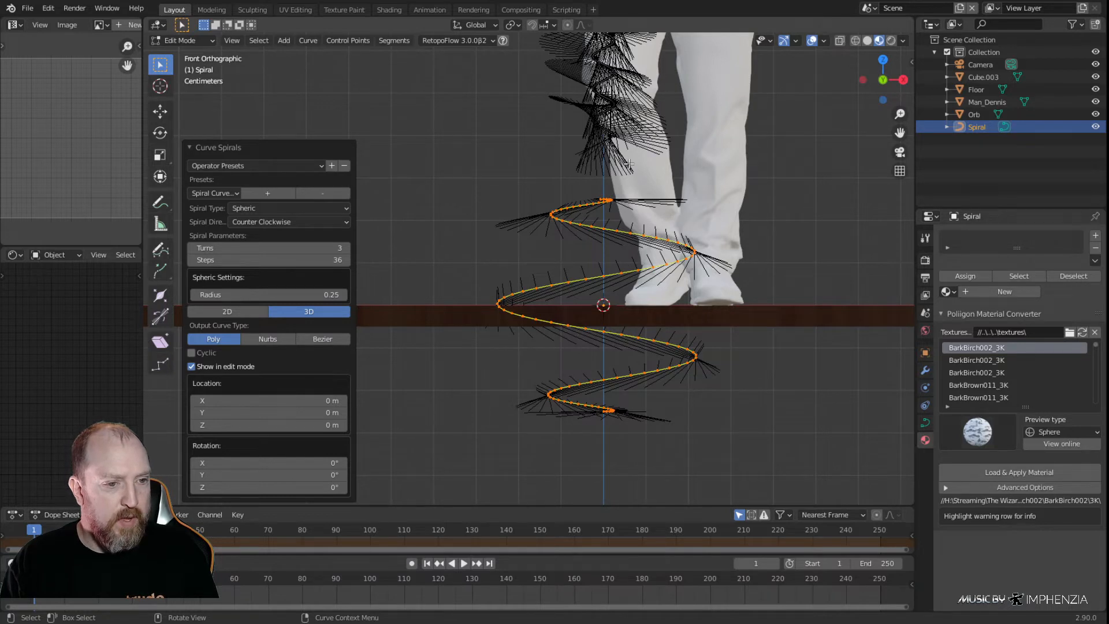
click(747, 440)
drag(760, 454, 487, 304)
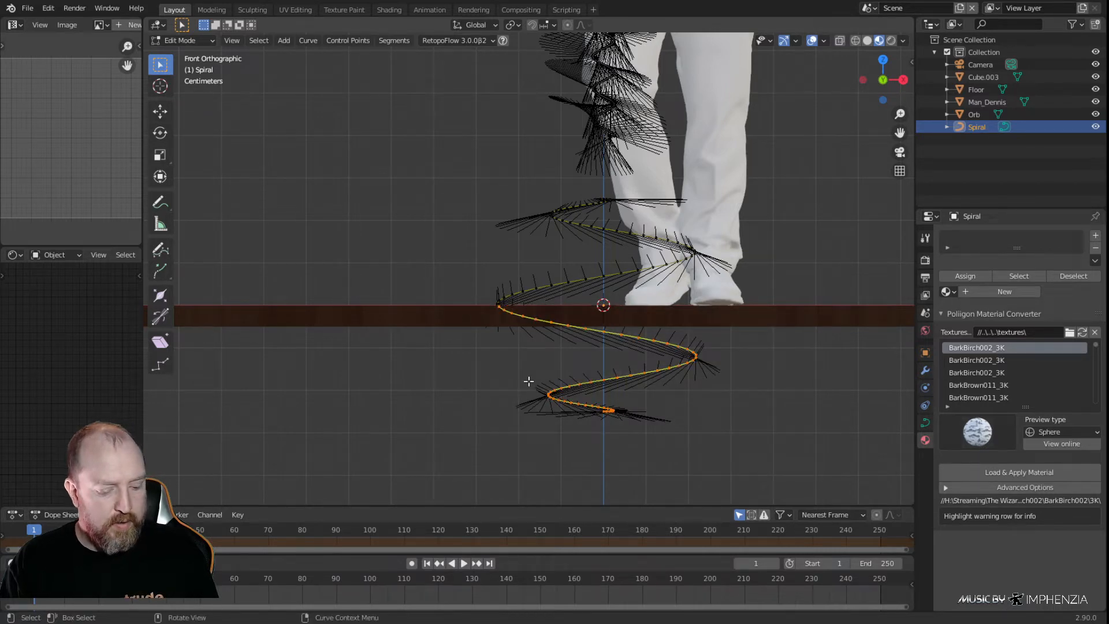
key(s)
key(z)
key(0)
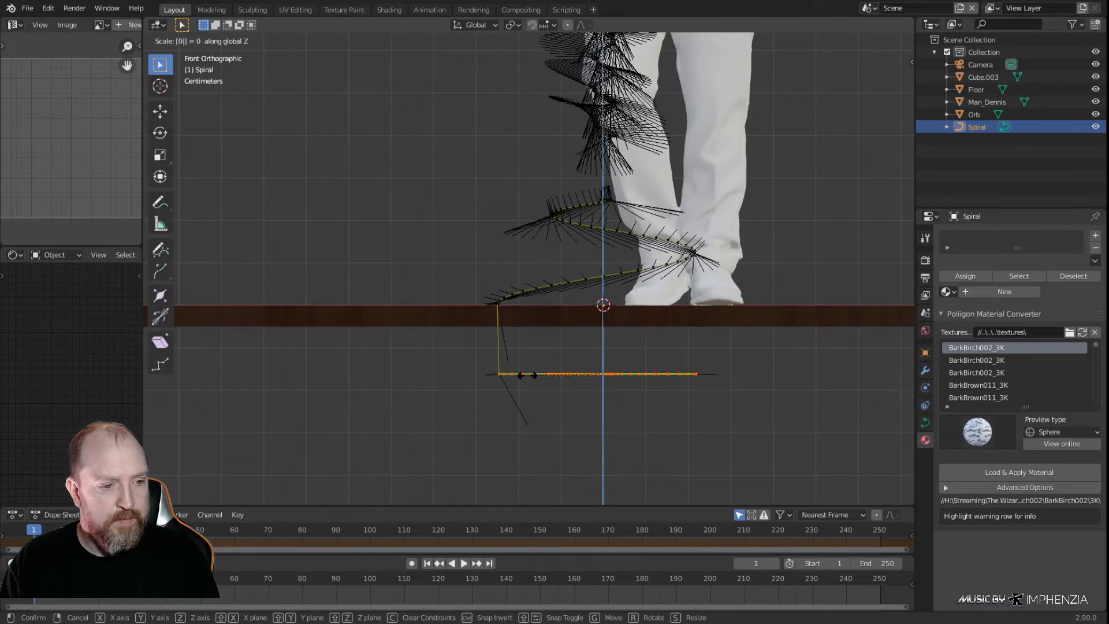
key(Return)
Set the flattened points' median Z position to 0 m so they lie at floor level
key(n)
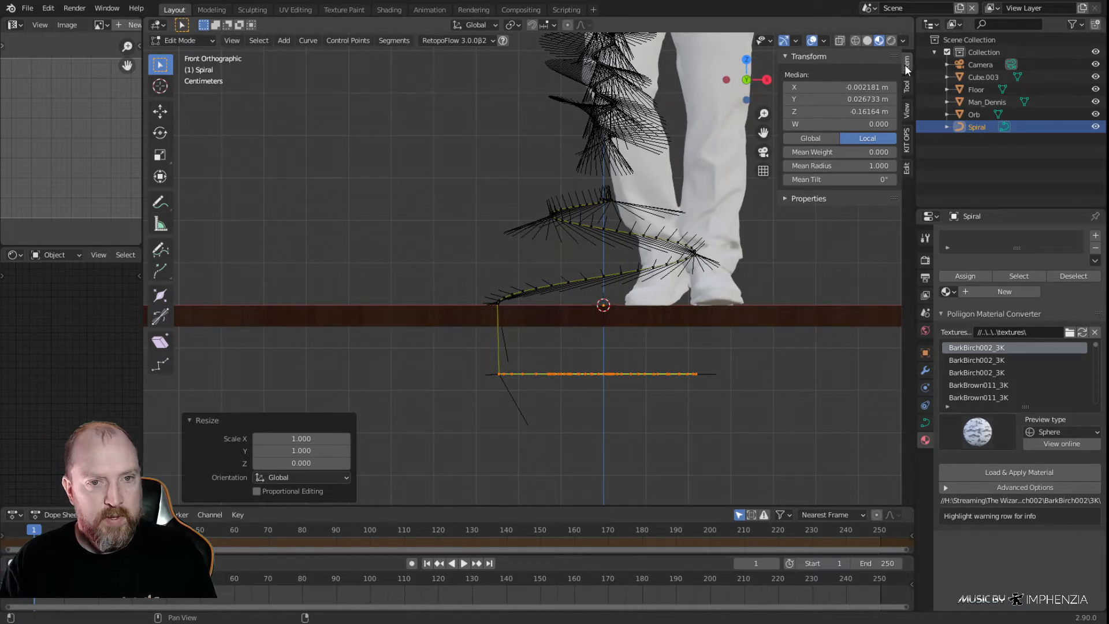
click(816, 110)
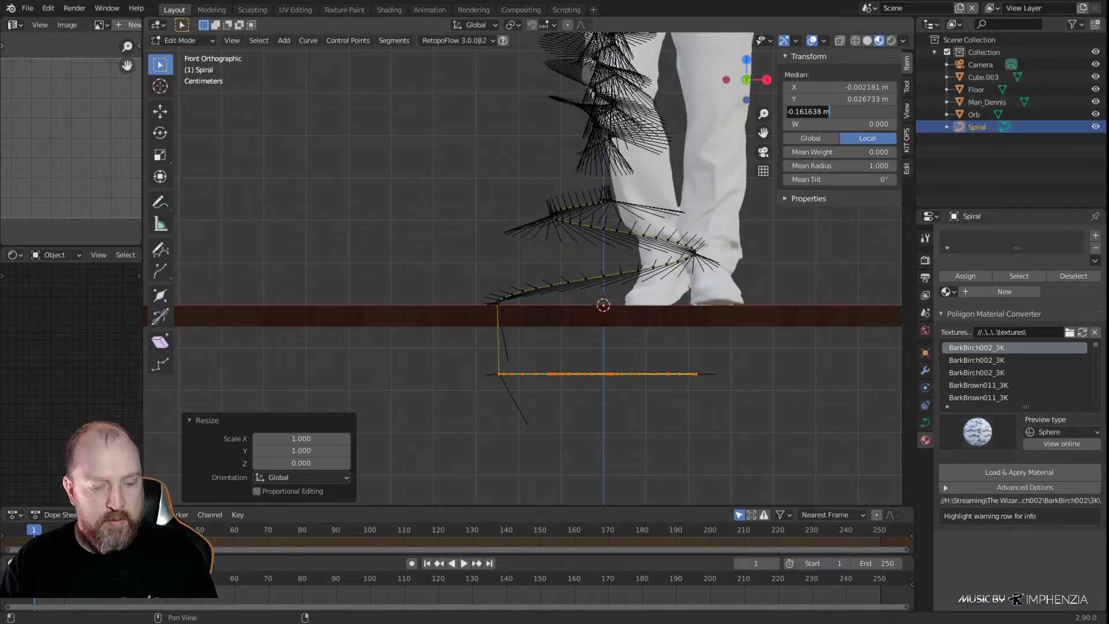
text(0)
key(Return)
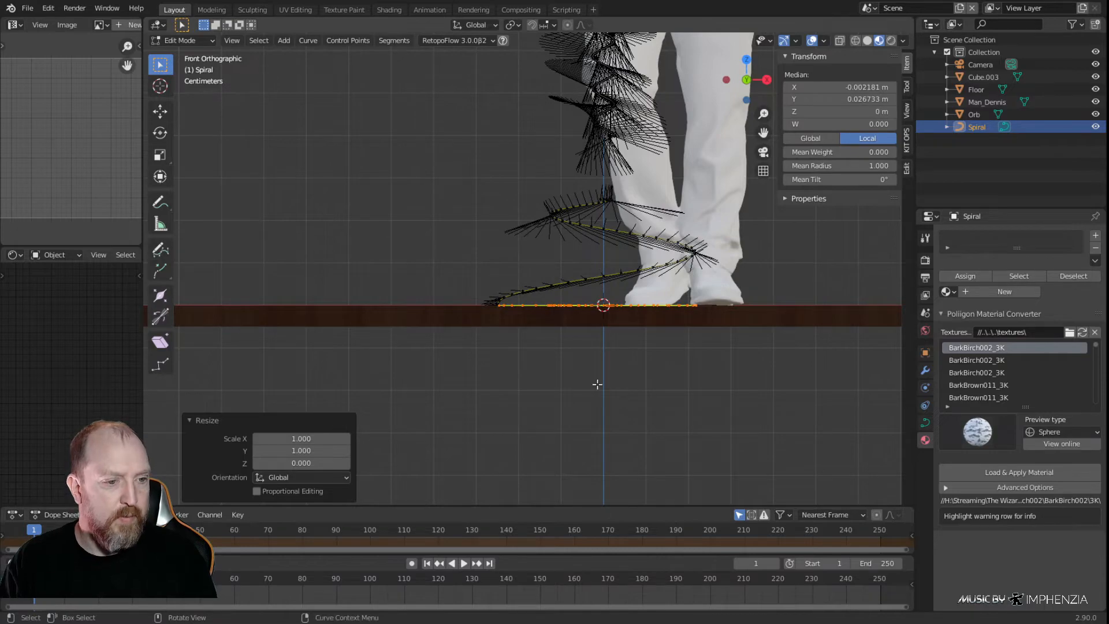
Raise the first flat control point below the rising part of the base spiral by about 0.0016 m along Z
middle_drag(604, 341, 676, 376)
key(KP_5)
key(KP_3)
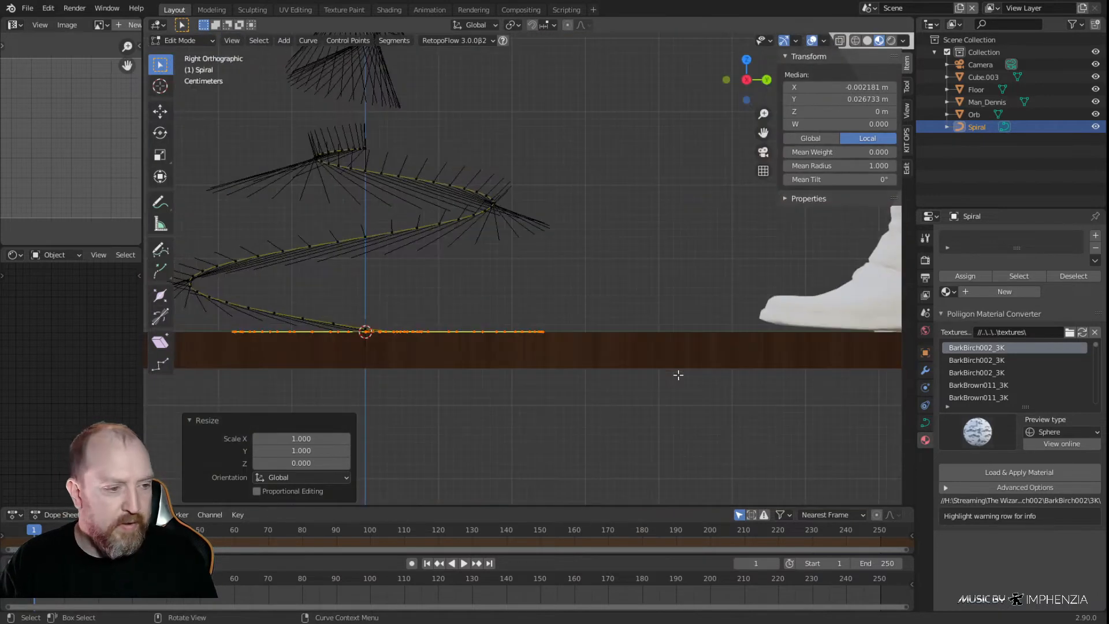
key(ctrl+KP_3)
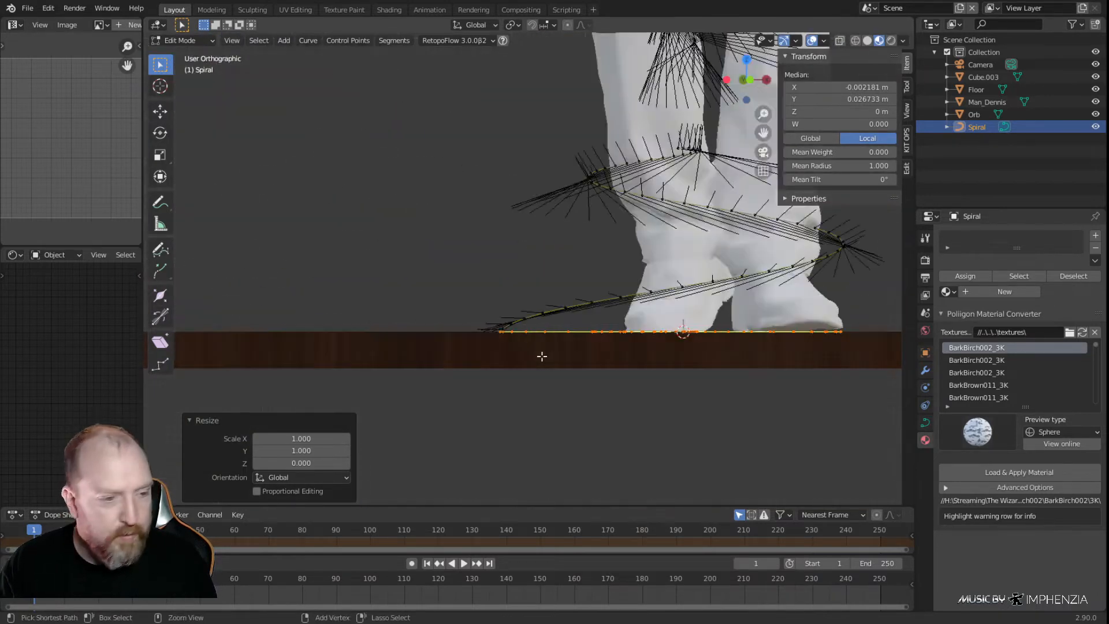
scroll(699, 376, up, 3)
middle_drag(806, 389, 608, 329)
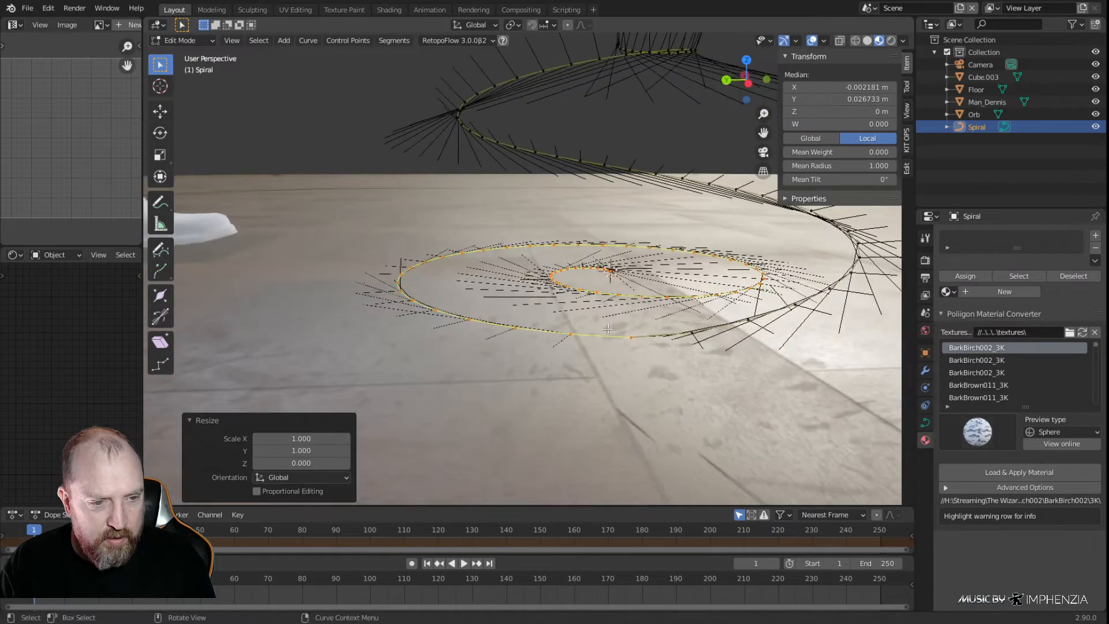
click(640, 340)
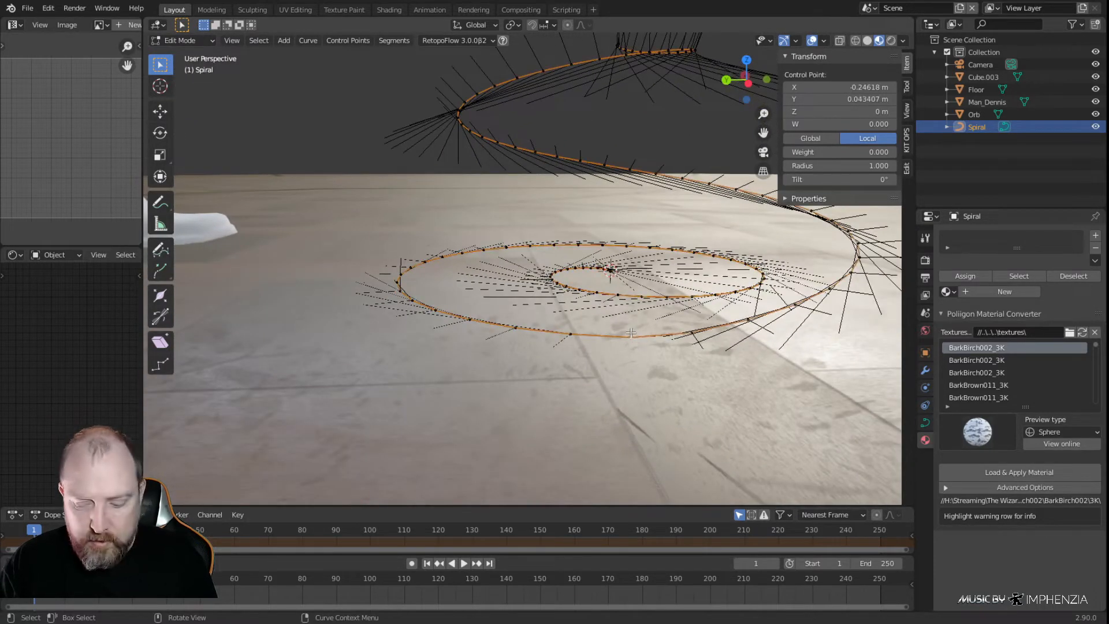
key(KP_3)
key(g)
key(z)
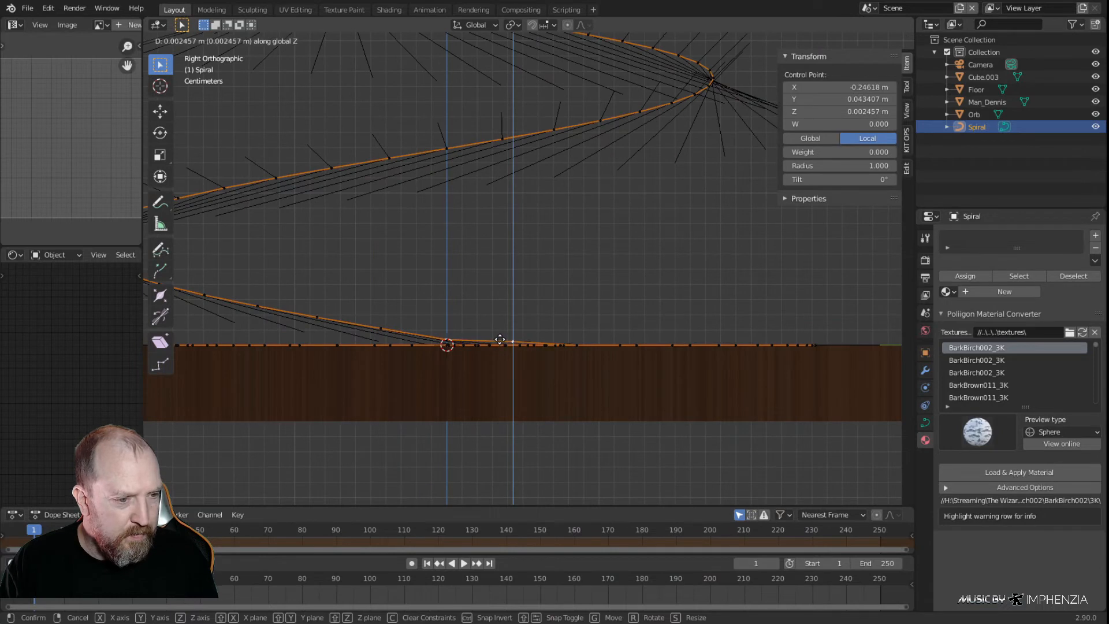
click(499, 342)
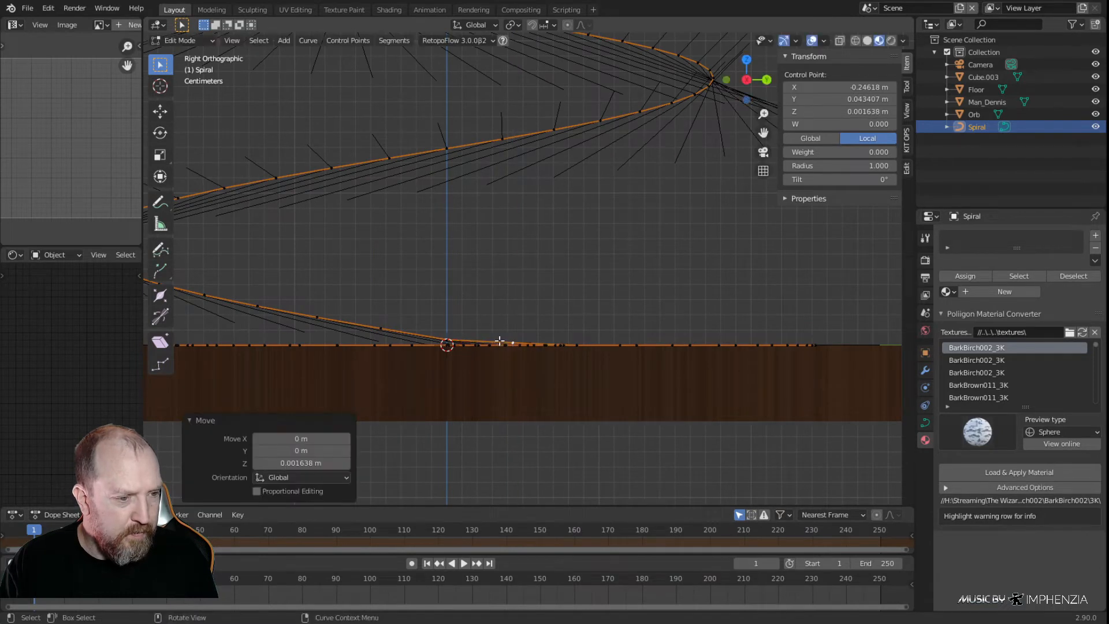
Move the neighbouring control point at the start of the rise about 0.0016 m up and 0.0004 m along Y
click(454, 344)
key(g)
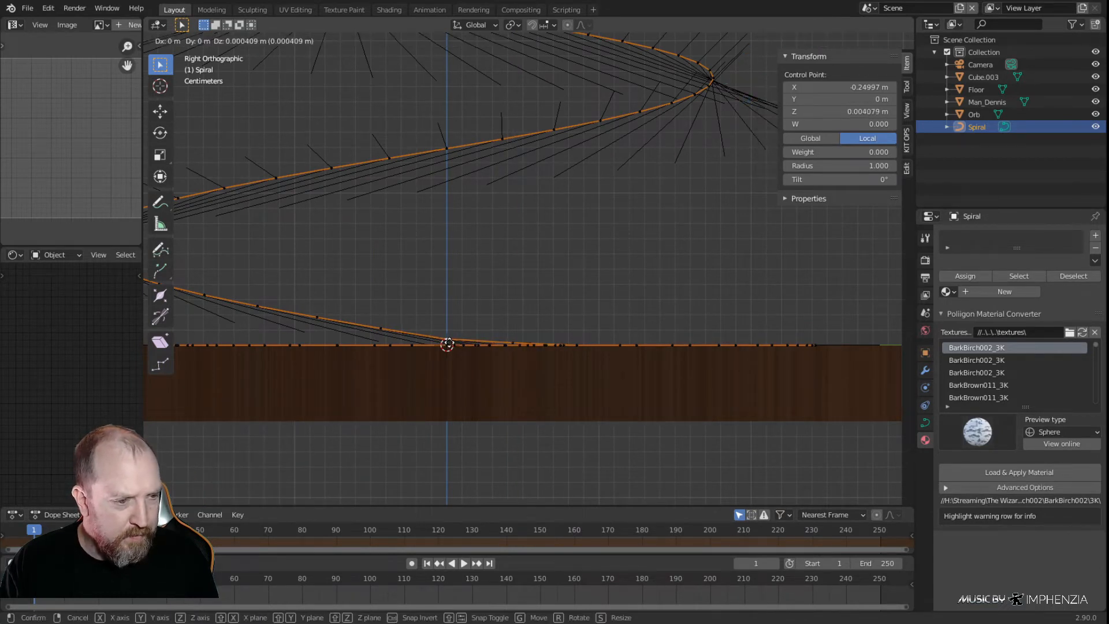
click(449, 342)
Delete the vertices of the flat floor coil from its outer loop through to the inner end at the origin
scroll(528, 270, down, 5)
middle_drag(569, 302, 494, 297)
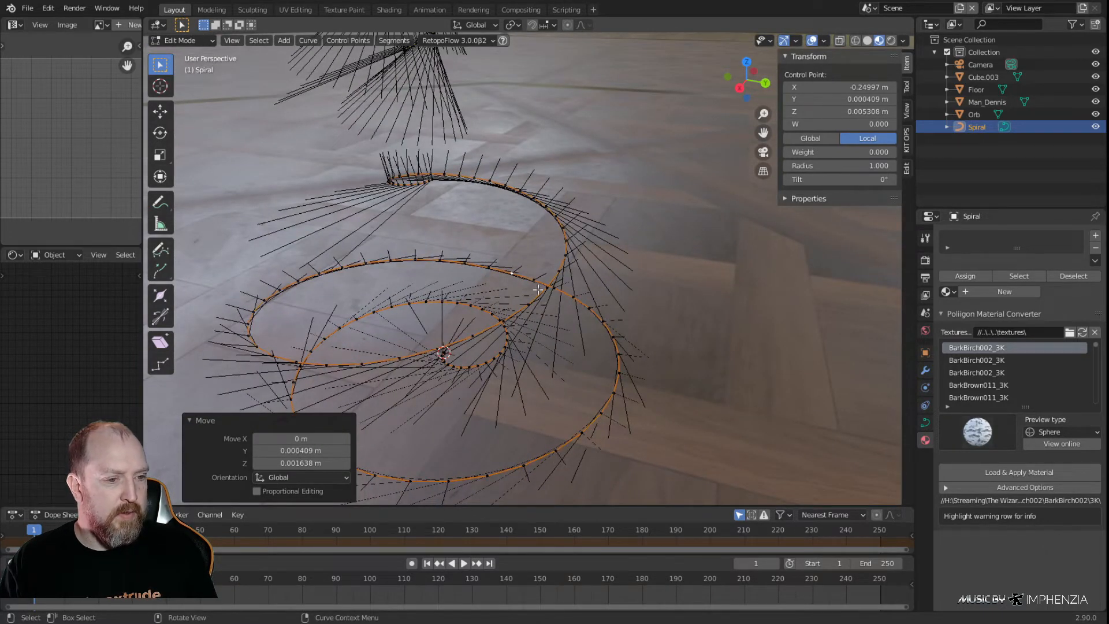
click(552, 450)
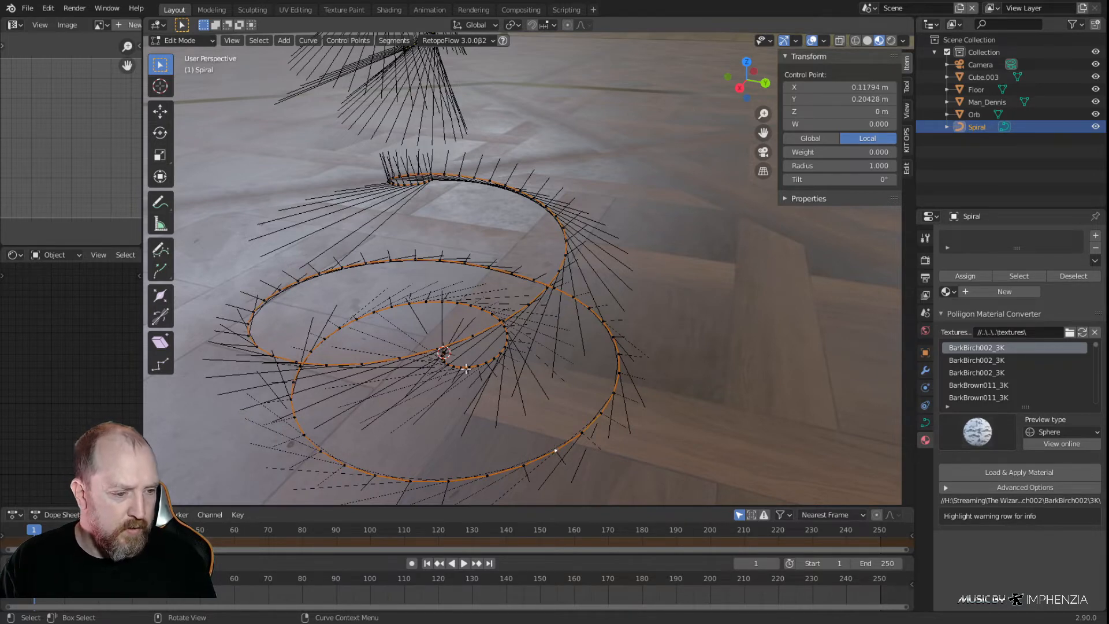
middle_drag(497, 365, 509, 360)
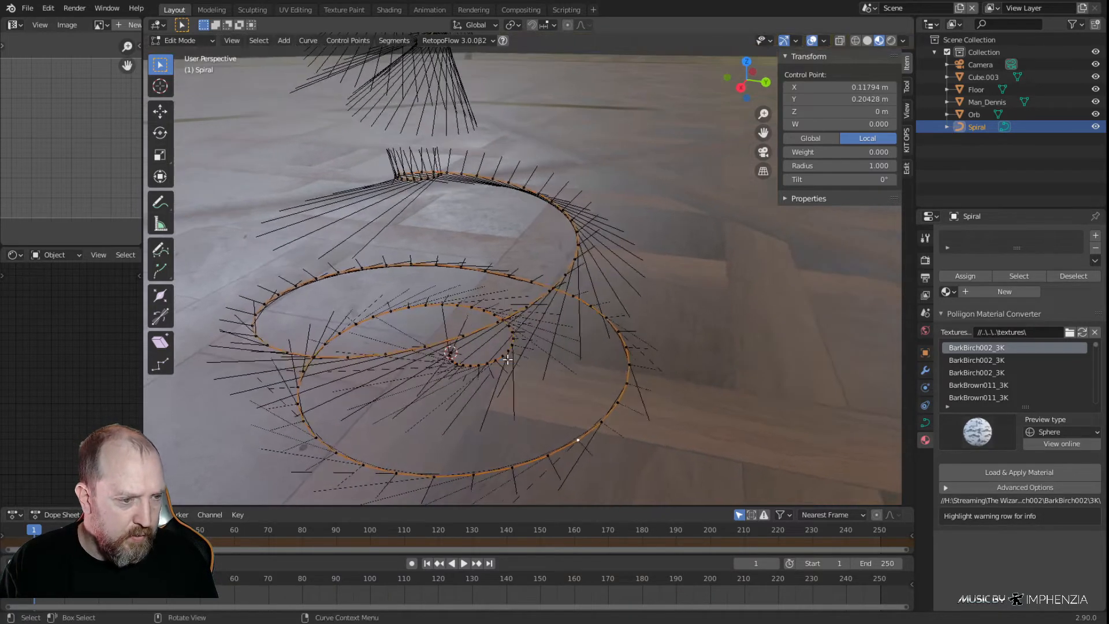
ctrl+click(451, 353)
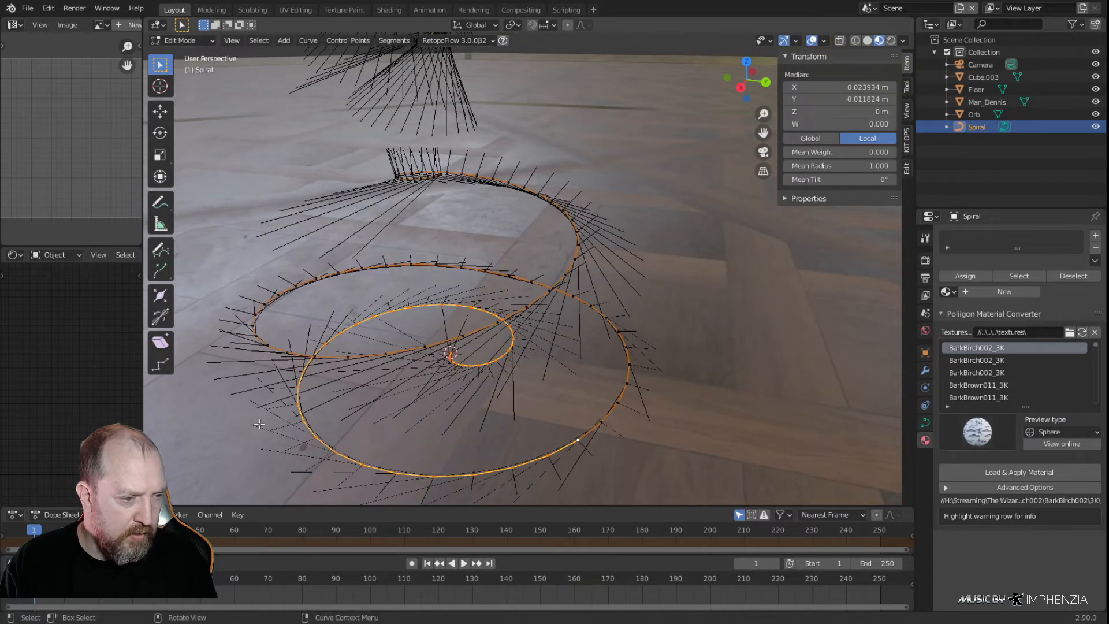
key(x)
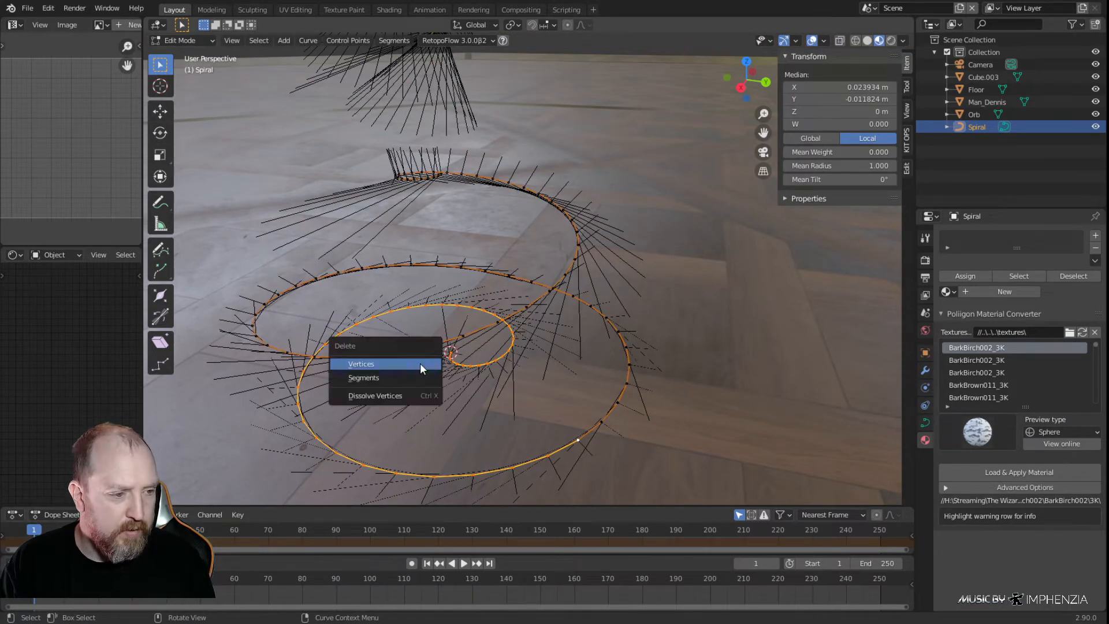
click(421, 363)
Examine the trimmed base spiral and its upper end beneath the stand spiral up close
middle_drag(421, 363, 674, 352)
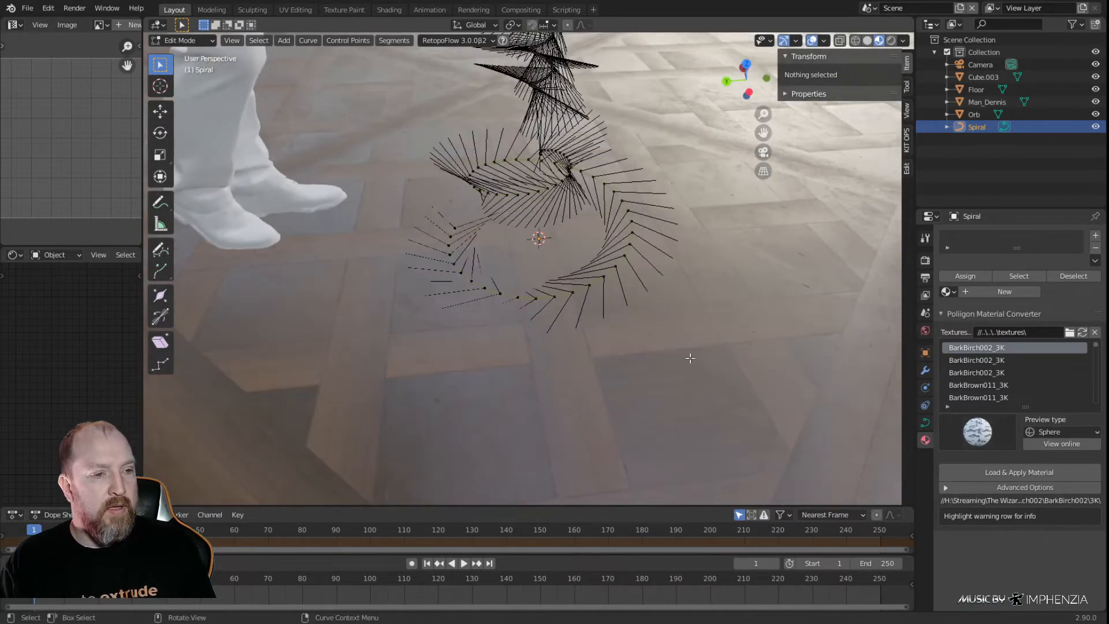
middle_drag(556, 342, 581, 356)
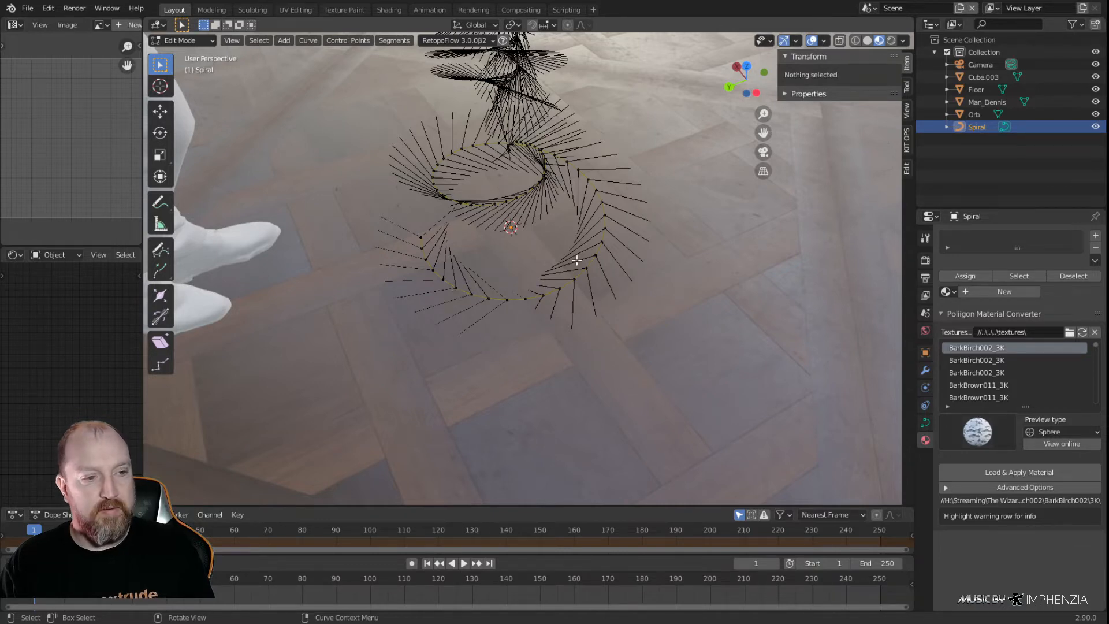
middle_drag(538, 168, 586, 246)
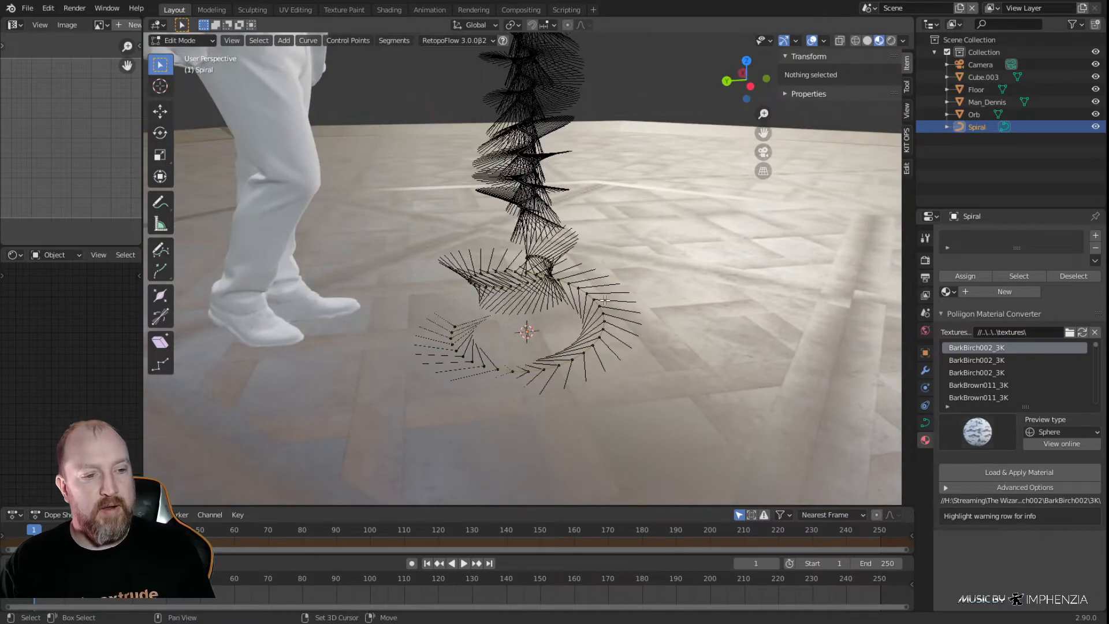
middle_drag(490, 97, 612, 276)
scroll(498, 131, up, 6)
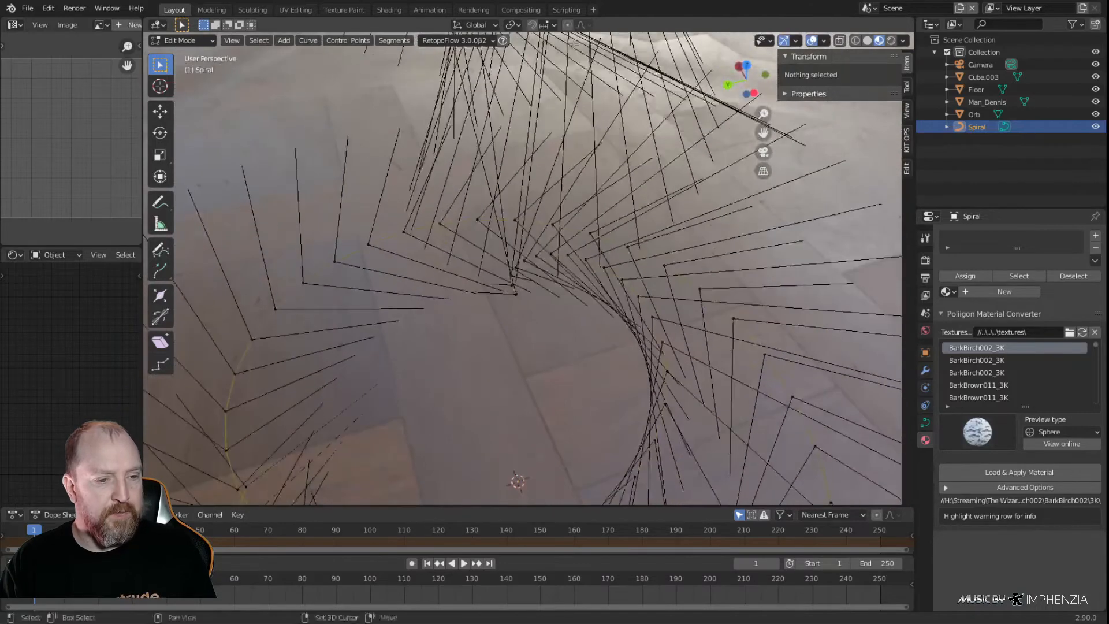
Select all control points of the base spiral and subdivide them with one cut
key(a)
right_click(606, 270)
click(592, 279)
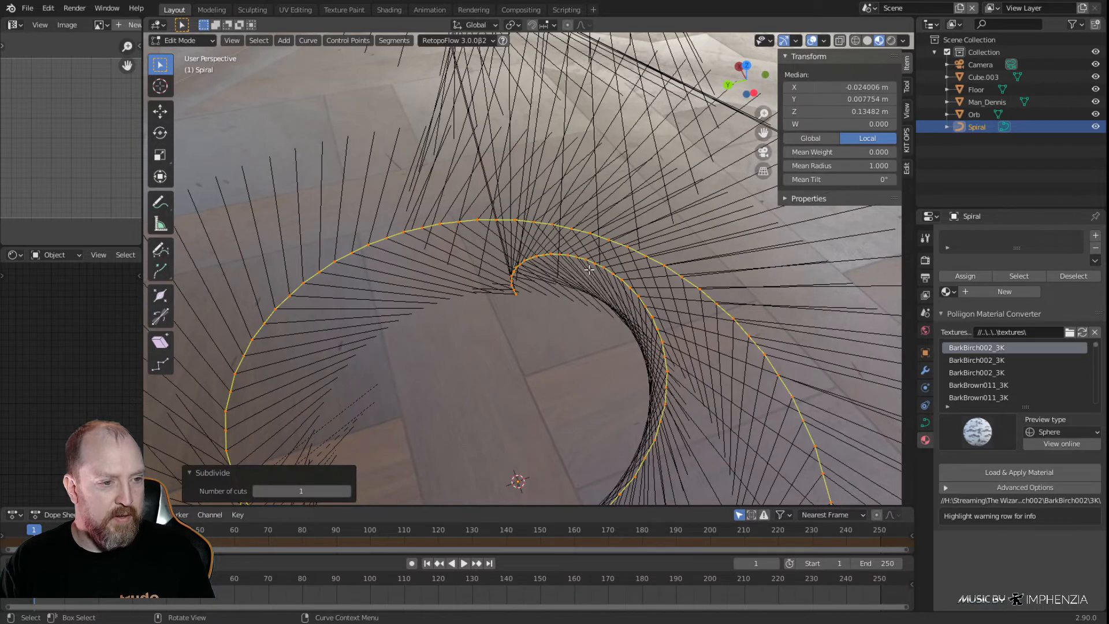
Try a second subdivision of the base spiral's control points and undo it
right_click(589, 270)
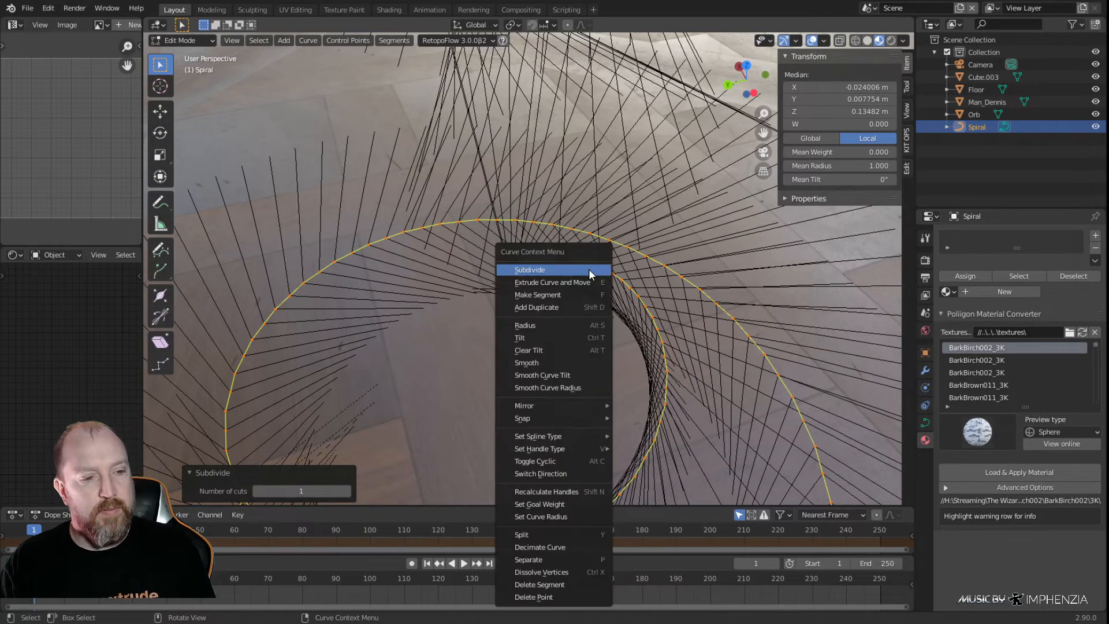
click(588, 272)
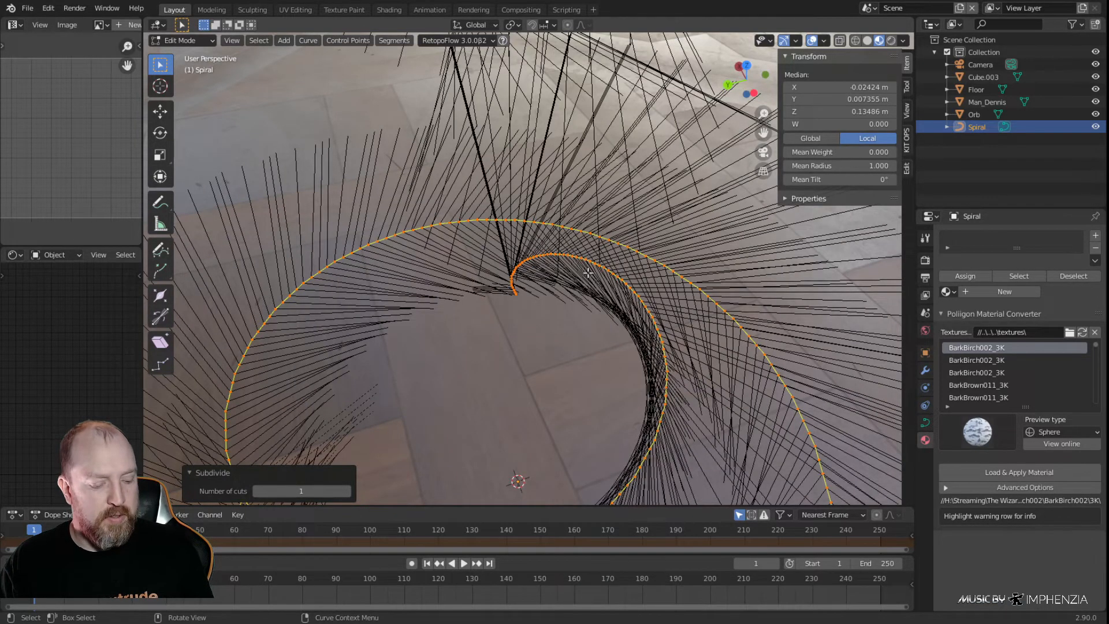
scroll(590, 281, down, 1)
middle_drag(593, 319, 570, 311)
key(ctrl+z)
Smooth the subdivided base spiral's control points and deselect them
key(F3)
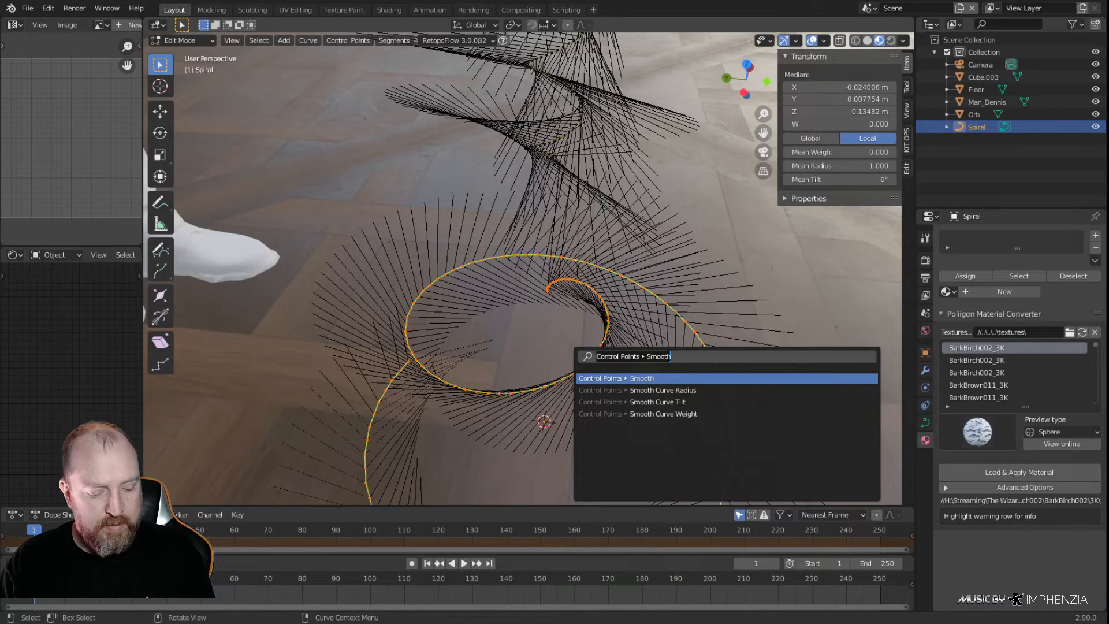
click(654, 379)
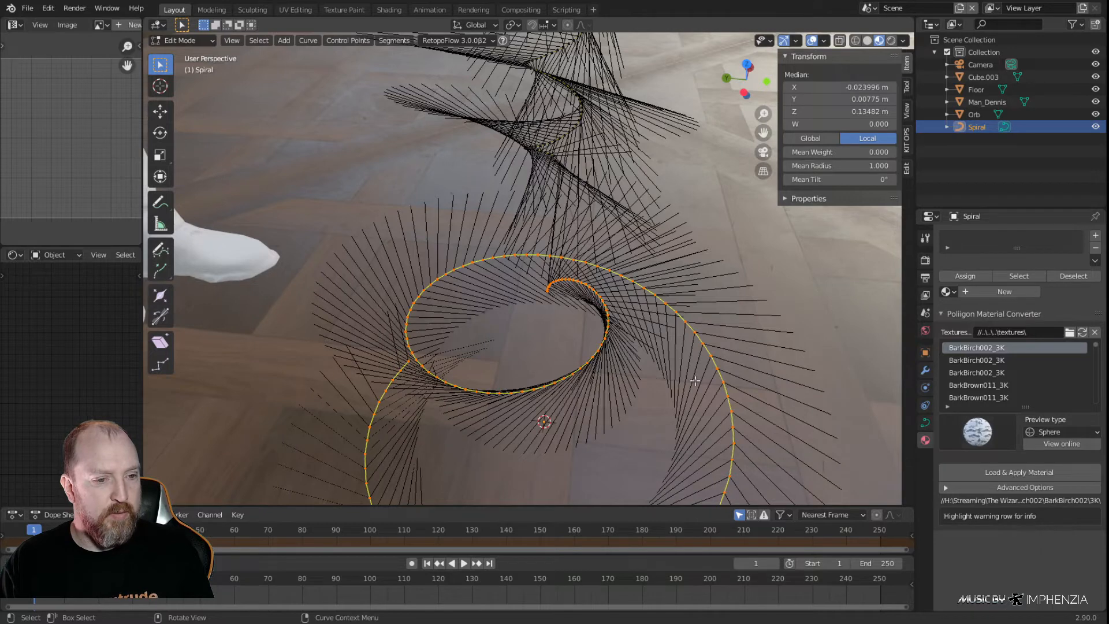
right_click(556, 385)
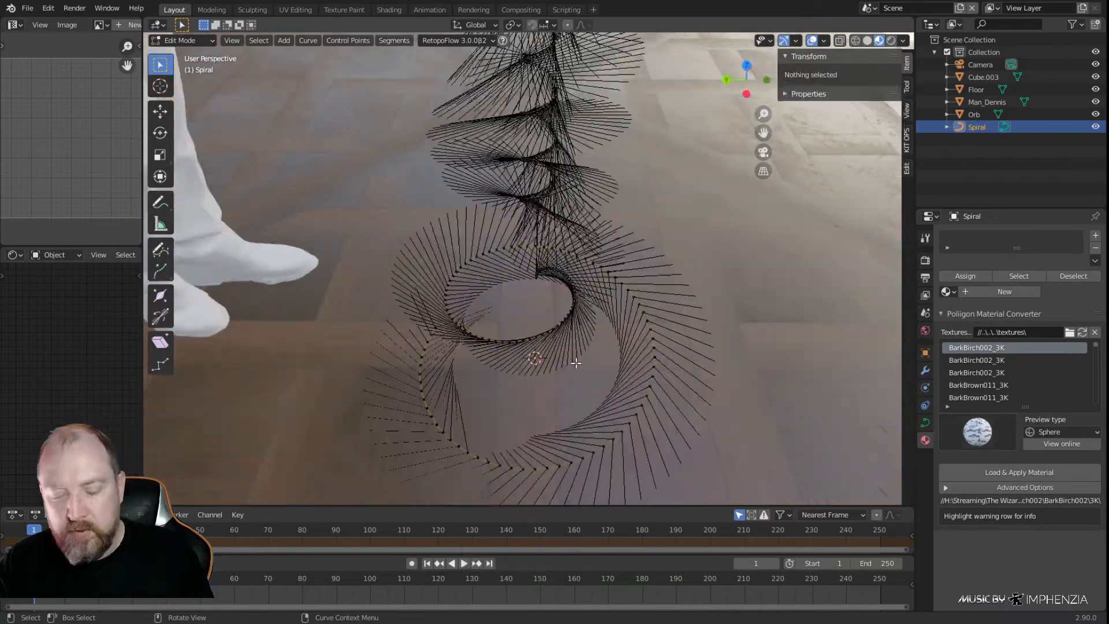
Leave Edit Mode and hide the Orb to expose the spirals from above
key(KP_7)
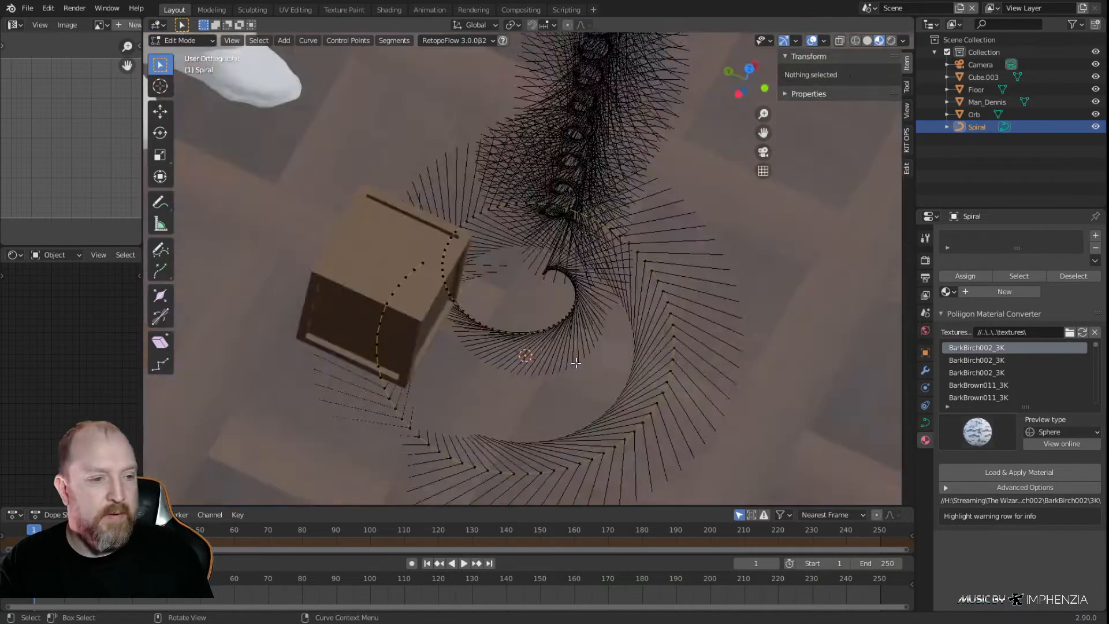
key(Tab)
click(590, 261)
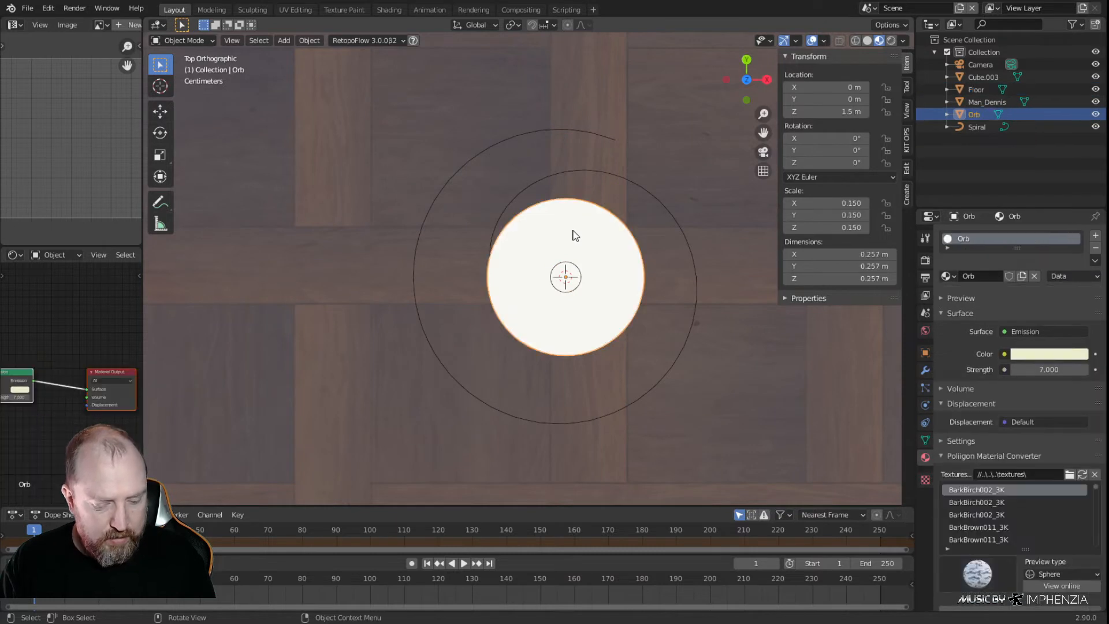
key(h)
scroll(578, 340, up, 3)
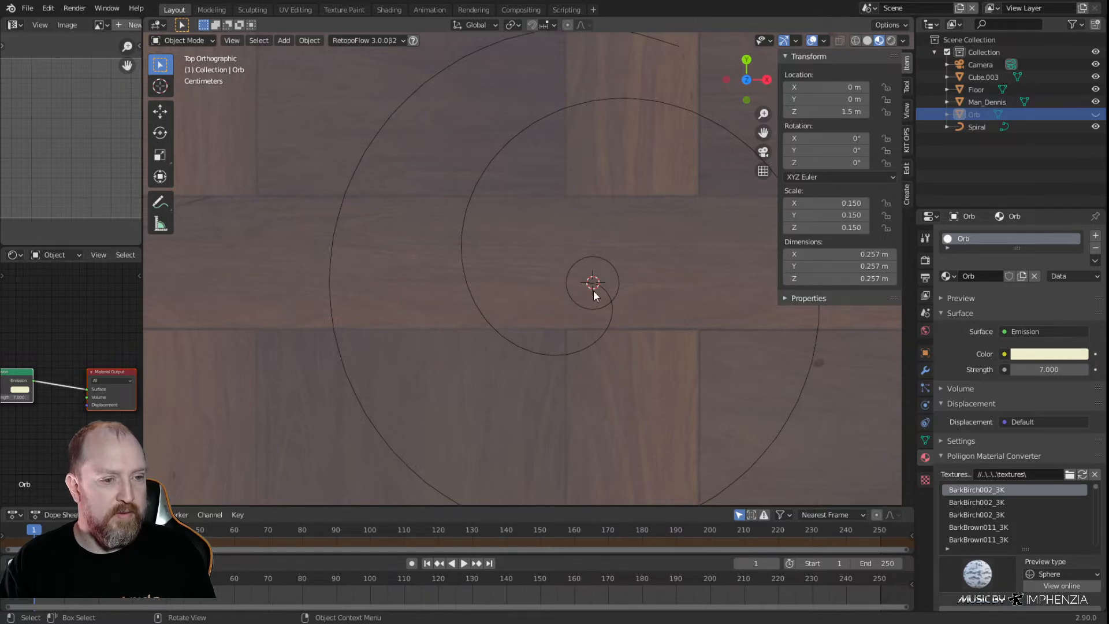
scroll(618, 312, up, 3)
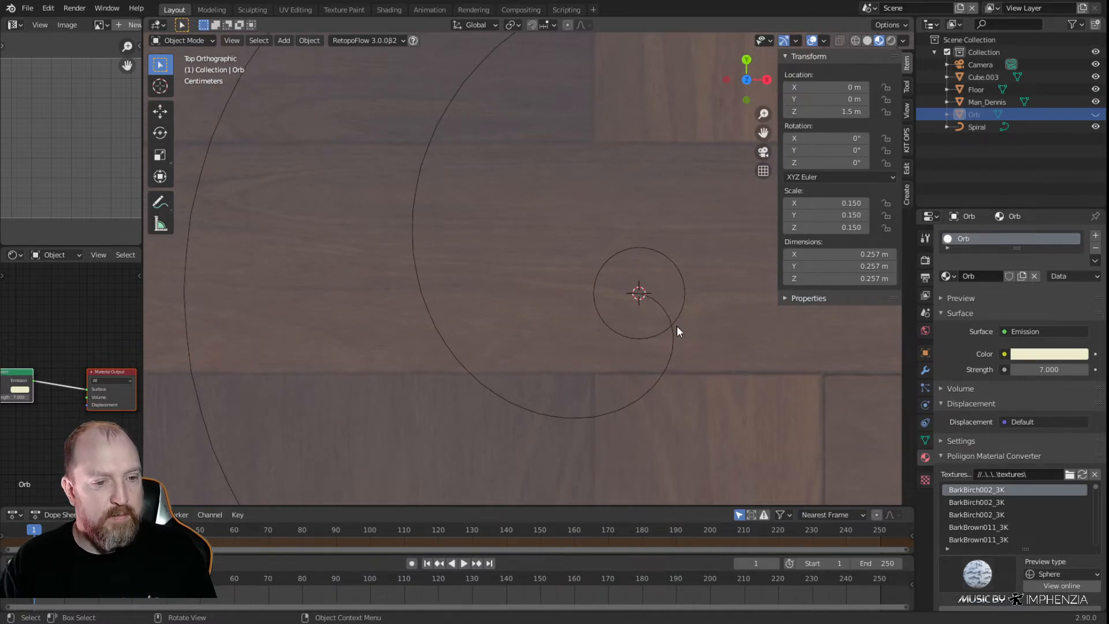
Put the Spiral curve back in Edit Mode, shorten its displayed normals to 0.03 and hide the normals
click(674, 346)
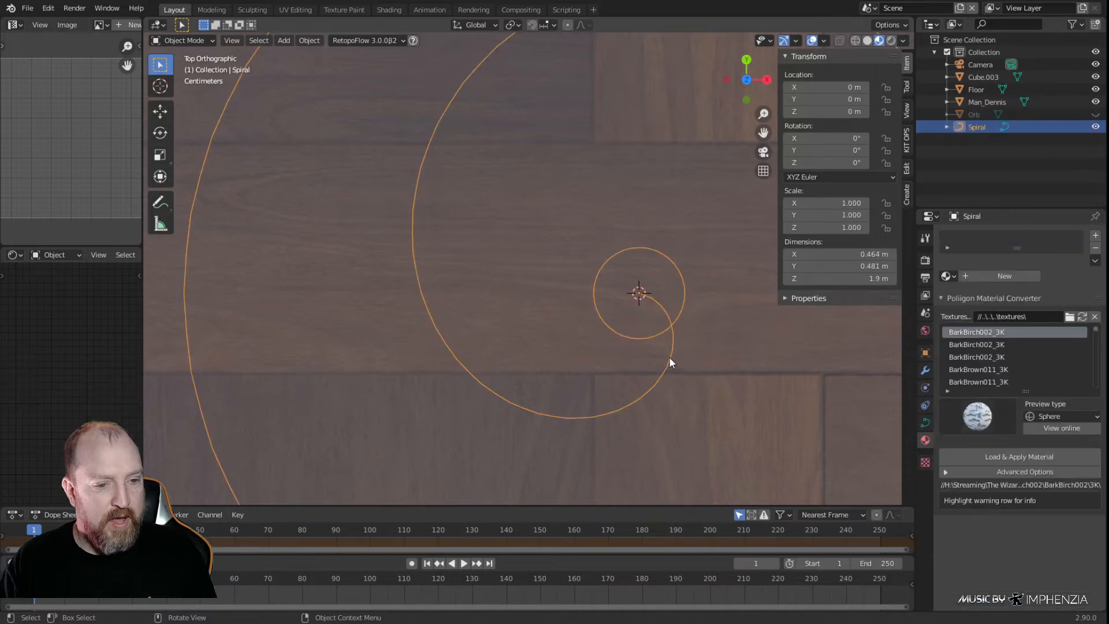
key(Tab)
middle_drag(639, 397, 590, 169)
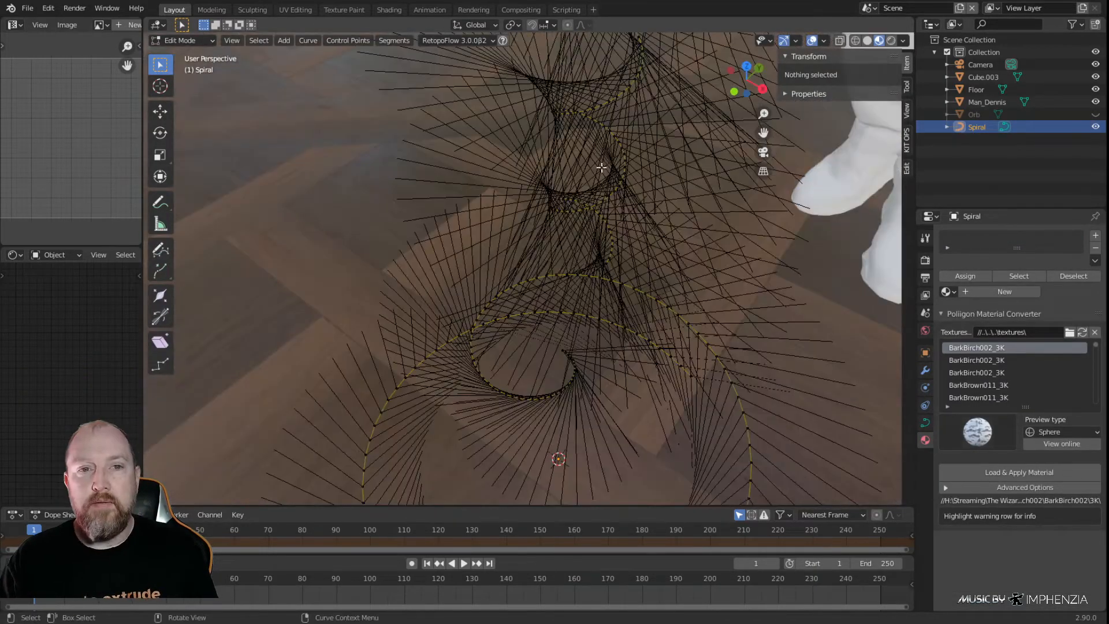
click(821, 42)
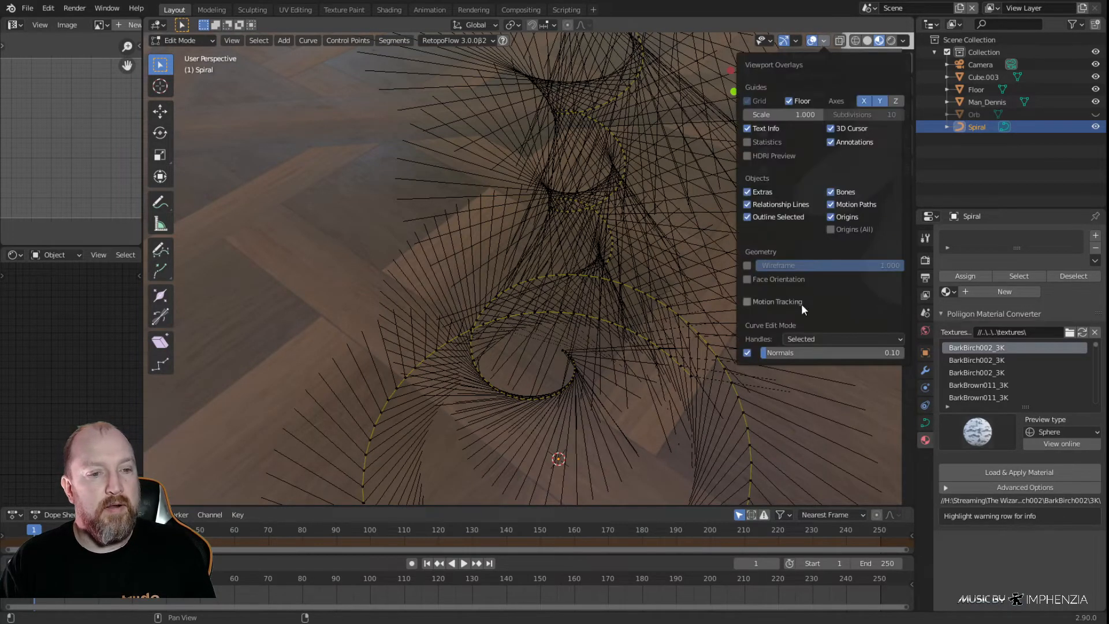
drag(768, 353, 701, 352)
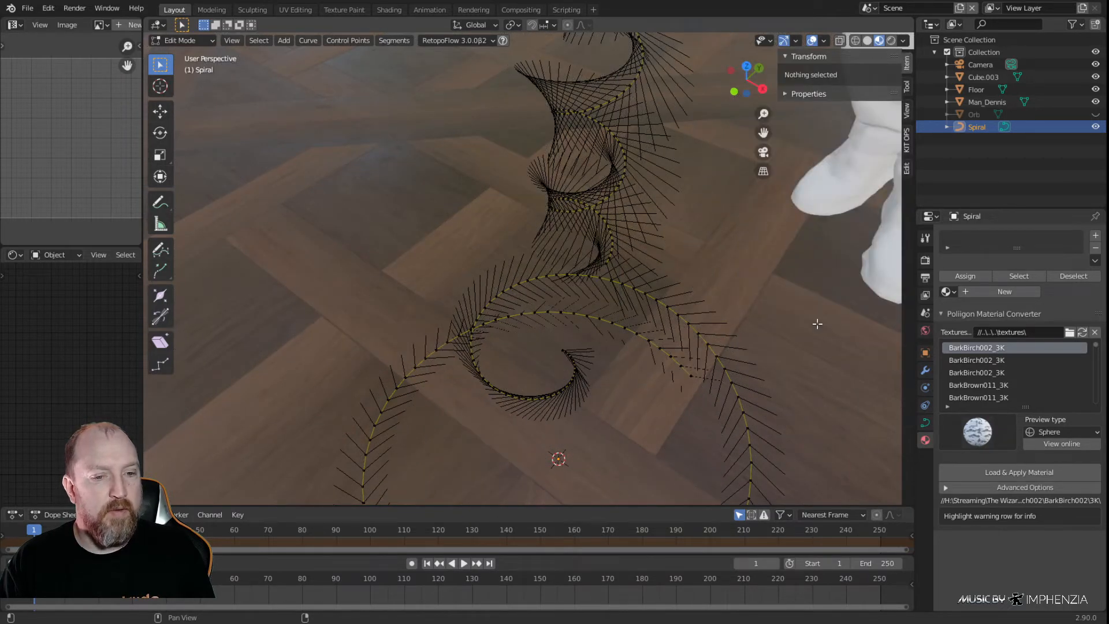
click(824, 40)
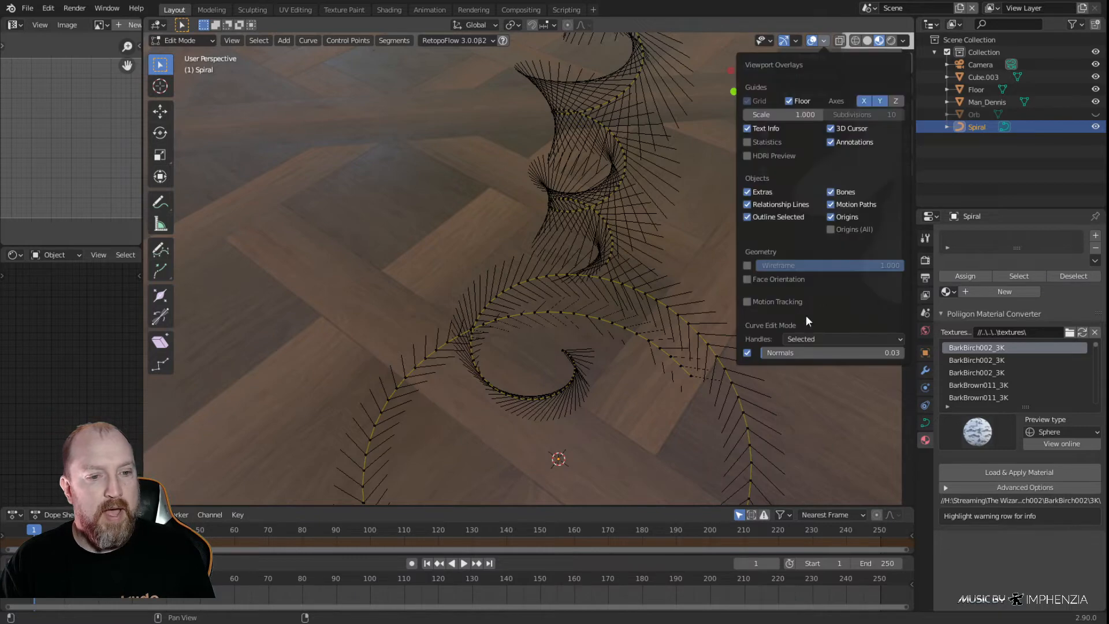
click(747, 352)
key(n)
Move the whole stand spiral down along Z by about 0.138 m, closer to the base spiral
middle_drag(643, 335, 676, 160)
middle_drag(687, 386, 578, 347)
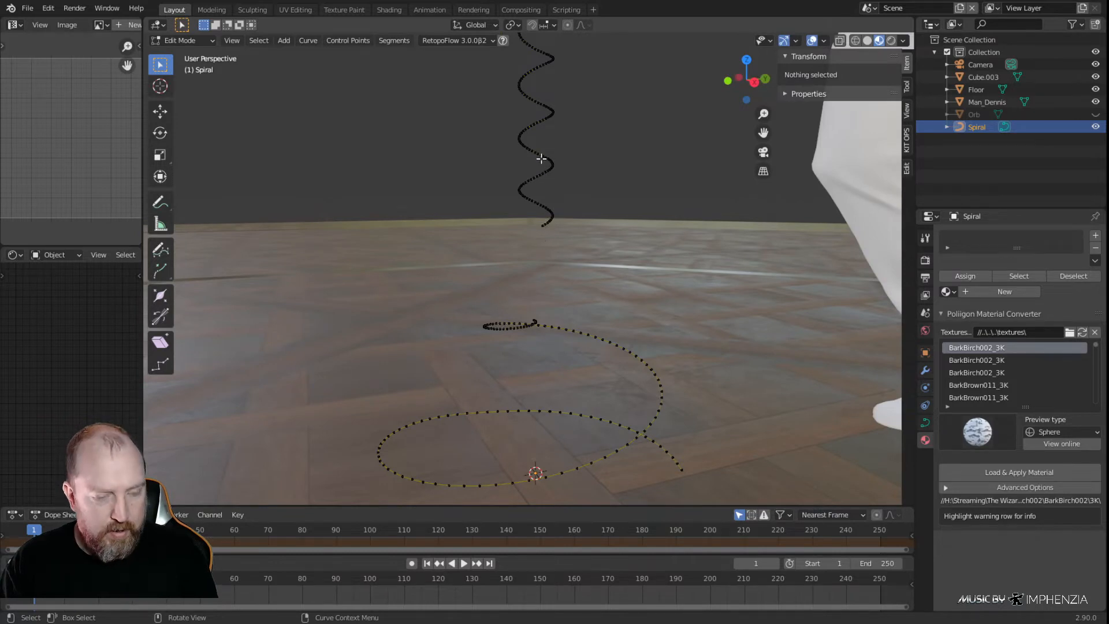
key(l)
key(g)
key(z)
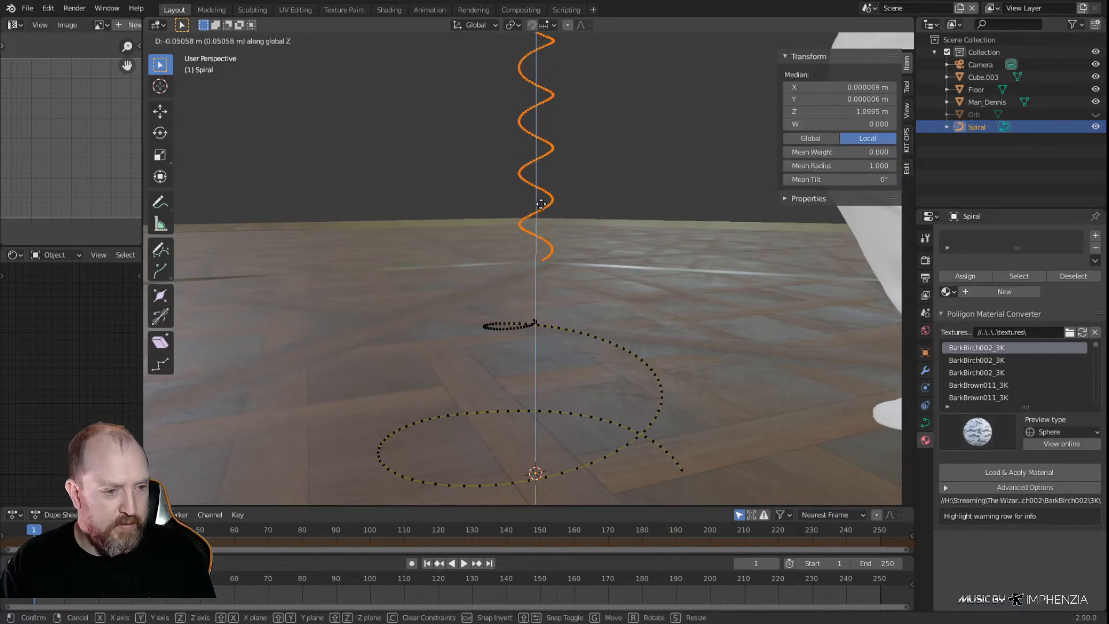
click(542, 215)
Delete the base spiral's inner vertices from the bend below the stand's circle through to its tip near the origin
scroll(566, 389, up, 2)
middle_drag(567, 388, 631, 234)
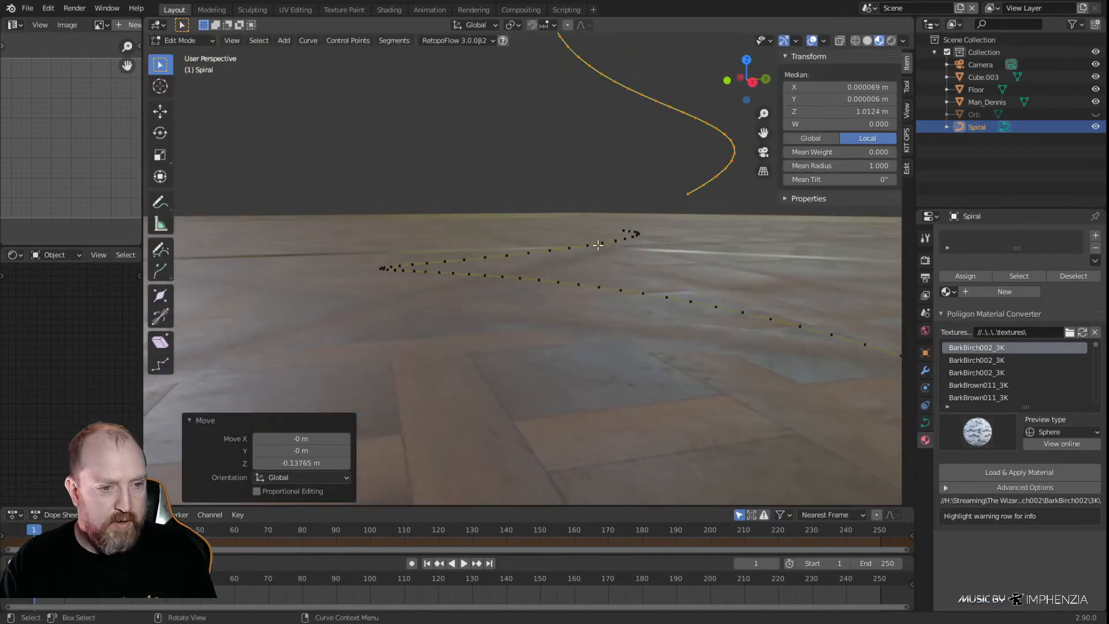
middle_drag(596, 245, 663, 303)
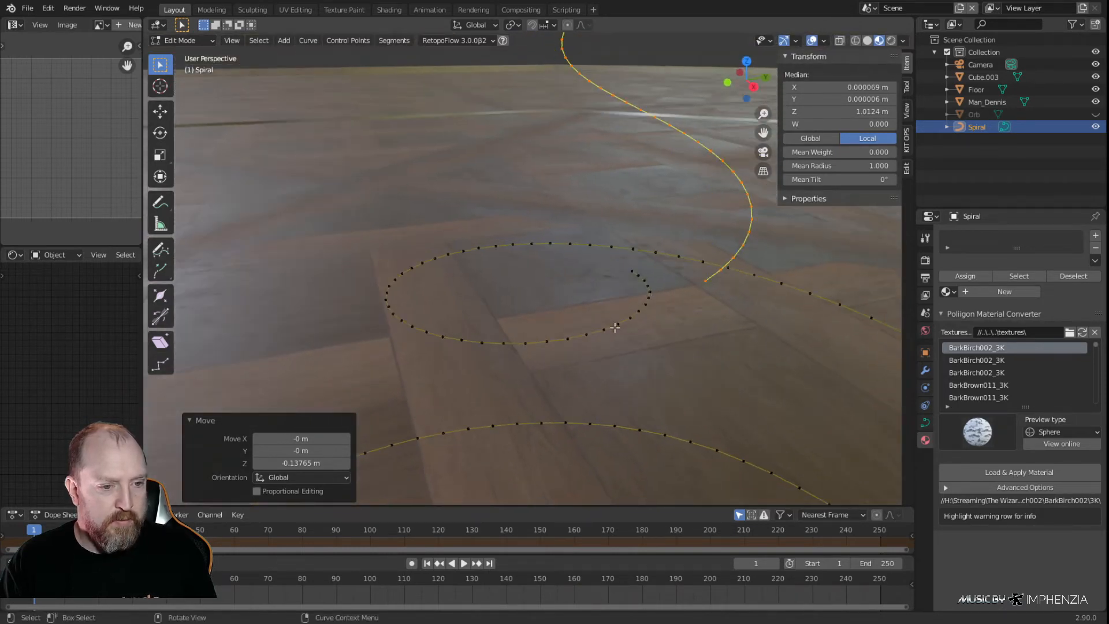
key(KP_7)
scroll(795, 290, up, 3)
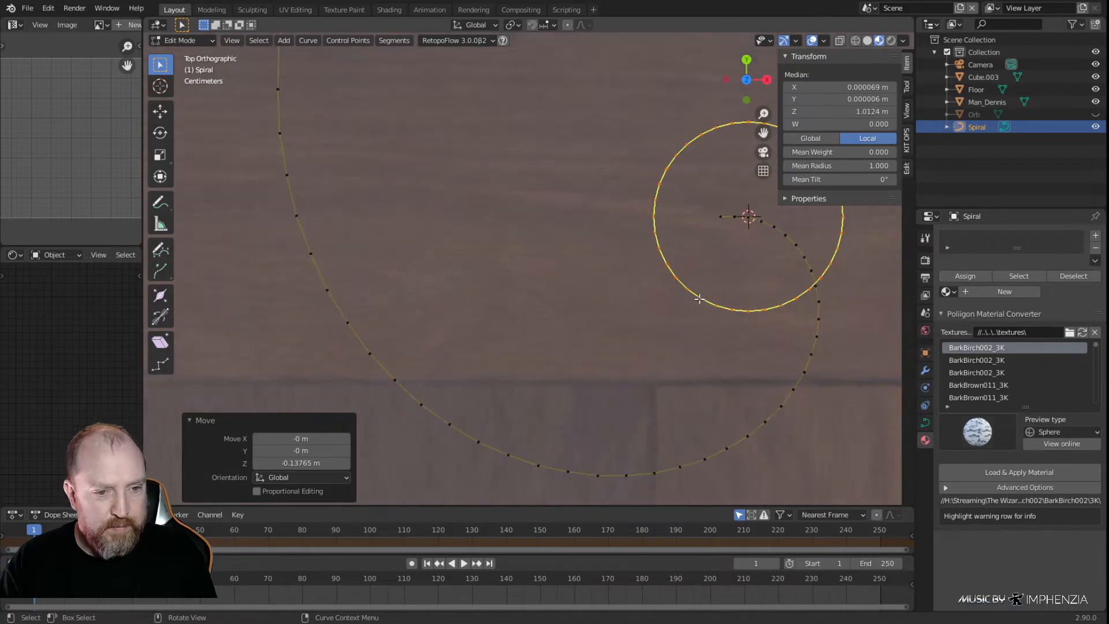
shift+middle_drag(795, 290, 565, 325)
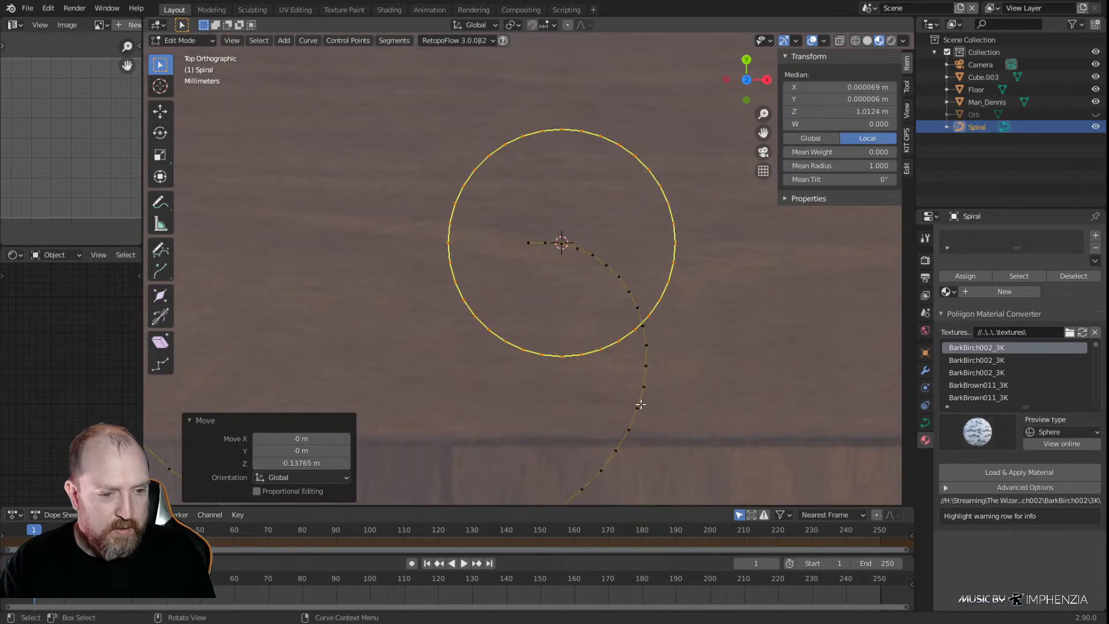
click(629, 426)
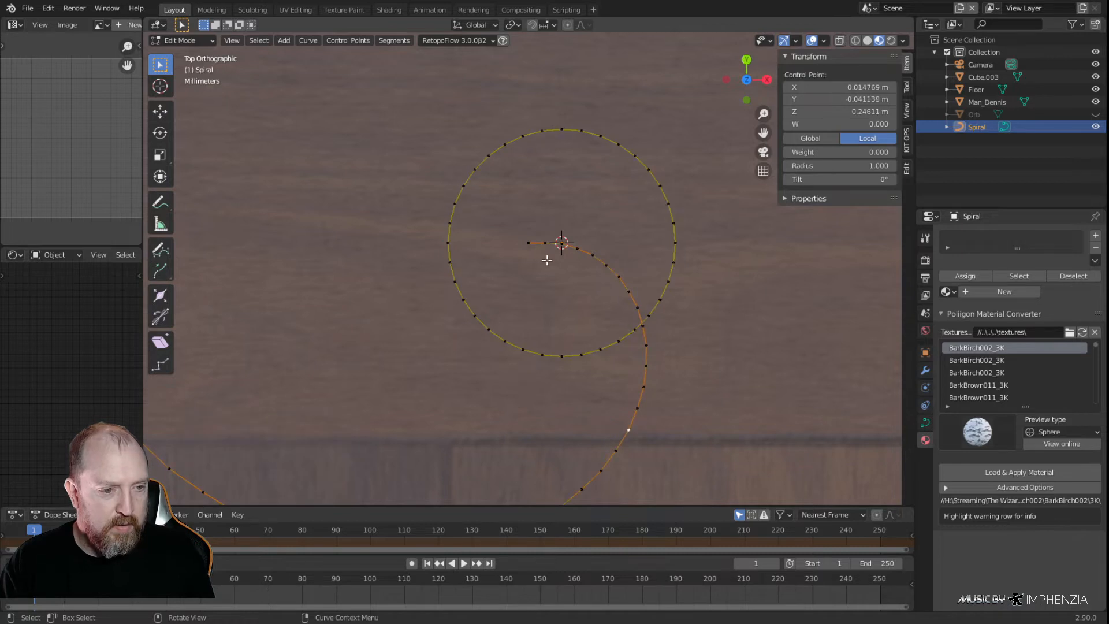
ctrl+click(530, 241)
key(x)
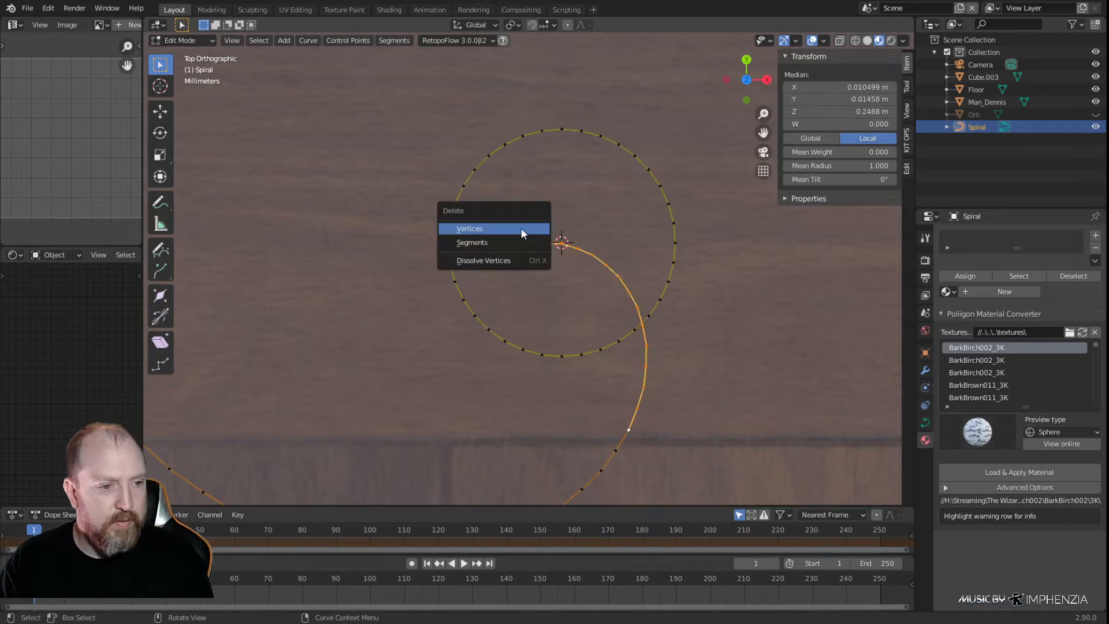
click(518, 230)
Join the base spiral's trimmed end to the lowest control point of the stand spiral with a segment
middle_drag(560, 346, 508, 292)
click(496, 297)
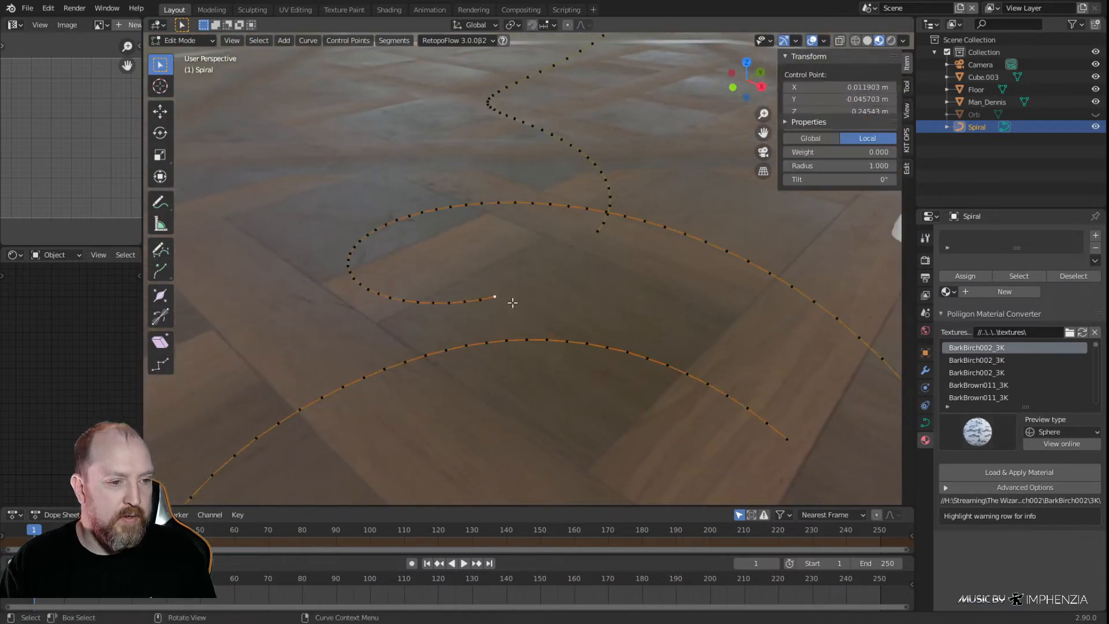
shift+click(601, 234)
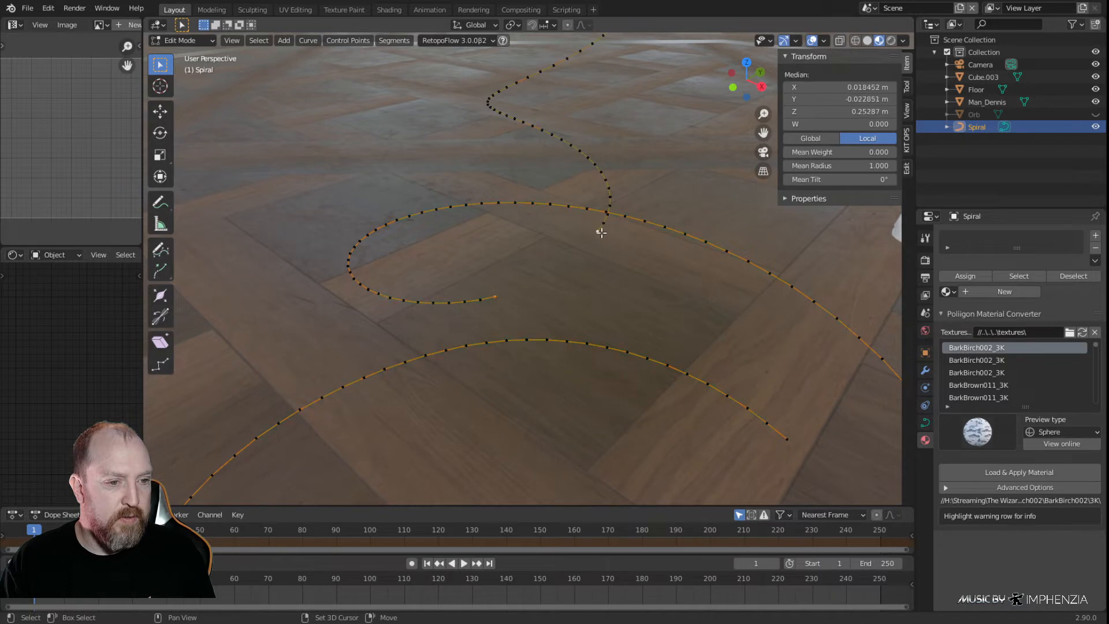
key(f)
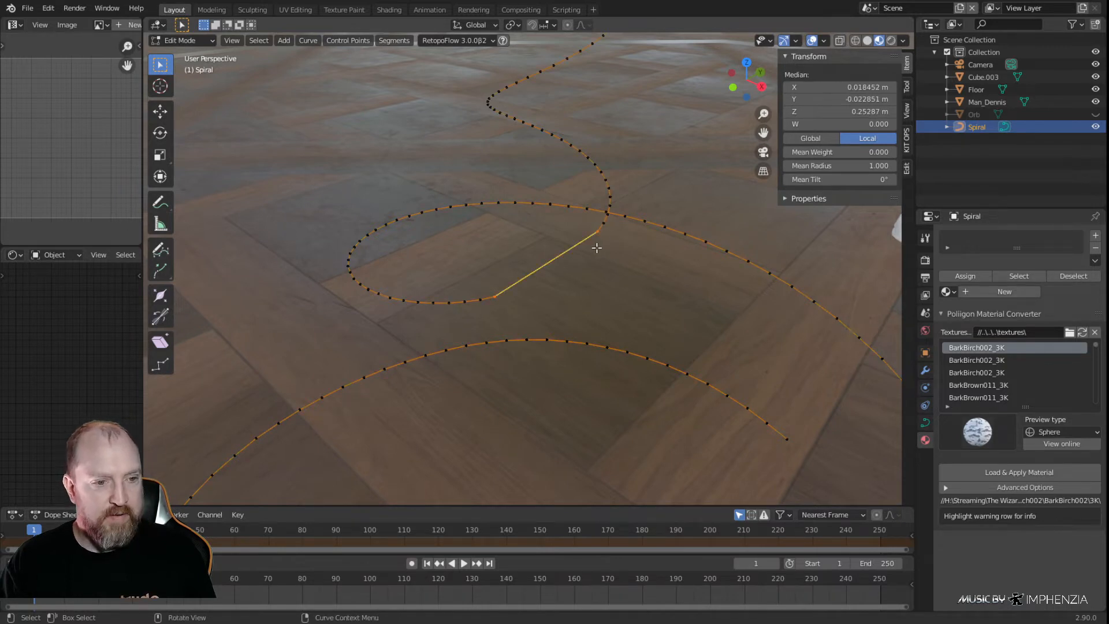
Subdivide the new connecting segment three times with one cut each
right_click(599, 245)
click(595, 244)
right_click(595, 245)
click(596, 245)
right_click(602, 244)
click(603, 247)
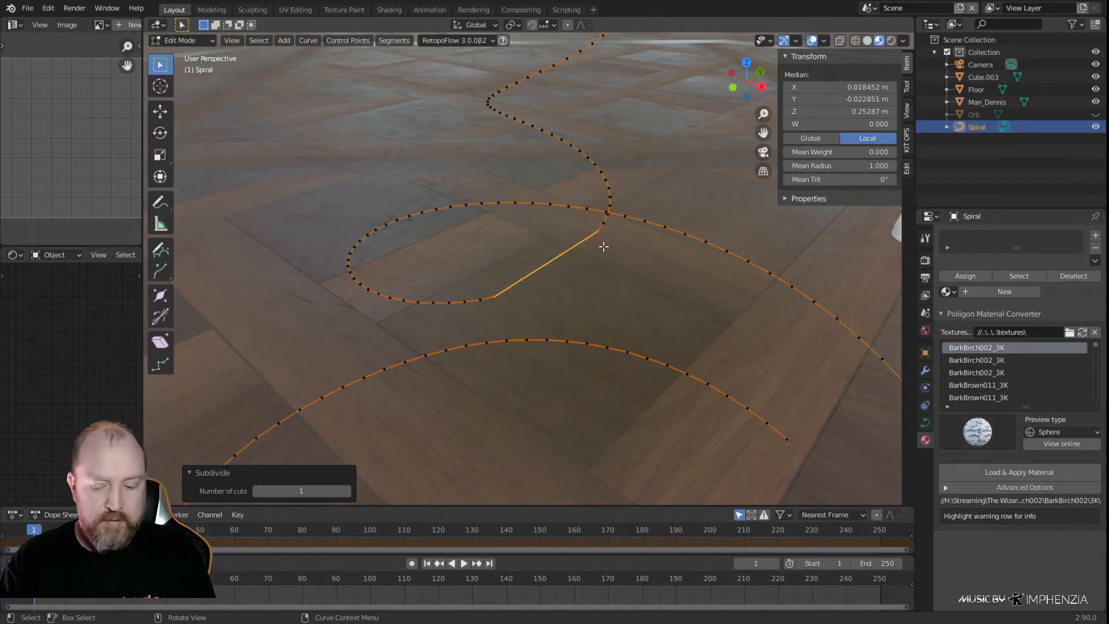
Nudge the connecting segment's upper control points outward in XY, the first about 0.001 m in X and -0.0005 m in Y
key(KP_7)
scroll(631, 321, up, 3)
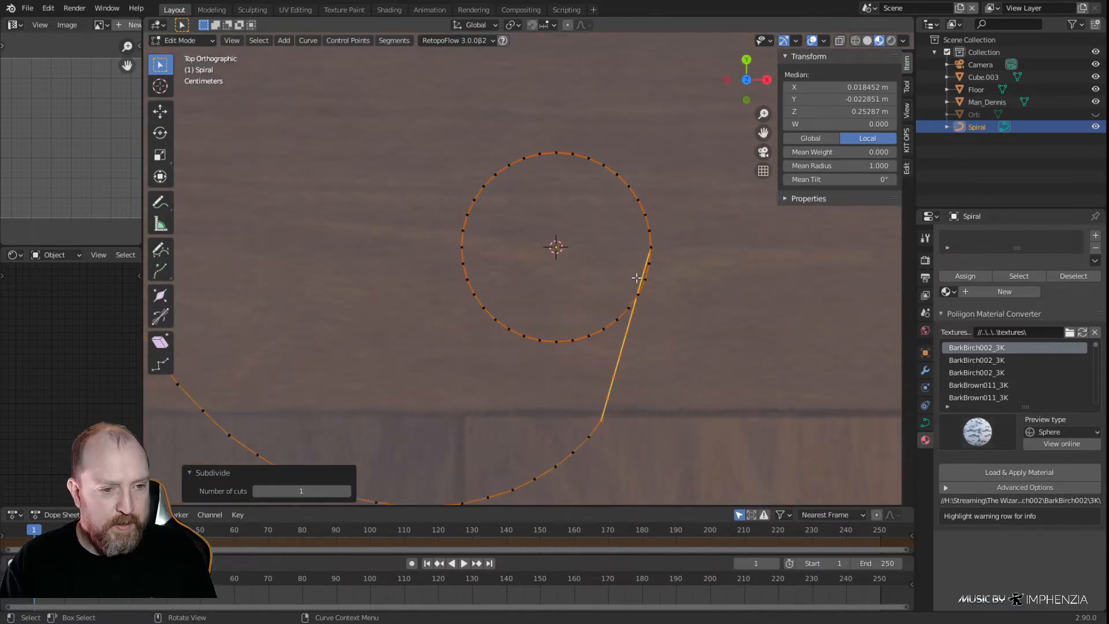
click(645, 268)
key(g)
click(652, 298)
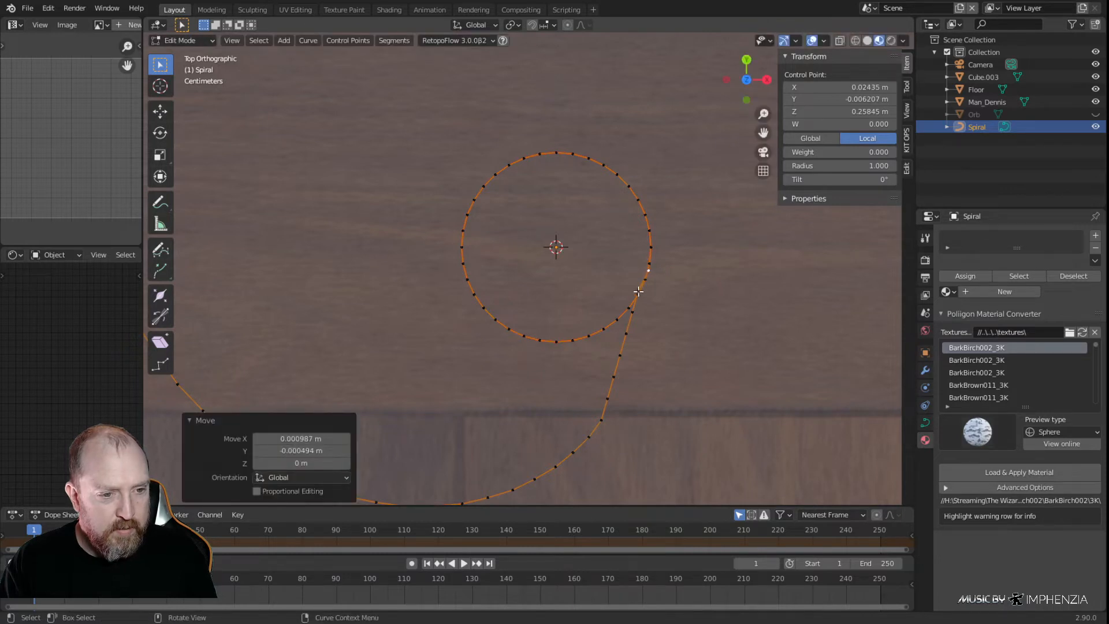
key(g)
click(650, 306)
click(634, 316)
key(g)
click(637, 322)
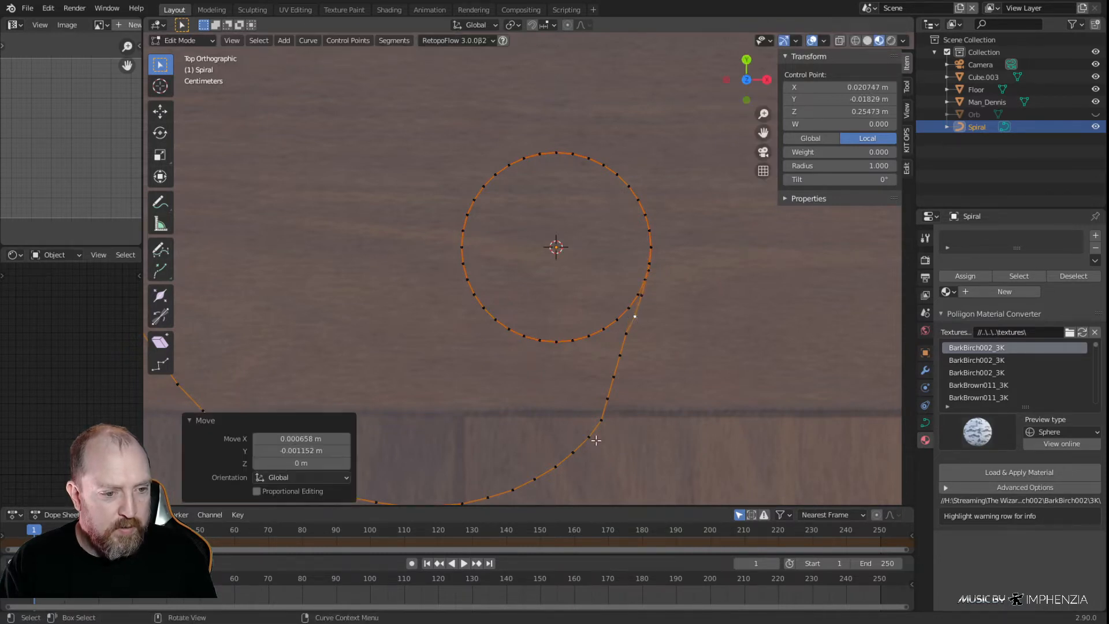
Move the connecting segment's four lower control points outward along X to round the straight run into a curve
click(607, 398)
key(g)
key(x)
click(617, 403)
click(617, 378)
key(g)
click(626, 375)
click(624, 356)
key(g)
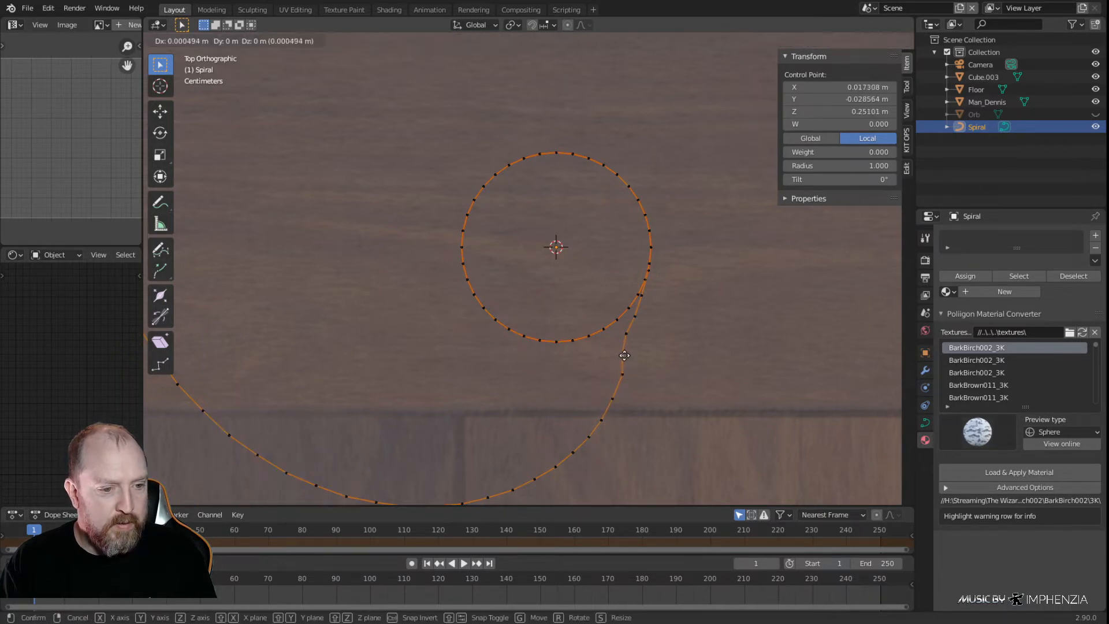
click(628, 355)
click(631, 335)
key(g)
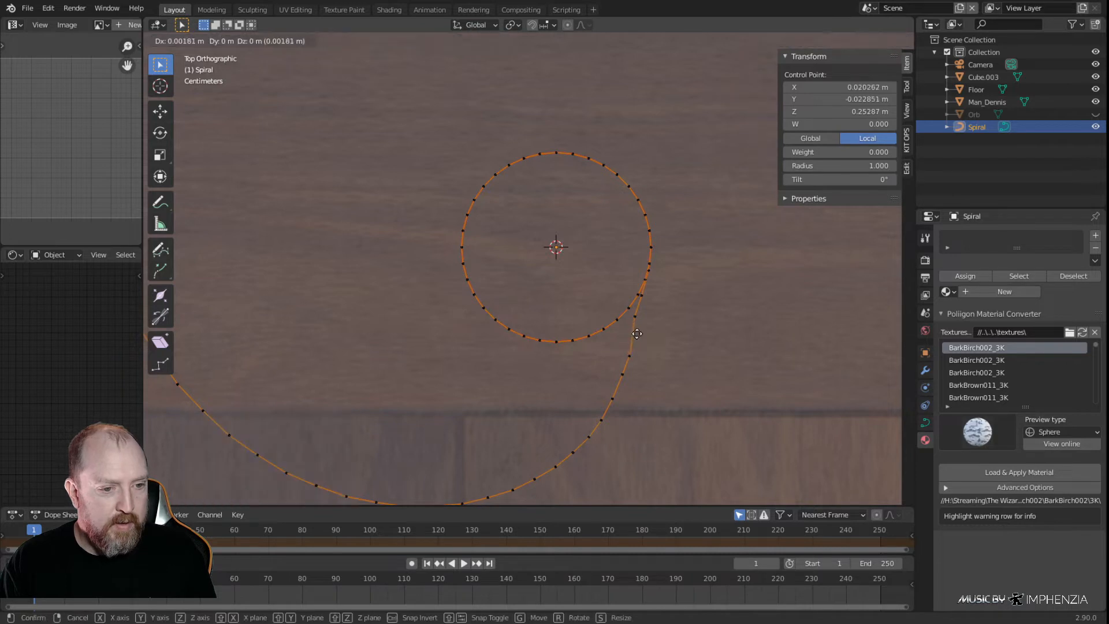
click(640, 335)
Refine the upper control points near the stand's circle outward for an even bend, finishing with about 0.0008 m in X
click(634, 316)
key(g)
click(644, 315)
click(645, 297)
key(g)
click(647, 298)
click(650, 275)
key(g)
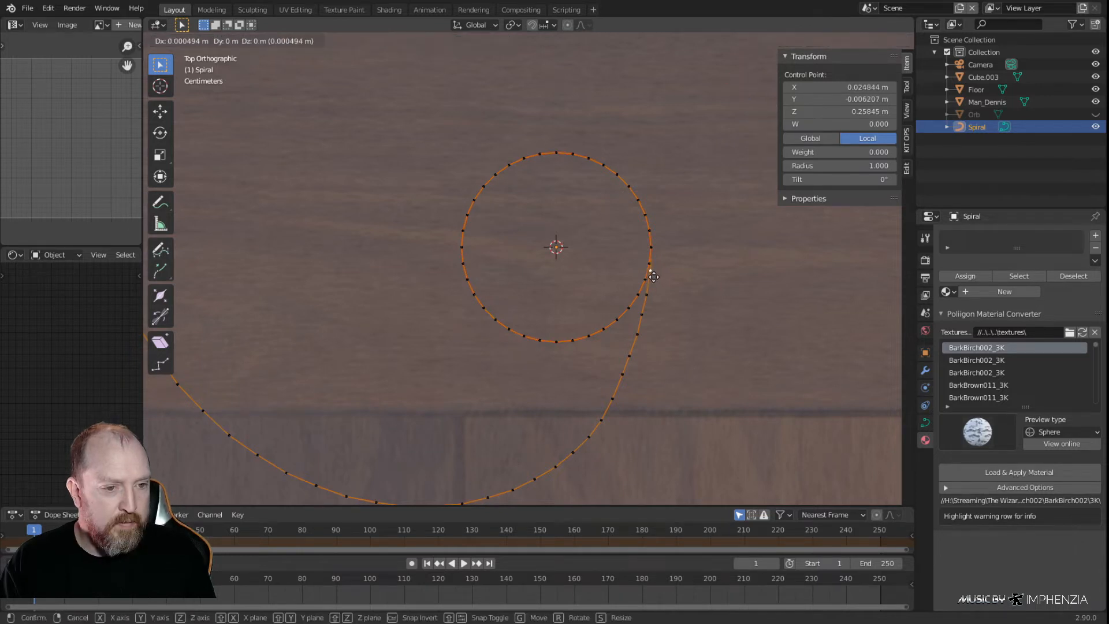
click(653, 290)
click(644, 317)
key(g)
click(646, 317)
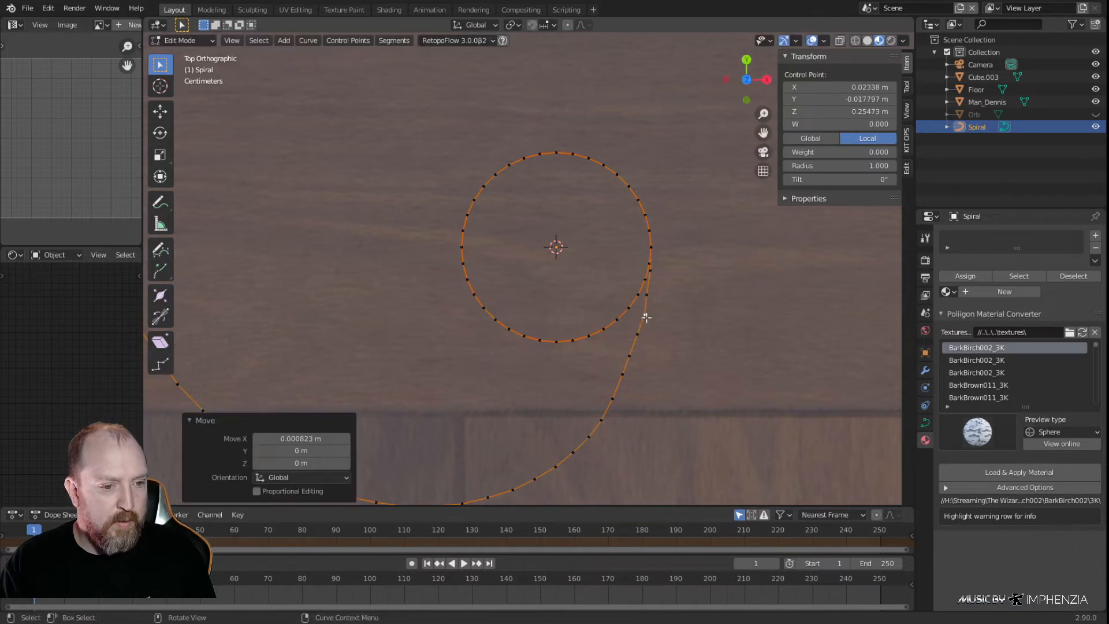
Select the control points around the stand's circle and its connection to the base, and smooth them repeatedly
scroll(683, 155, down, 4)
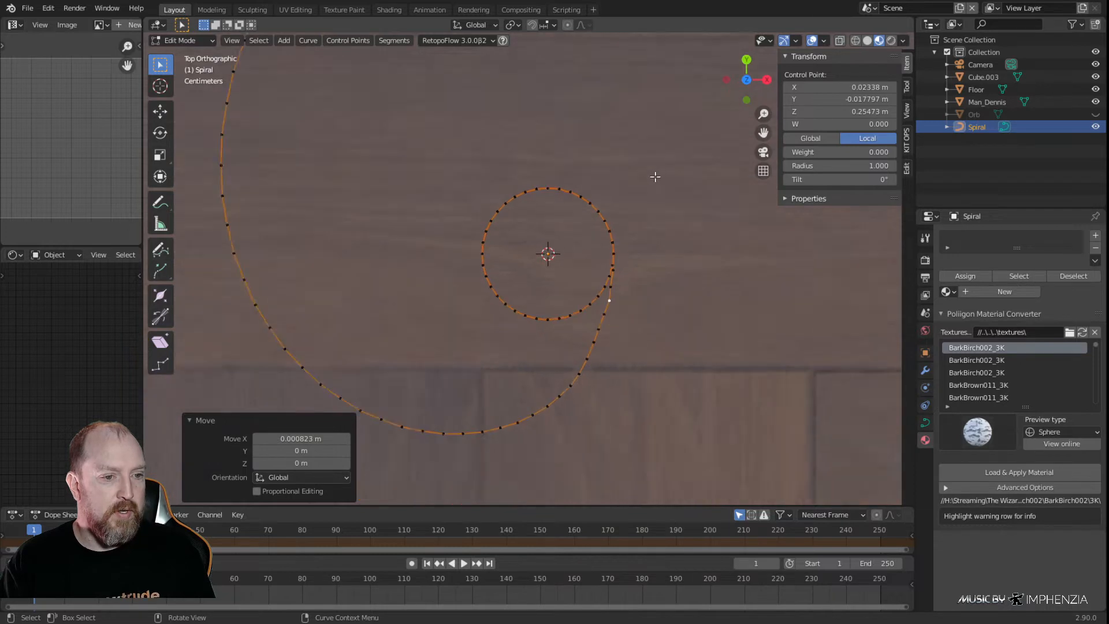
scroll(626, 190, up, 2)
drag(640, 178, 453, 438)
scroll(584, 371, up, 2)
key(F3)
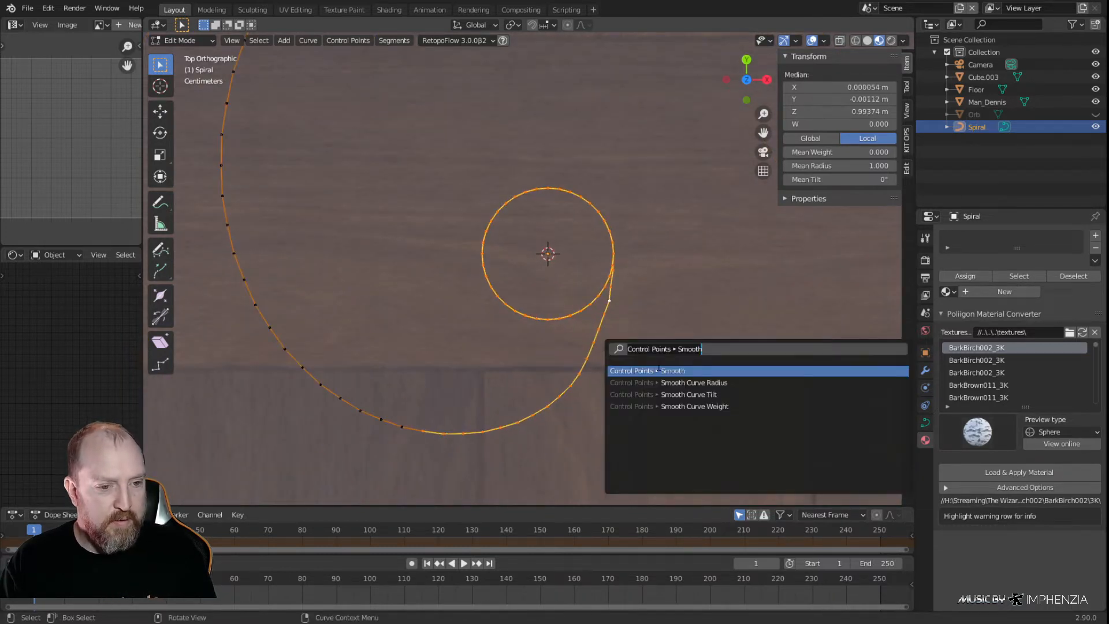
key(Return)
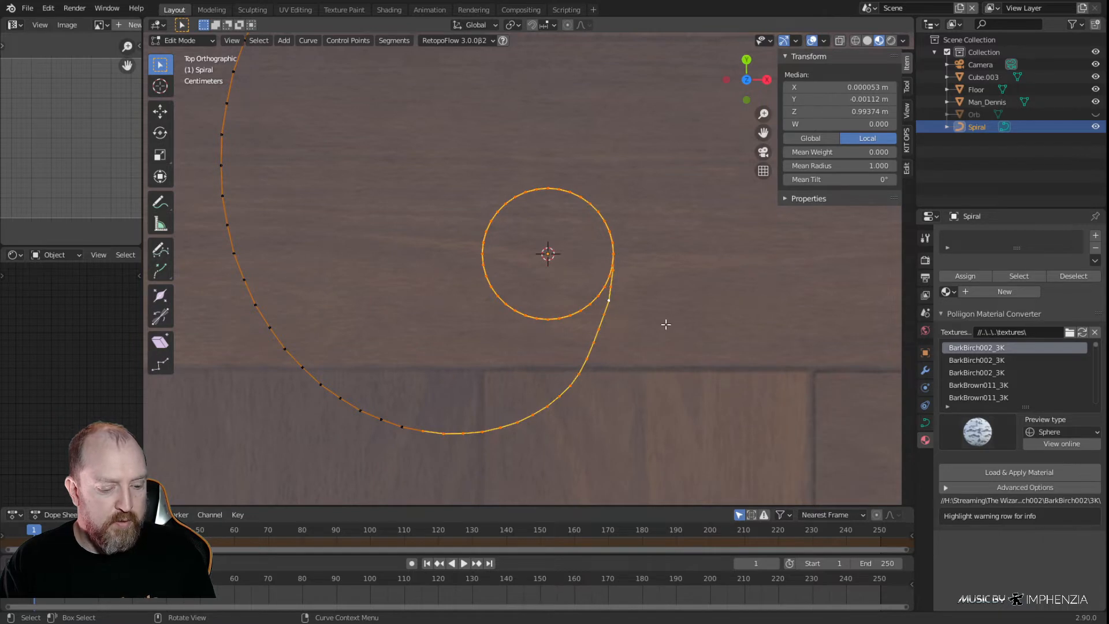
key(F3)
key(Return)
key(F3)
key(Return)
key(F3)
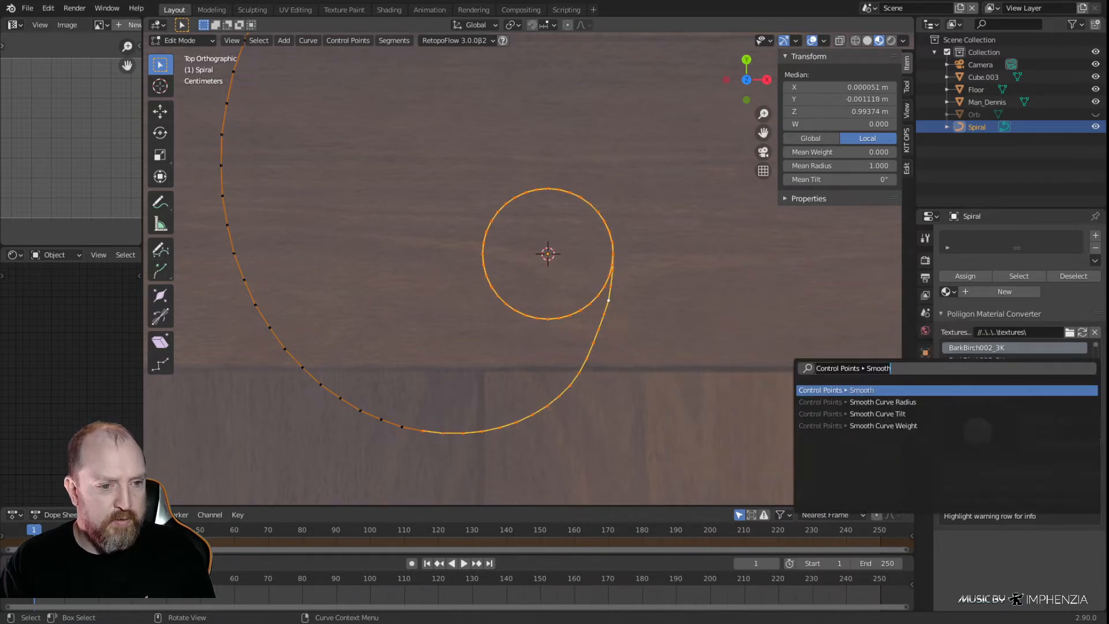
key(Return)
key(F3)
key(Return)
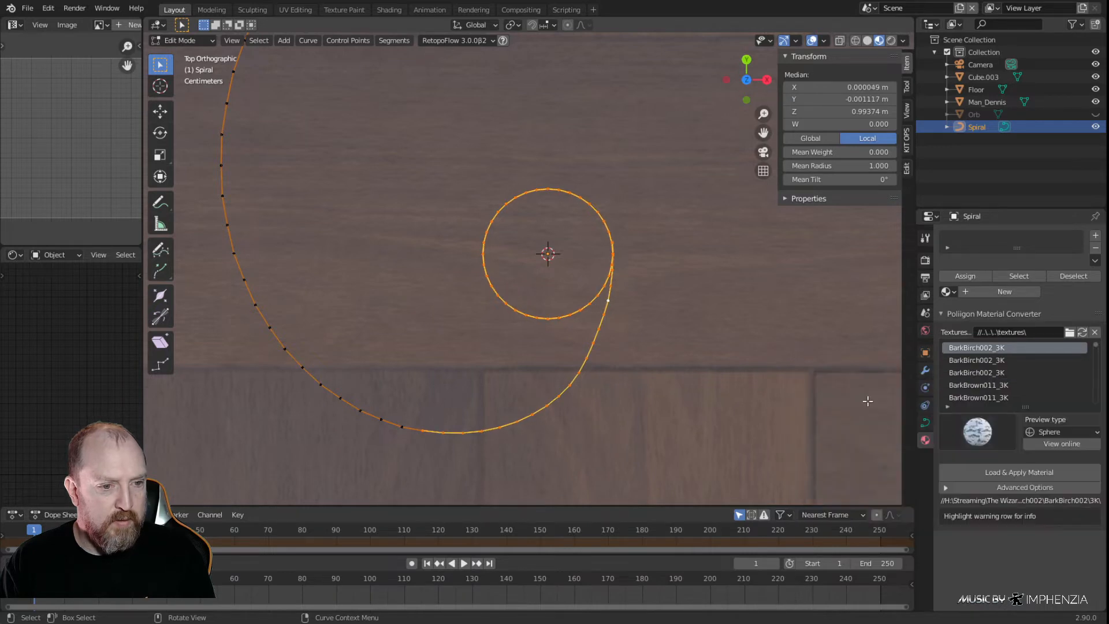
key(F3)
key(Return)
key(F3)
key(Return)
Raise two neighbouring control points in the transition above the floor about 0.0006 m along Z
key(alt+a)
middle_drag(639, 379, 525, 275)
middle_drag(434, 241, 614, 153)
middle_drag(381, 238, 477, 232)
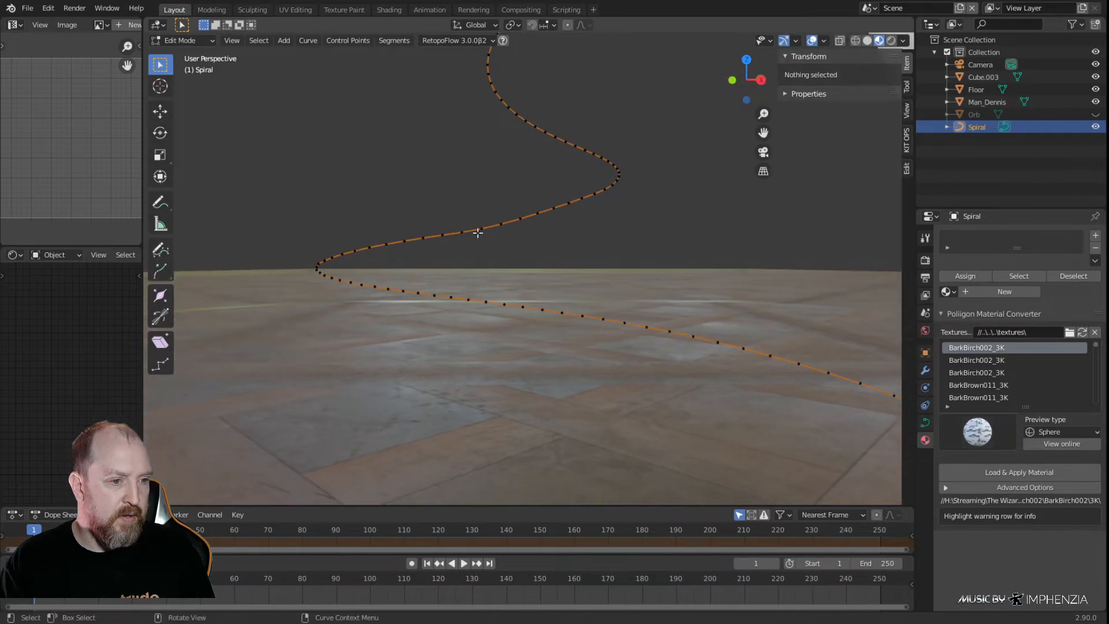
click(479, 234)
shift+click(497, 224)
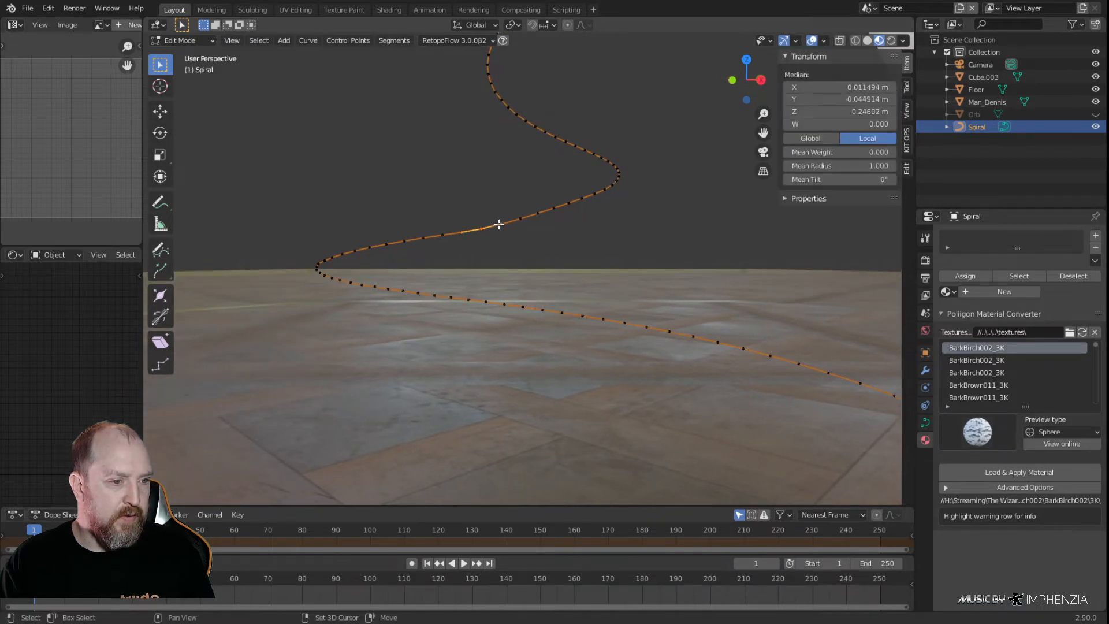
key(g)
key(z)
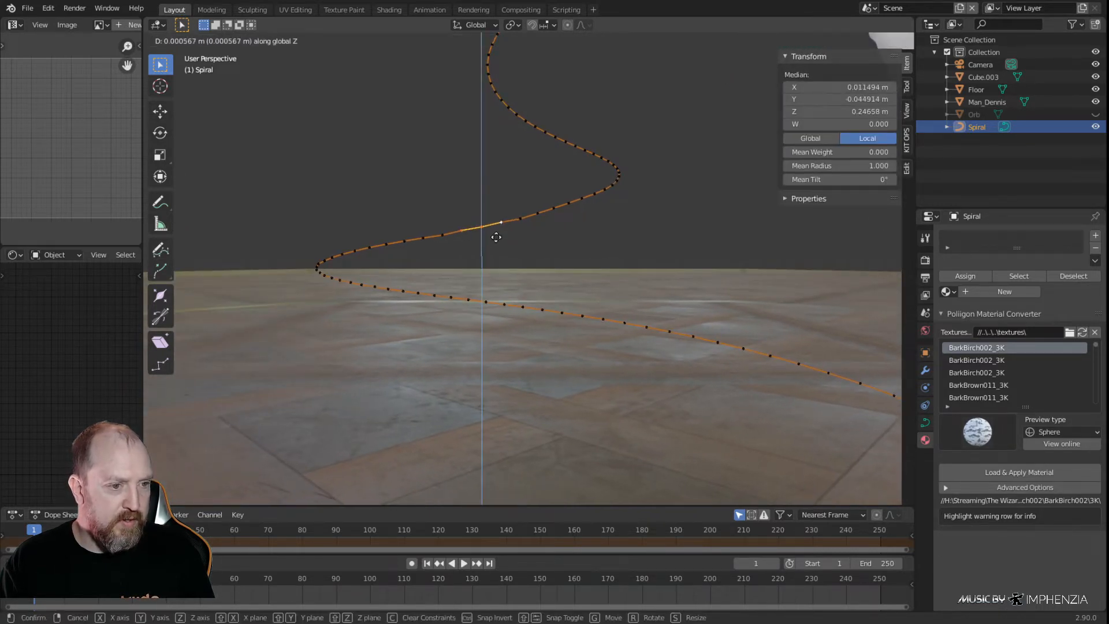
click(497, 238)
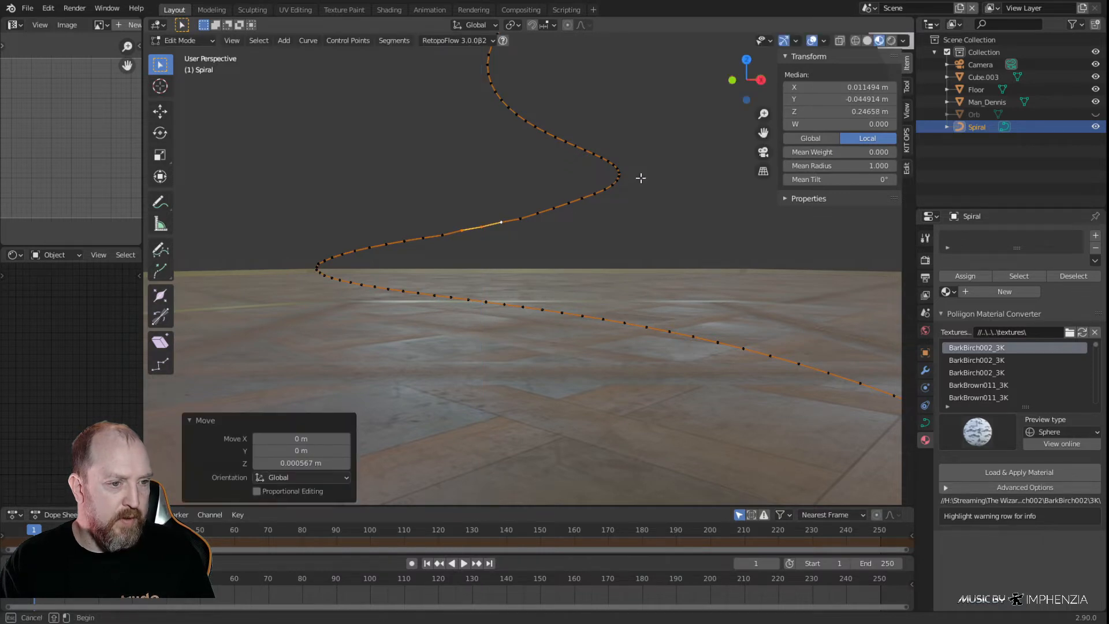
Smooth the run of control points across the transition between the base spiral and the stand
drag(644, 174, 321, 273)
right_click(414, 240)
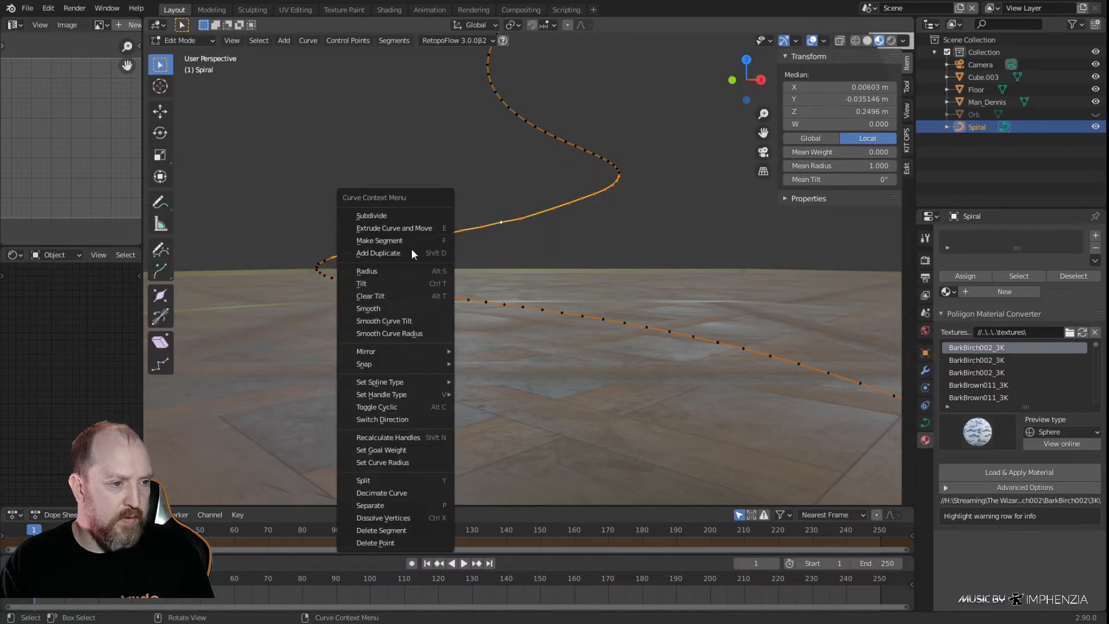
key(F3)
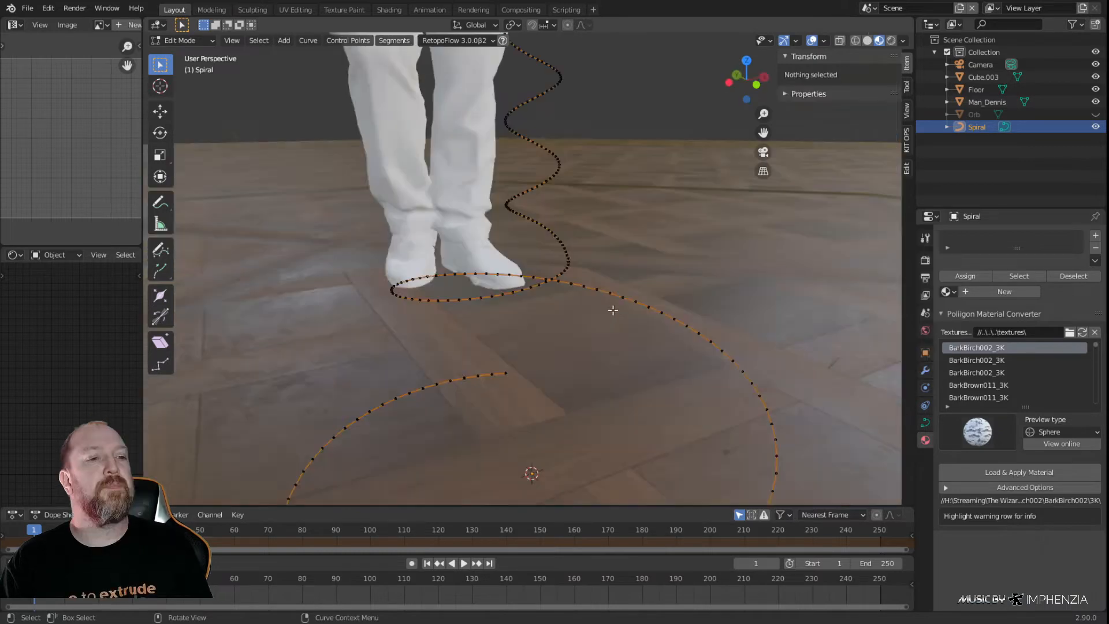
middle_drag(612, 309, 656, 308)
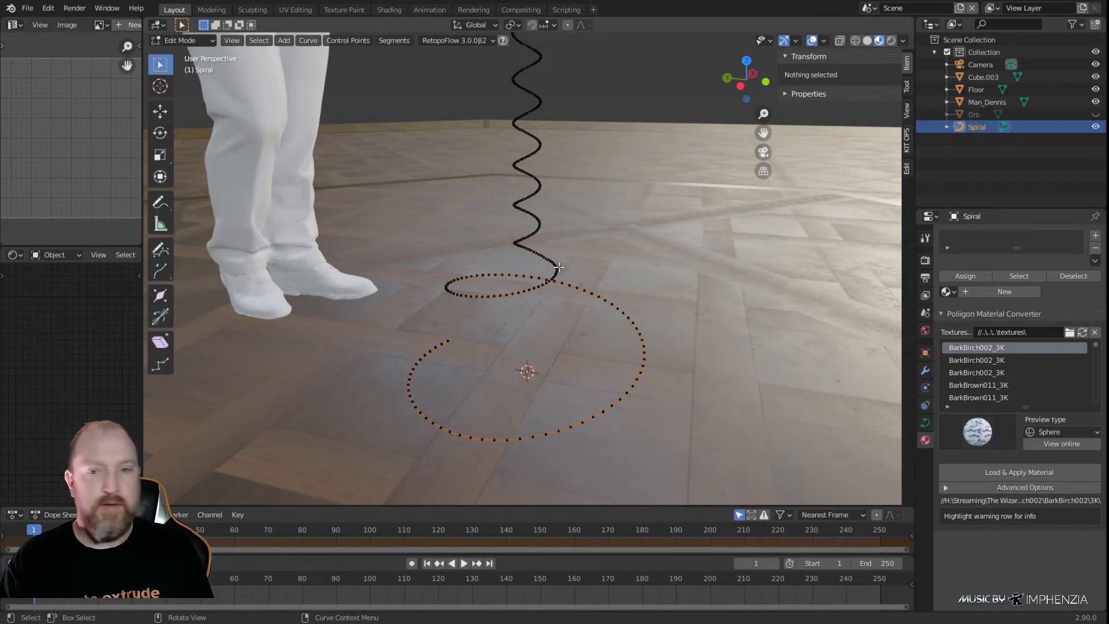
Add an Archimedean spiral inside the Spiral curve object and reduce it to 1 turn
scroll(559, 306, up, 3)
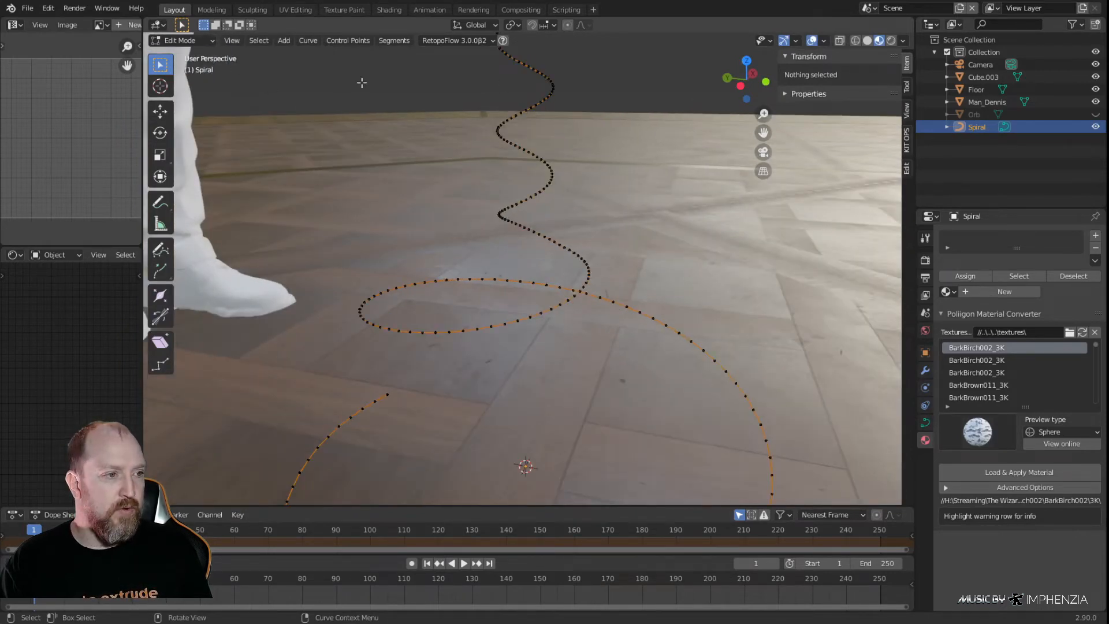
right_click(432, 167)
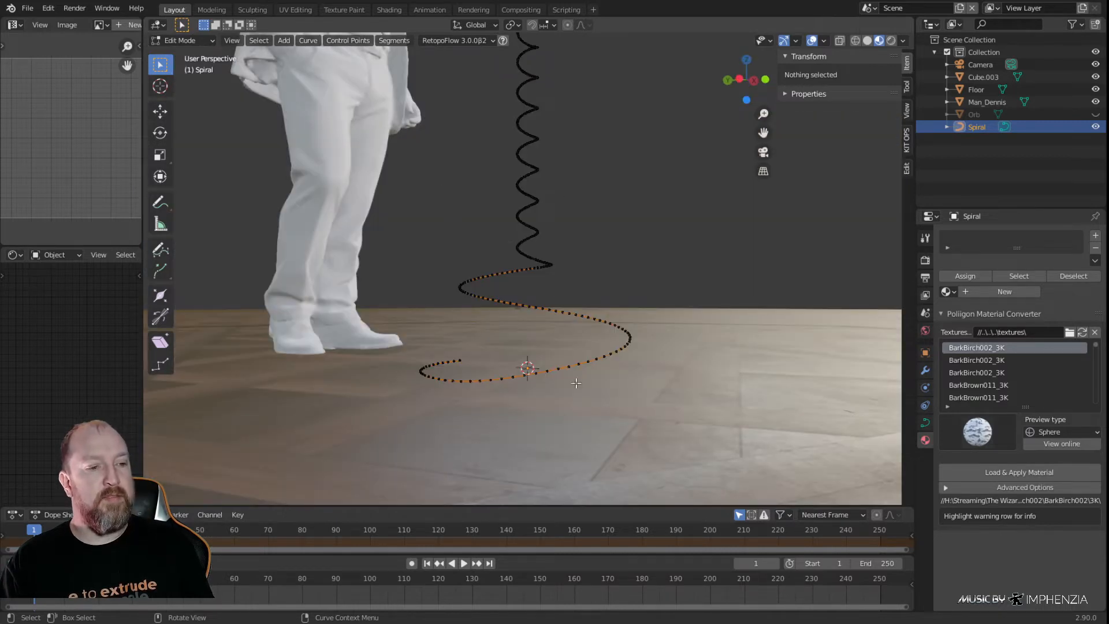
middle_drag(580, 249, 582, 436)
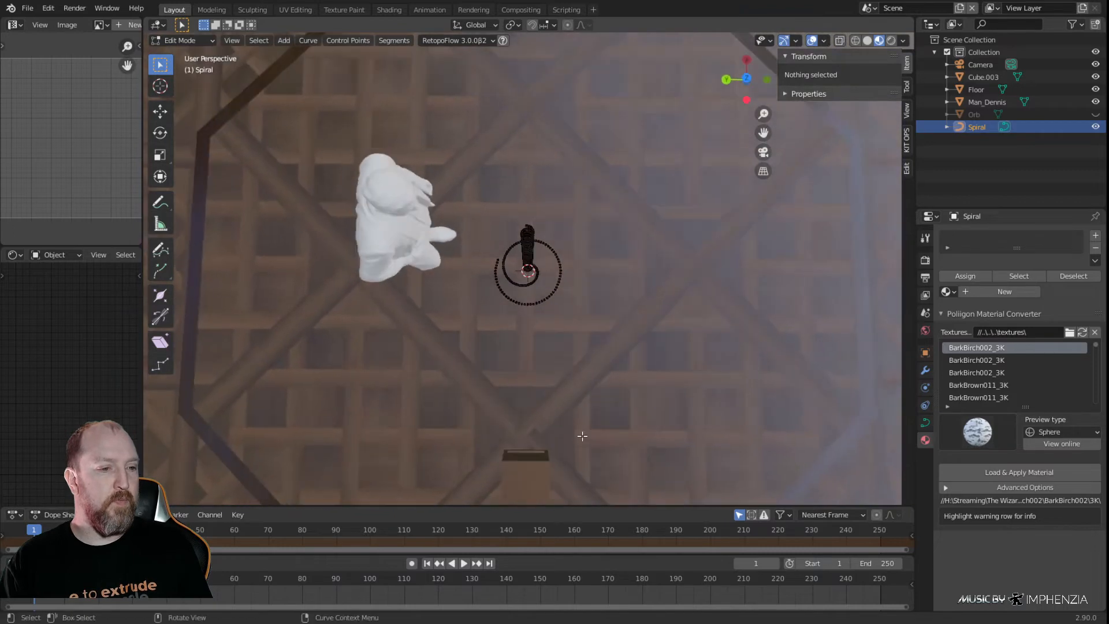
key(KP_1)
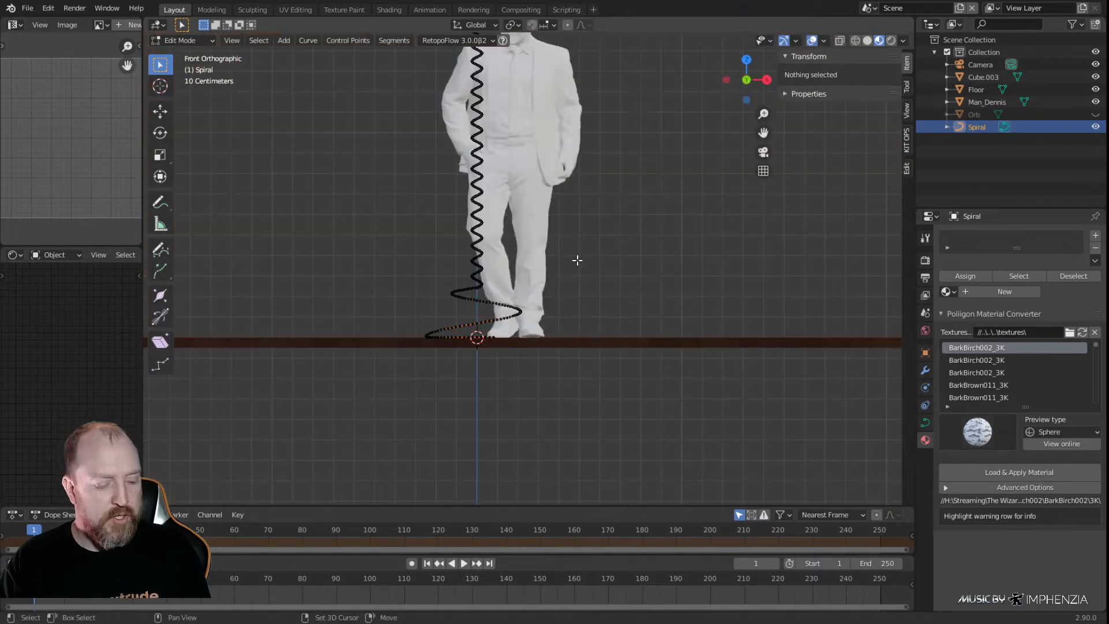
key(shift+a)
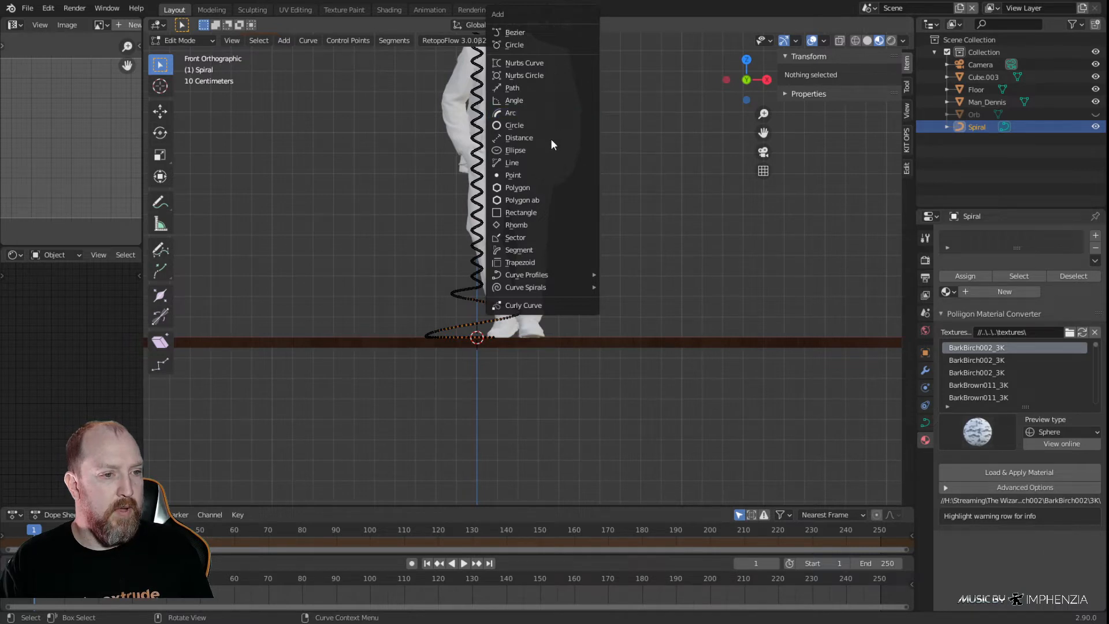
mouse_move(542, 288)
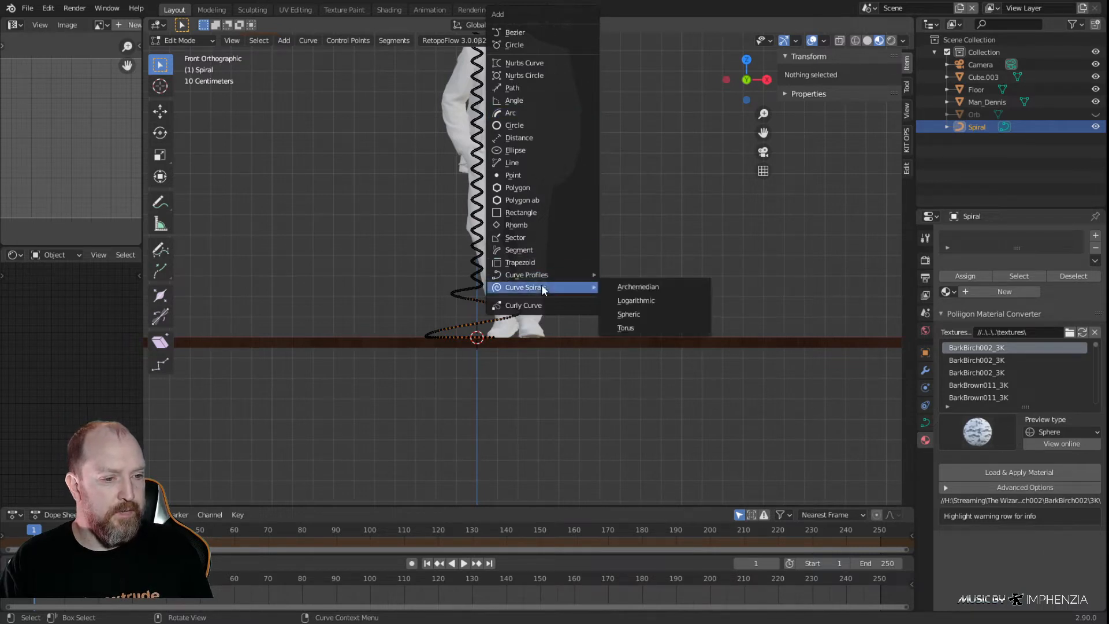
click(647, 289)
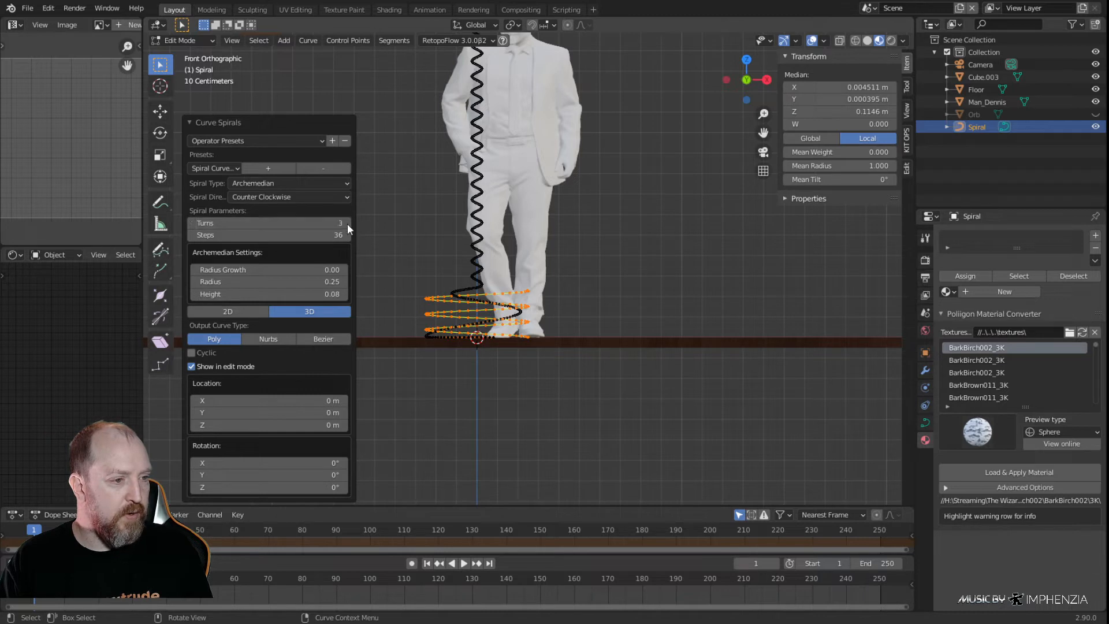
click(191, 222)
click(191, 222)
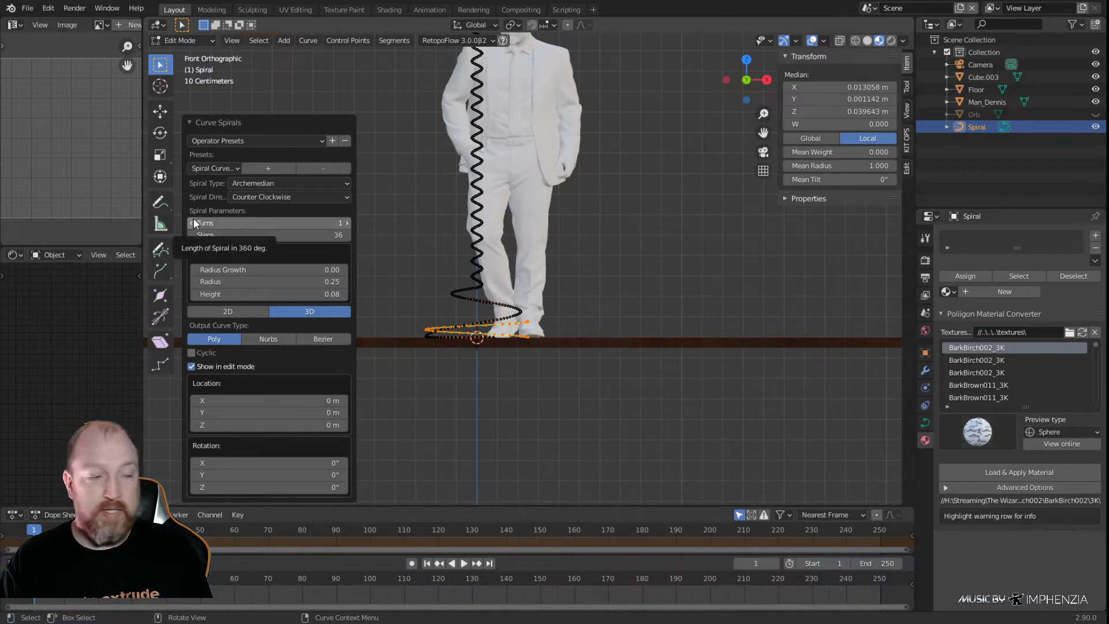
Set the new spiral's height to 0.52 and its radius to 0.025
click(345, 293)
click(344, 291)
click(345, 293)
click(344, 285)
click(344, 284)
click(344, 294)
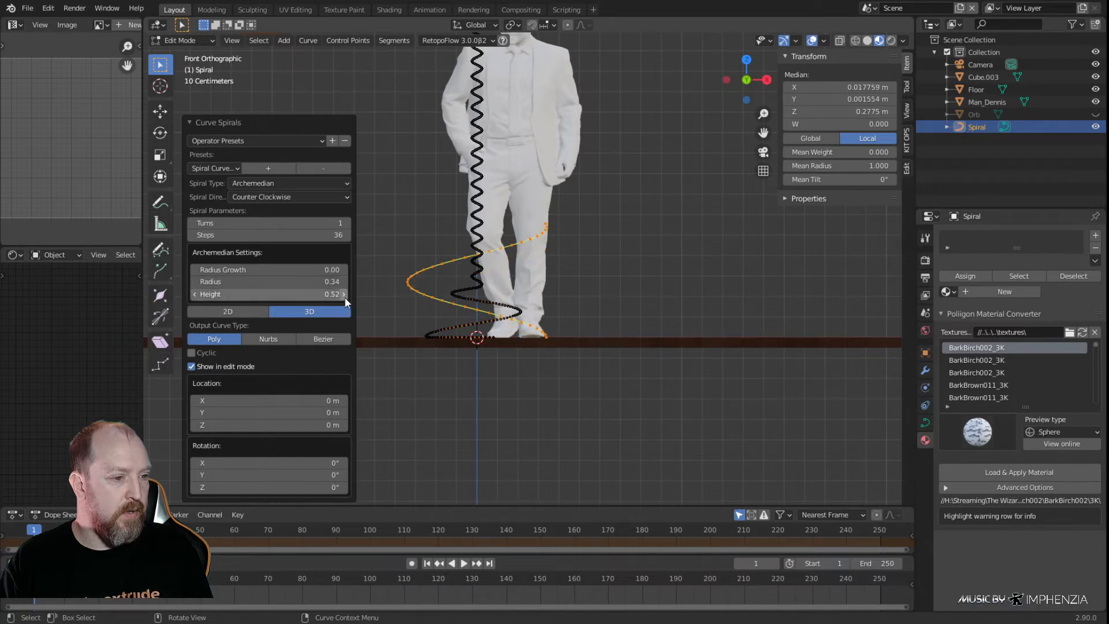
click(244, 283)
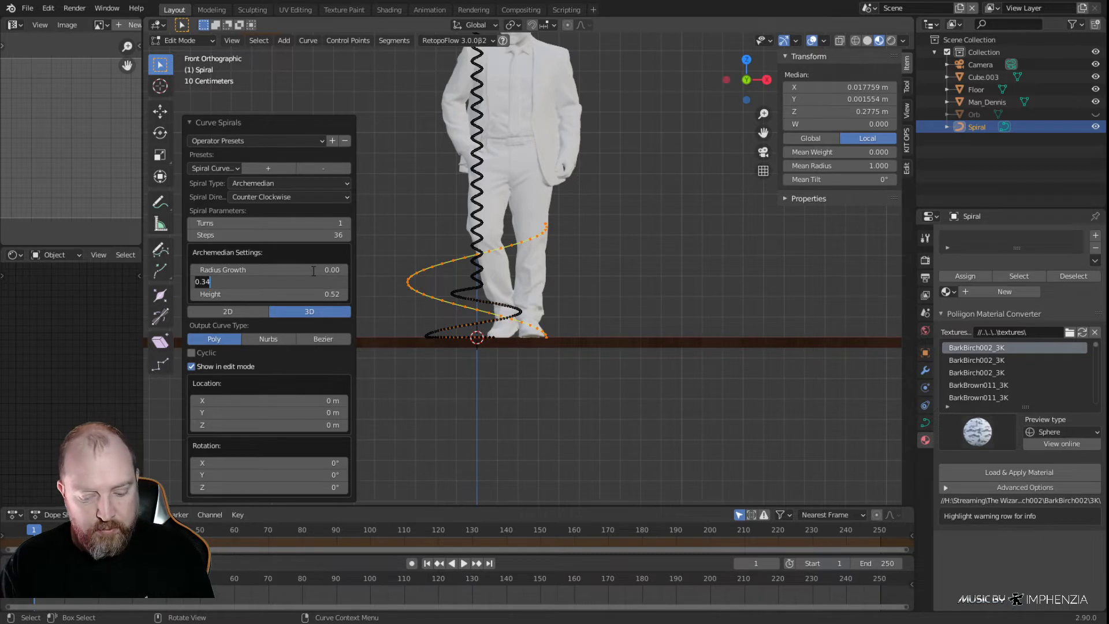
key(BackSpace)
text(.025)
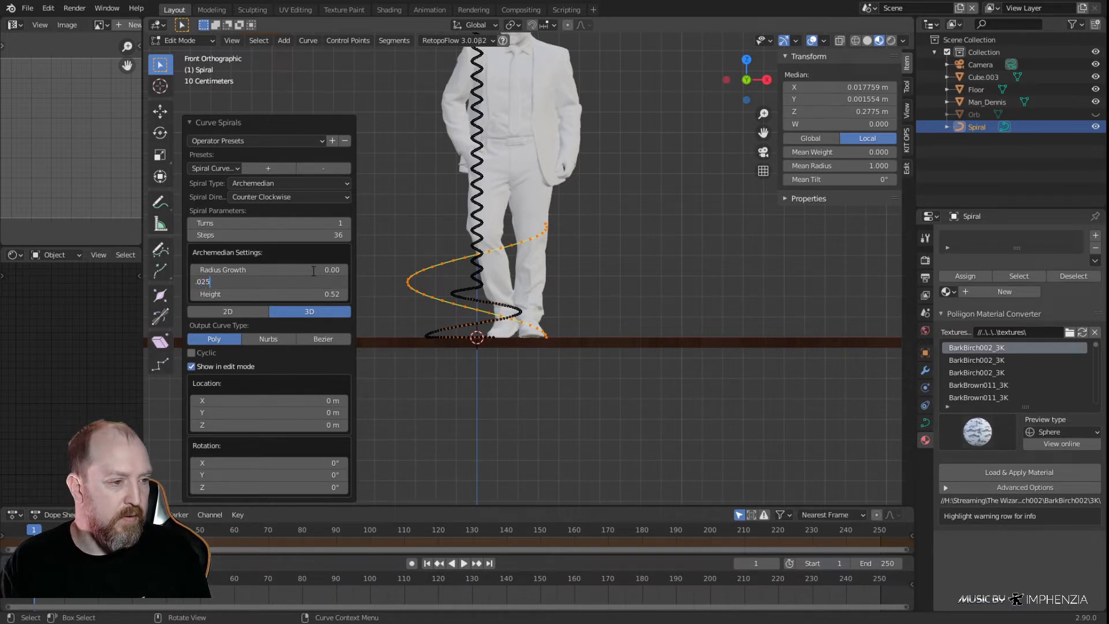
key(Return)
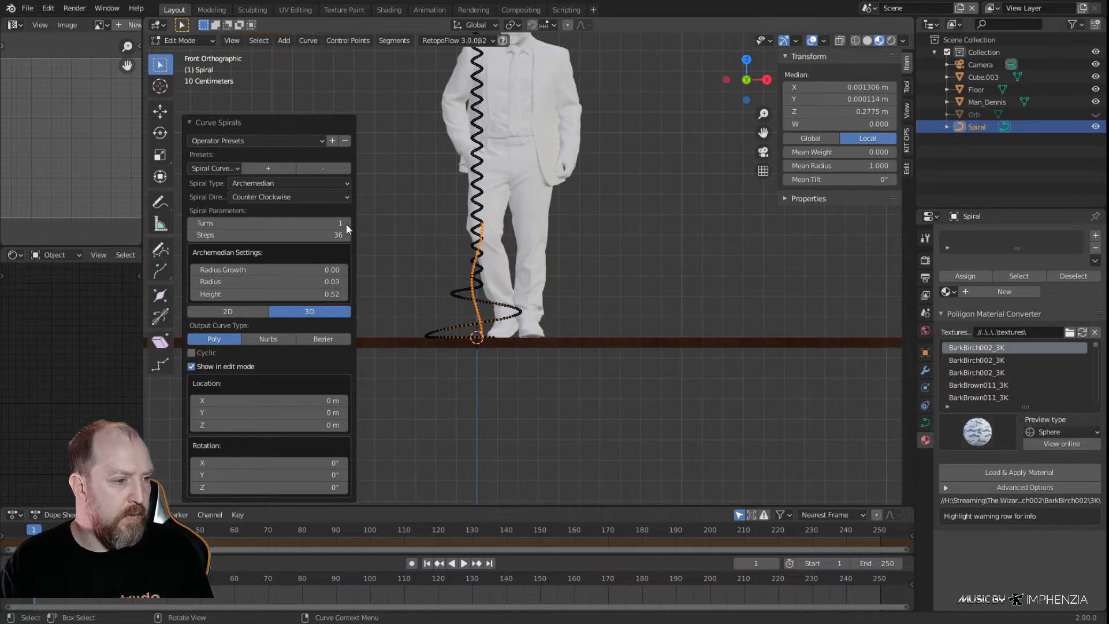
Give the new spiral 2 turns and raise its radius growth to 0.27
click(346, 224)
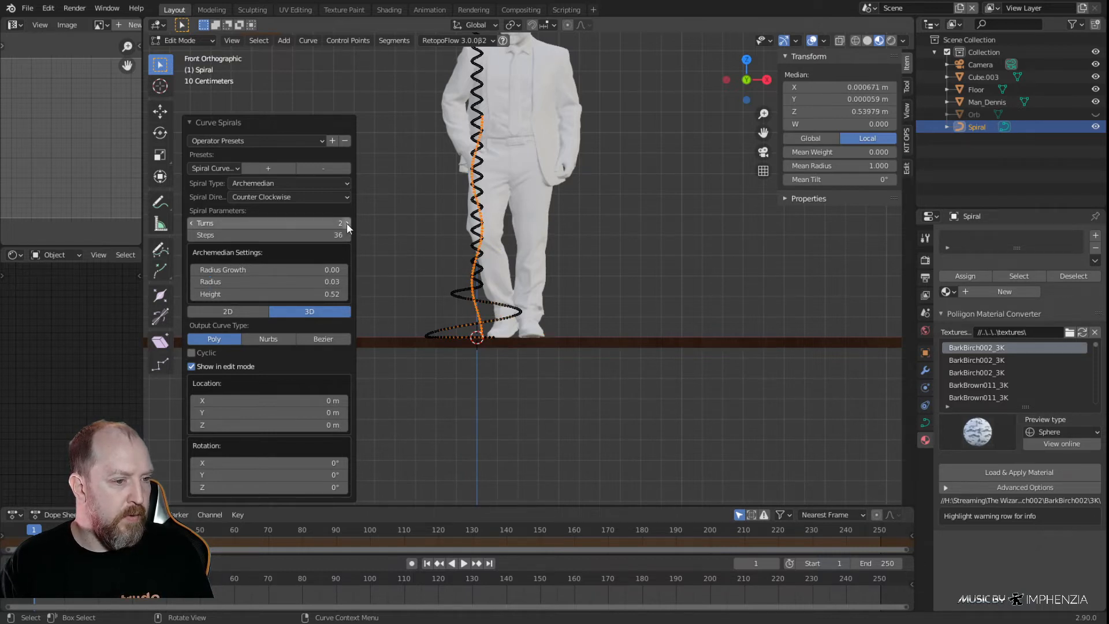
click(345, 270)
click(344, 270)
click(345, 271)
click(345, 270)
click(345, 270)
click(346, 269)
click(347, 268)
click(346, 269)
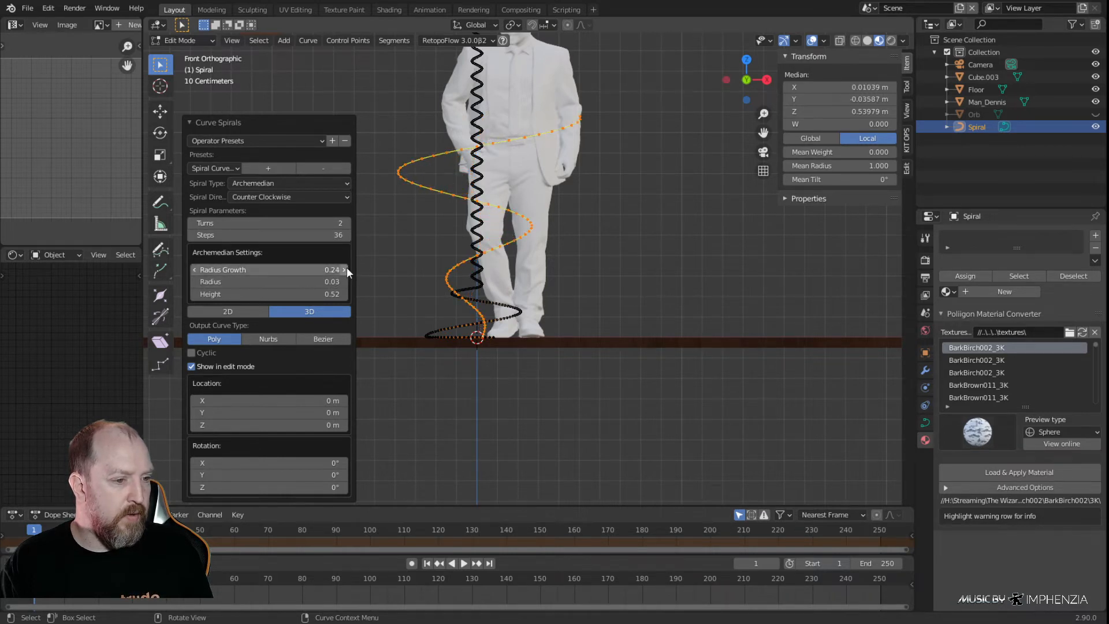
click(346, 268)
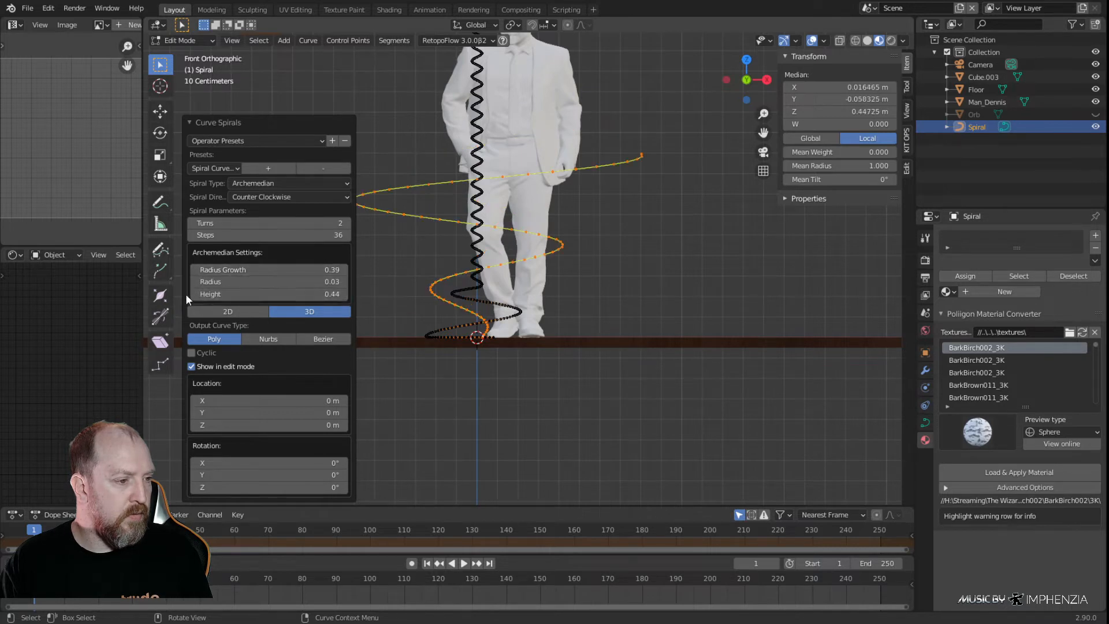
Raise the new spiral's radius growth to 0.39 and set its height to 0.345
click(192, 294)
click(193, 294)
click(193, 295)
double_click(199, 295)
text(0.345)
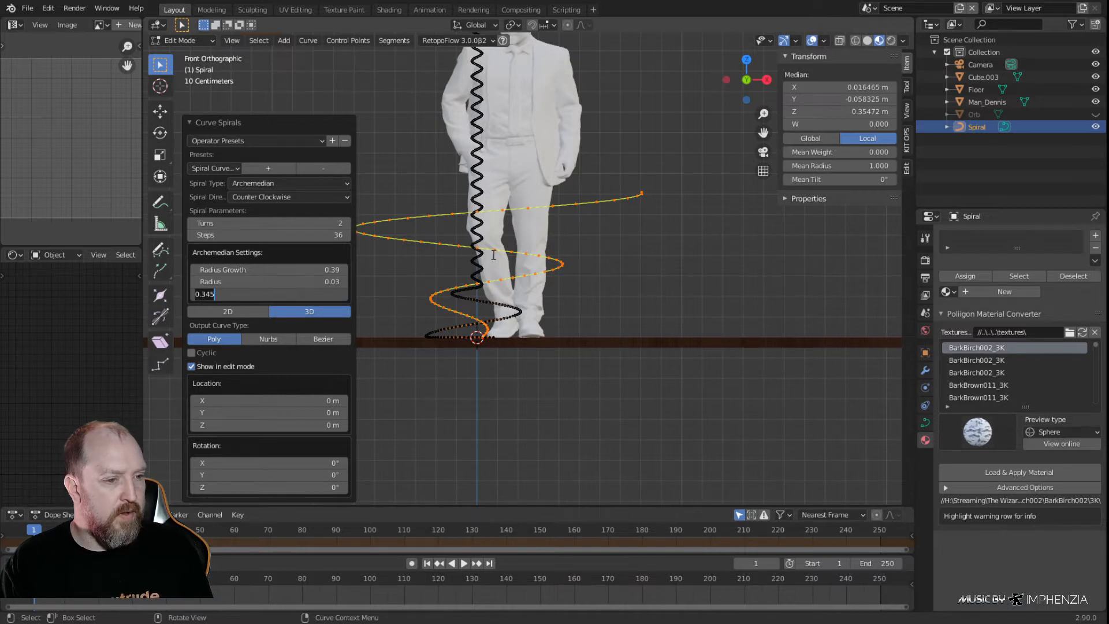
key(Return)
Select only the new spiral's linked points and move them up about 0.955 m along Z
key(alt+a)
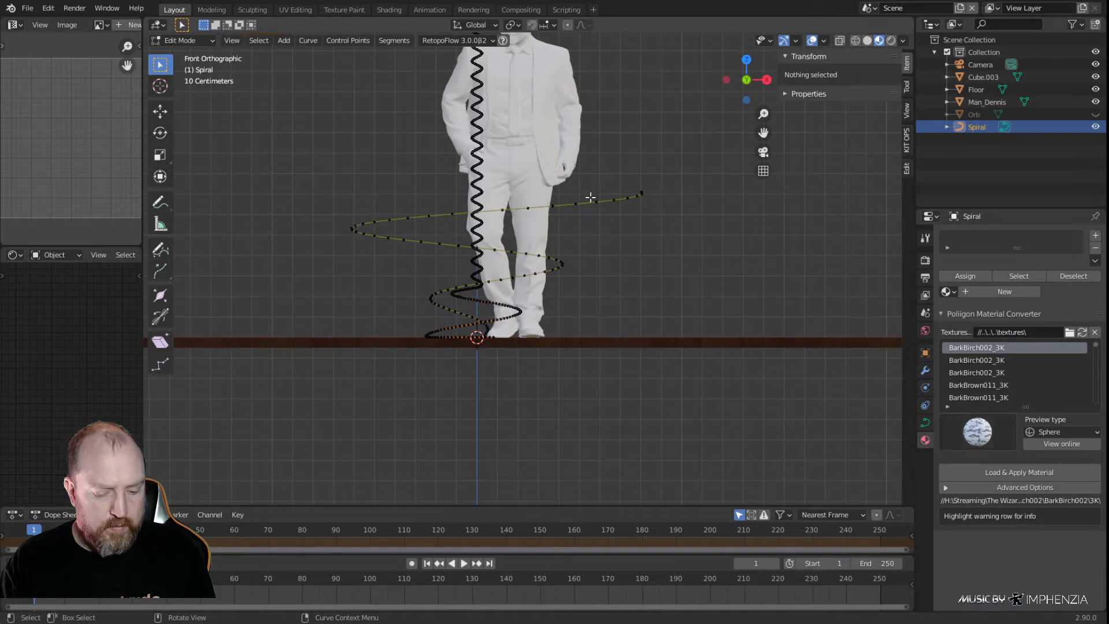
key(l)
key(g)
key(z)
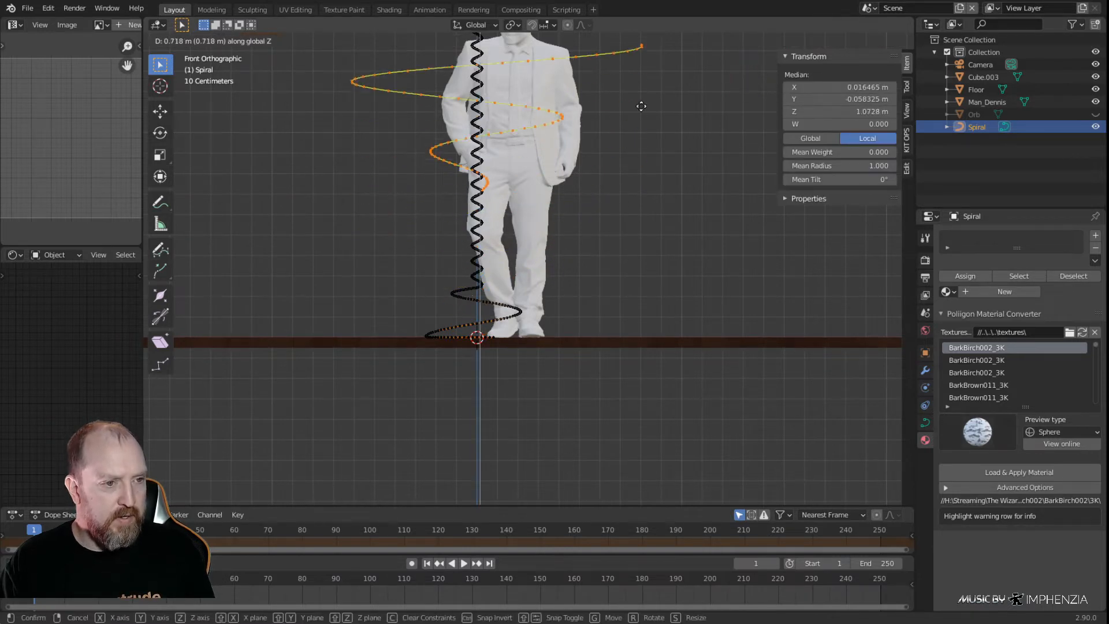
click(644, 64)
scroll(621, 87, down, 3)
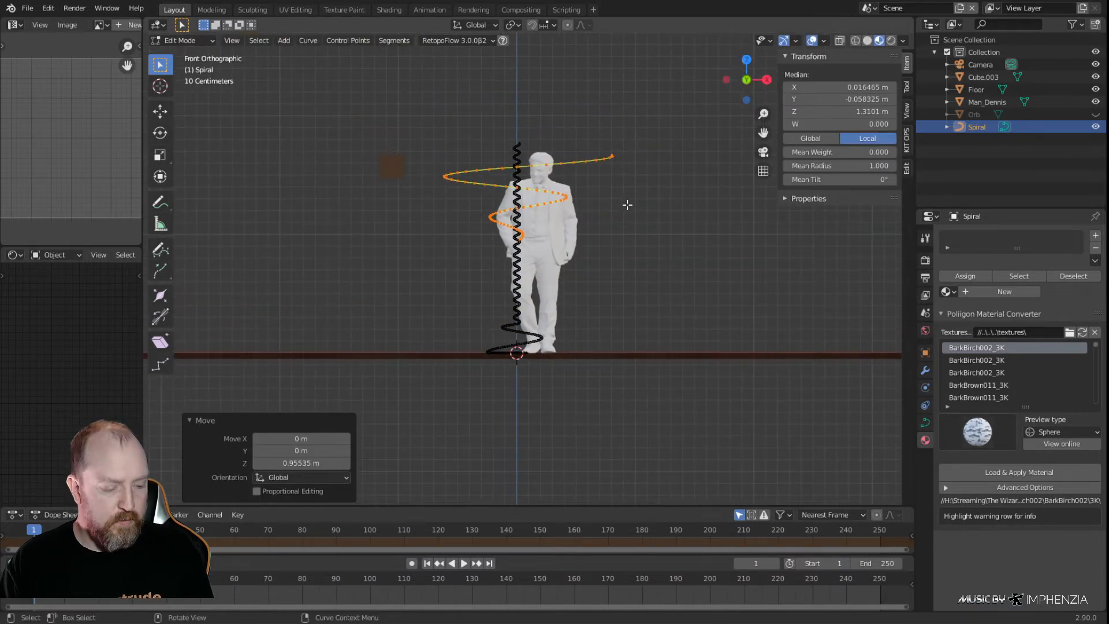
Leave curve editing and unhide the orb as a height reference for the upper spiral
key(Tab)
key(alt+h)
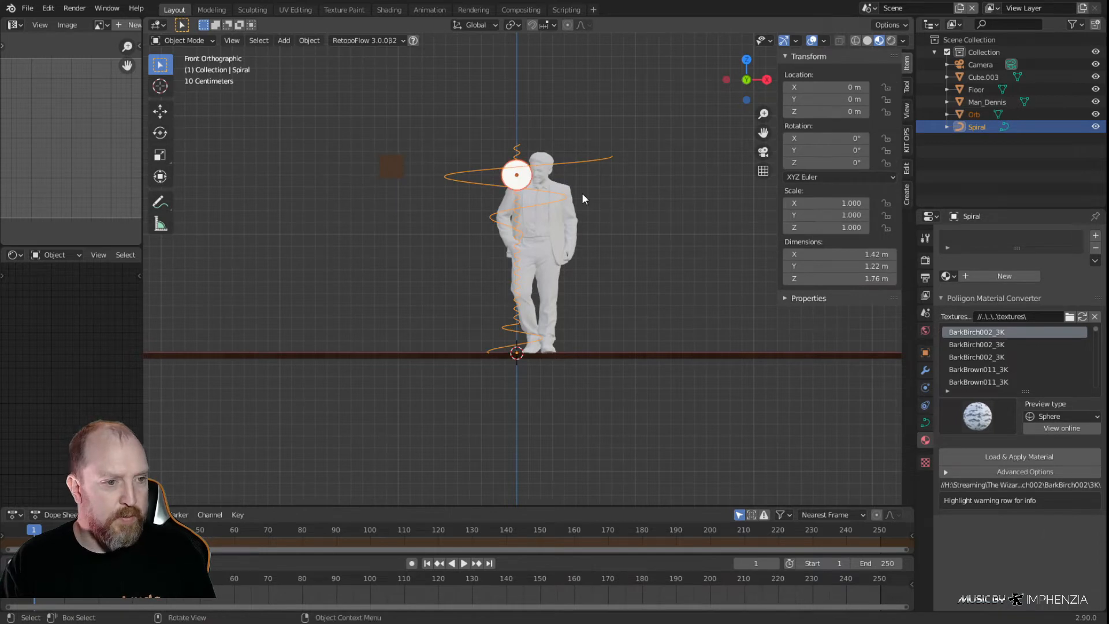
scroll(581, 193, up, 4)
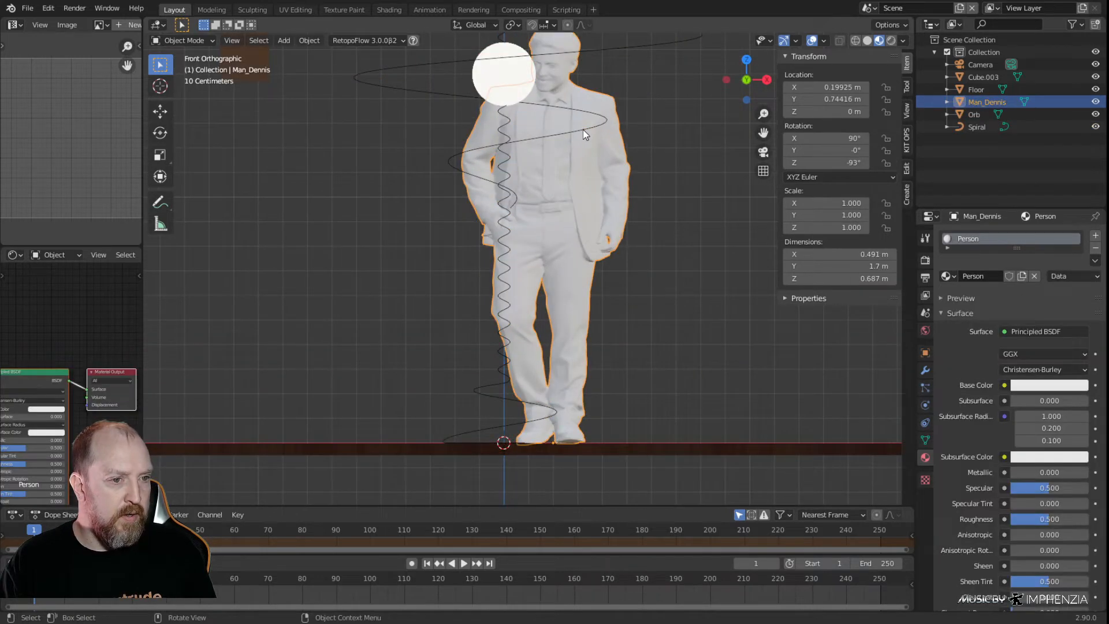
Resume editing the spiral curve and move the upper spiral's points up about 0.352 m along Z
key(Tab)
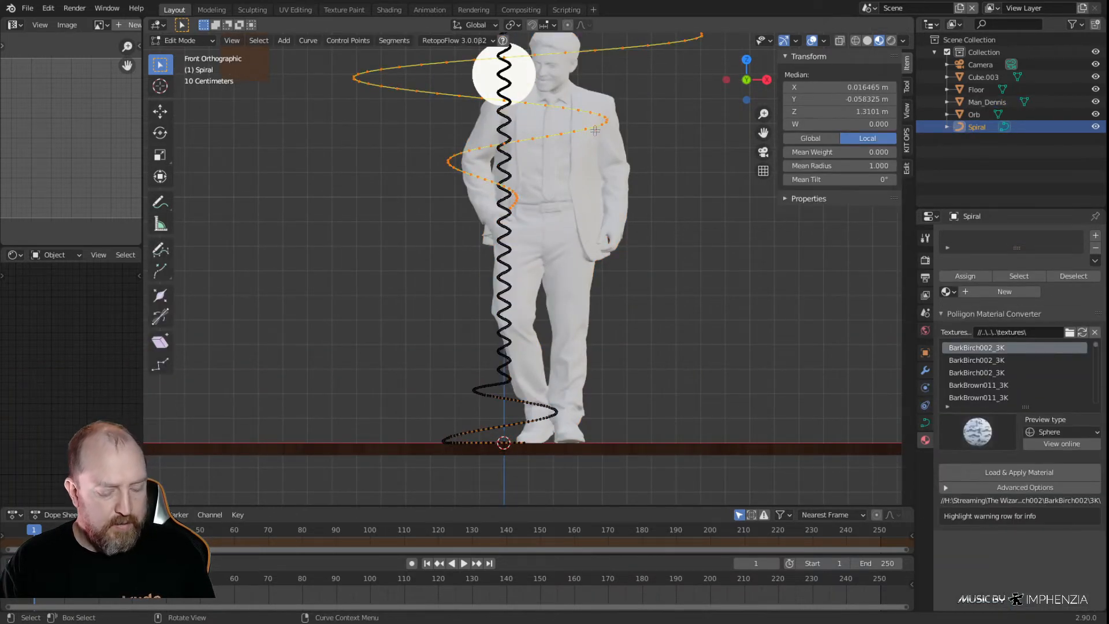
key(g)
key(z)
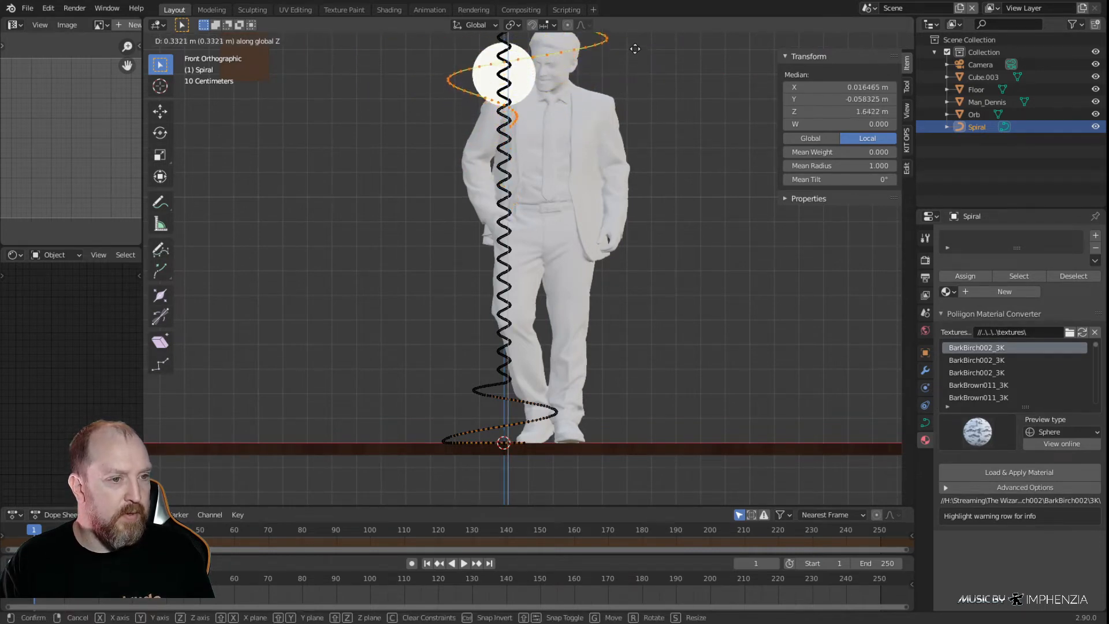
click(637, 44)
Examine from the front, above and in perspective how the upper spiral's inner end sits against the stand and orb
scroll(556, 231, up, 3)
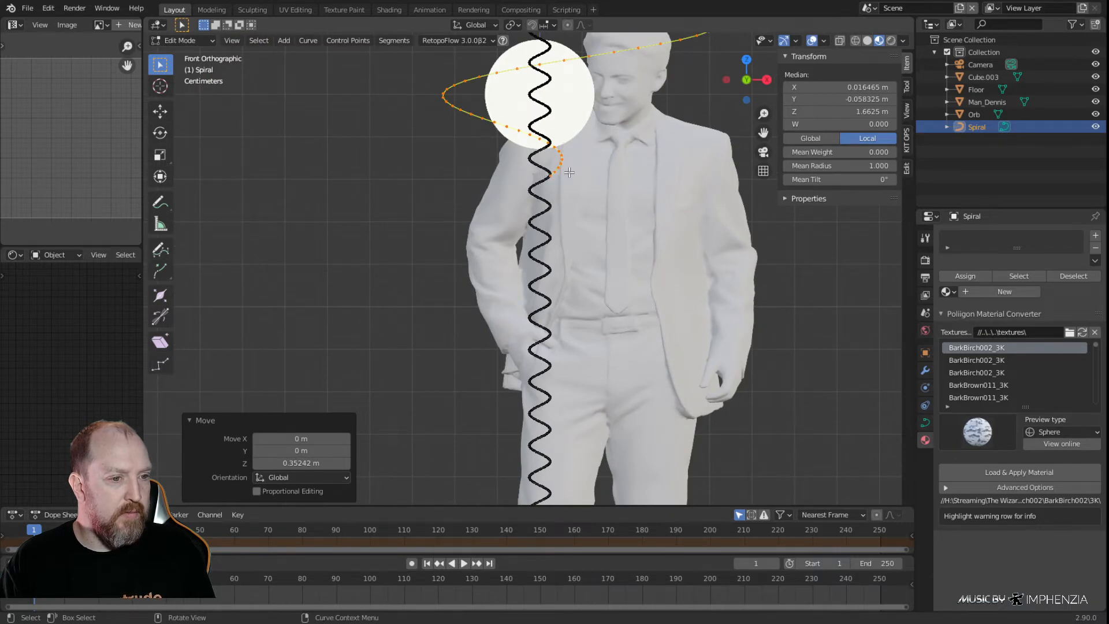
scroll(569, 173, up, 3)
shift+middle_drag(596, 163, 596, 256)
middle_drag(542, 258, 516, 310)
key(KP_7)
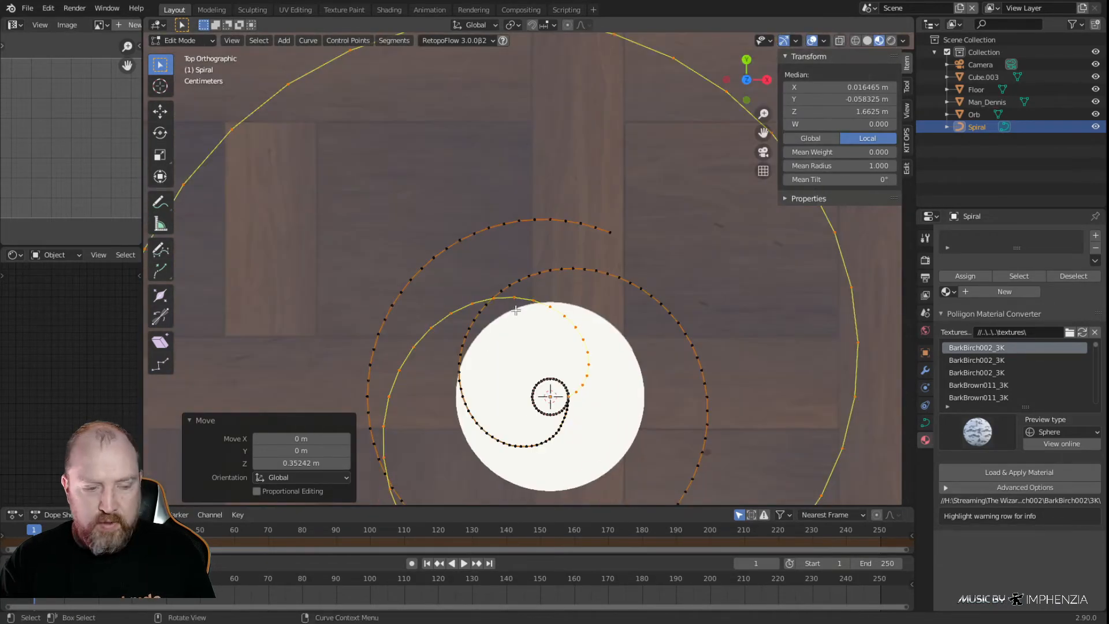
shift+middle_drag(572, 379, 594, 254)
scroll(619, 271, up, 4)
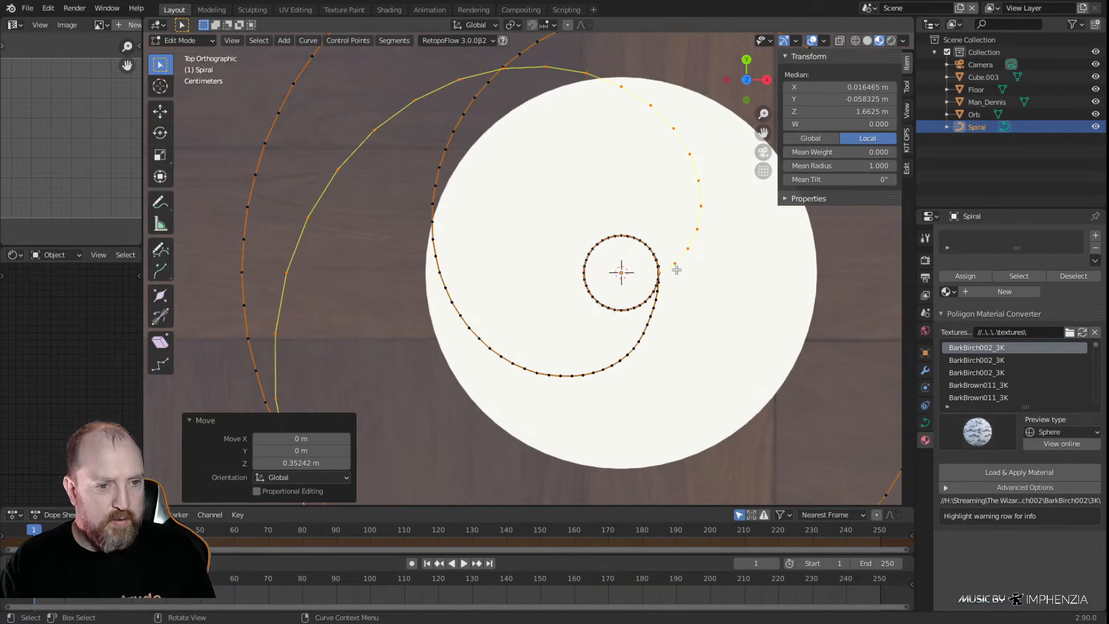
scroll(666, 282, down, 3)
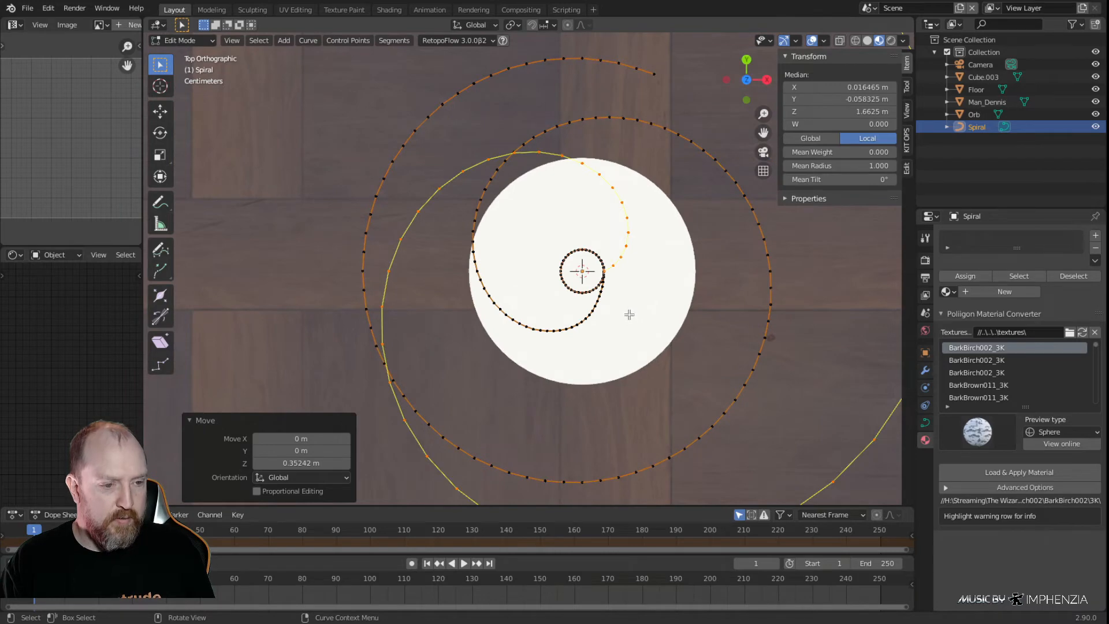
middle_drag(624, 351, 550, 125)
scroll(669, 134, down, 4)
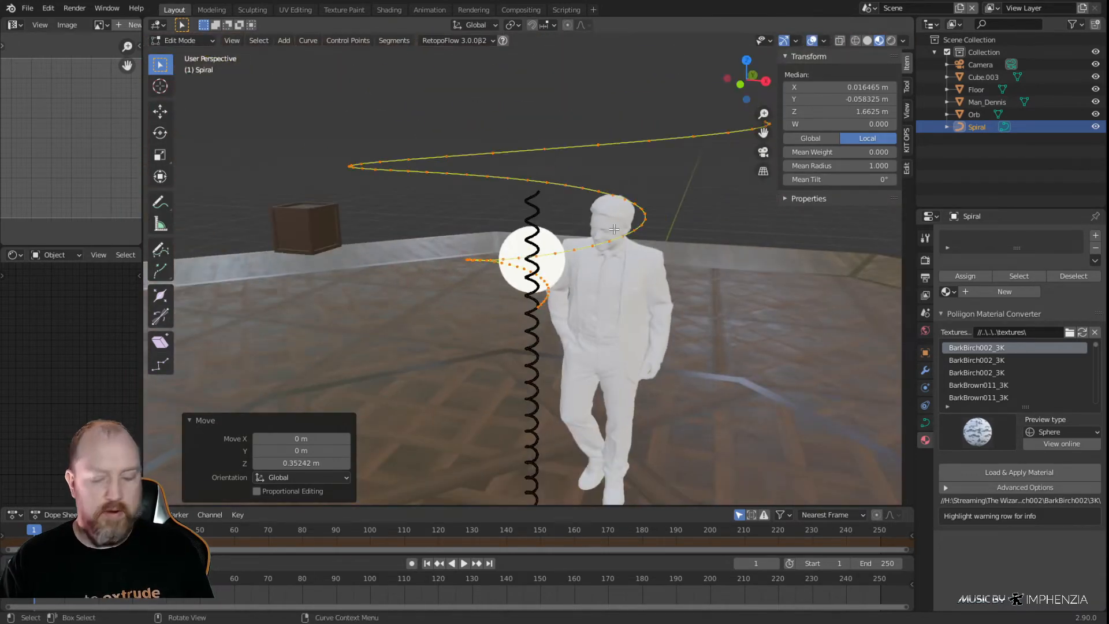
Scale the upper spiral horizontally by a factor of about 0.66 with Z locked
key(KP_1)
scroll(468, 231, up, 3)
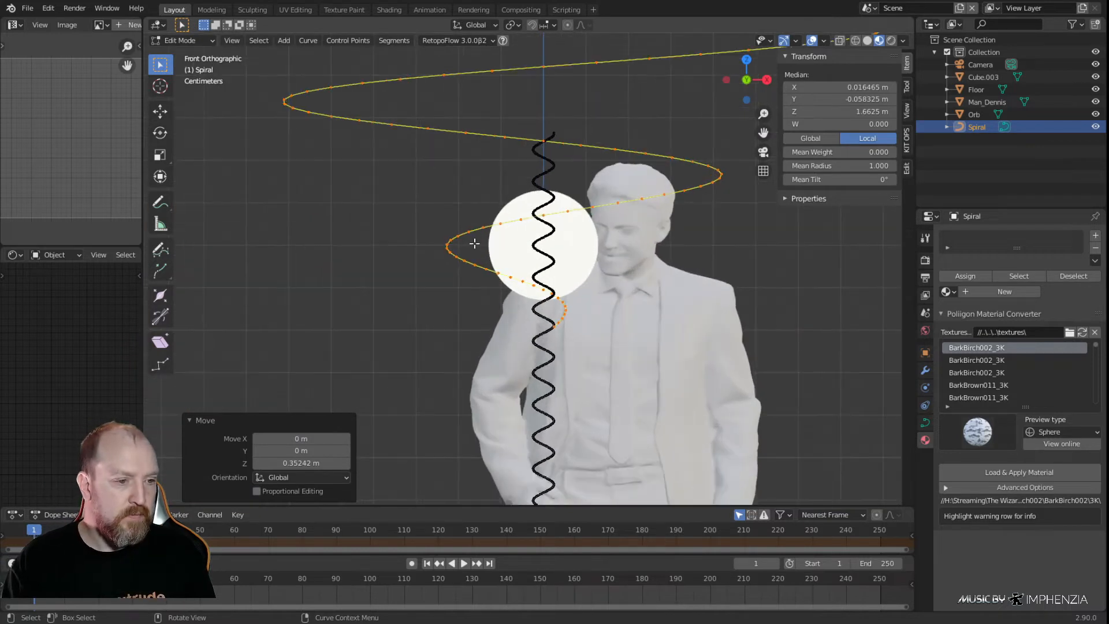
key(s)
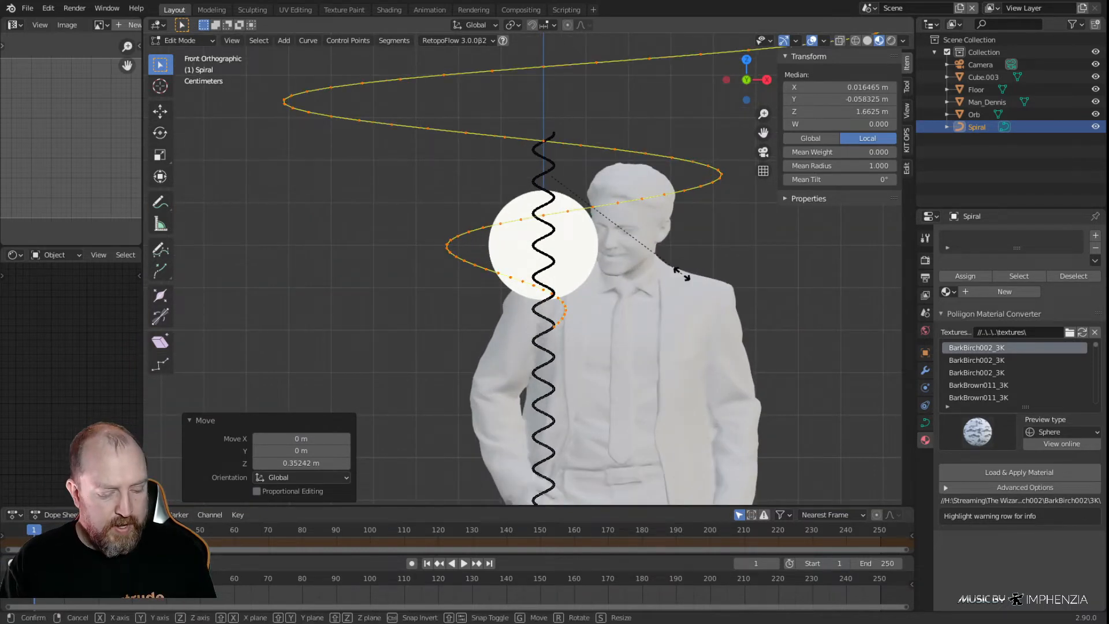
key(shift+z)
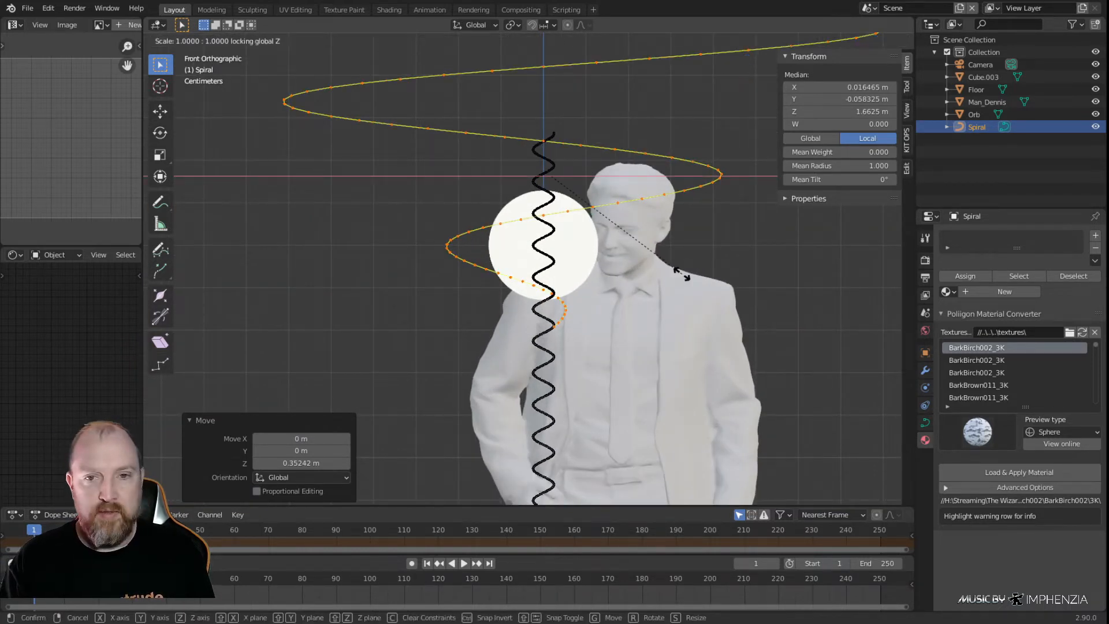
mouse_move(639, 281)
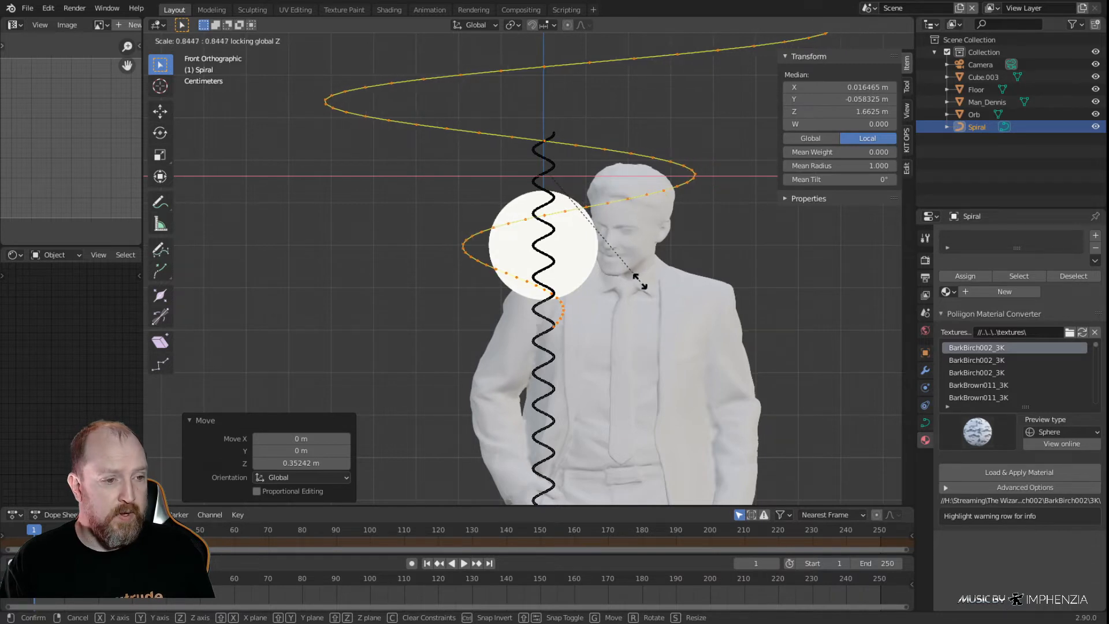
mouse_move(562, 292)
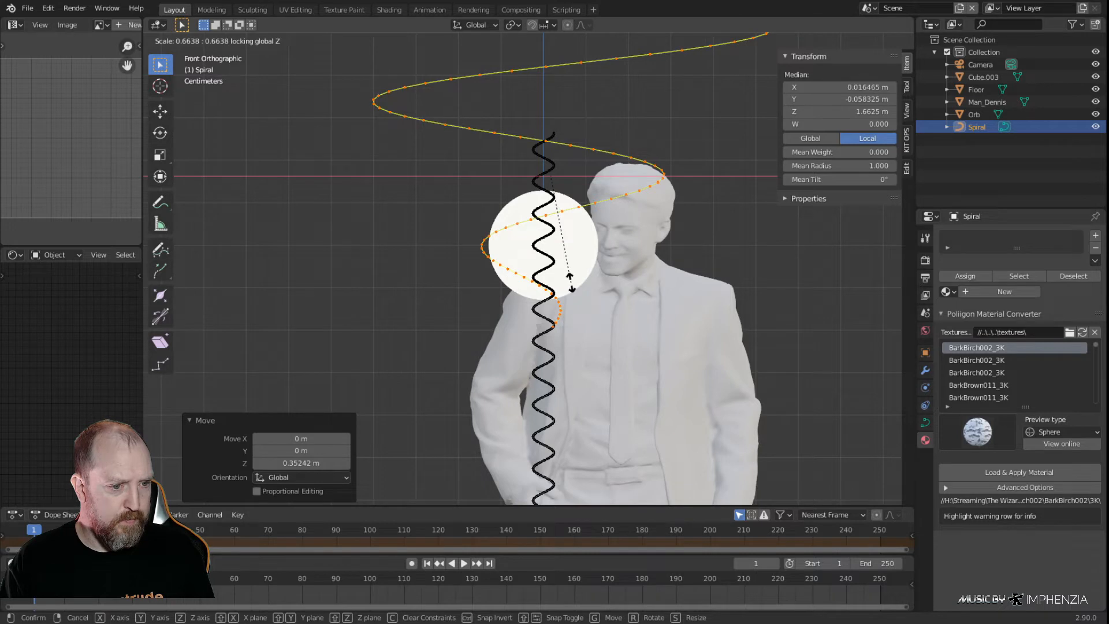
click(574, 288)
Shrink the upper spiral further by a factor of 0.547 in X and Y, and flatten it by 0.569 along Z
middle_drag(602, 340, 656, 208)
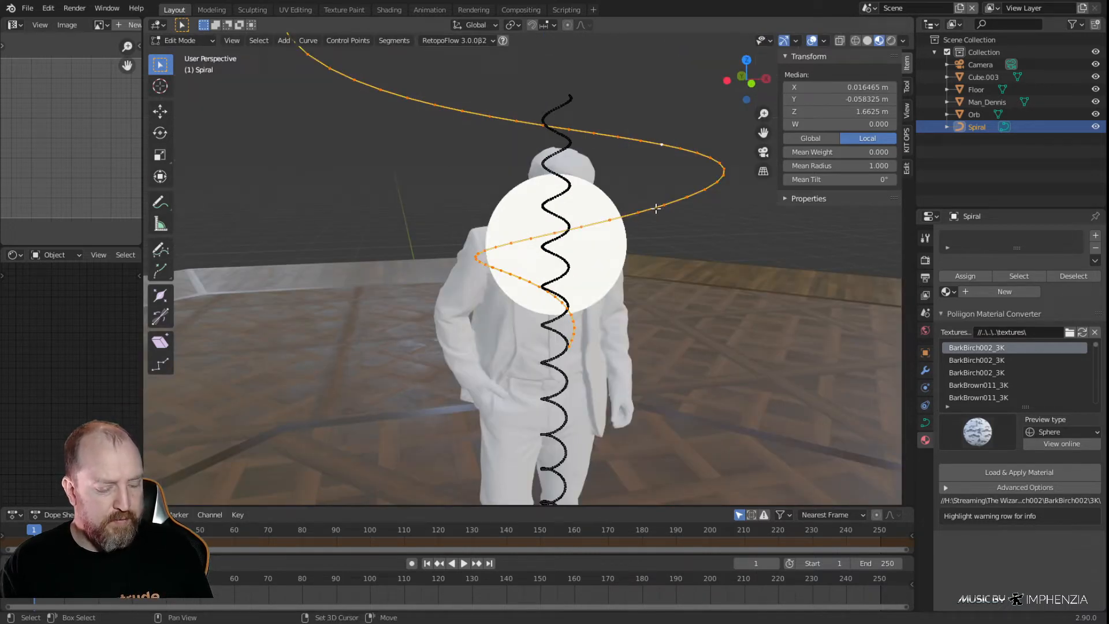
key(s)
key(shift+z)
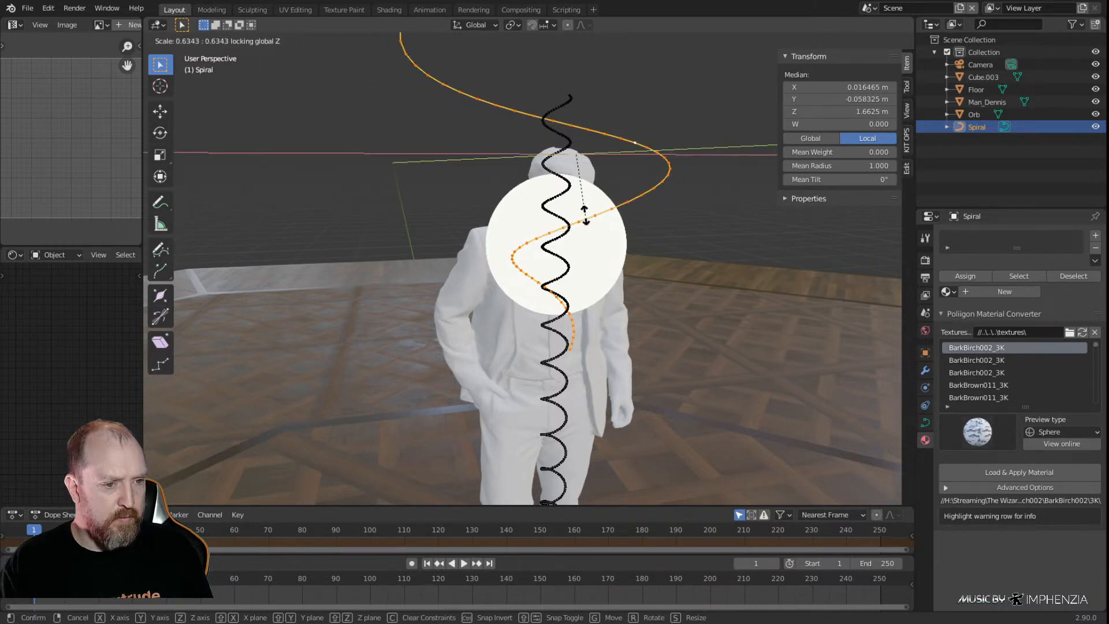
click(565, 207)
middle_drag(616, 242, 617, 330)
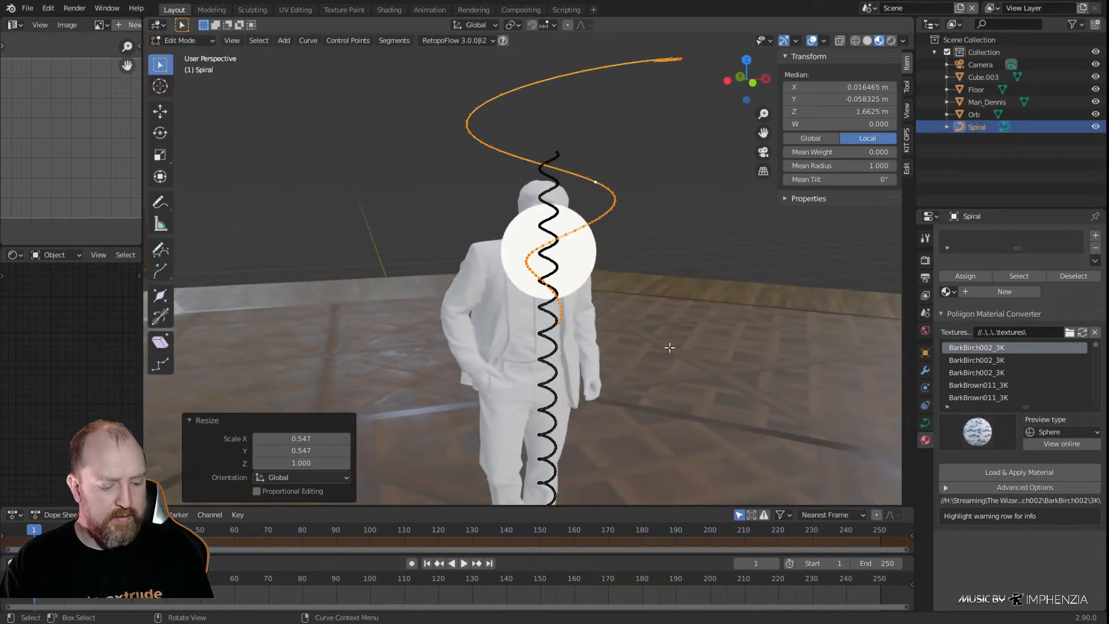
key(s)
key(z)
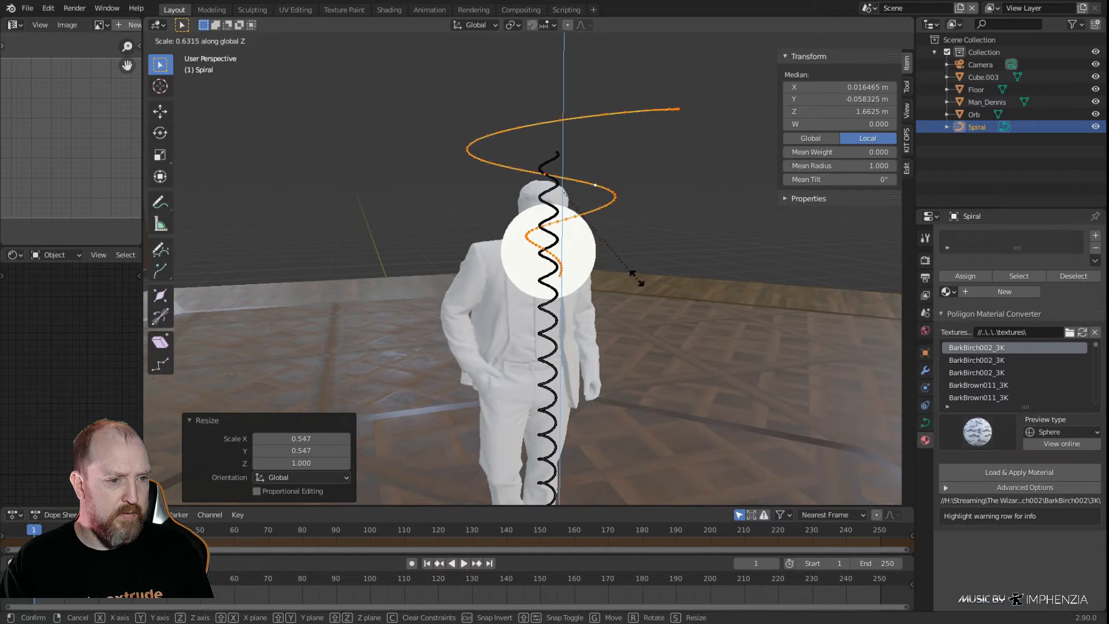
click(636, 265)
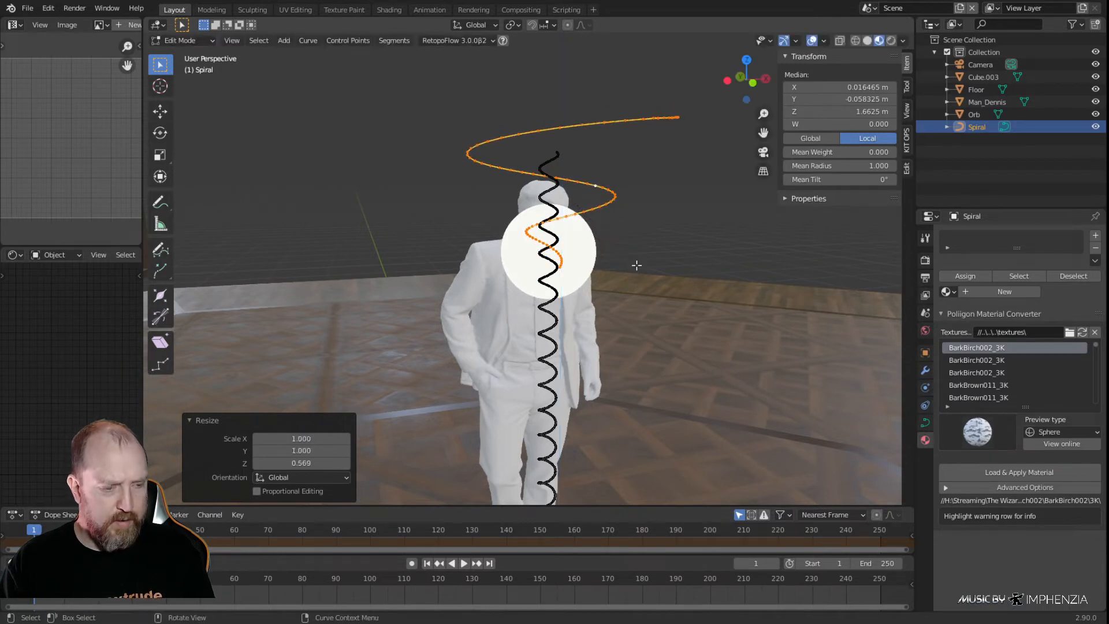
Move the upper spiral down about 0.231 m along Z so it surrounds the orb
key(KP_1)
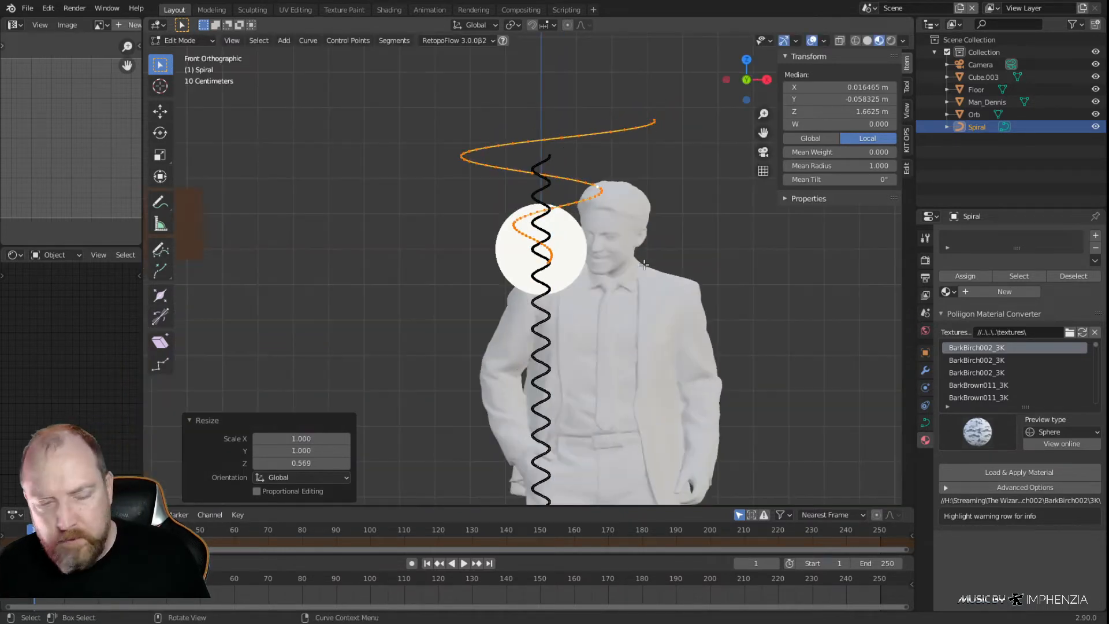
key(g)
key(z)
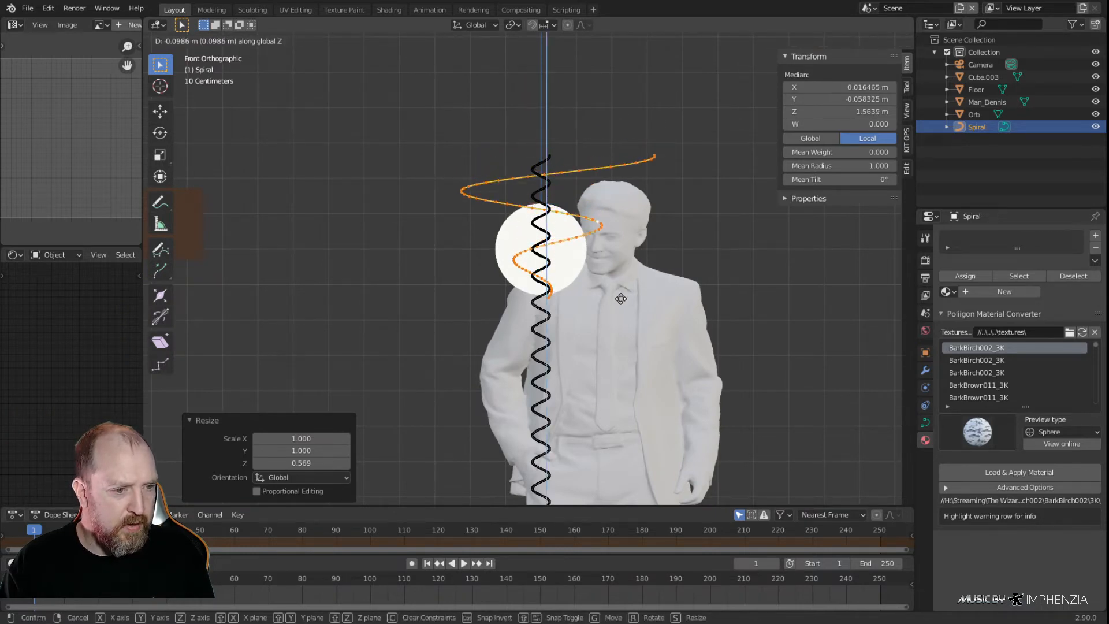
click(619, 344)
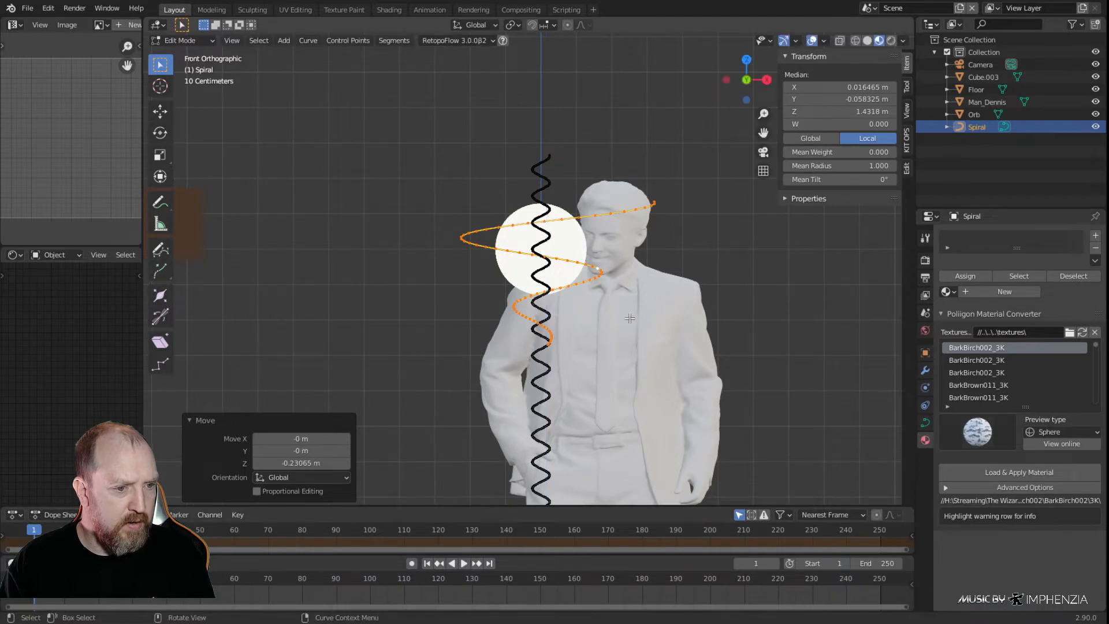
click(688, 163)
drag(703, 158, 451, 239)
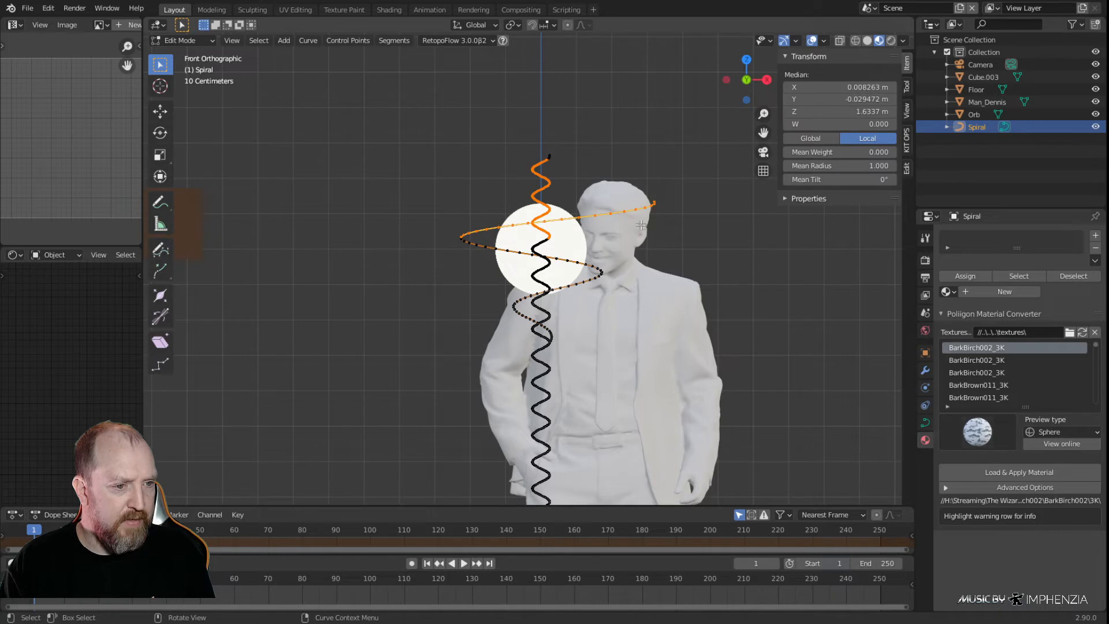
click(670, 213)
Select the upper spiral's run of points from its outer end round to the orb's edge and stretch it by 2.361 along Z
click(659, 197)
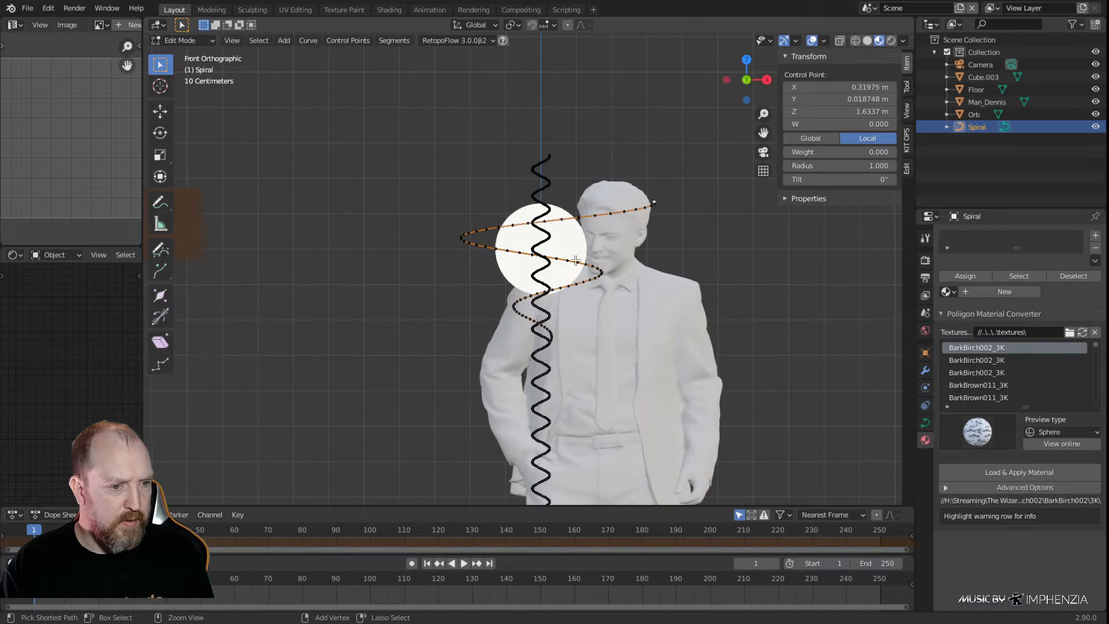
ctrl+click(578, 263)
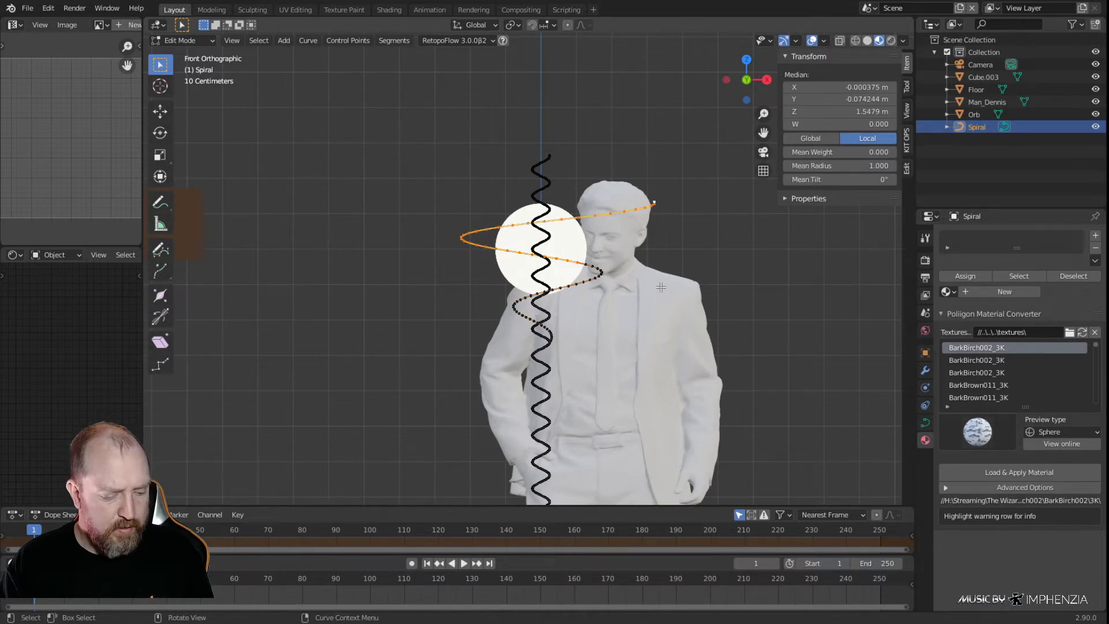
key(s)
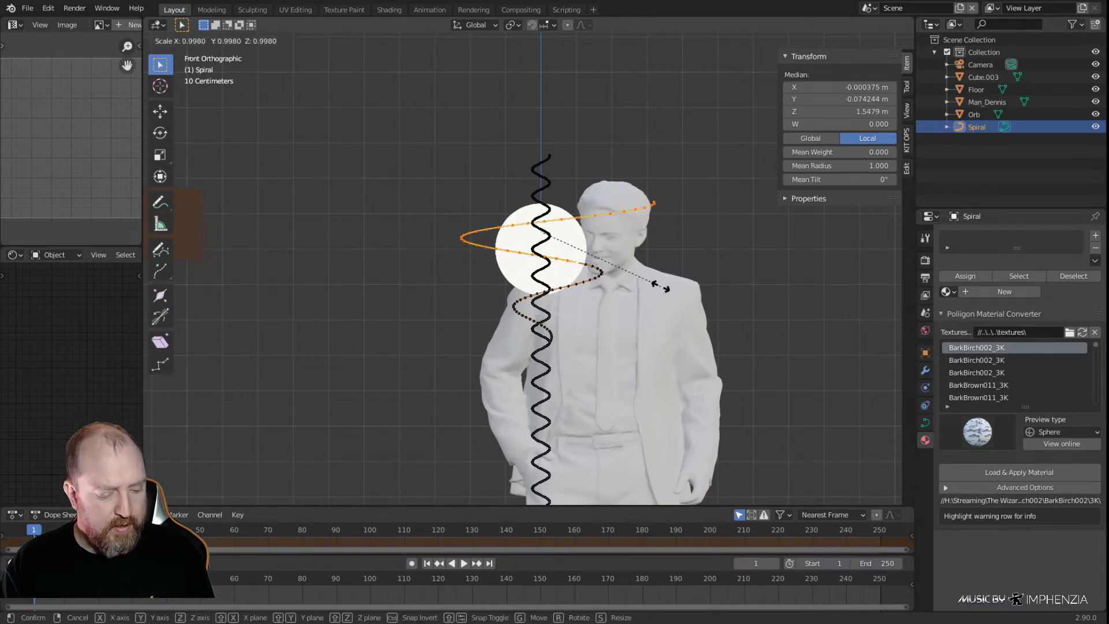
key(z)
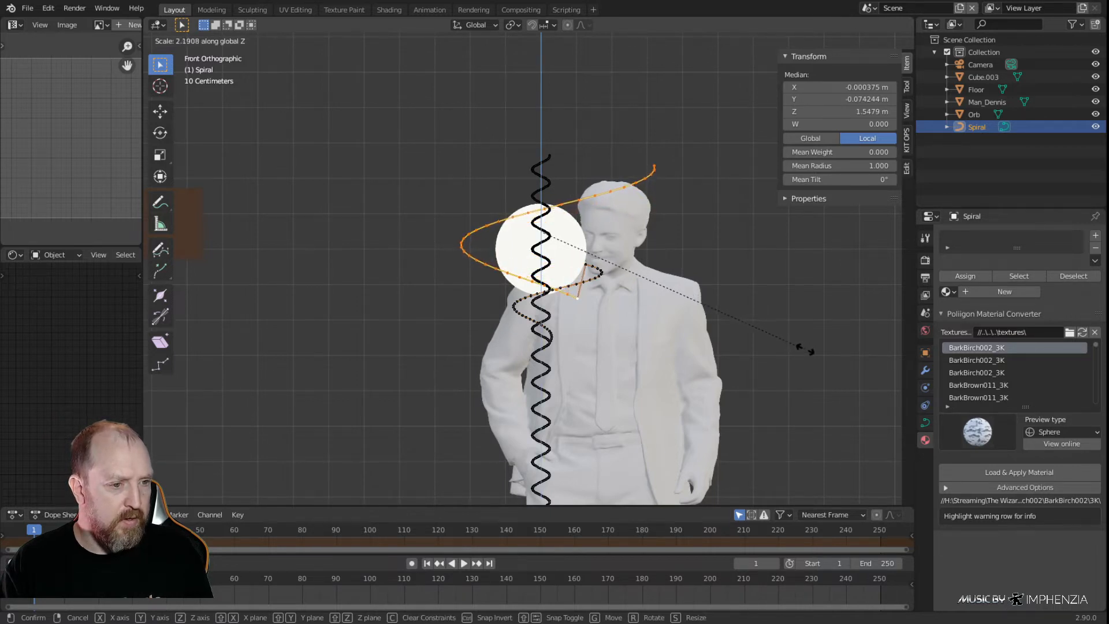
click(818, 363)
Raise the stretched outer run of the upper spiral about 0.116 m along Z
key(g)
key(z)
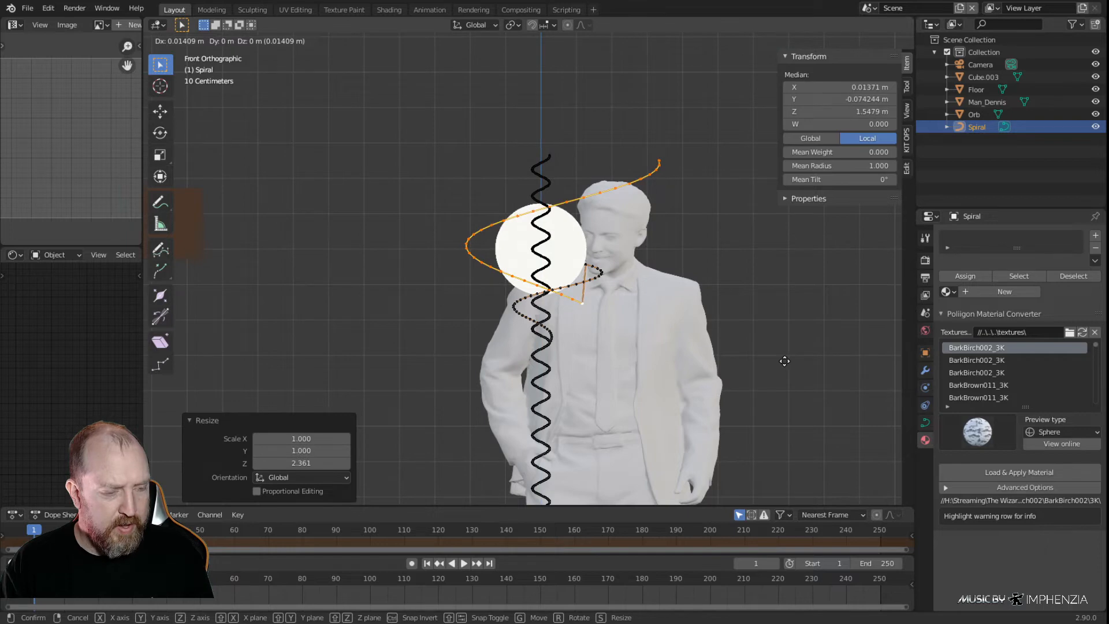
click(802, 320)
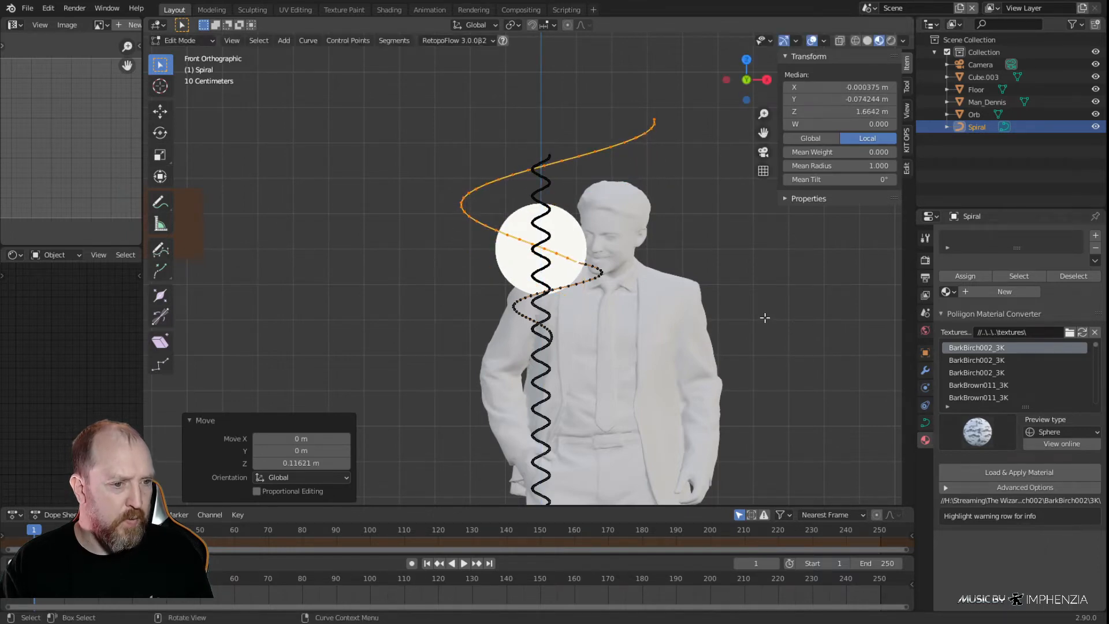
middle_drag(758, 314, 741, 442)
scroll(722, 380, up, 1)
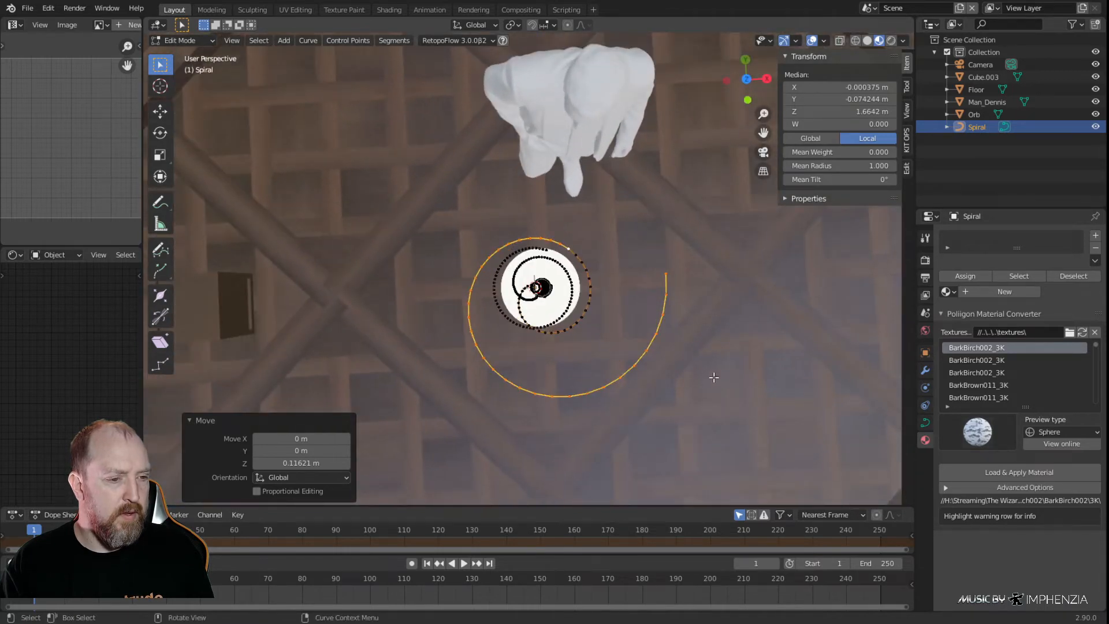
key(s)
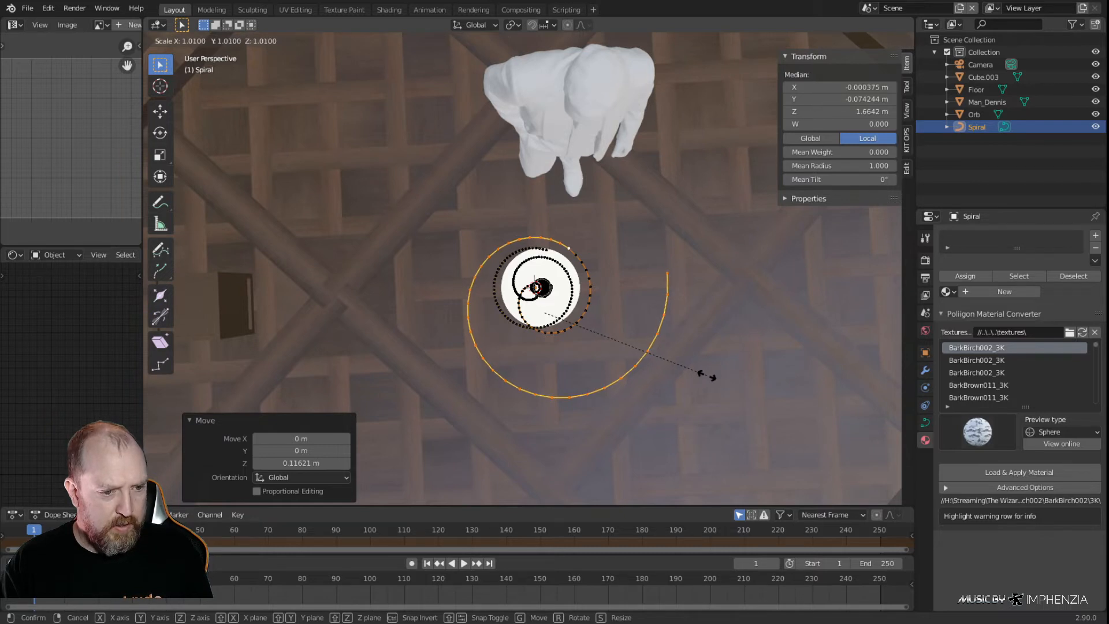
key(x)
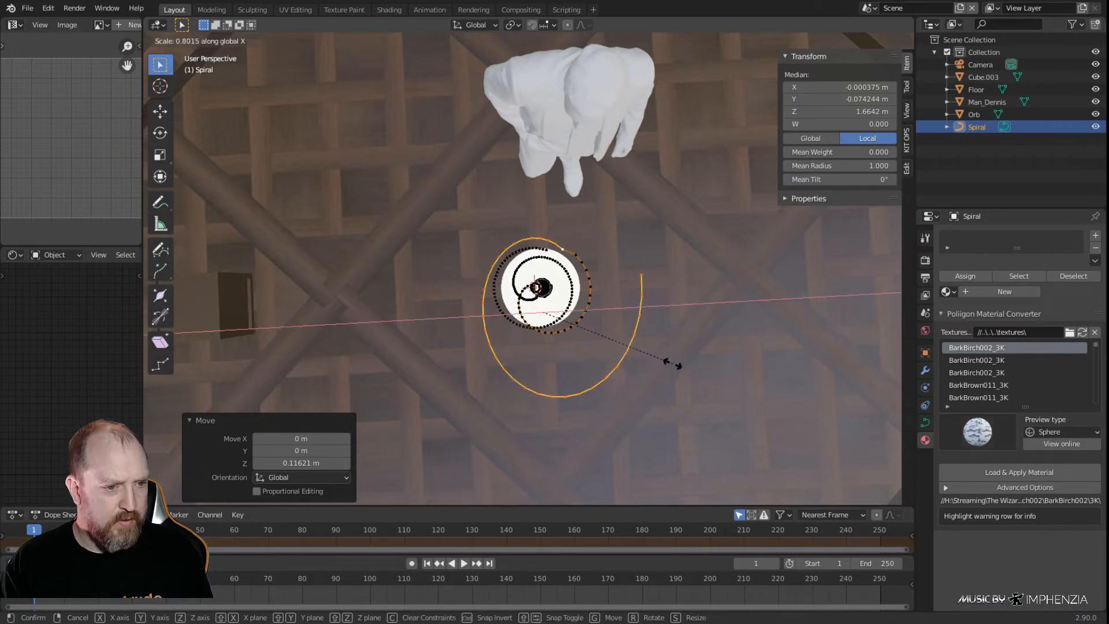
key(Escape)
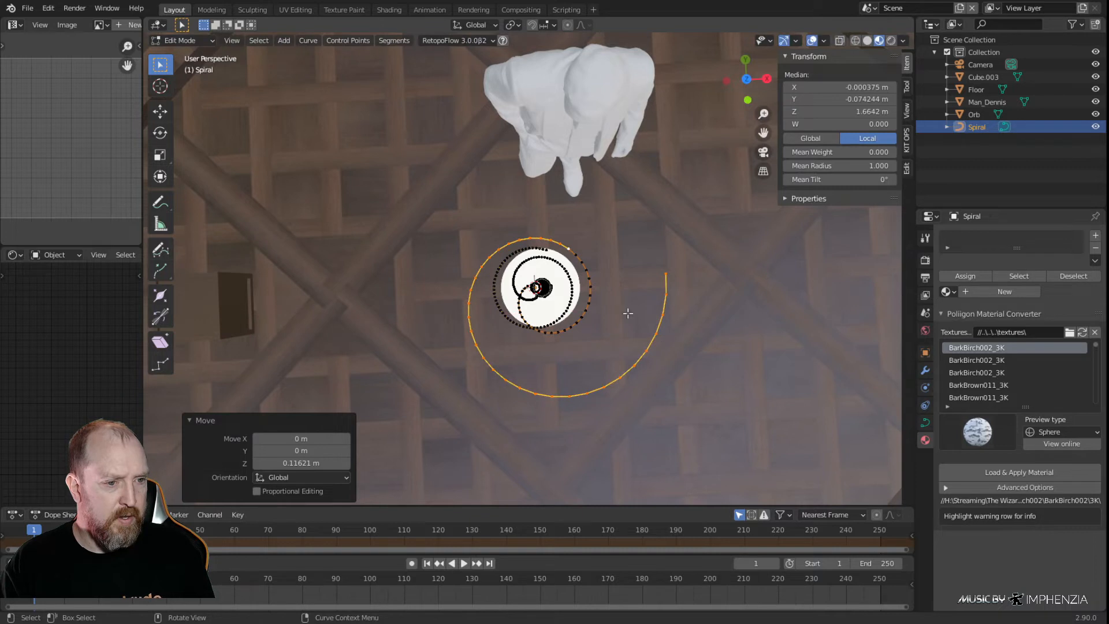
Limit the selection to the upper spiral's large outermost sweep and scale it by 0.695 along X
shift+click(520, 239)
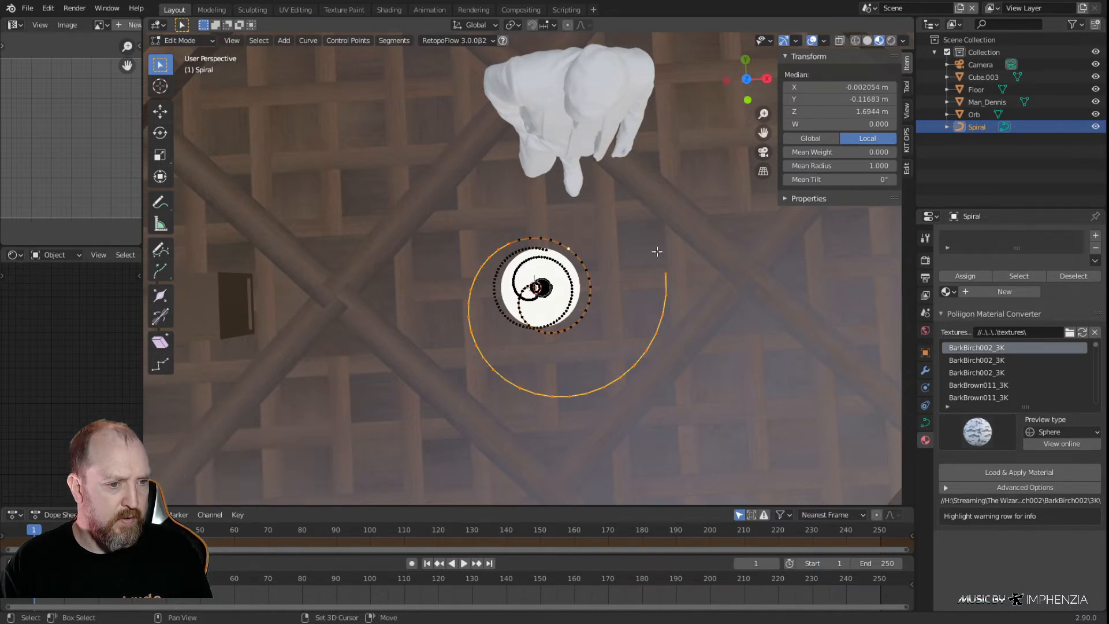
key(s)
key(x)
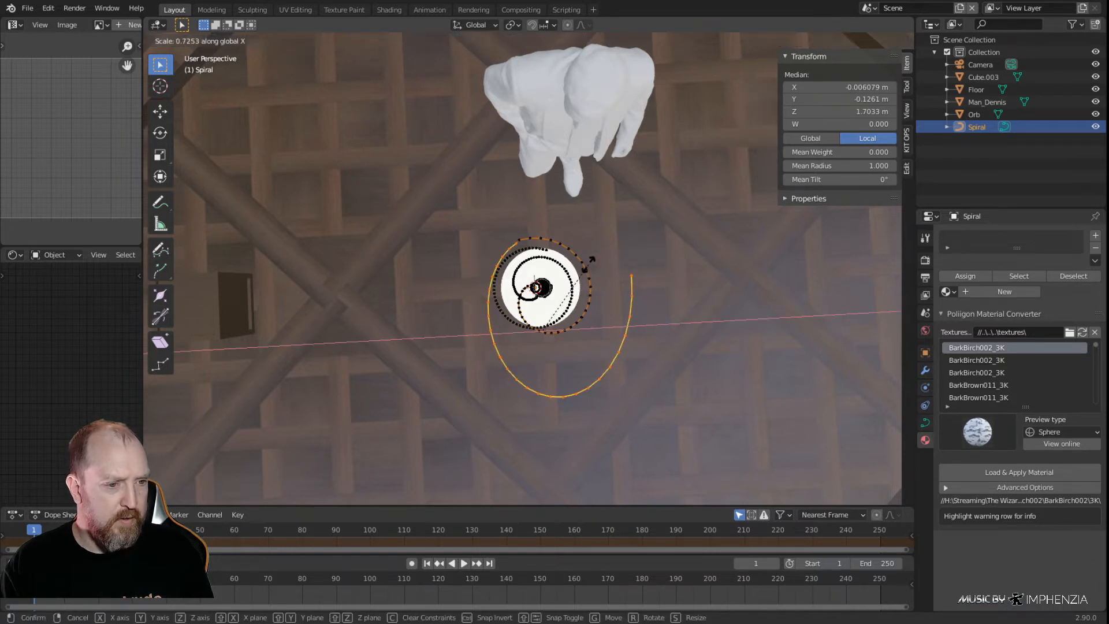
click(583, 264)
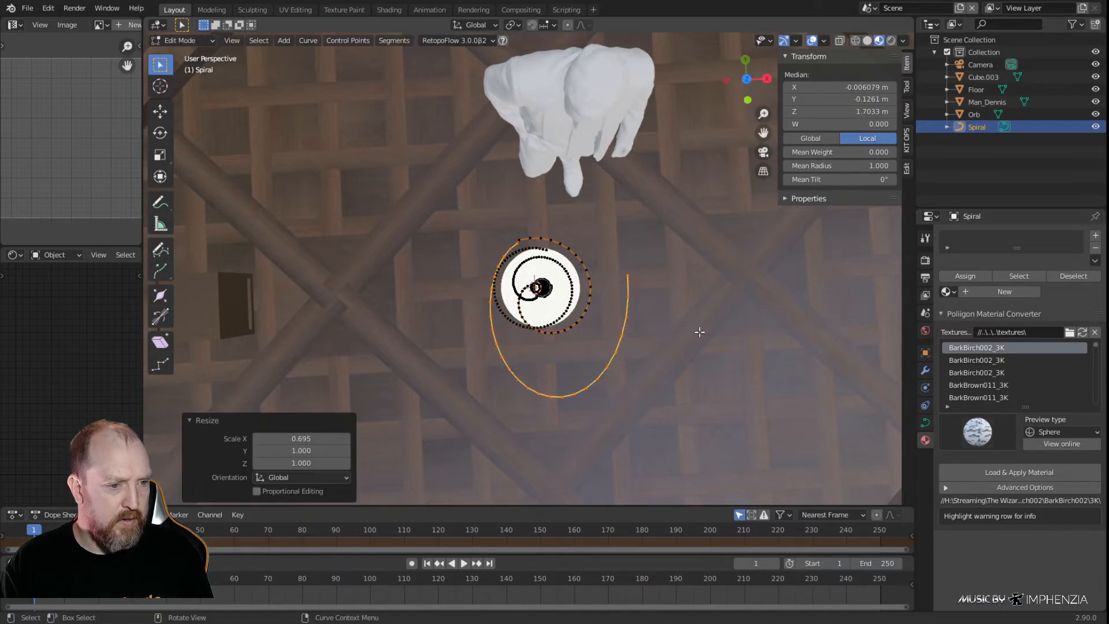
Rotate the upper spiral's large outermost sweep by about 8.14° around Z
scroll(655, 337, up, 2)
key(r)
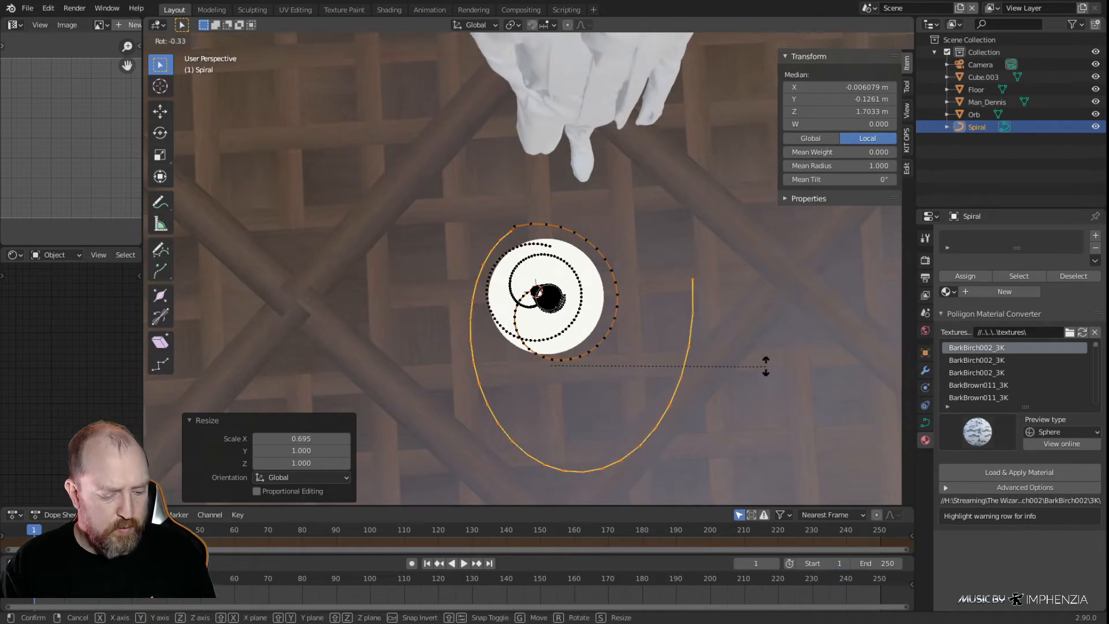
key(z)
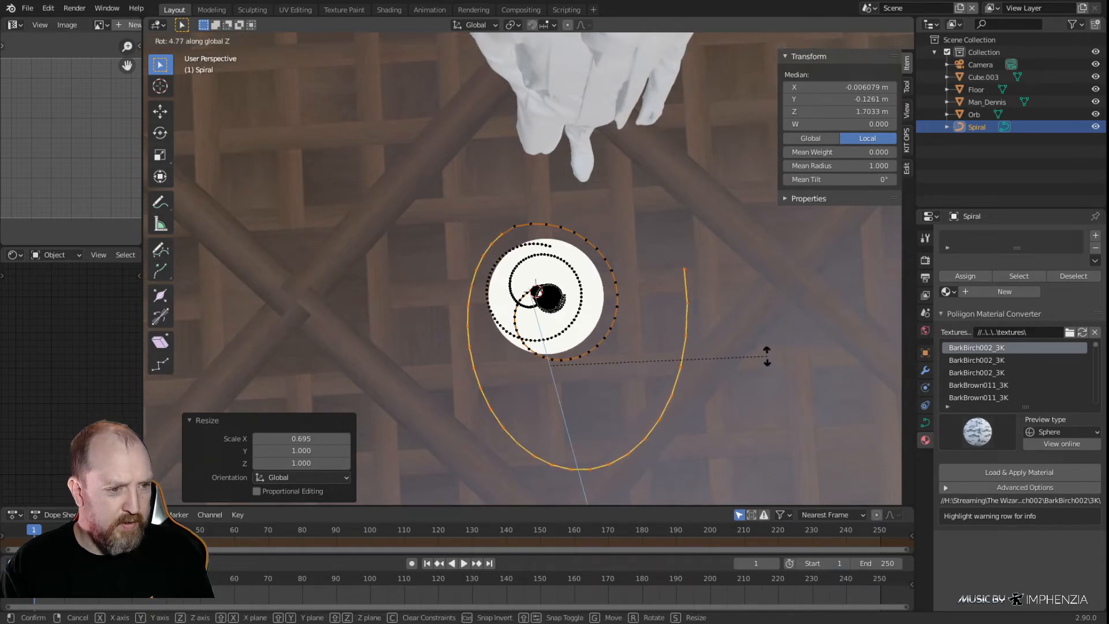
click(769, 343)
Nudge the outermost sweep slightly along Z, and raise the single control point in front of the orb about 0.003 m
middle_drag(737, 342, 580, 246)
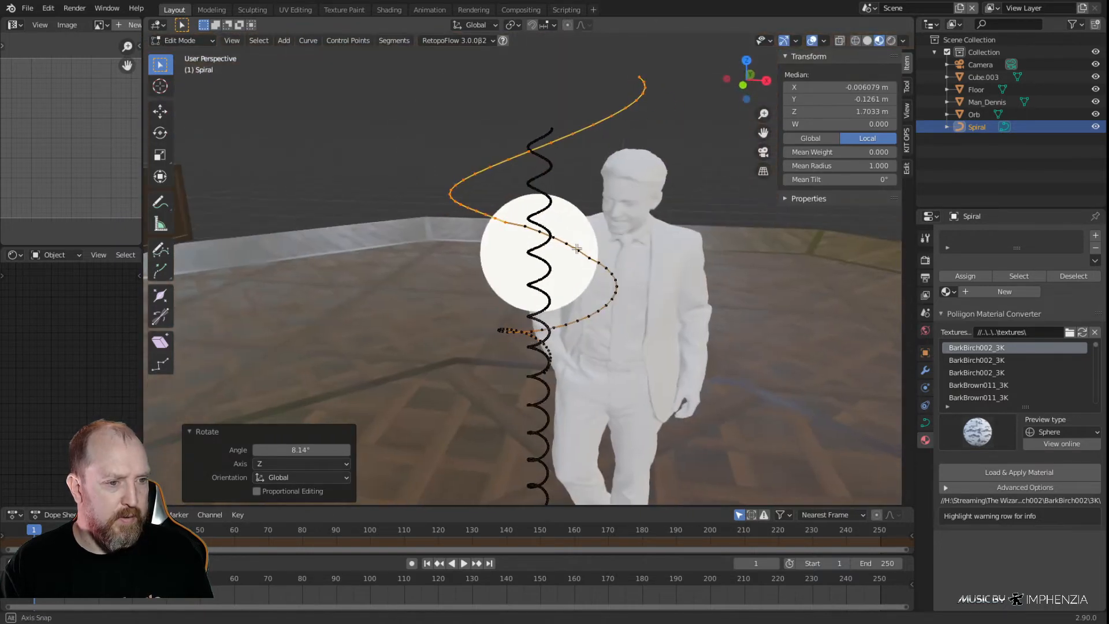
key(g)
key(z)
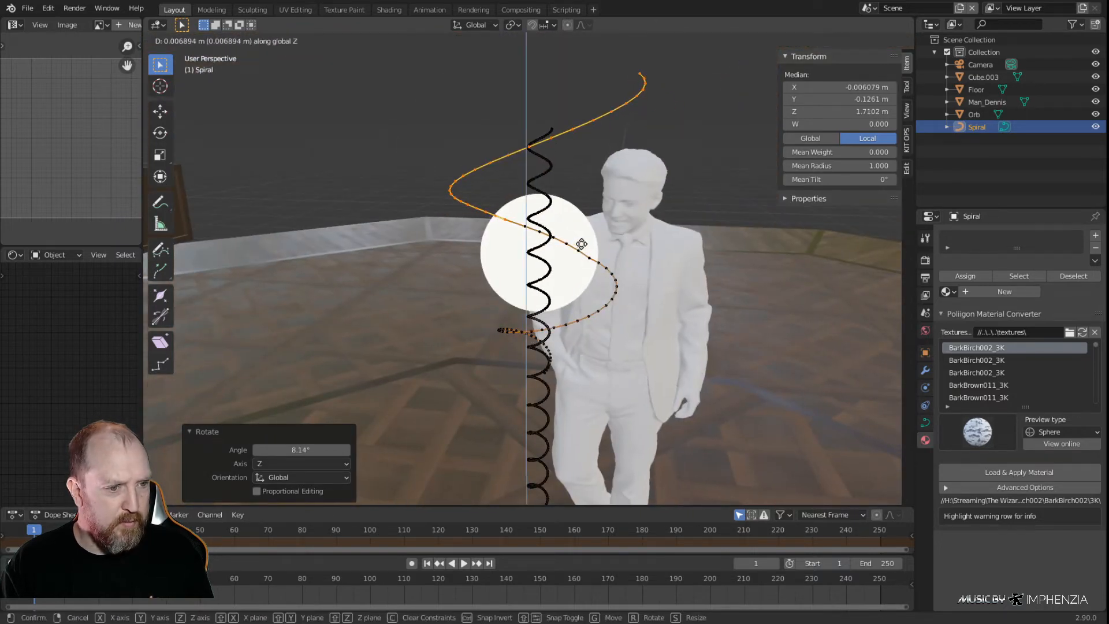
click(580, 246)
middle_drag(580, 247, 579, 254)
click(579, 254)
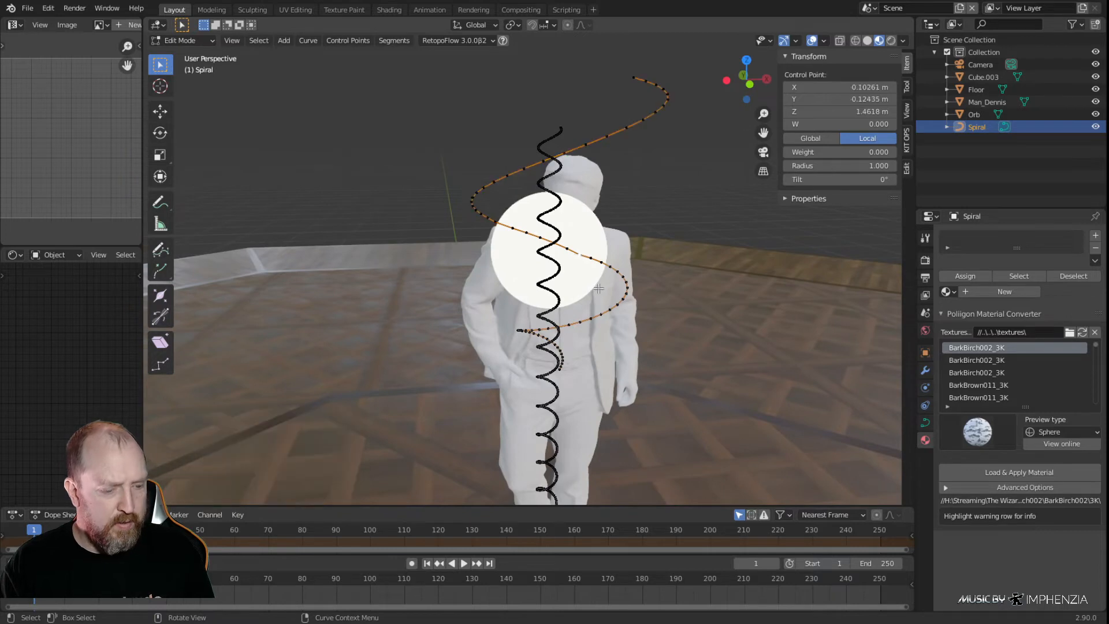
key(g)
key(z)
click(595, 284)
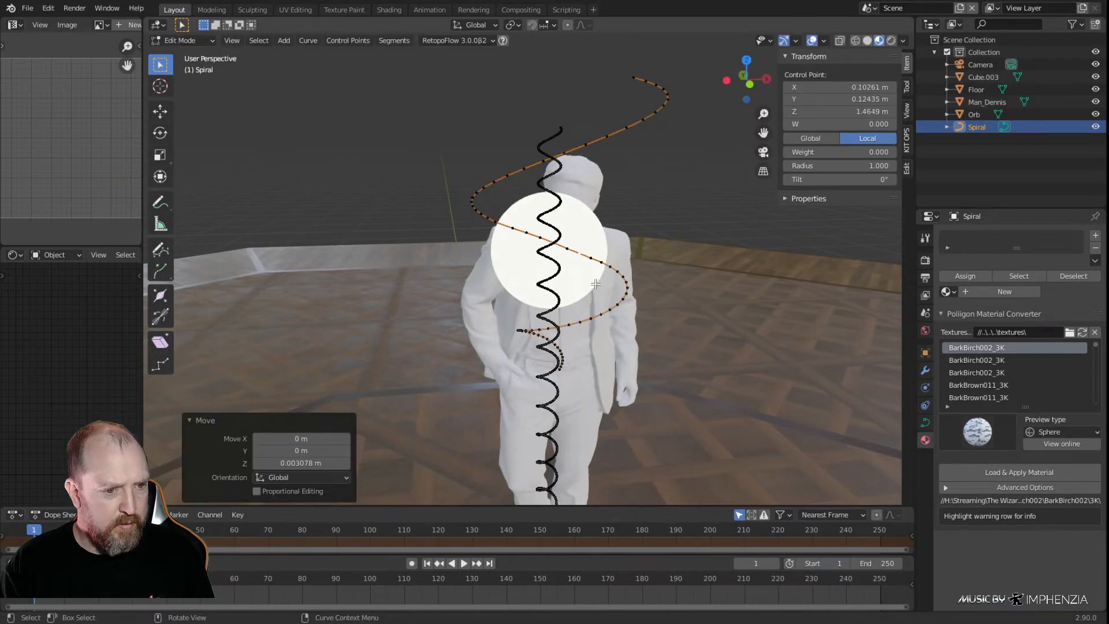
Select the upper spiral's points from the orb's front edge to its outer end and subdivide them with 1 cut
middle_drag(562, 296, 578, 305)
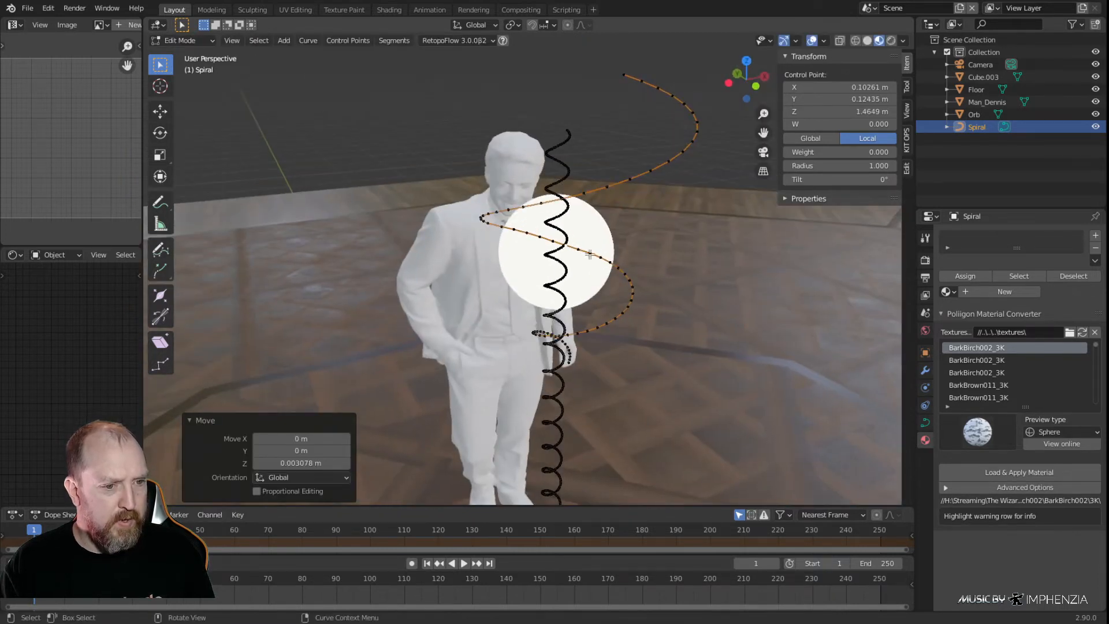
click(599, 258)
ctrl+click(622, 75)
right_click(621, 74)
click(589, 35)
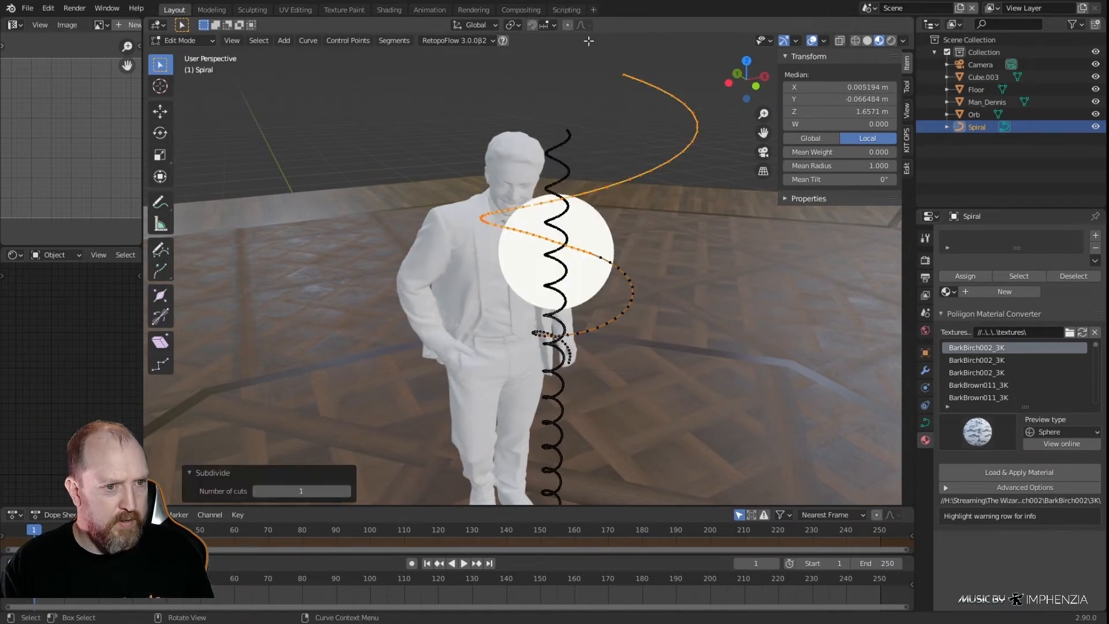
click(722, 249)
Select the whole upper spiral and shift it about -0.005 m in X and 0.017 m in Y to meet the column coil
middle_drag(722, 248, 607, 223)
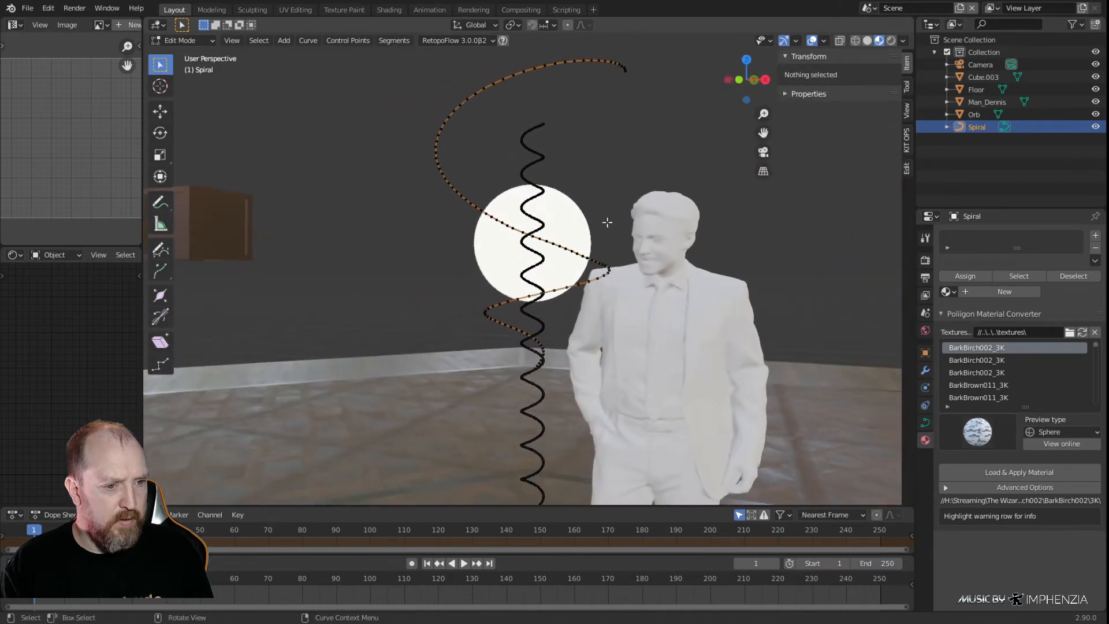
key(a)
middle_drag(639, 270, 763, 303)
key(KP_7)
scroll(589, 345, up, 5)
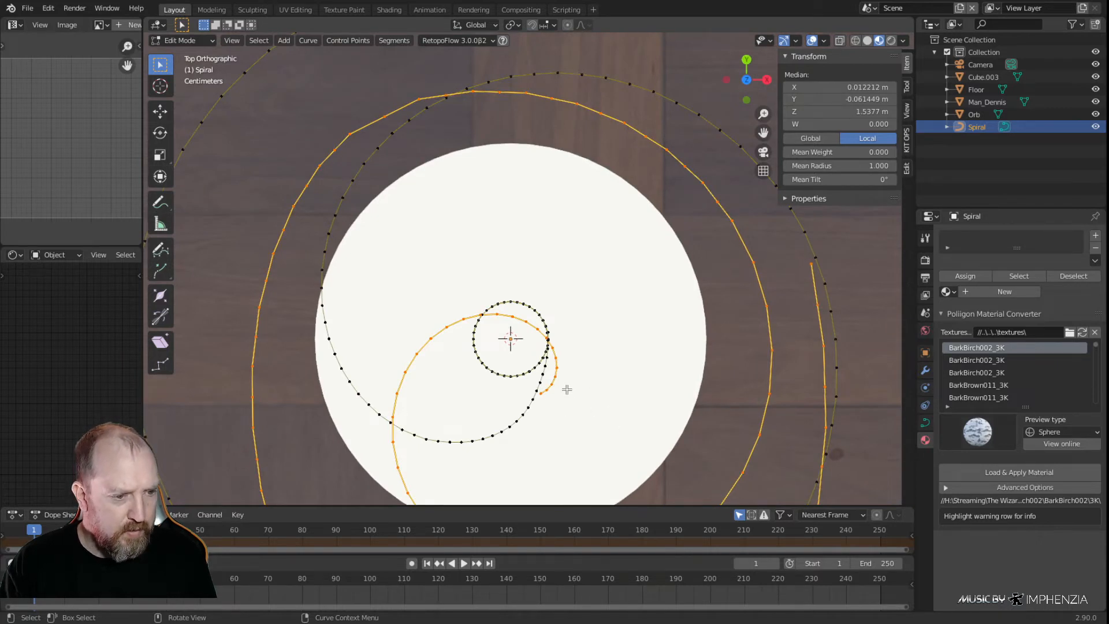
key(g)
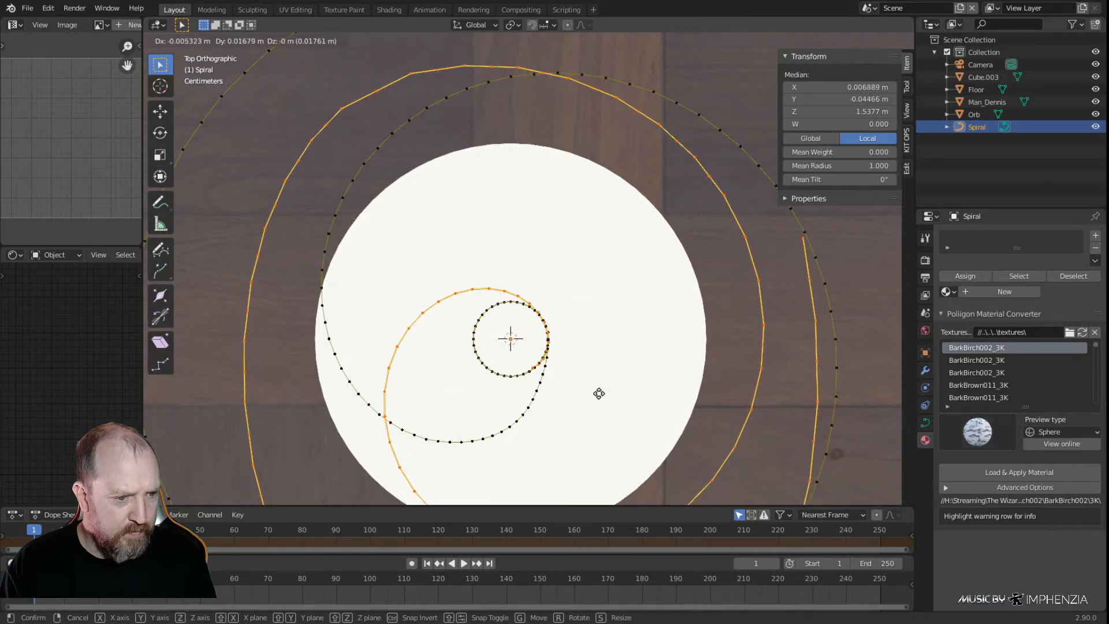
click(599, 393)
Lower the upper spiral about 0.018 m along Z so its lower end overlaps the column coil
middle_drag(599, 394, 429, 223)
key(g)
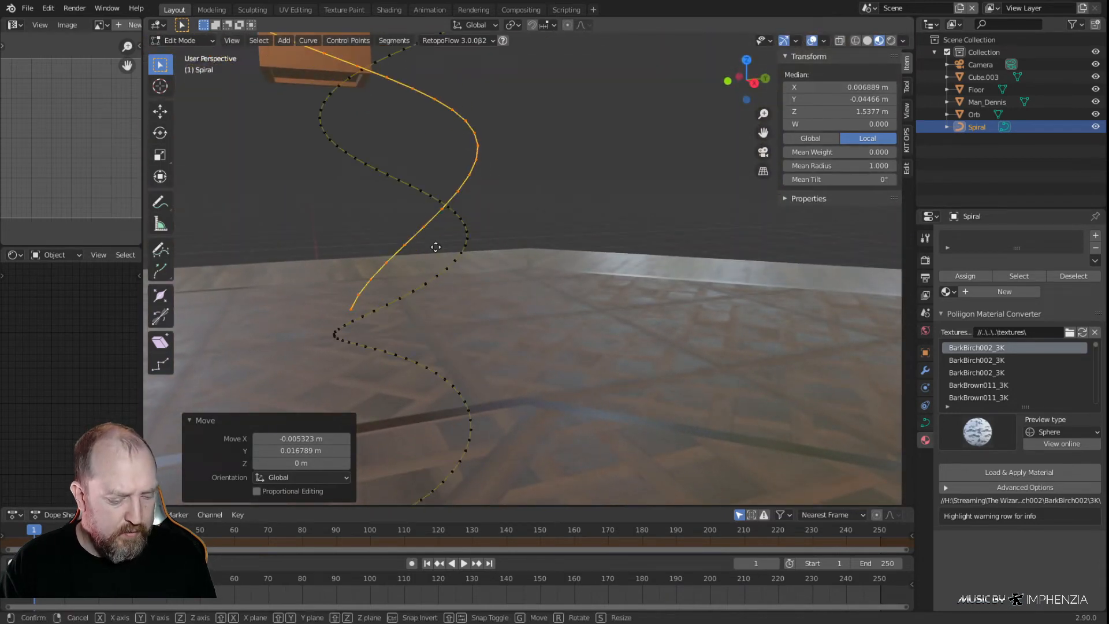
key(z)
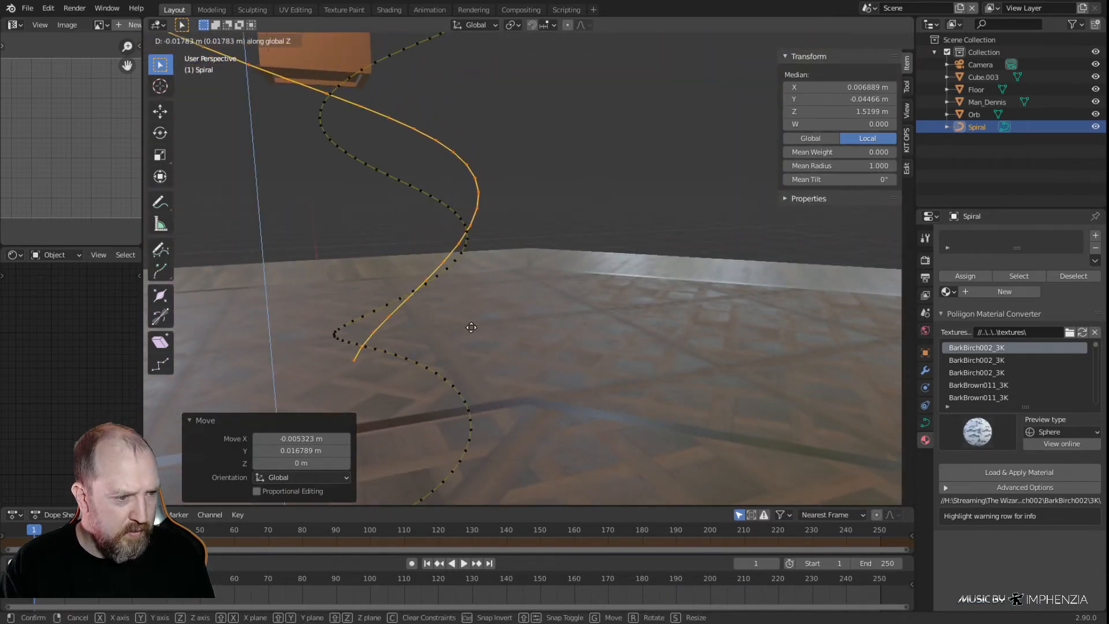
click(467, 326)
Set the viewport's clip start distance to 0.001 m
middle_drag(465, 329, 520, 304)
drag(758, 137, 877, 102)
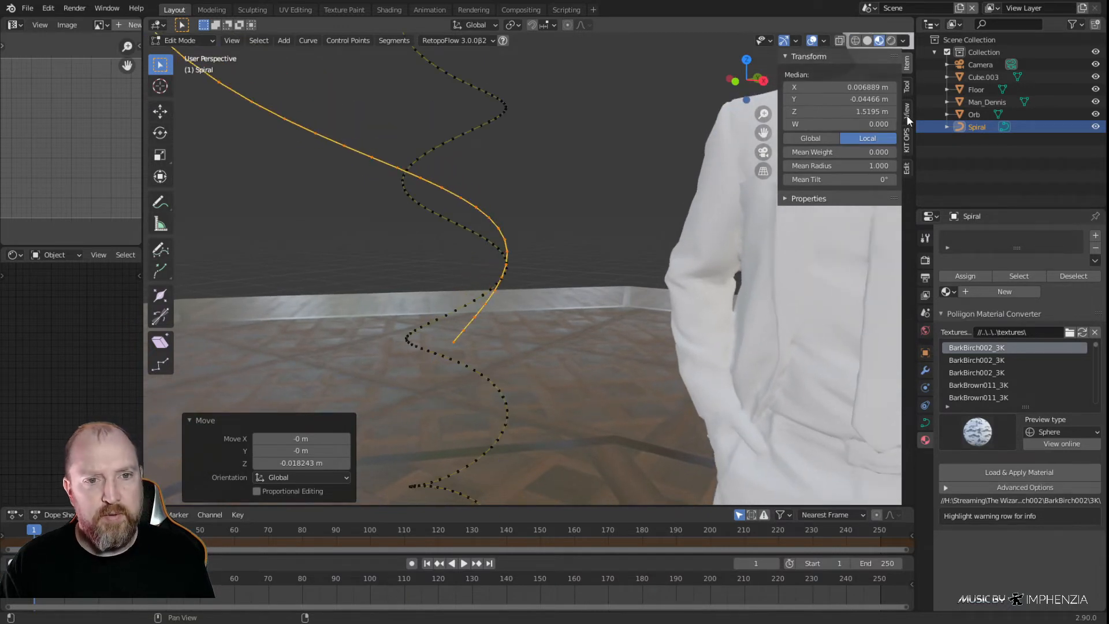
click(908, 115)
click(877, 89)
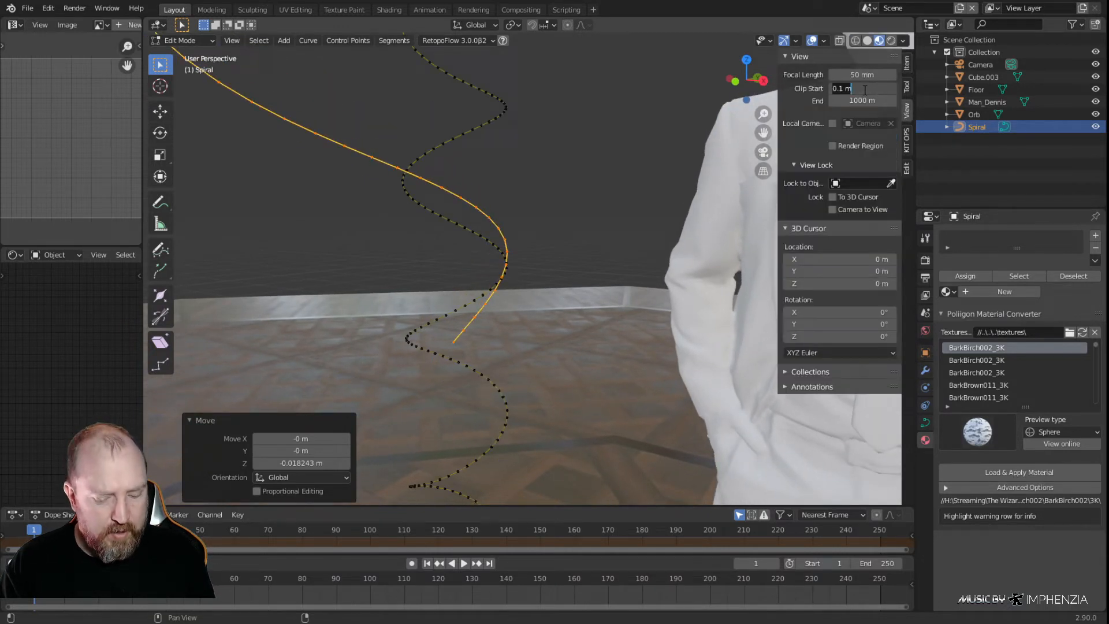
key(Return)
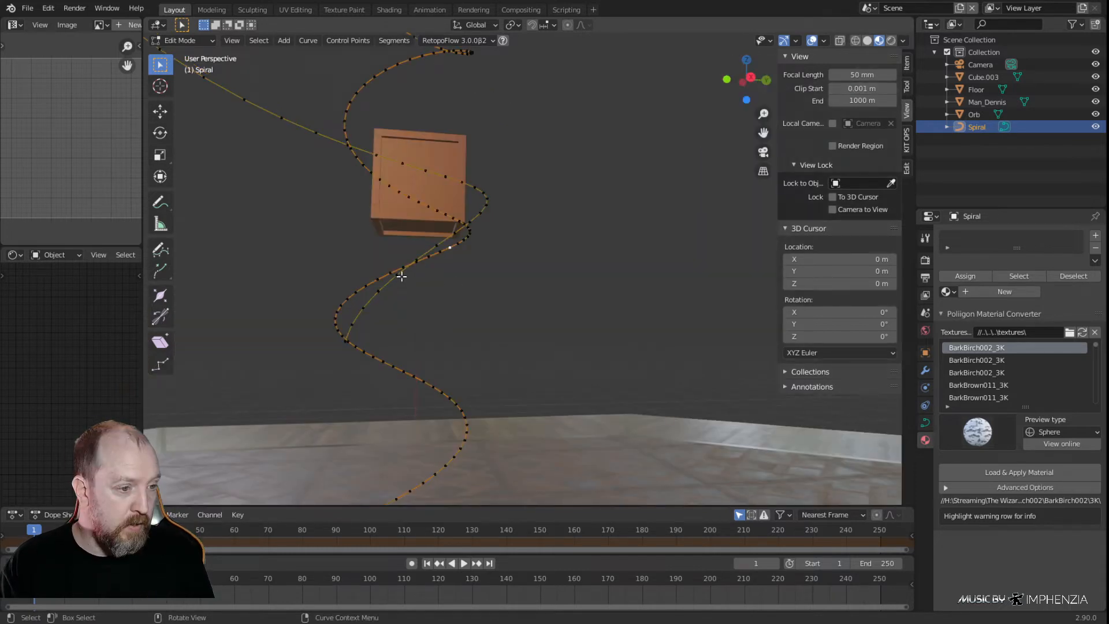
Select the upper spiral's surplus points at its lower end, below the crossing with the column coil, and delete them
ctrl+click(345, 342)
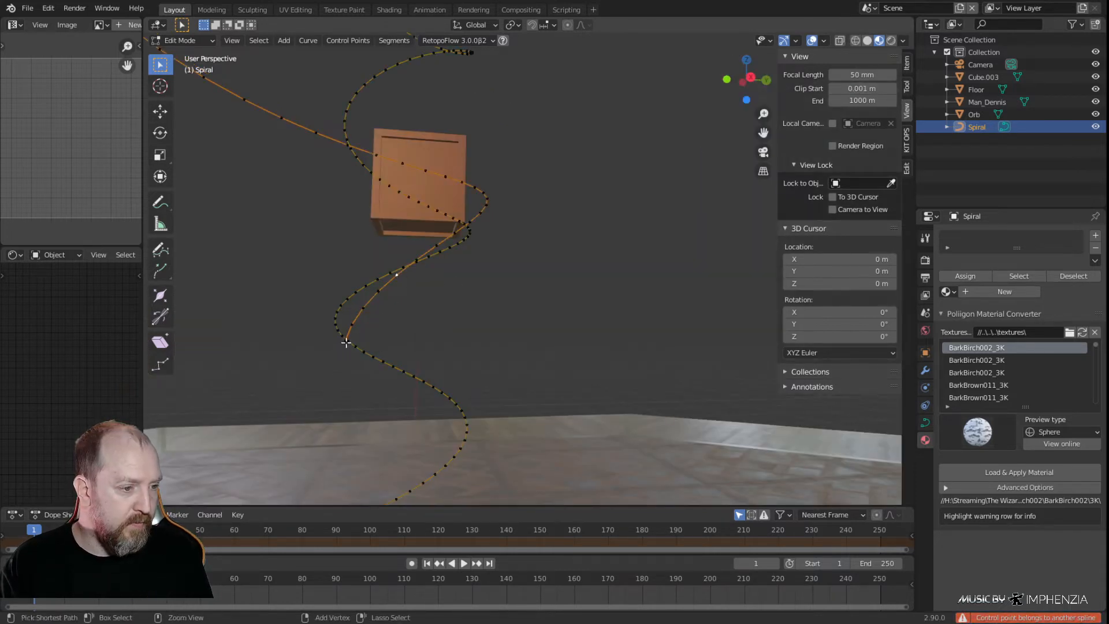
key(x)
click(411, 323)
middle_drag(418, 314, 415, 261)
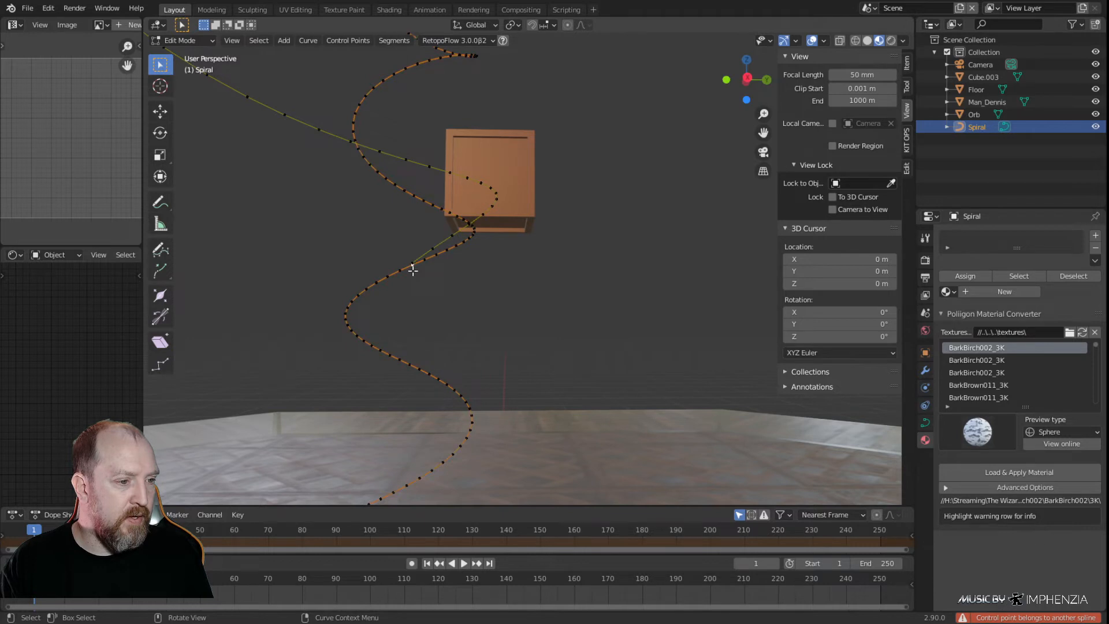
Select the column coil's points from the crossing up through the orb to its upper end and delete them
scroll(433, 279, down, 5)
shift+middle_drag(451, 139, 437, 502)
key(l)
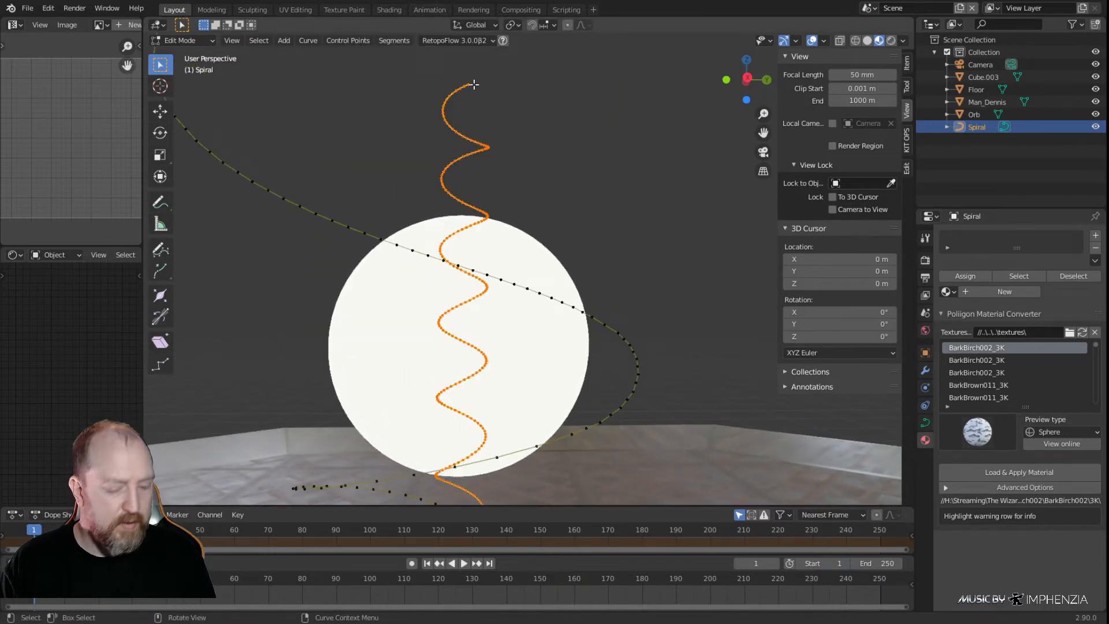
key(x)
click(470, 85)
Select the upper spiral's run from the orb's upper edge to its outer end and delete it
middle_drag(450, 110, 500, 285)
middle_drag(527, 345, 547, 360)
middle_drag(460, 262, 443, 241)
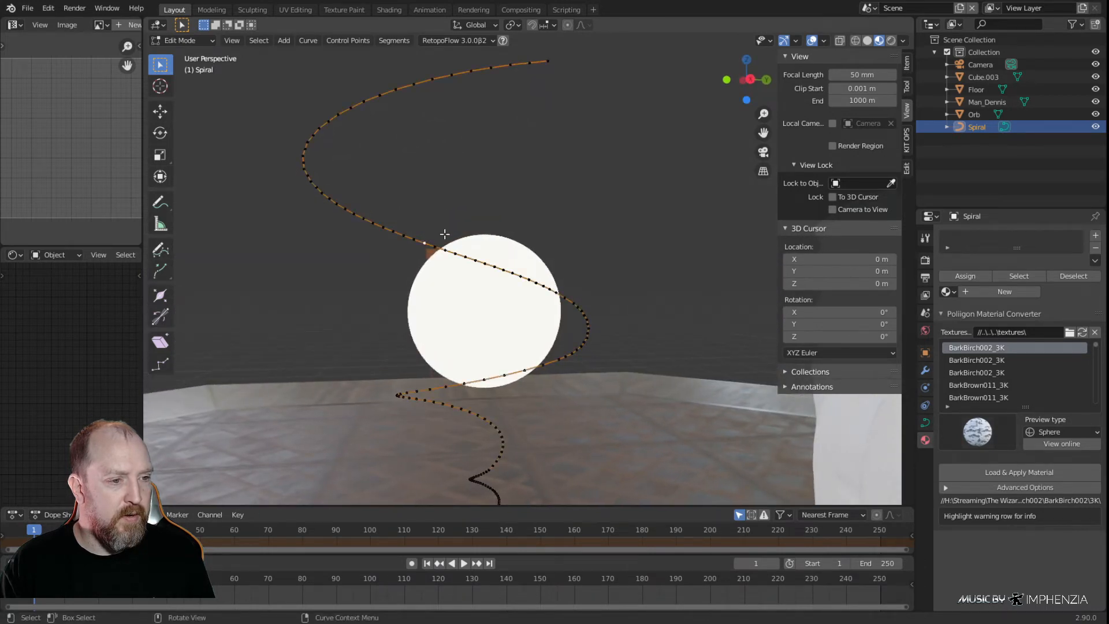
scroll(503, 205, down, 2)
ctrl+click(539, 132)
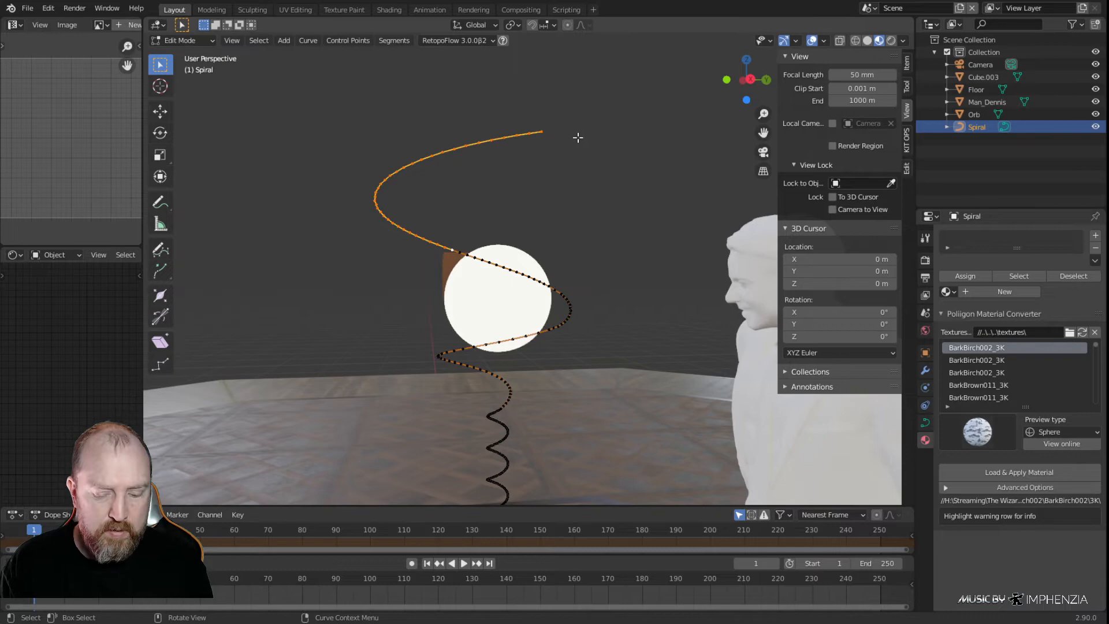
key(x)
click(544, 140)
Select all control points of the spiral stand and apply Smooth to them repeatedly, finishing with everything deselected
middle_drag(540, 237, 509, 275)
scroll(557, 422, up, 3)
shift+middle_drag(552, 419, 522, 243)
scroll(542, 209, up, 3)
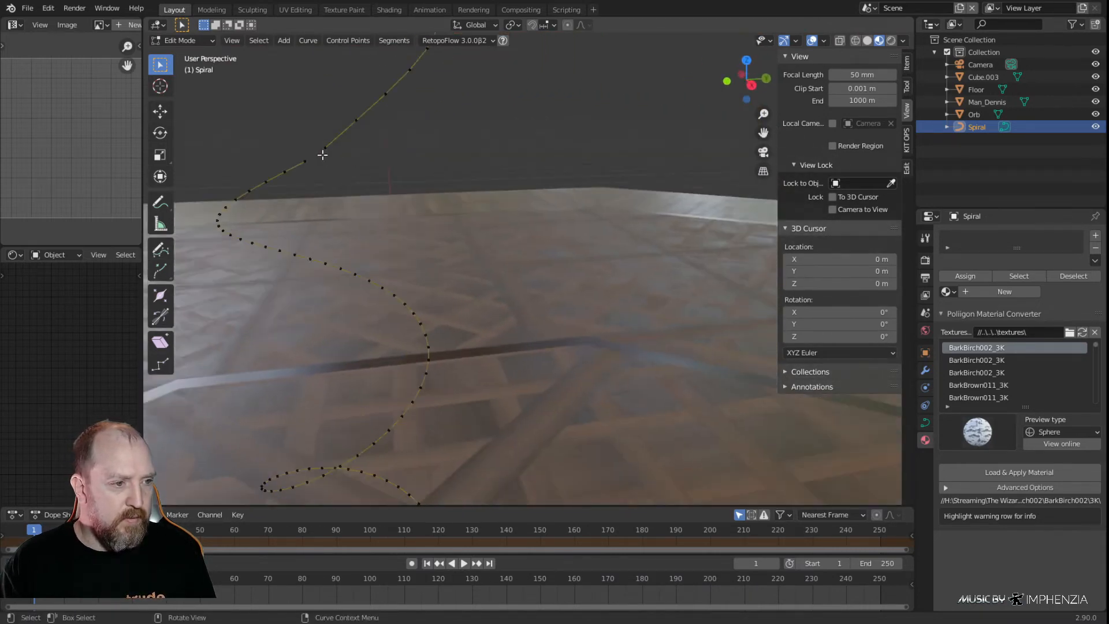
middle_drag(346, 197, 379, 267)
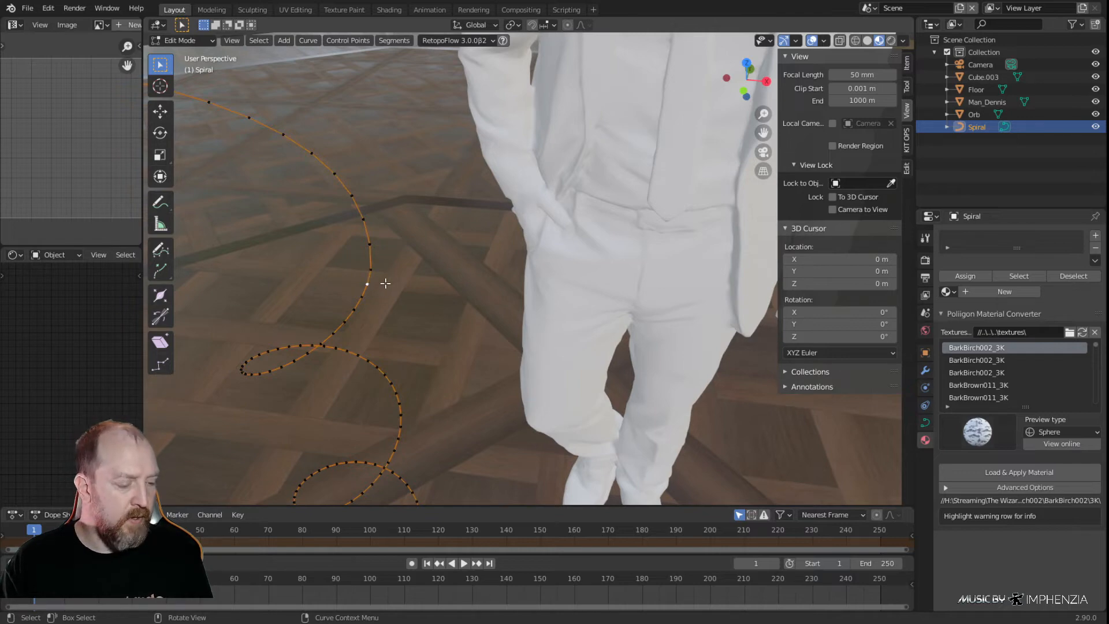
key(a)
scroll(383, 284, down, 3)
scroll(409, 290, down, 5)
key(F3)
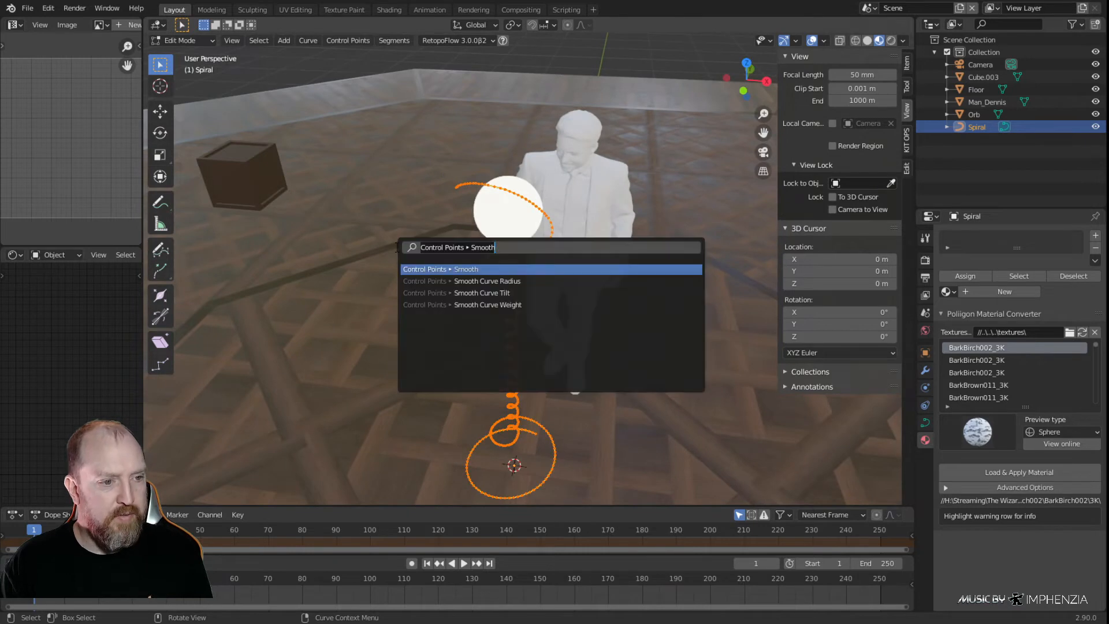
click(501, 269)
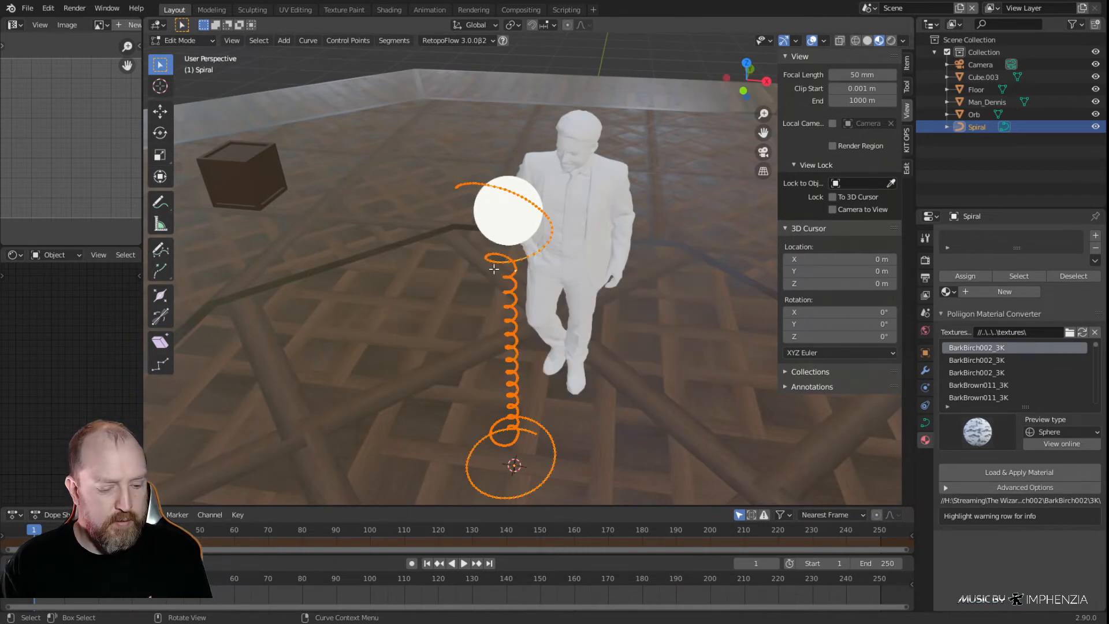
key(F3)
click(587, 290)
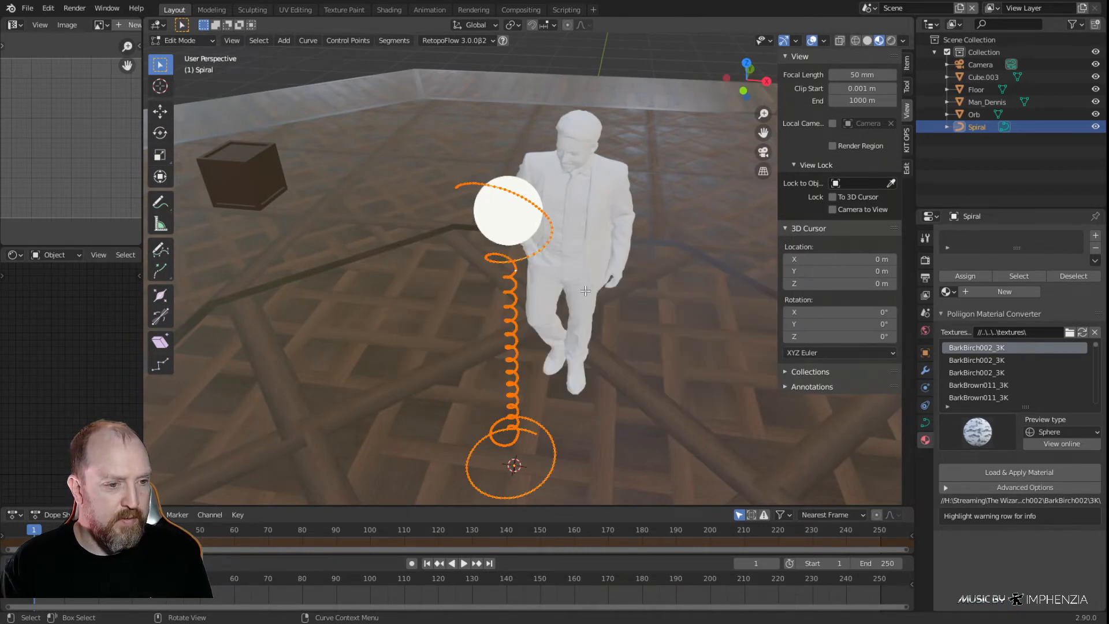
key(F3)
click(673, 310)
key(F3)
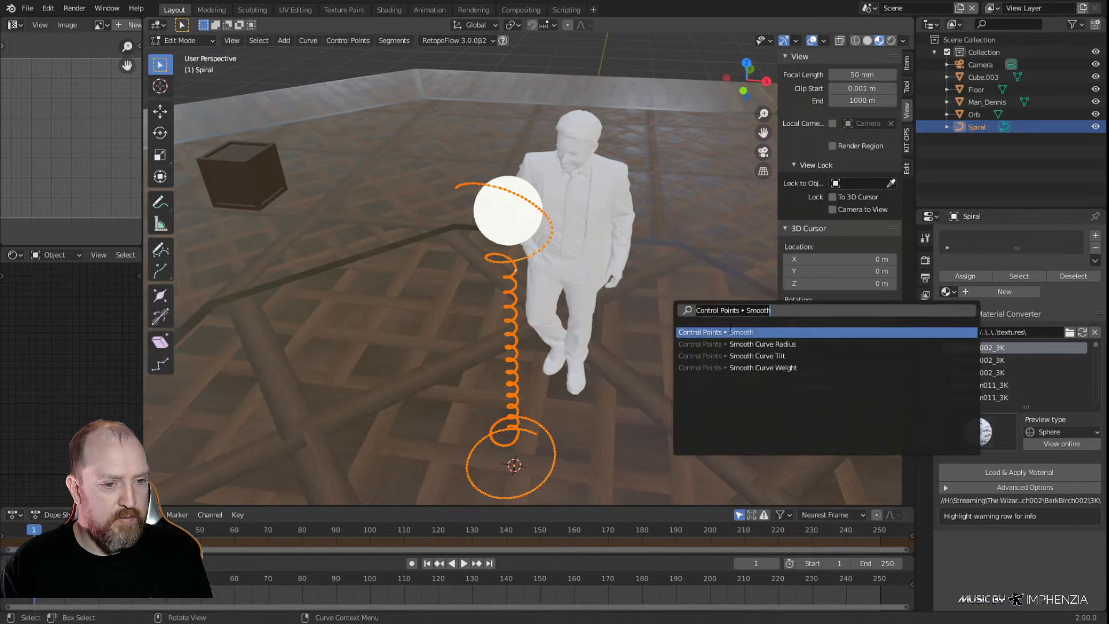
click(731, 331)
key(F3)
click(817, 353)
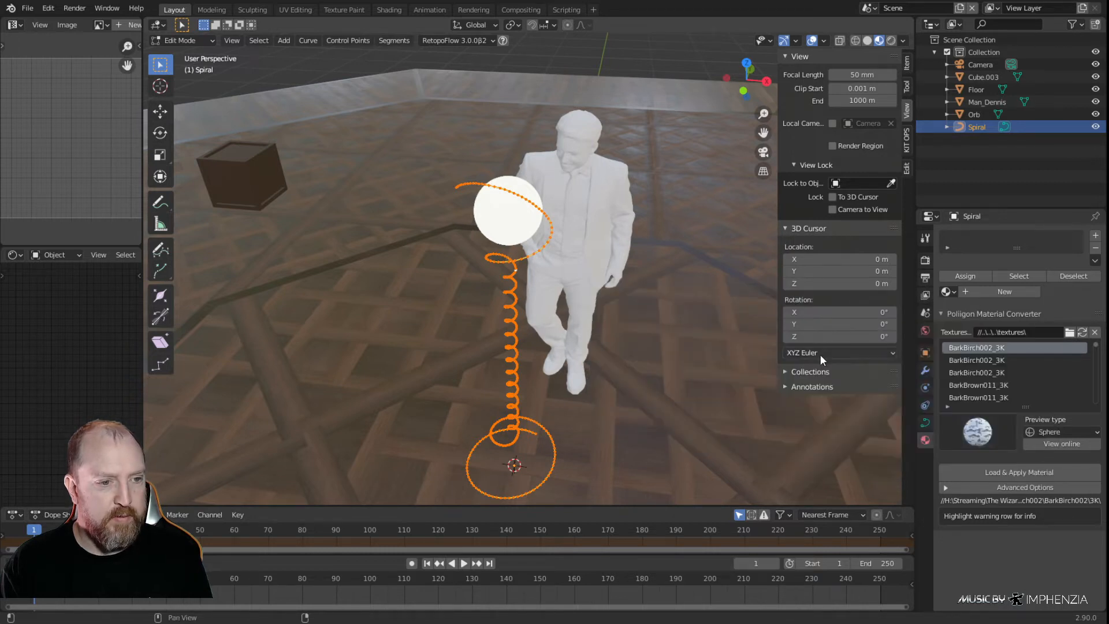
key(F3)
click(863, 382)
key(F3)
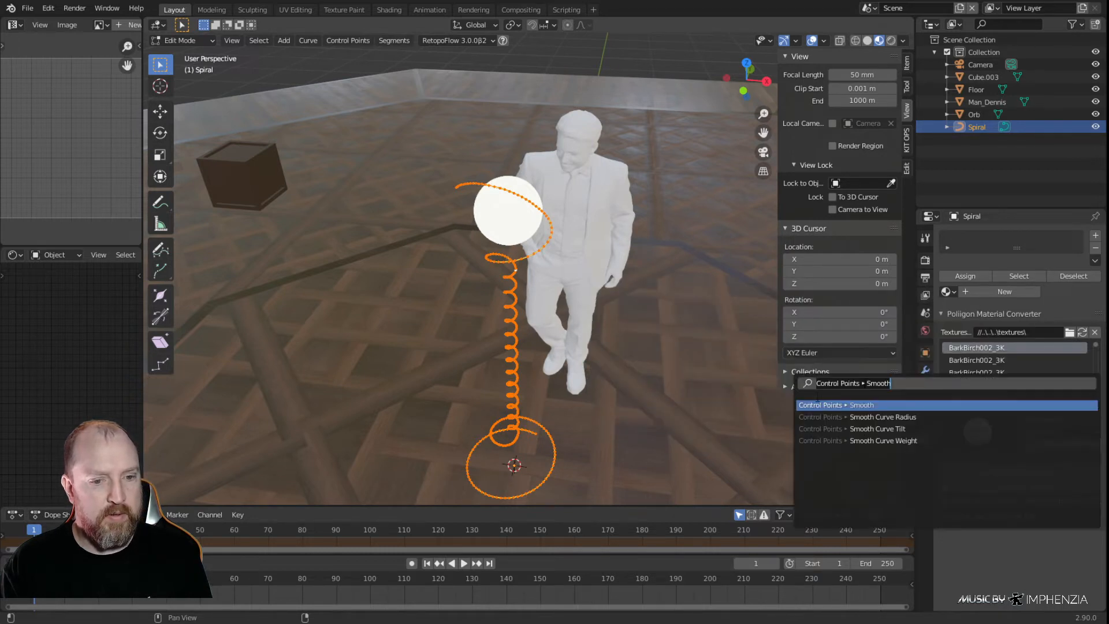
key(F3)
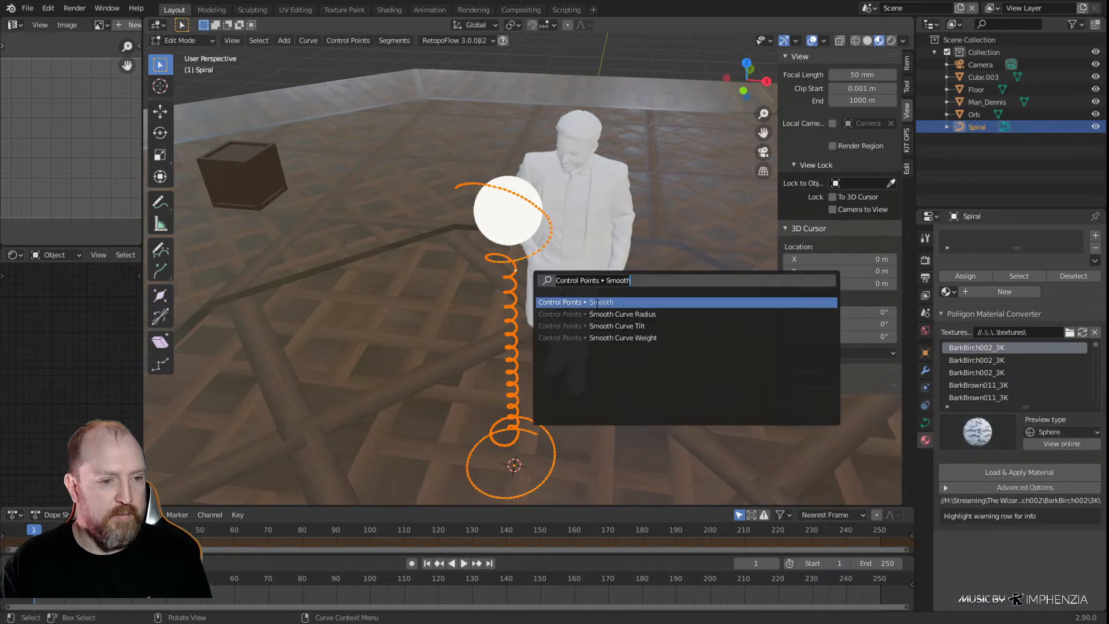
click(598, 298)
key(alt+a)
middle_drag(605, 48, 731, 260)
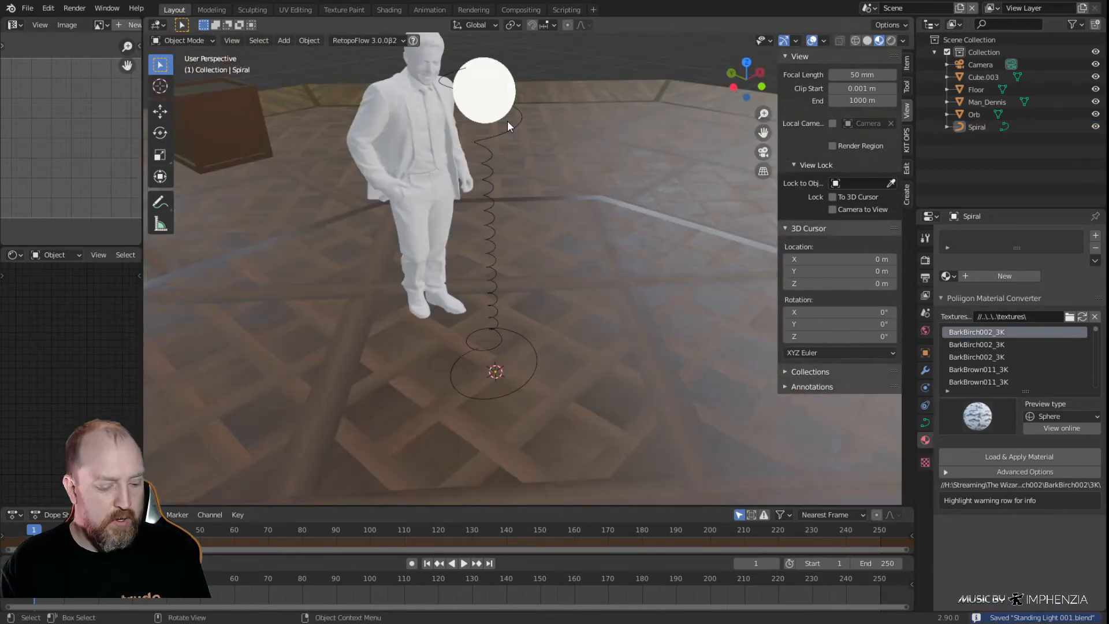
Add a polygon curve with 8 sides at the base of the stand
key(shift+a)
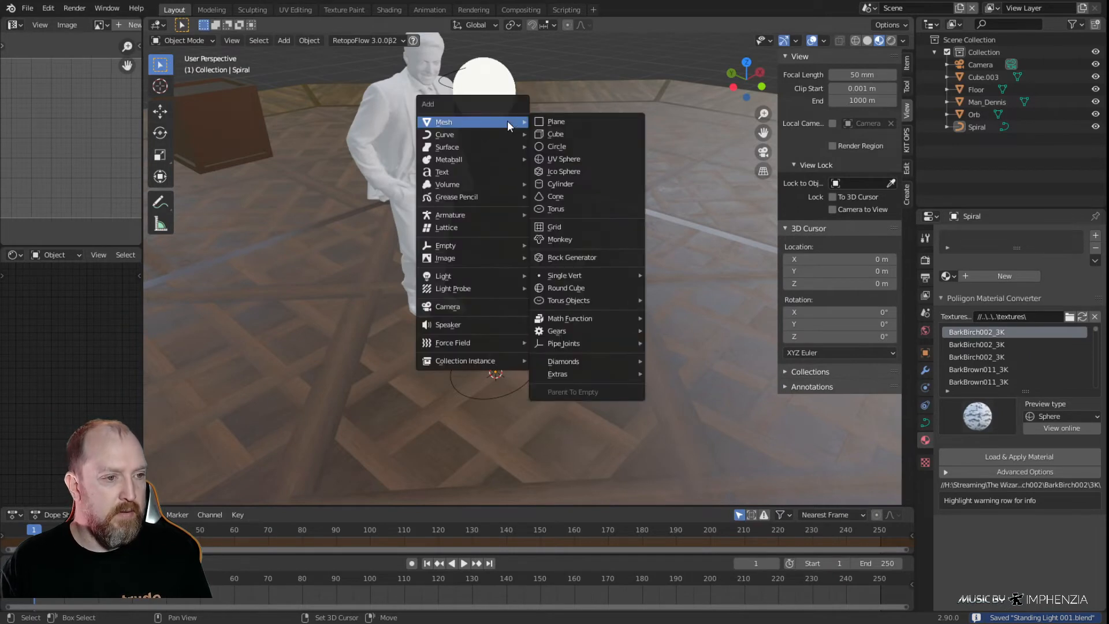
mouse_move(472, 133)
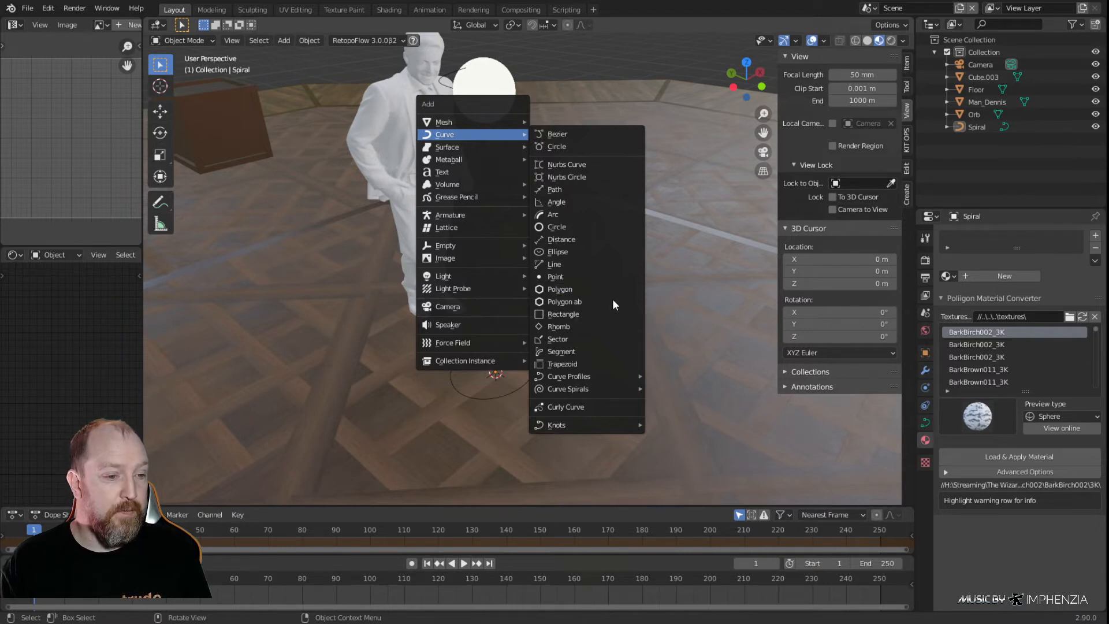
click(580, 293)
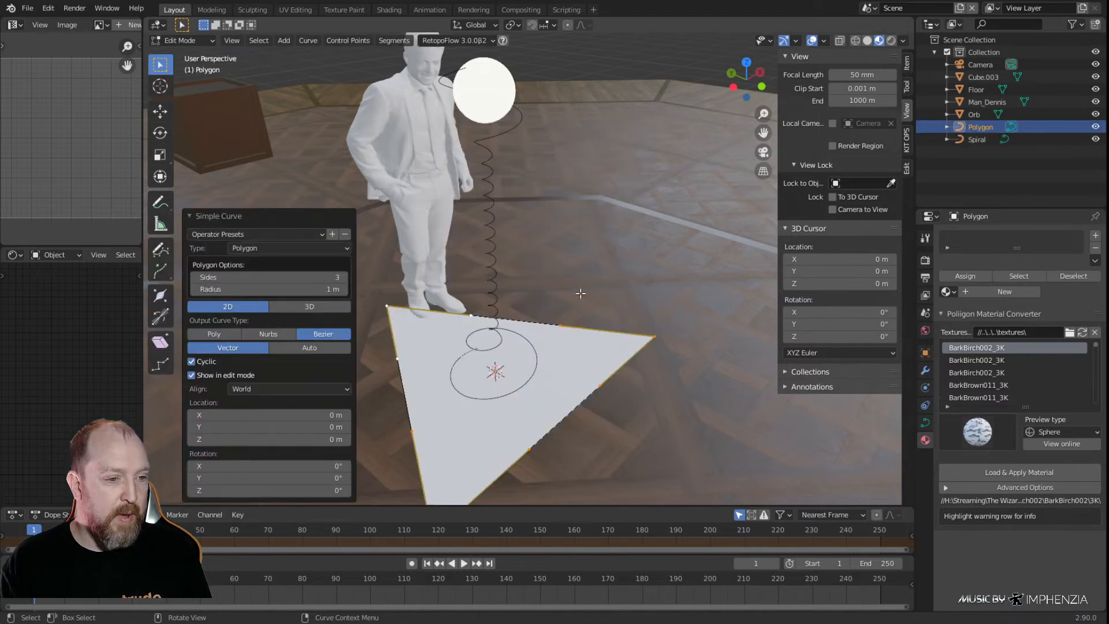
click(330, 278)
text(8)
key(Return)
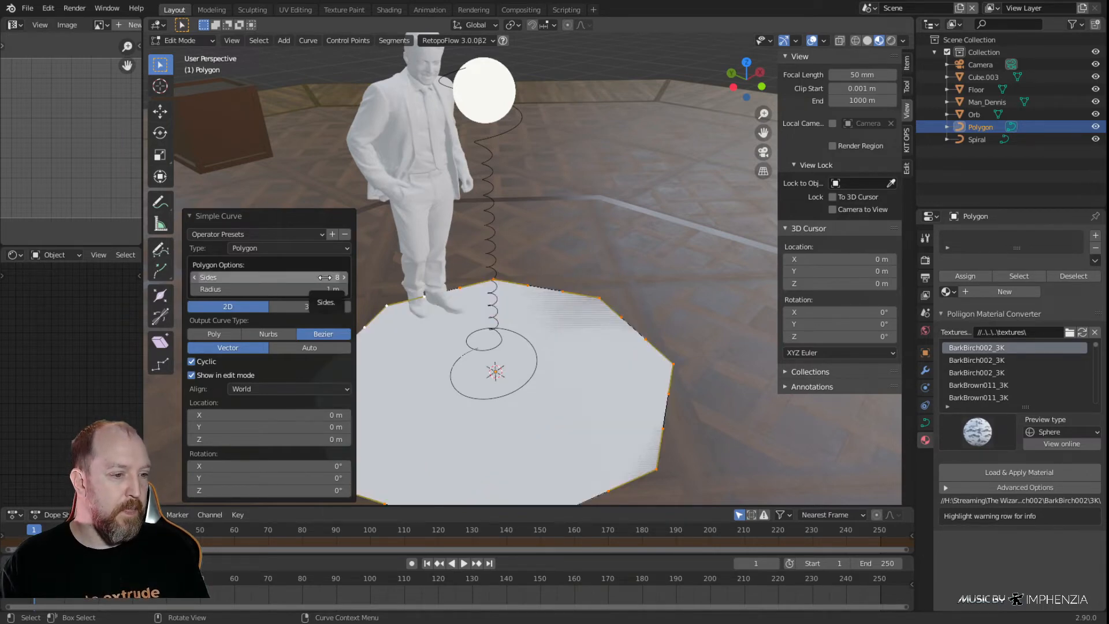
Set the new octagonal polygon curve's radius to 0.013 m
scroll(525, 299, down, 4)
middle_drag(525, 299, 557, 376)
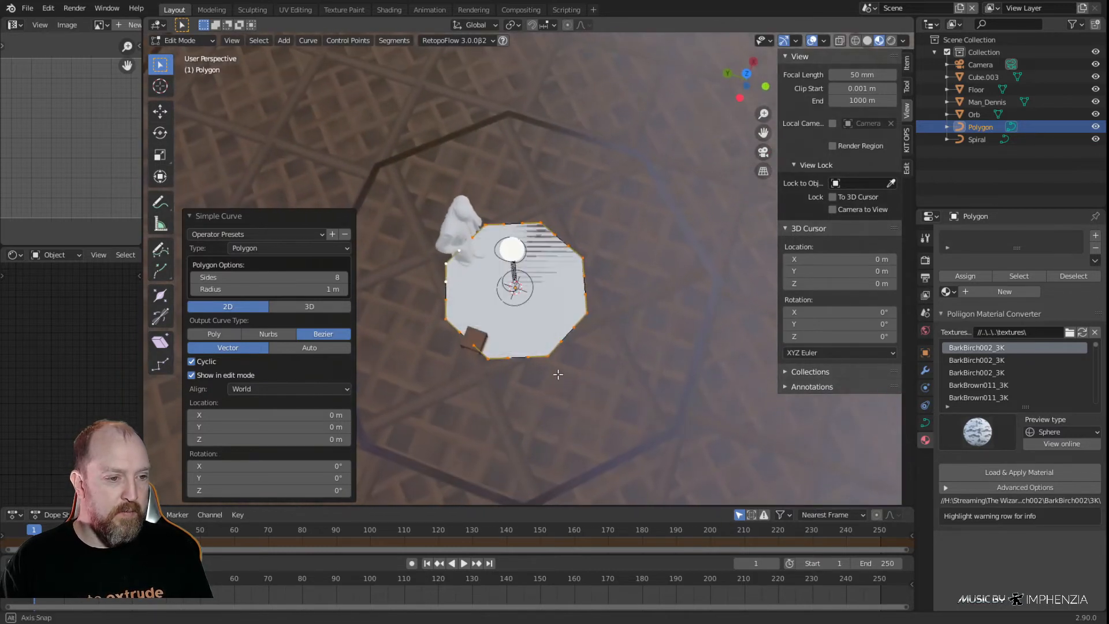
click(308, 290)
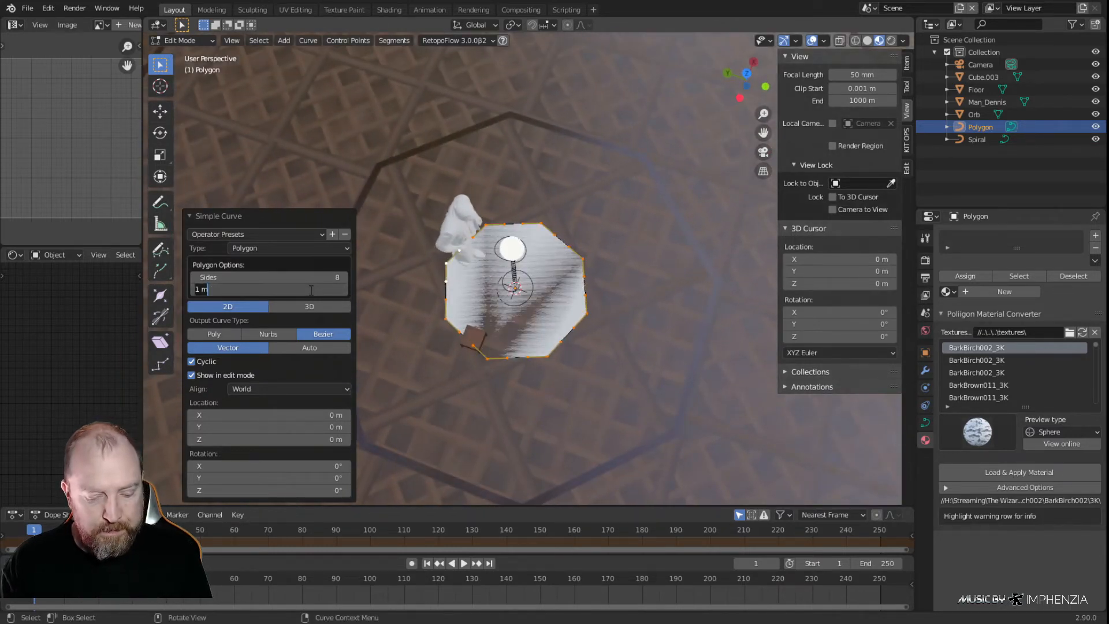
text(.0125)
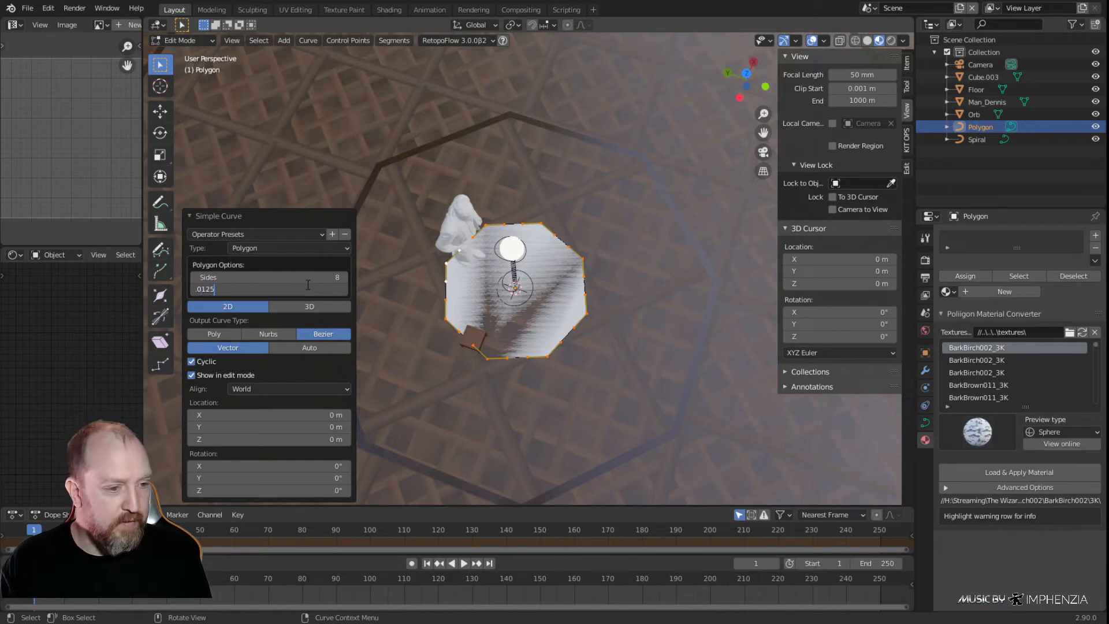
key(Return)
key(KP_Decimal)
mouse_move(520, 321)
middle_down()
mouse_move(511, 328)
mouse_move(520, 339)
middle_up()
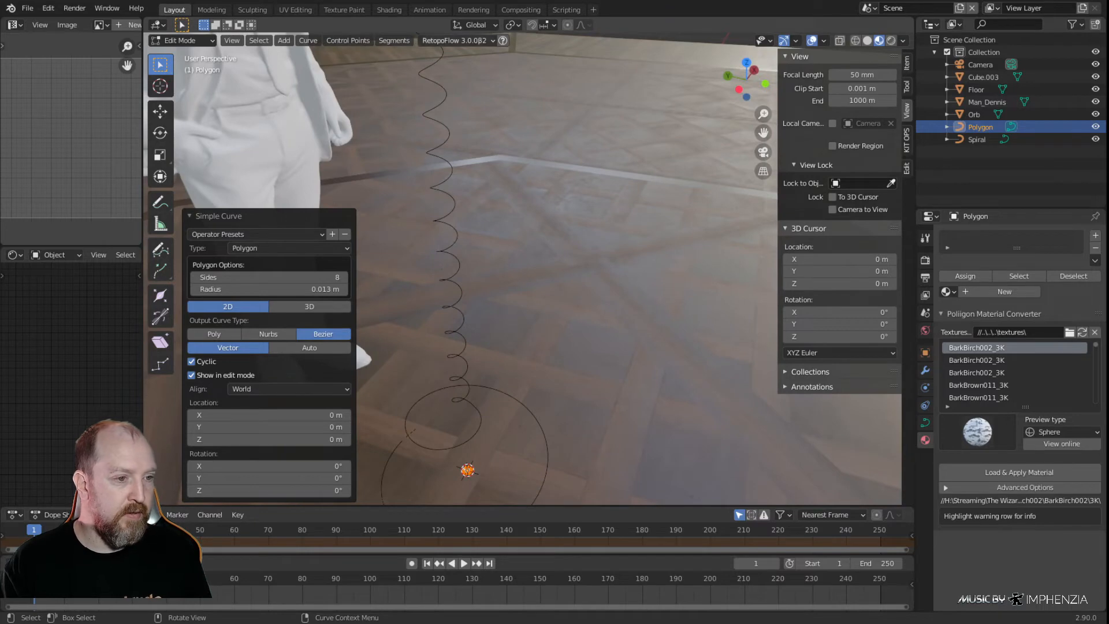
shift+middle_drag(537, 378, 587, 190)
scroll(524, 303, up, 5)
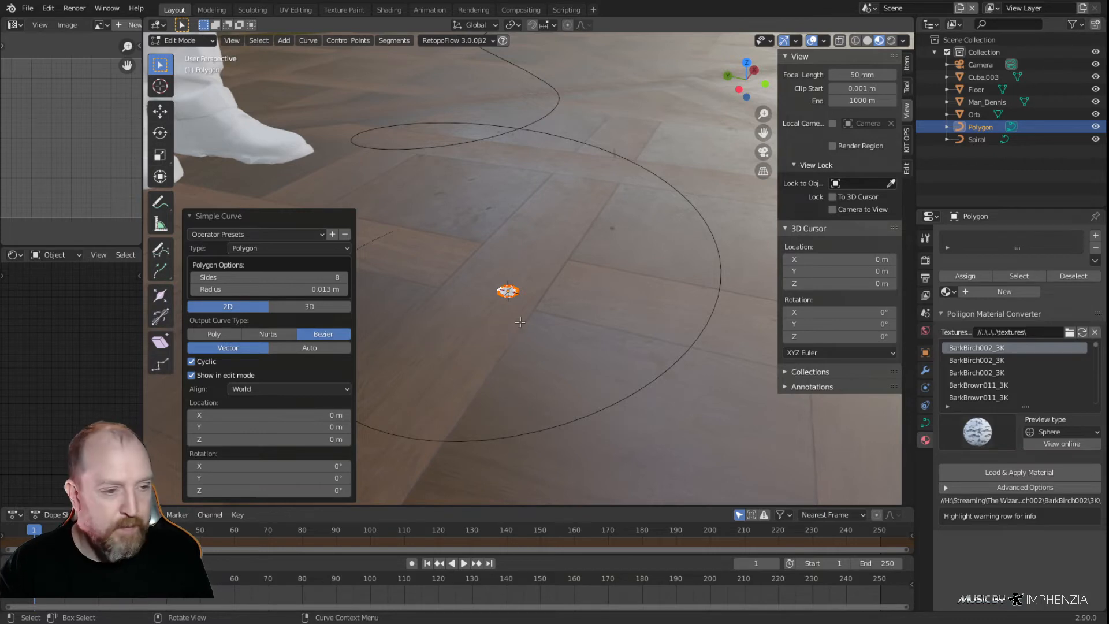
Rotate the small octagon's points 22.5° about the Z axis from the top view and return to Object Mode
key(KP_7)
scroll(521, 321, down, 3)
shift+middle_drag(633, 287, 471, 369)
scroll(528, 320, up, 8)
shift+middle_drag(591, 245, 504, 326)
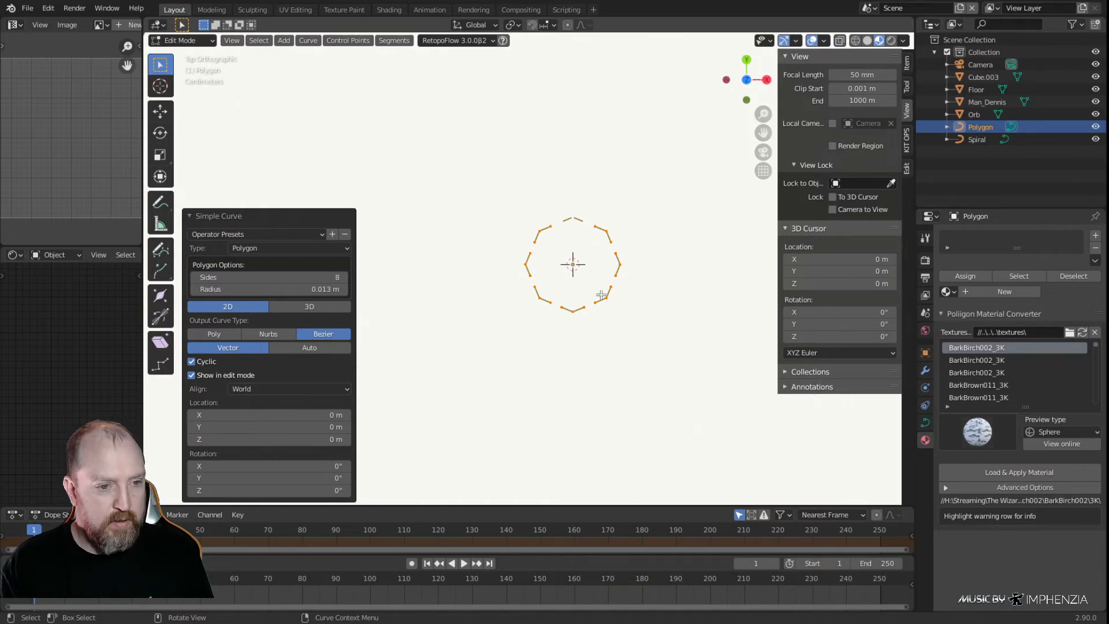
key(r)
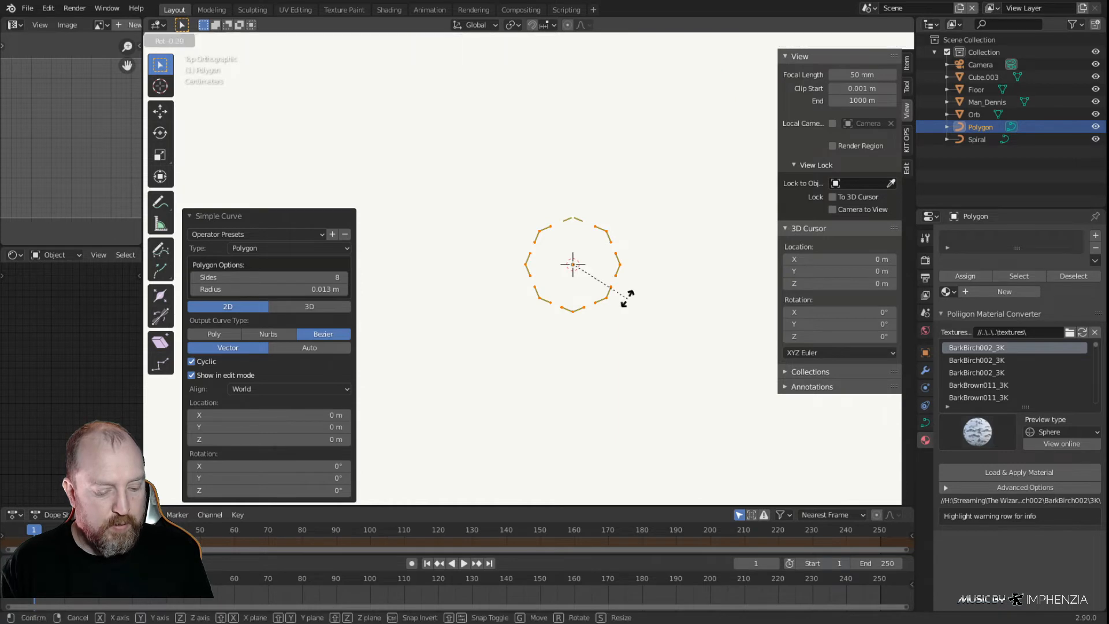
text(22.5)
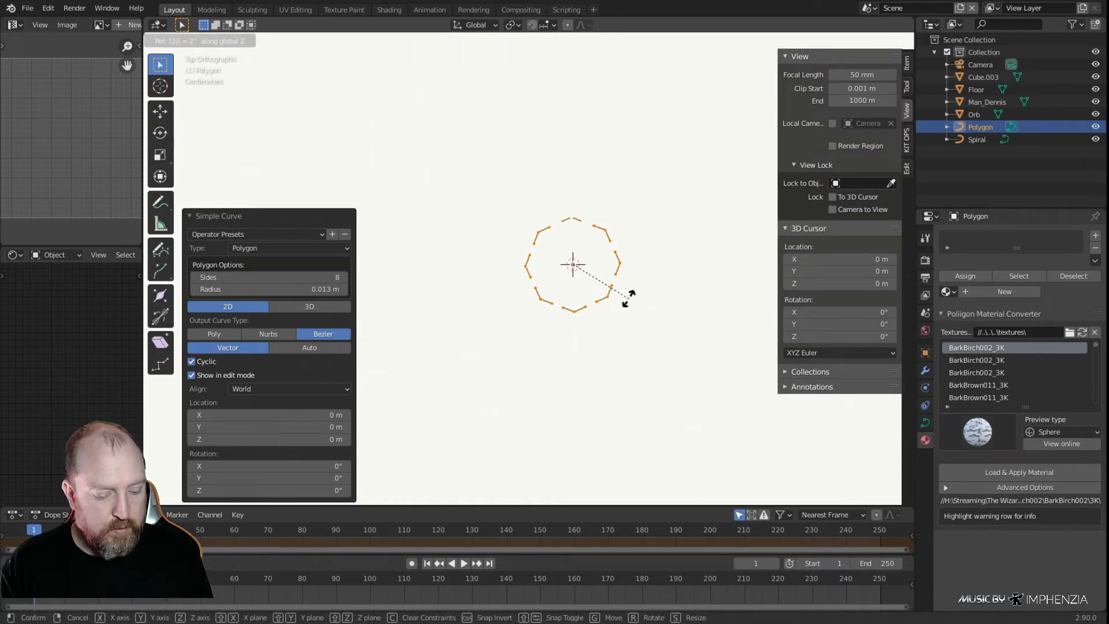
key(Return)
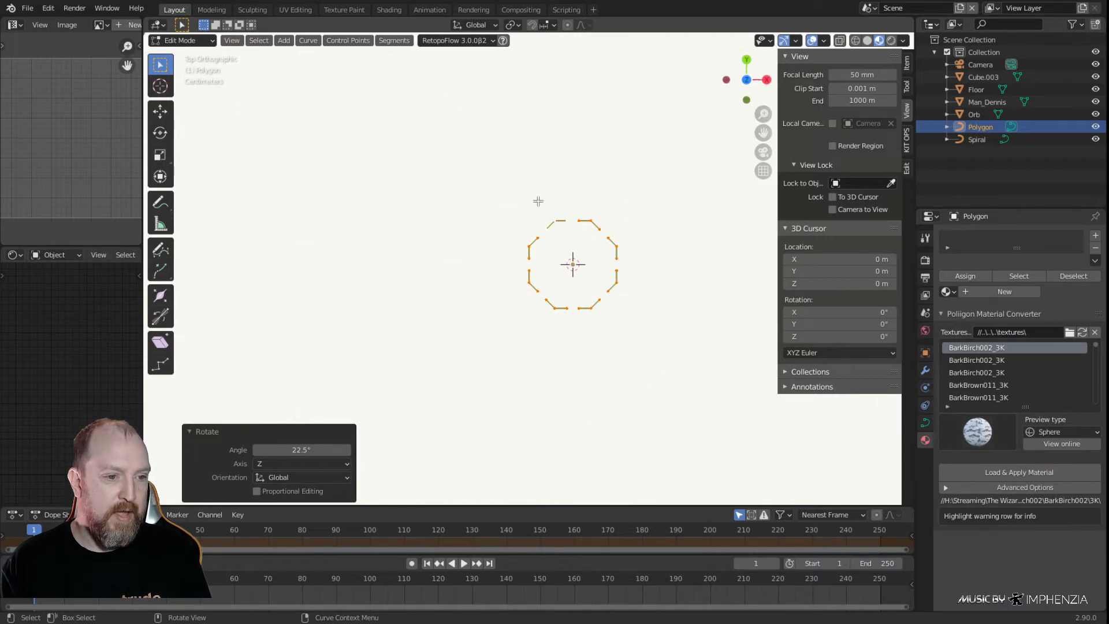
scroll(601, 306, down, 8)
middle_drag(536, 369, 537, 245)
scroll(530, 392, up, 3)
scroll(537, 245, up, 4)
scroll(536, 300, up, 2)
scroll(536, 299, down, 4)
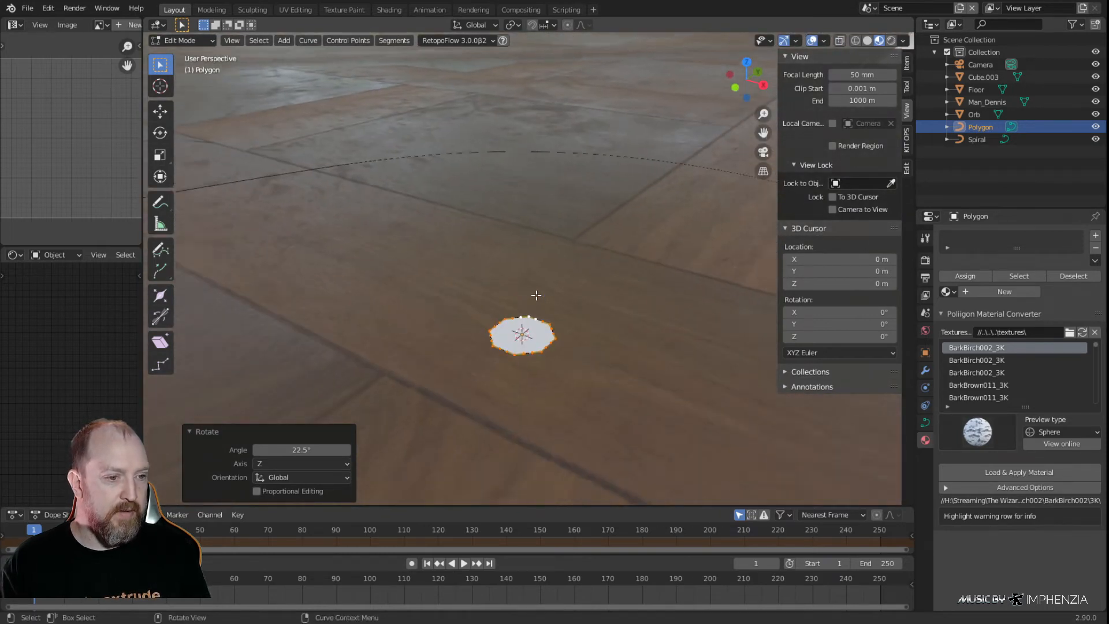
key(Tab)
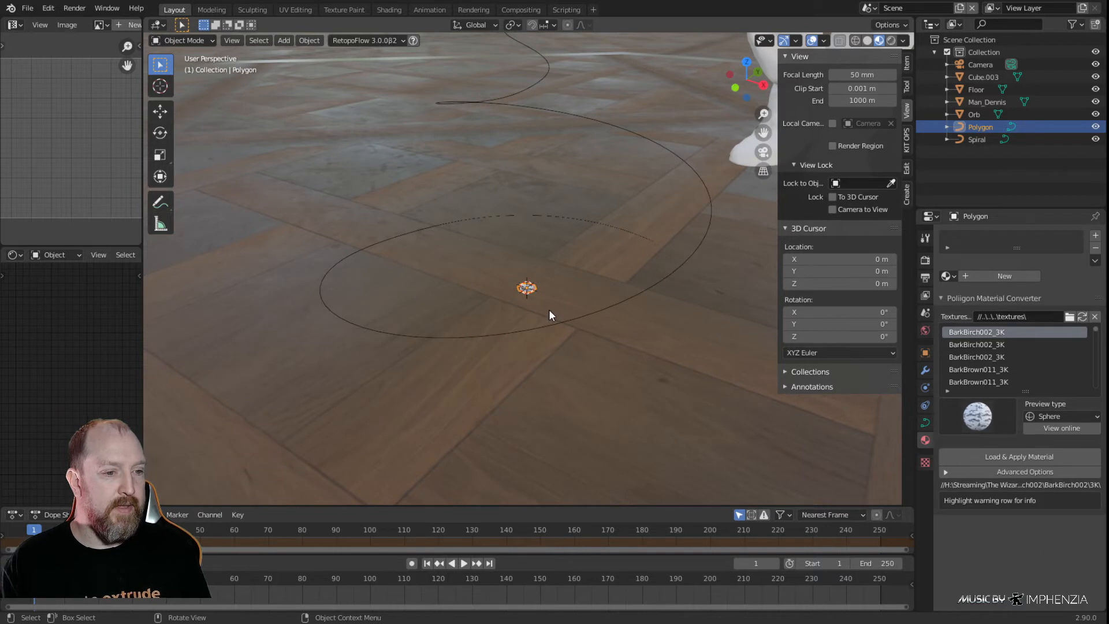
Rename the polygon curve object as "Polygon stand Shape"
double_click(990, 128)
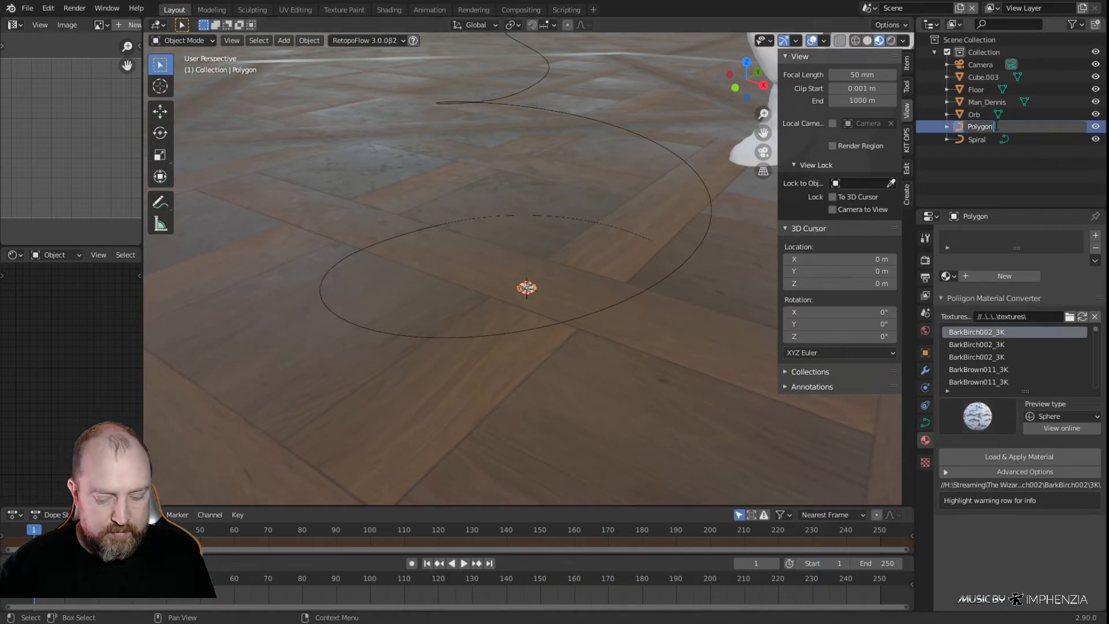
text(Shape)
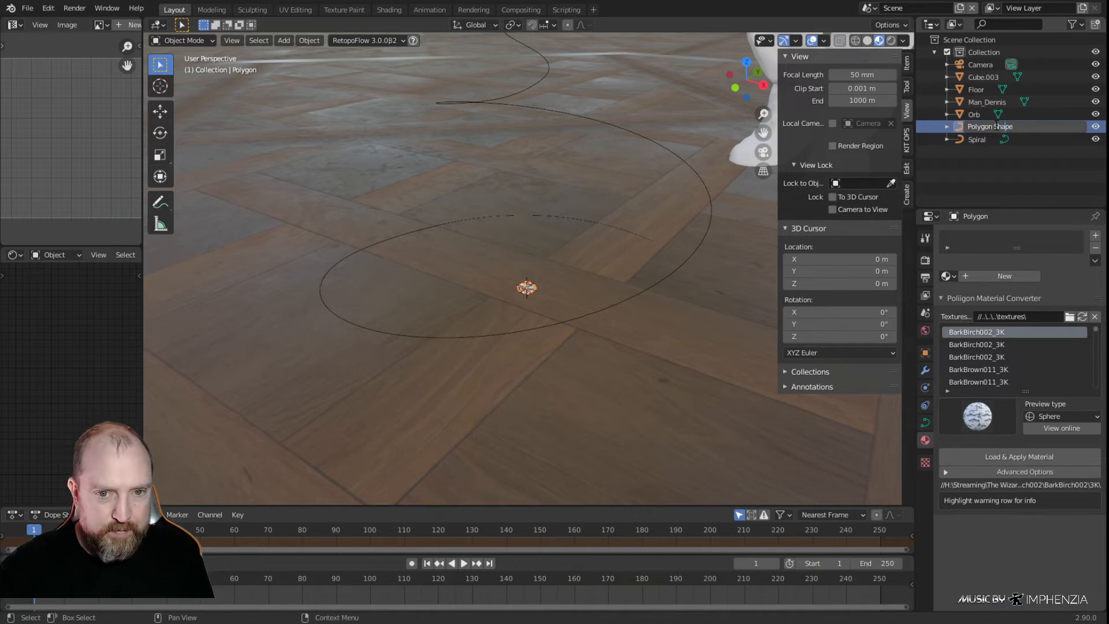
text(star)
text(nd)
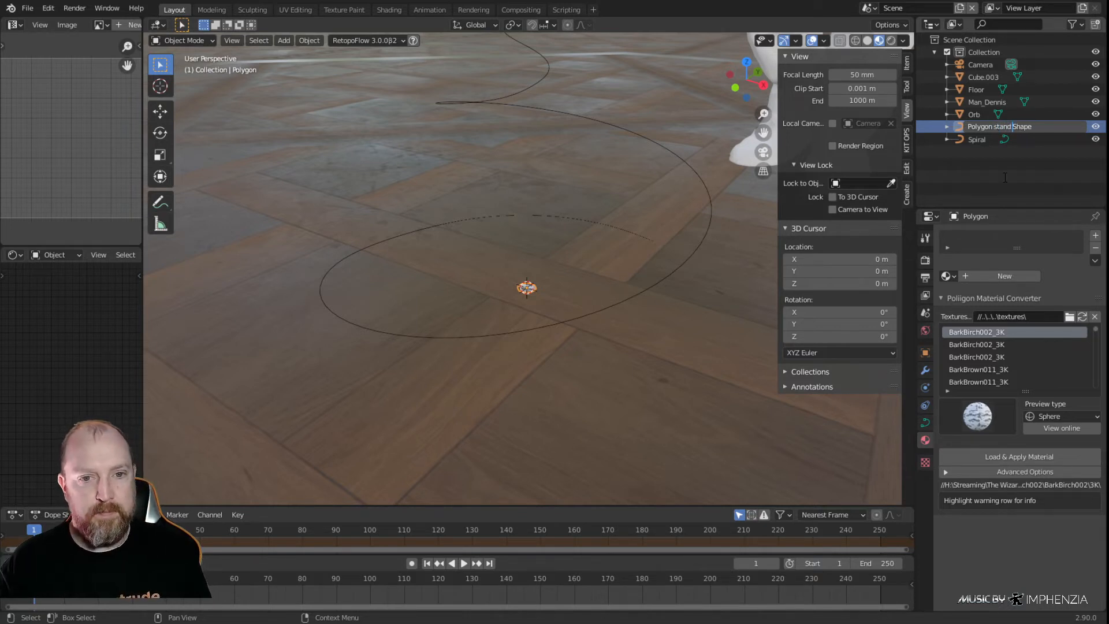
key(Return)
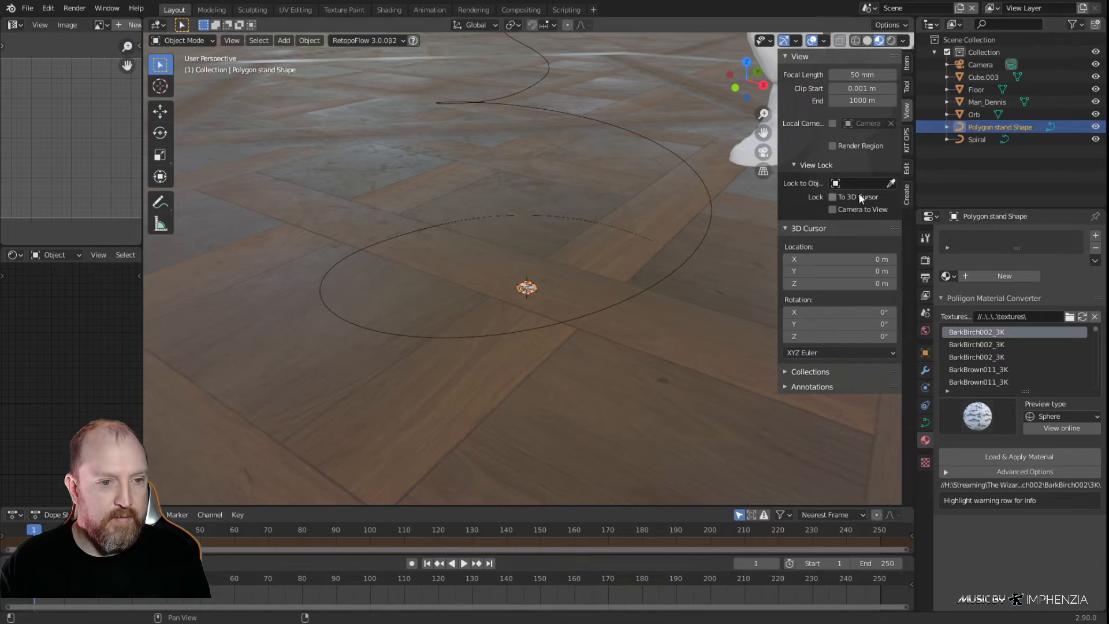
Select the spiral stand curve, check its control points in Edit Mode, and return to Object Mode
click(622, 304)
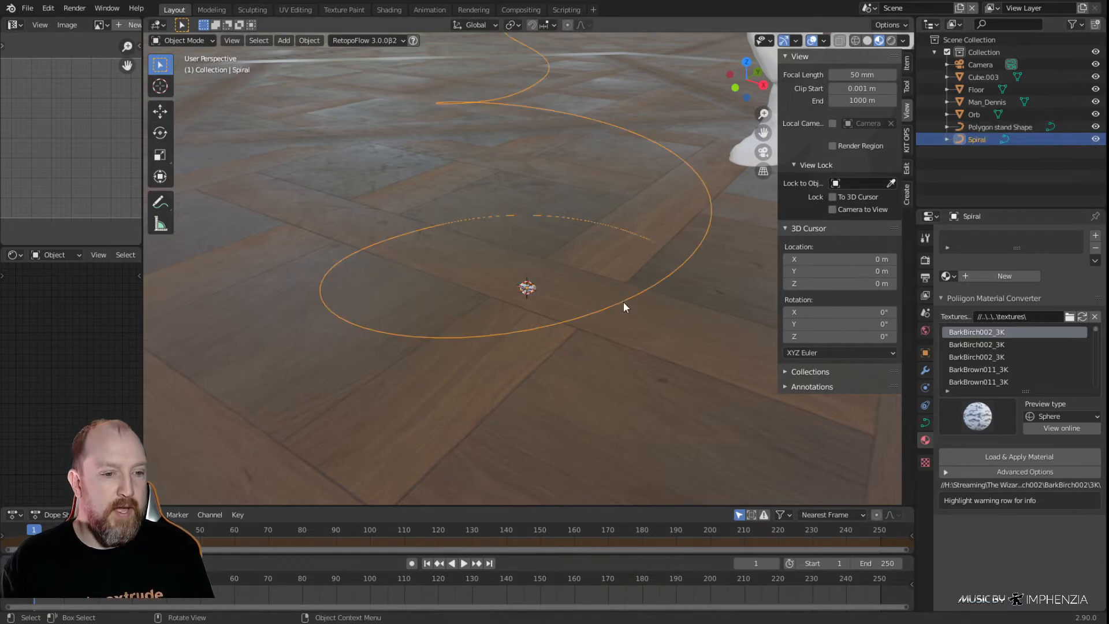
key(KP_Decimal)
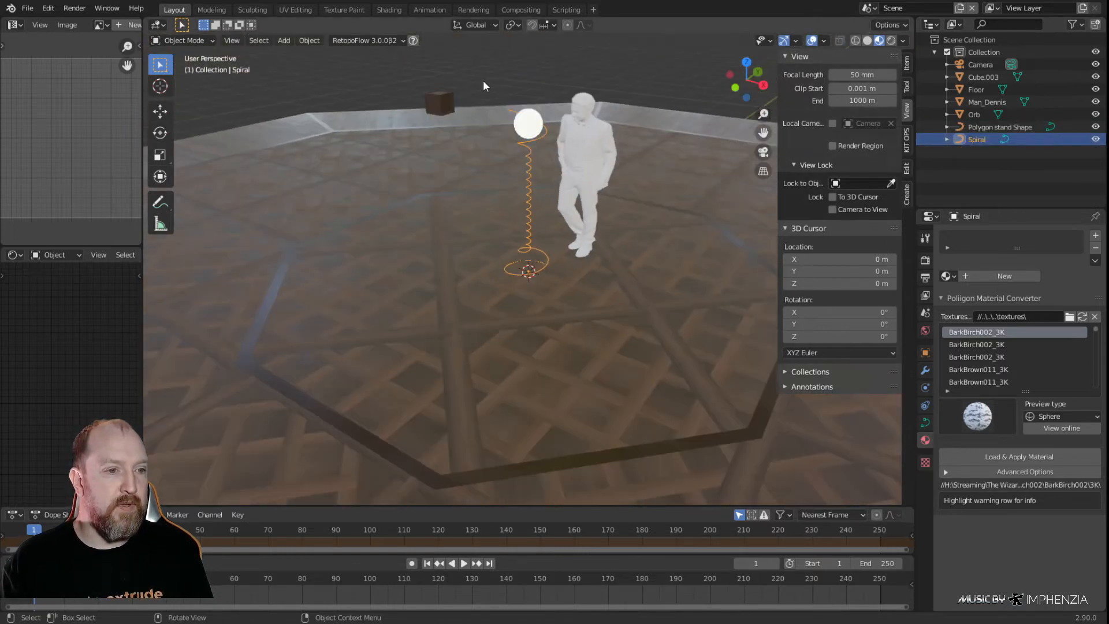
key(Tab)
key(KP_Decimal)
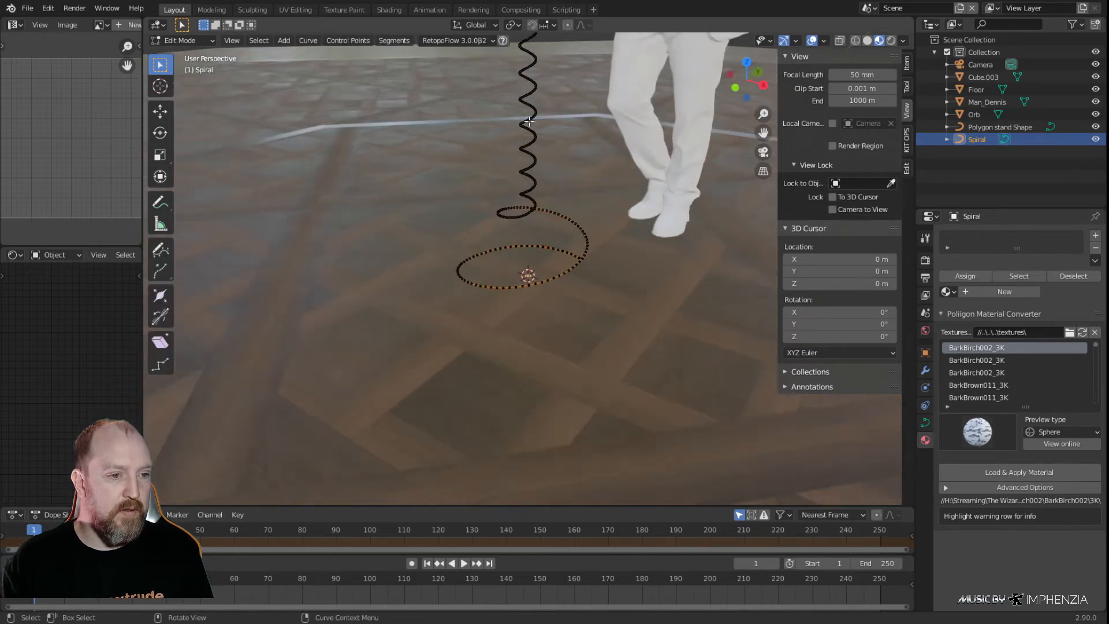
key(Tab)
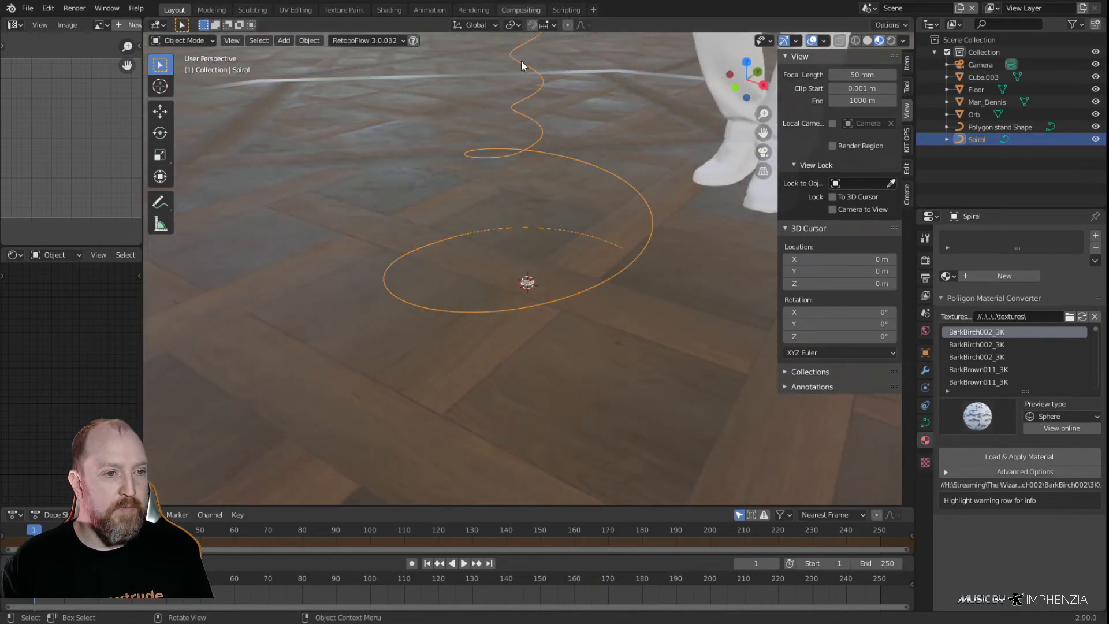
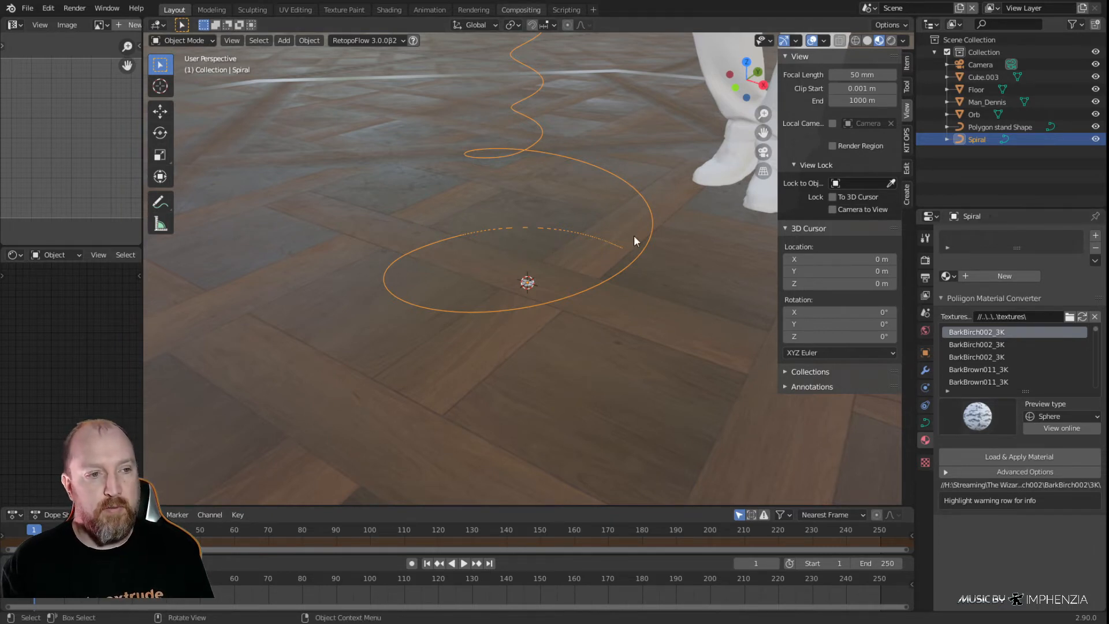
Set "Polygon stand Shape" as the bevel object of the Spiral curve
click(925, 426)
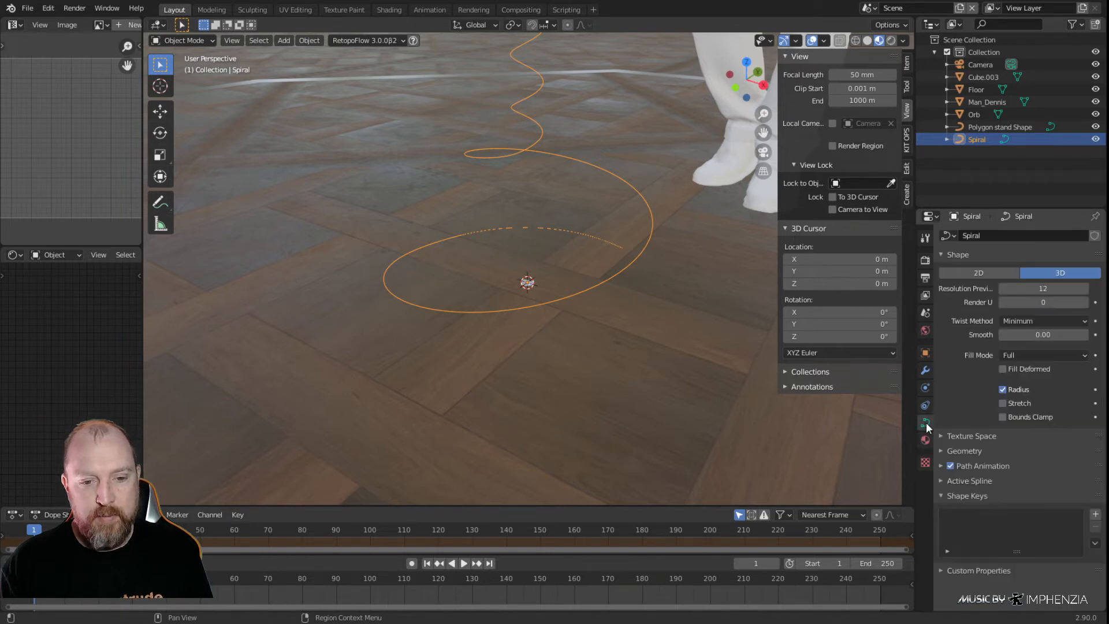
click(948, 450)
scroll(982, 391, down, 5)
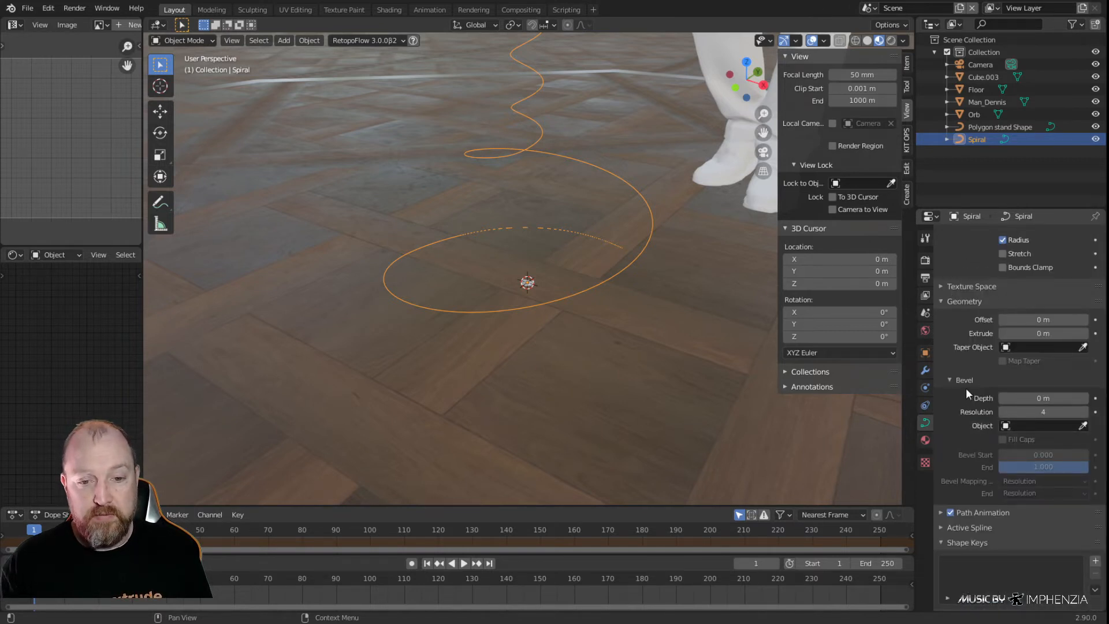
click(1004, 426)
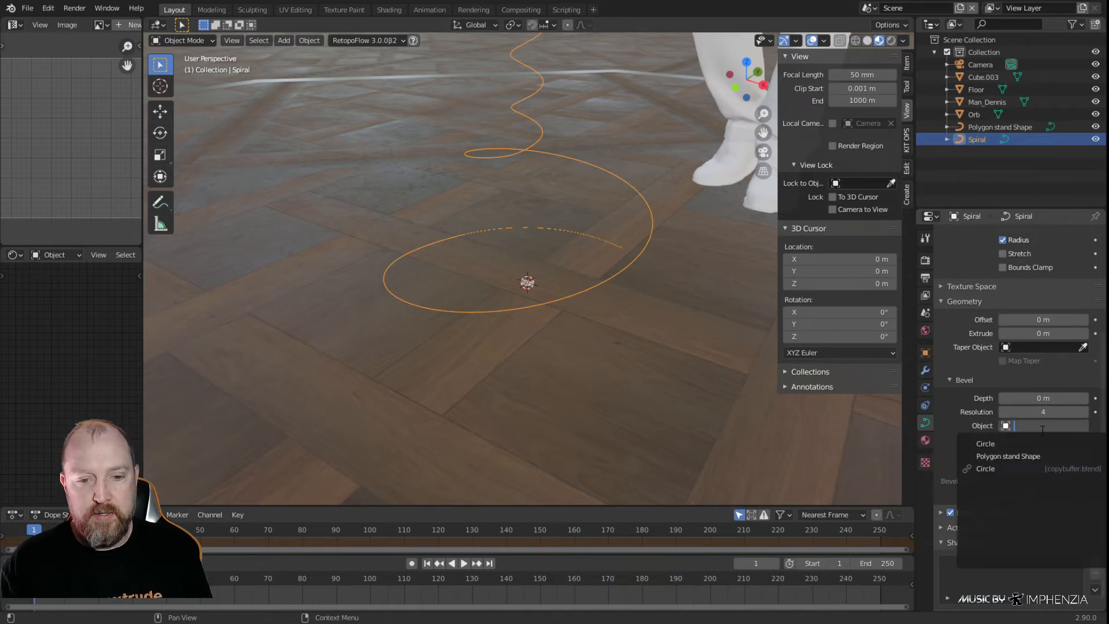
click(1027, 455)
scroll(539, 244, down, 8)
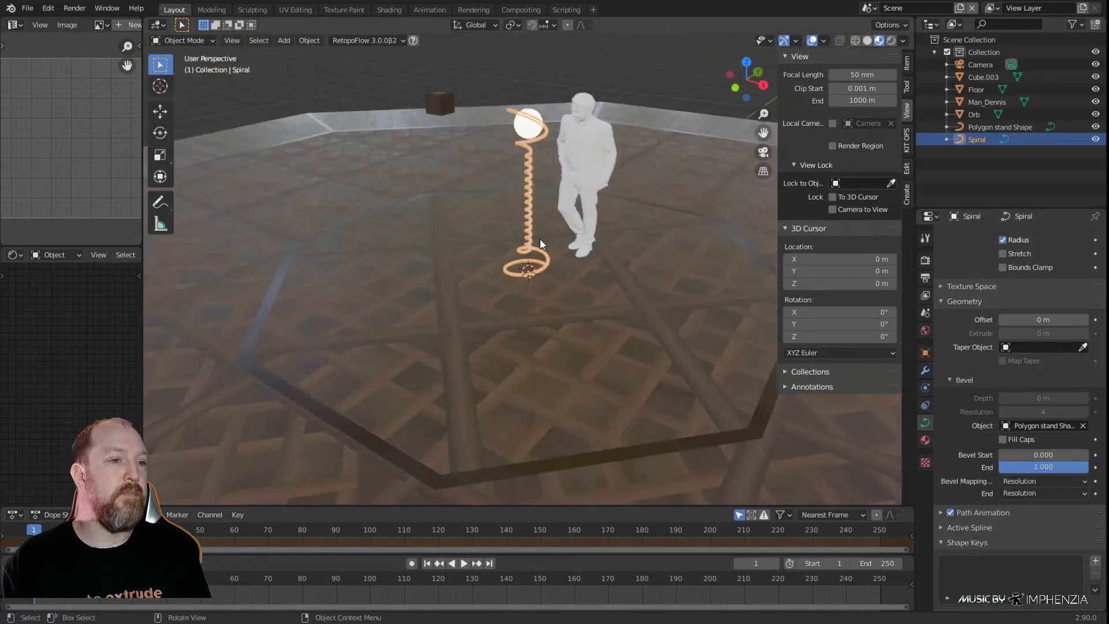
Duplicate the beveled spiral stand in place as a second curve object
scroll(539, 244, up, 2)
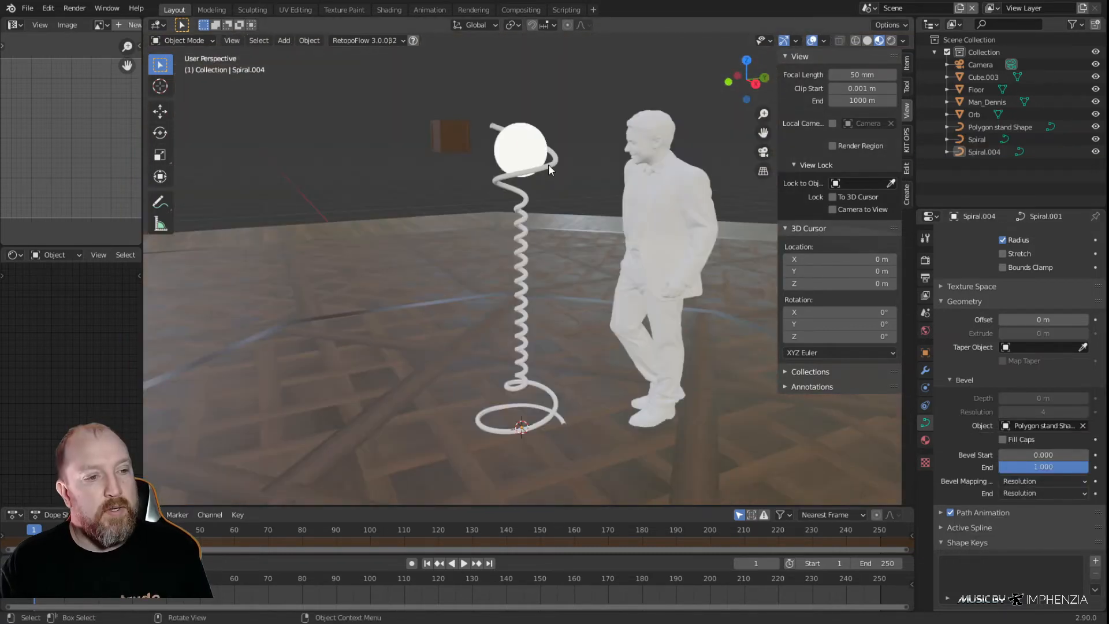
click(549, 165)
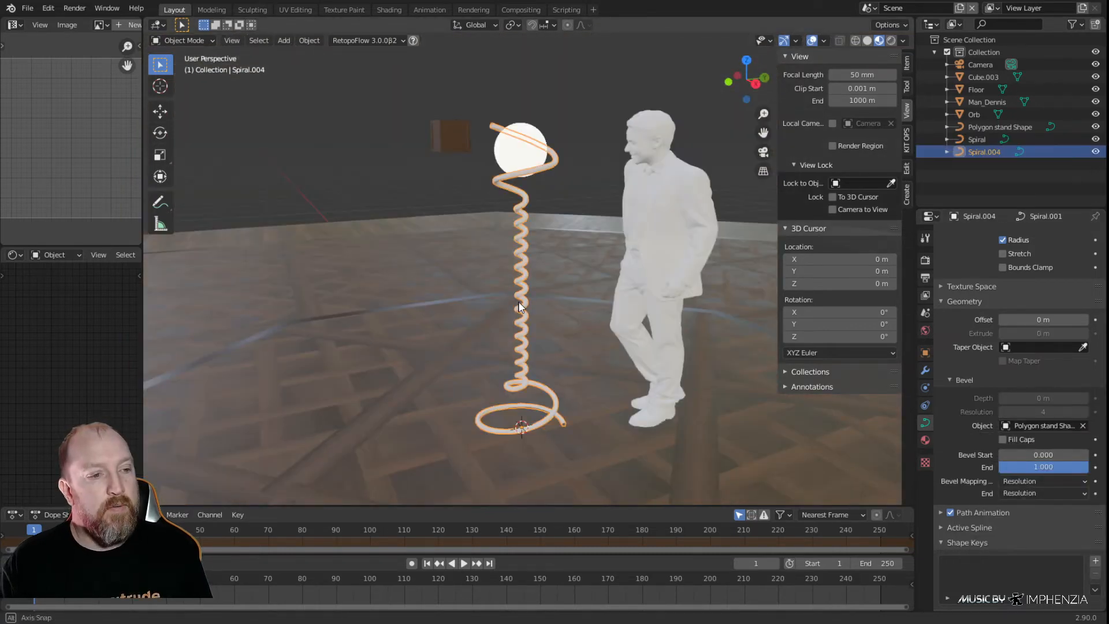
middle_drag(519, 307, 576, 308)
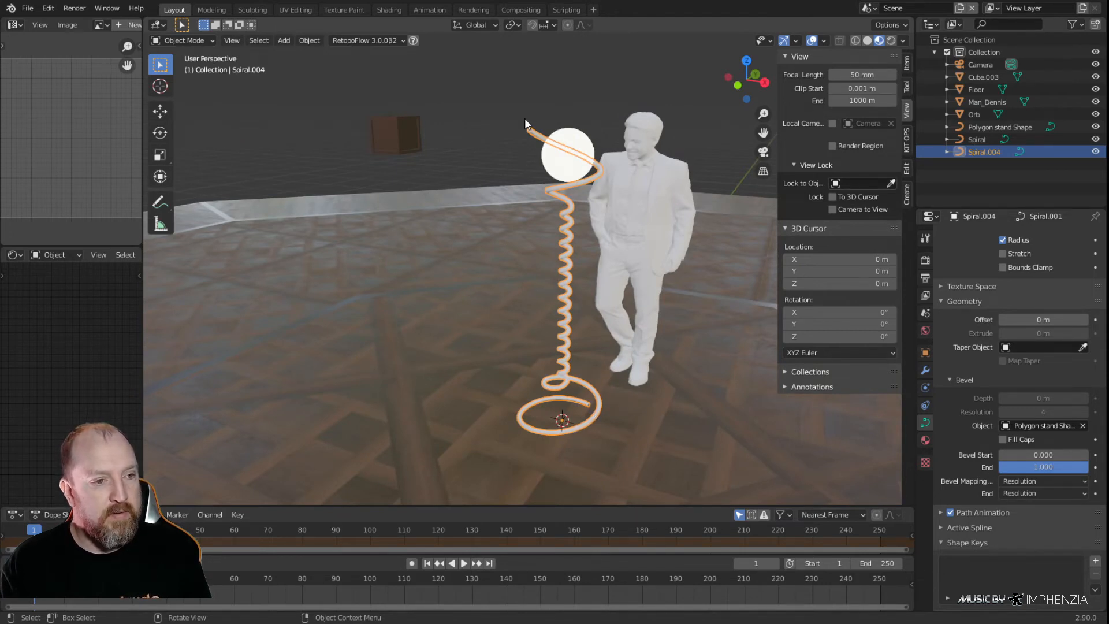
Examine the beveled spiral stand along its full height, from the floor ring to the orb
scroll(577, 387, up, 4)
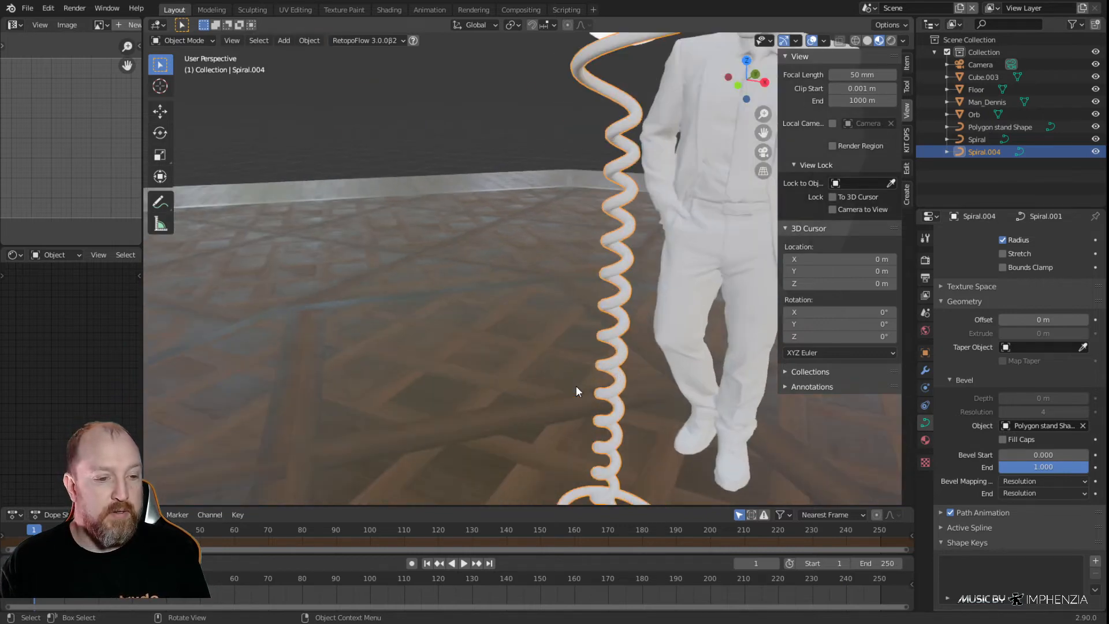
click(599, 377)
scroll(598, 376, down, 2)
middle_drag(599, 376, 615, 307)
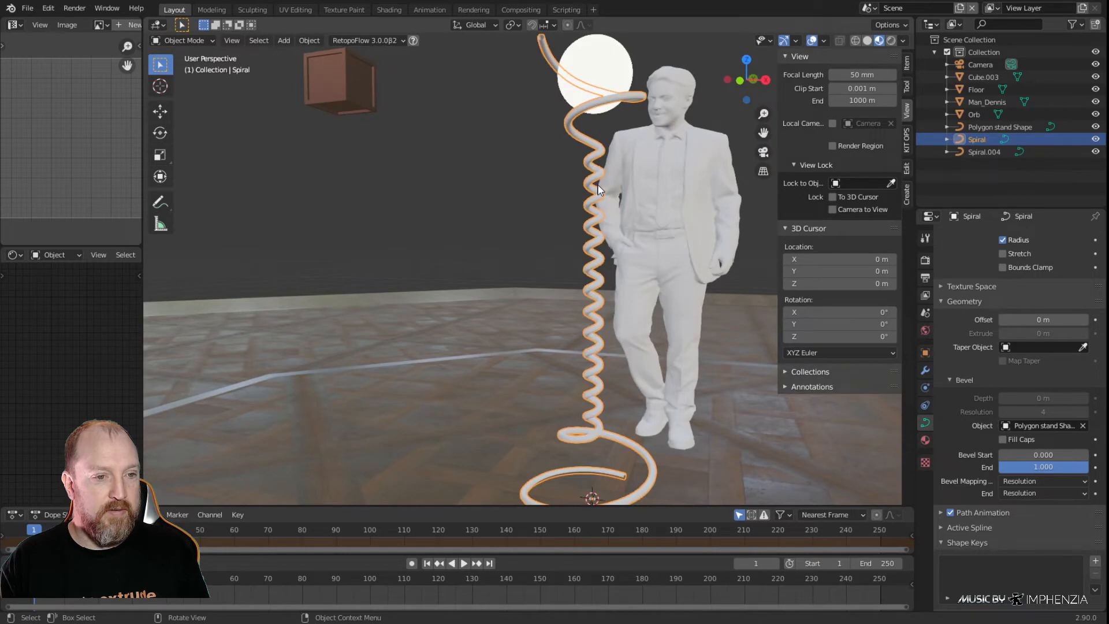
key(Tab)
key(Tab)
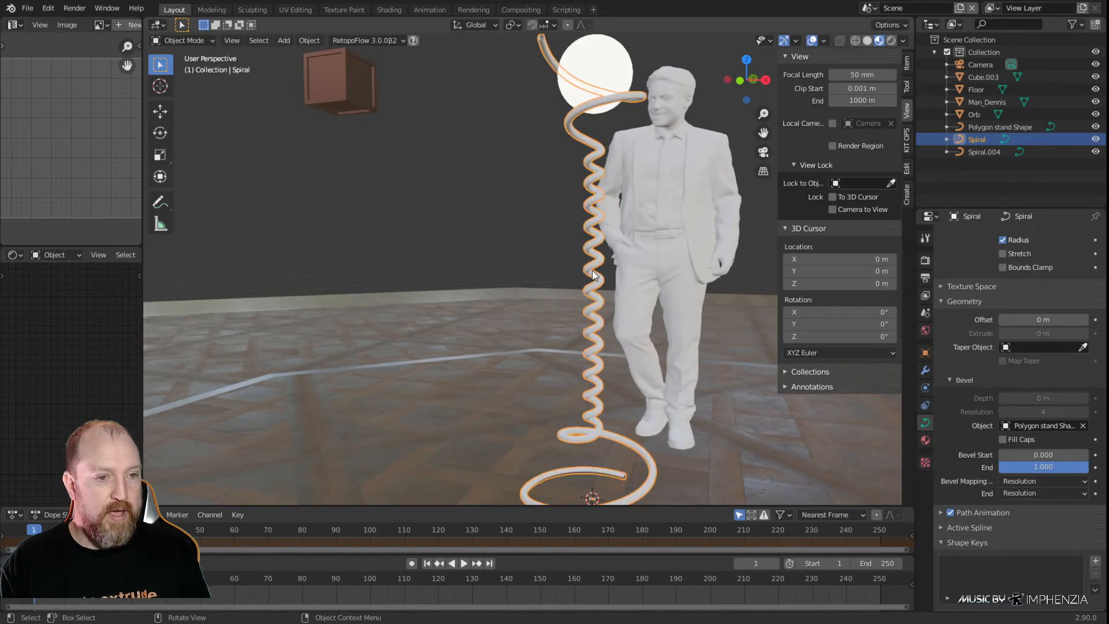
middle_drag(601, 352, 616, 313)
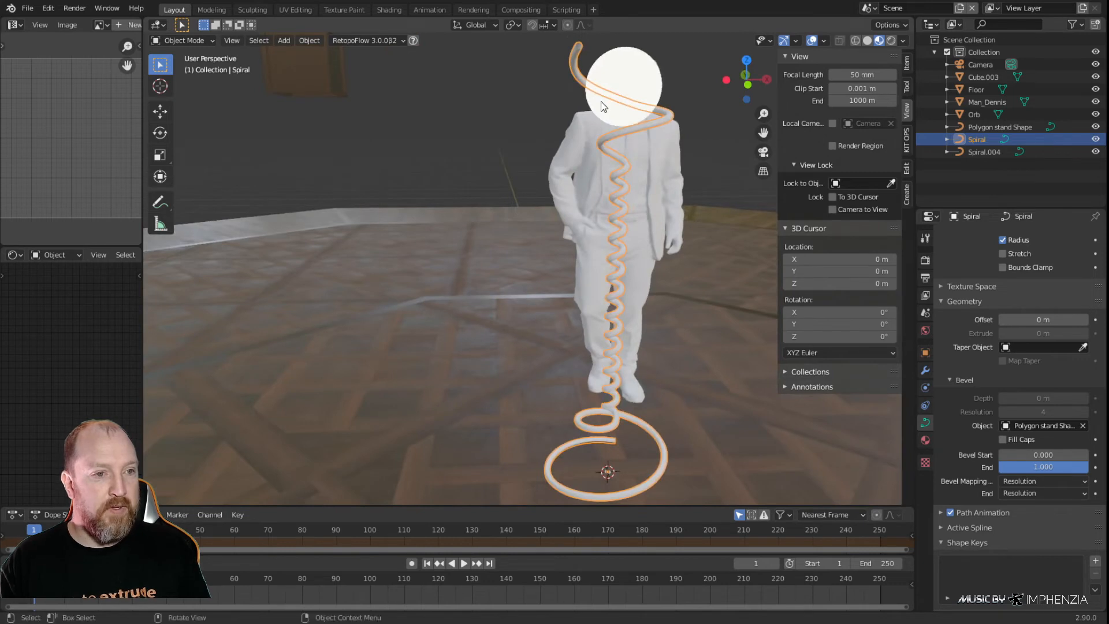
Convert the spiral stand curves to meshes and enter Edit Mode on the original Spiral
right_click(576, 65)
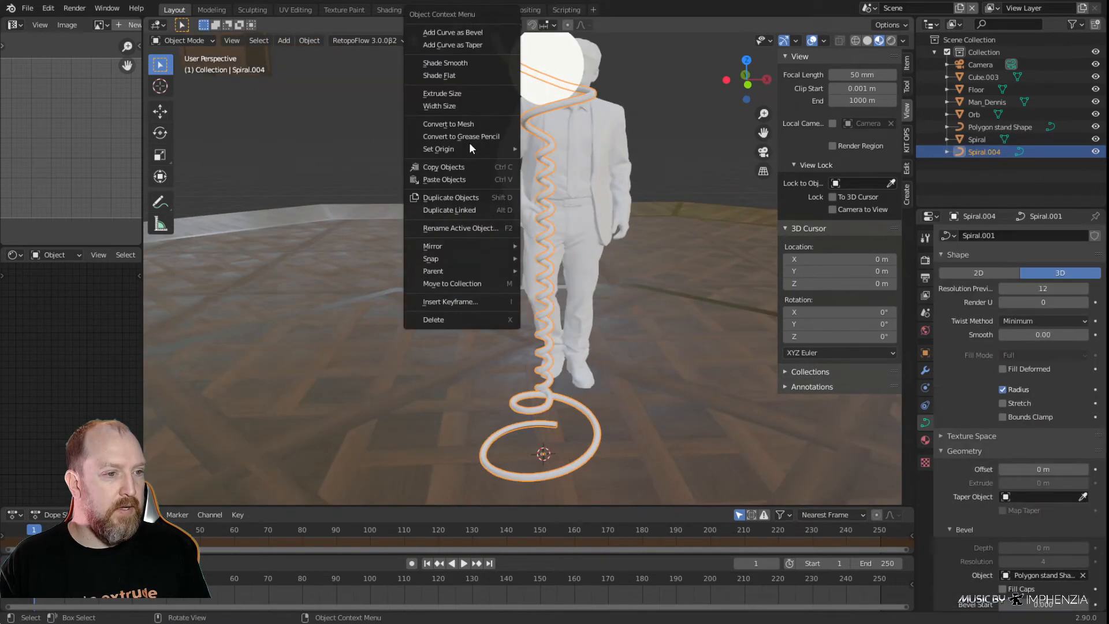
click(468, 123)
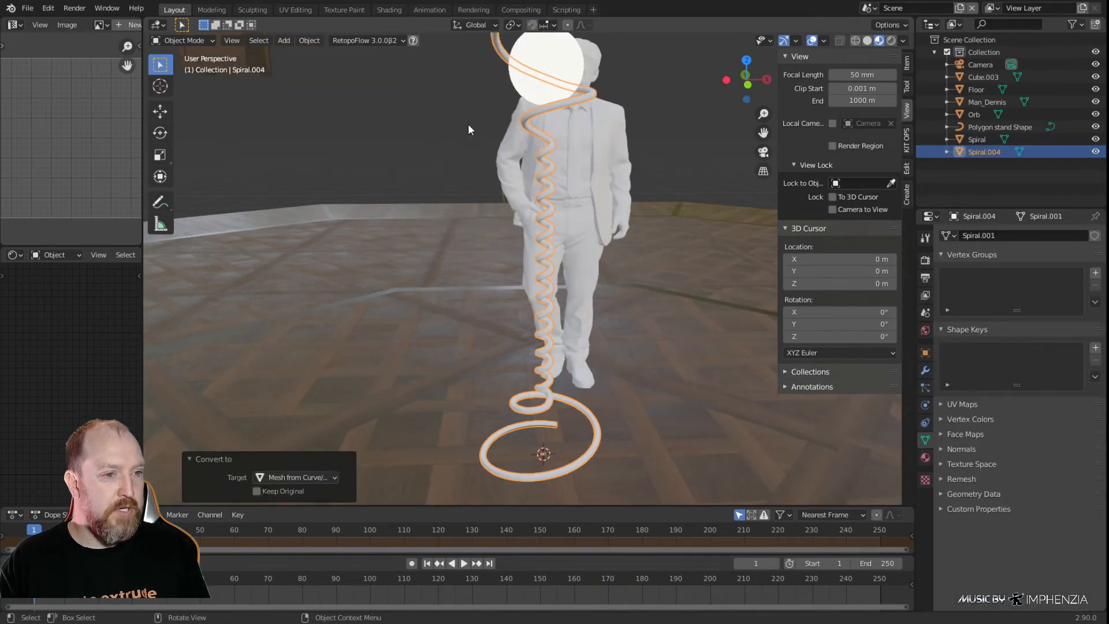
click(537, 133)
key(Tab)
scroll(577, 146, up, 5)
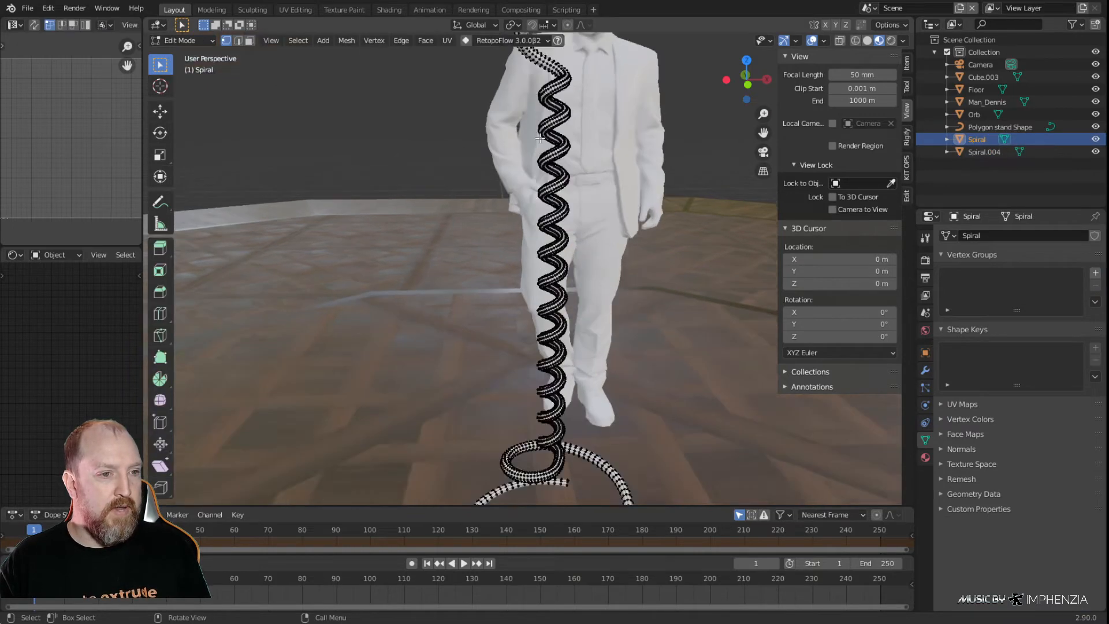
Fill the open edge loop at the spiral tube's floor end with a face and inset it by about 0.0015 m
scroll(578, 146, up, 1)
shift+middle_drag(622, 361, 574, 67)
middle_drag(587, 347, 530, 362)
shift+middle_drag(619, 359, 534, 319)
scroll(596, 350, up, 2)
middle_drag(596, 350, 697, 299)
key(2)
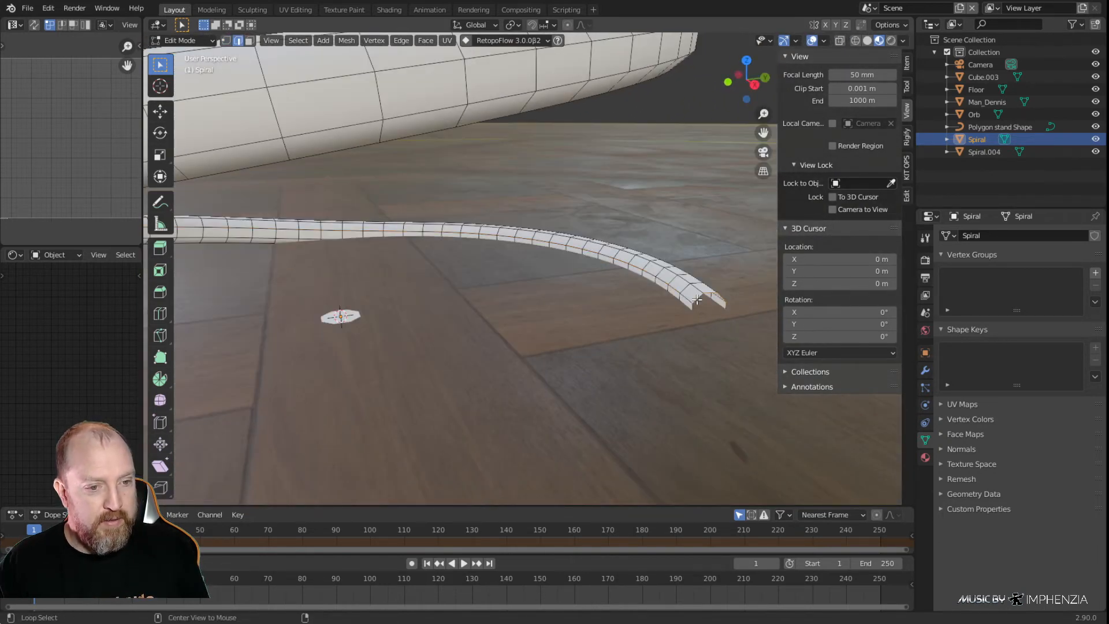
alt+click(699, 299)
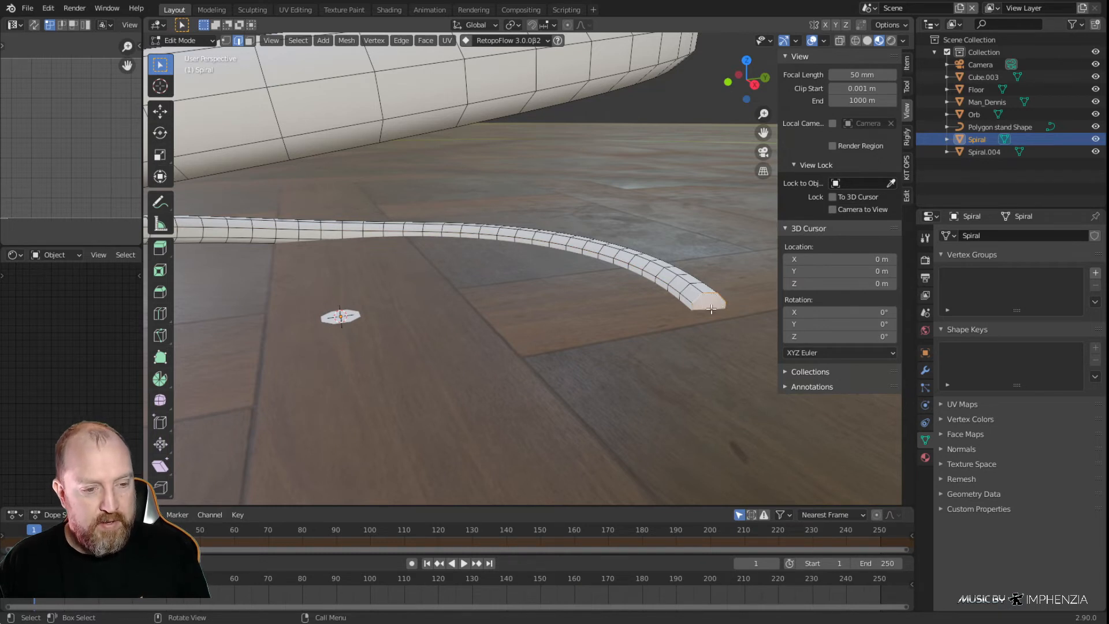
key(i)
click(716, 313)
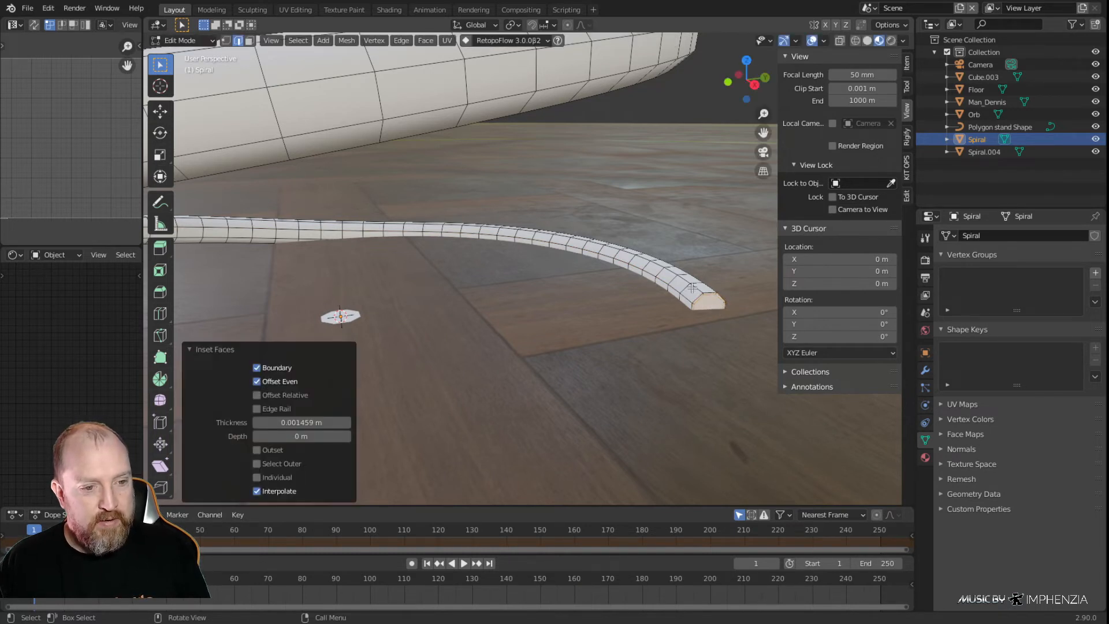
Add one loop cut around the tube close to its capped floor end, with a slide factor of about 0.947
key(ctrl+r)
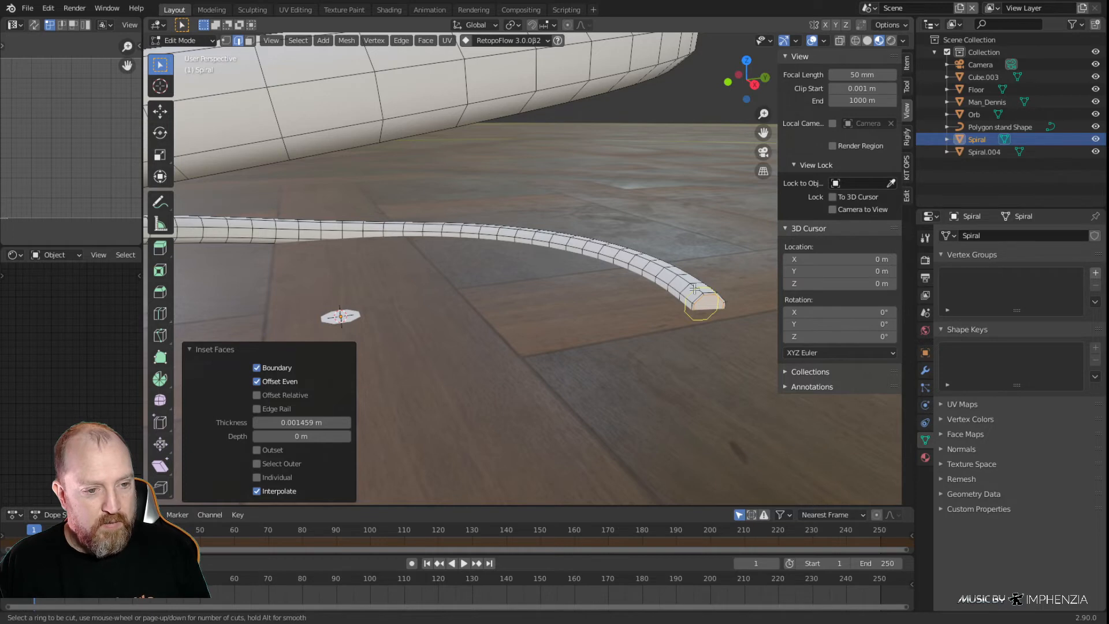
click(694, 289)
click(698, 295)
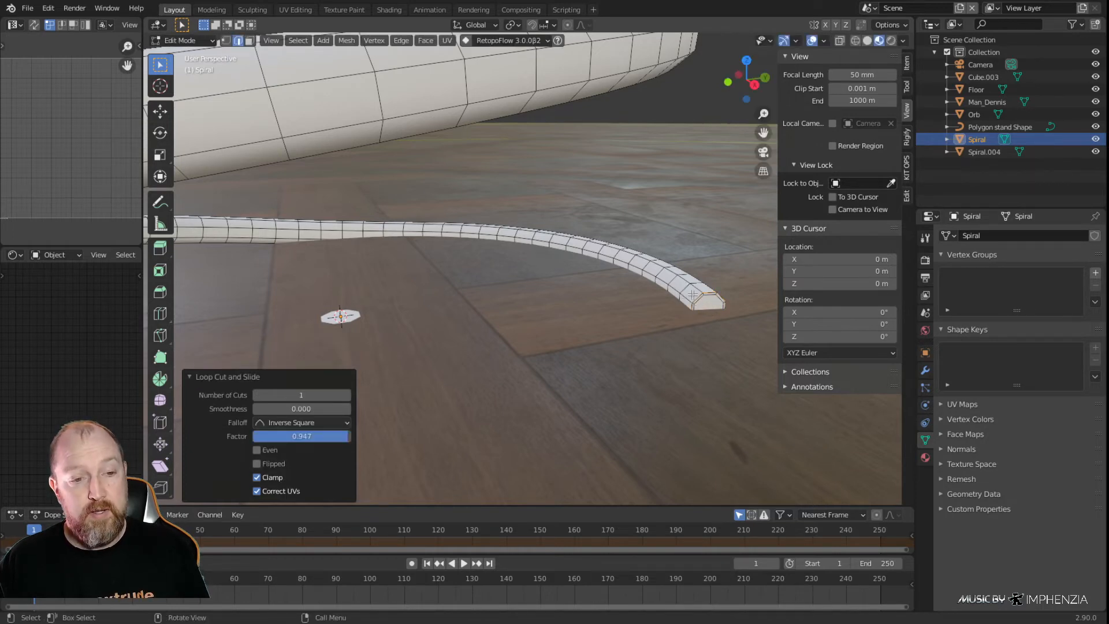
Try to cap the spiral tube's open upper end beside the orb with Fill and an inset
scroll(706, 297, down, 12)
middle_drag(502, 182, 609, 273)
scroll(609, 273, up, 5)
scroll(609, 272, up, 4)
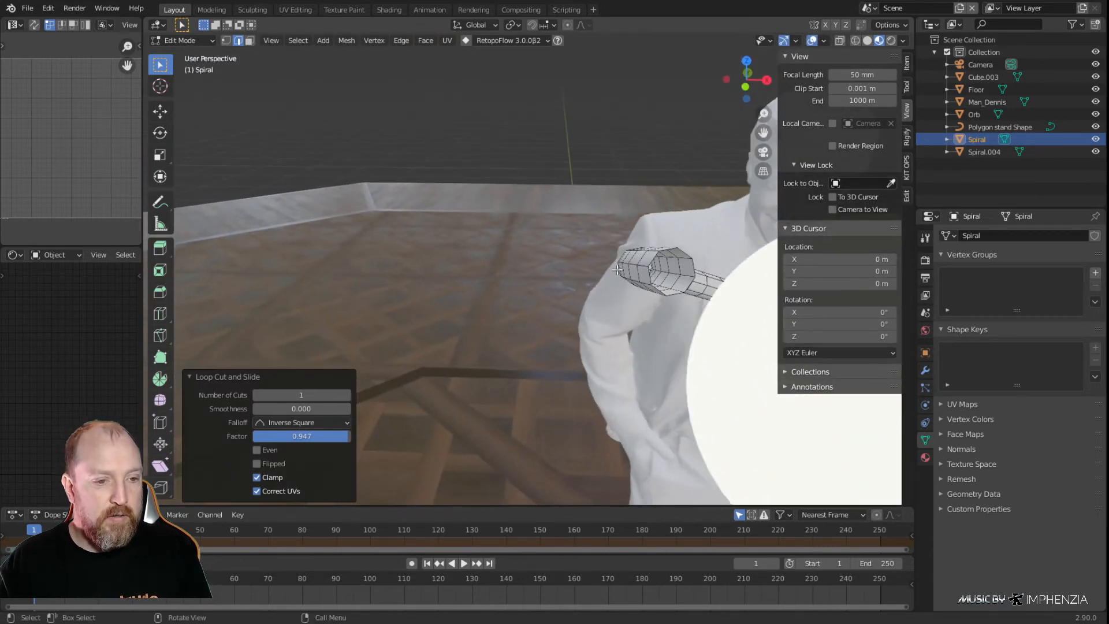
alt+click(543, 292)
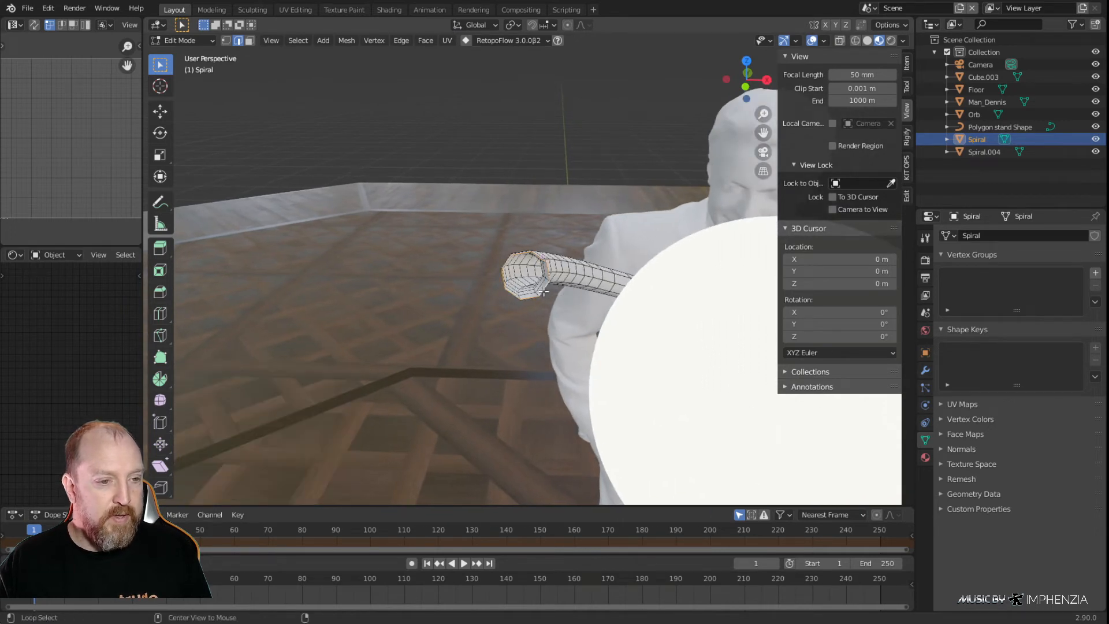
key(ctrl+e)
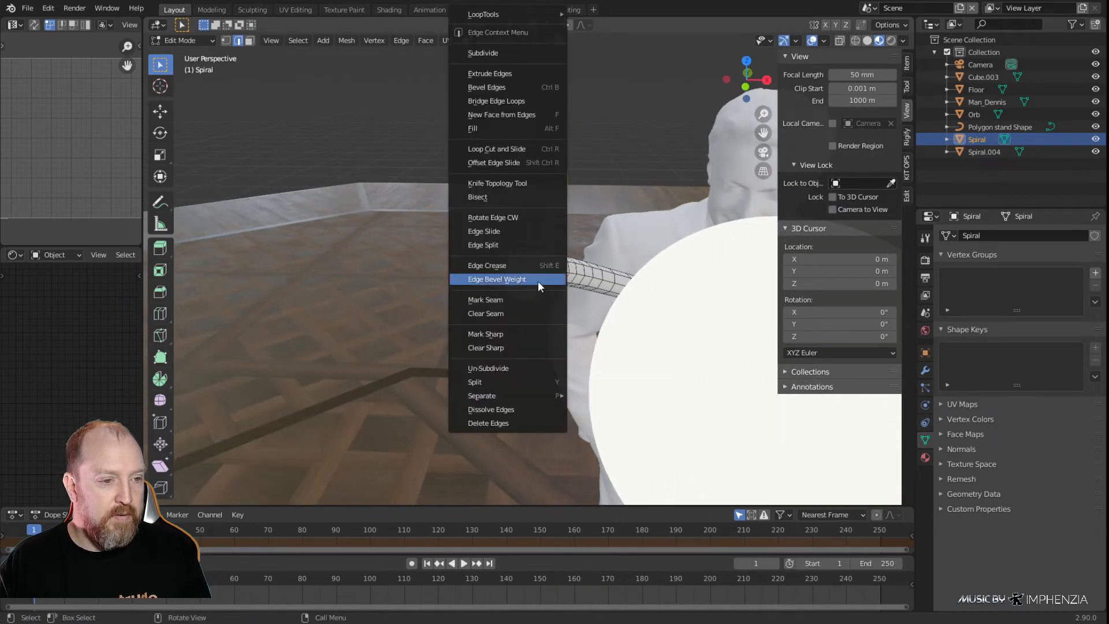
click(477, 128)
key(i)
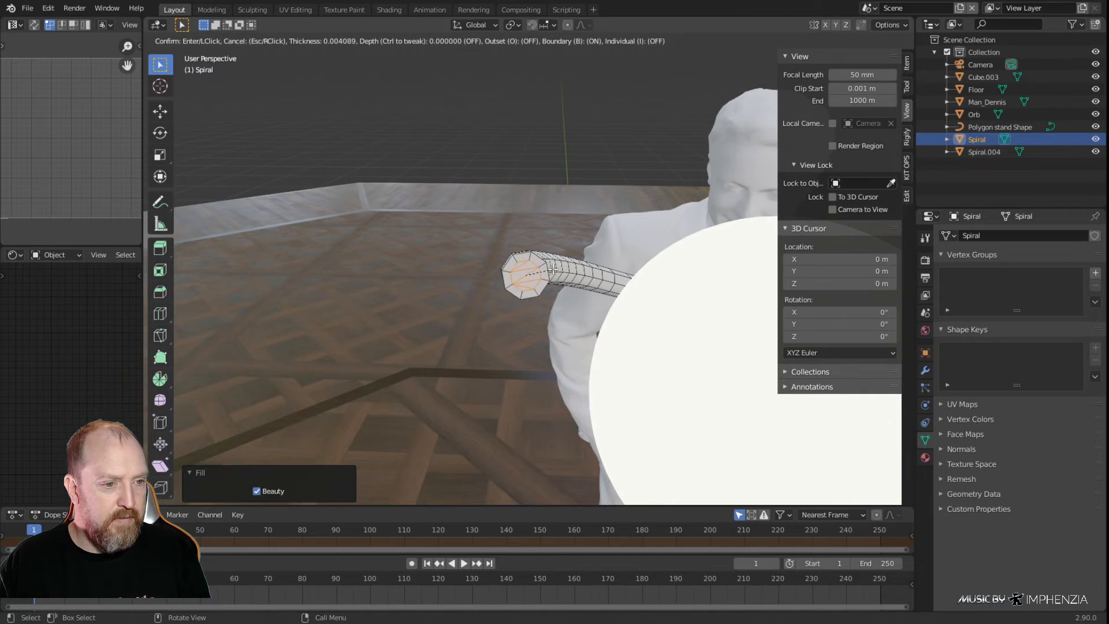
right_click(553, 269)
Cap the spiral tube's open upper end with a single face and inset it by about 0.0011 m
middle_drag(554, 269, 624, 345)
scroll(623, 344, up, 3)
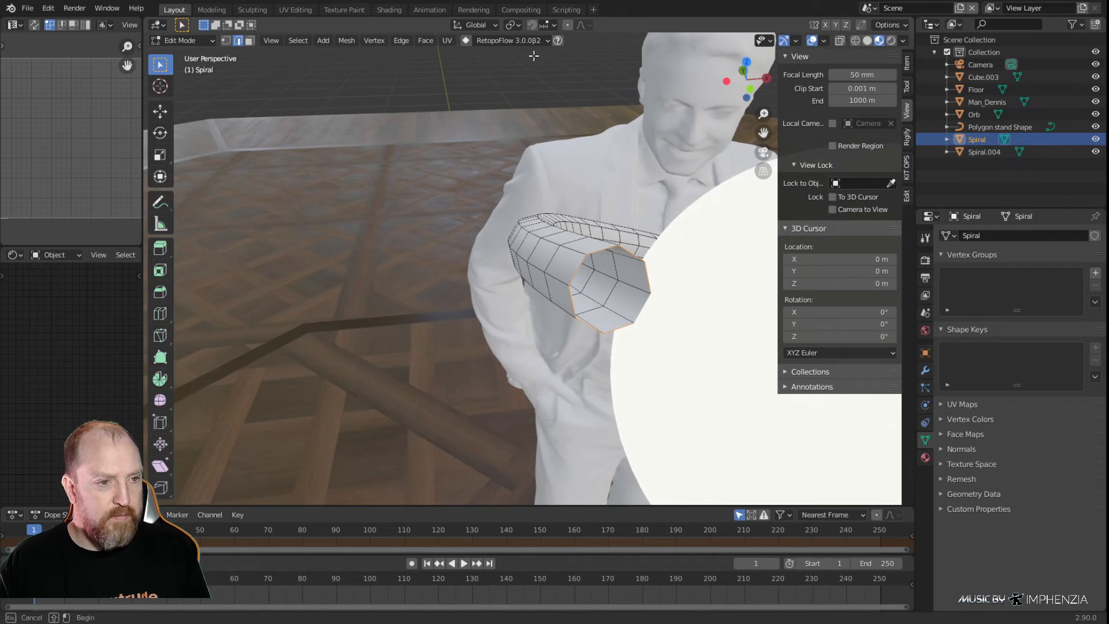
alt+click(605, 252)
key(i)
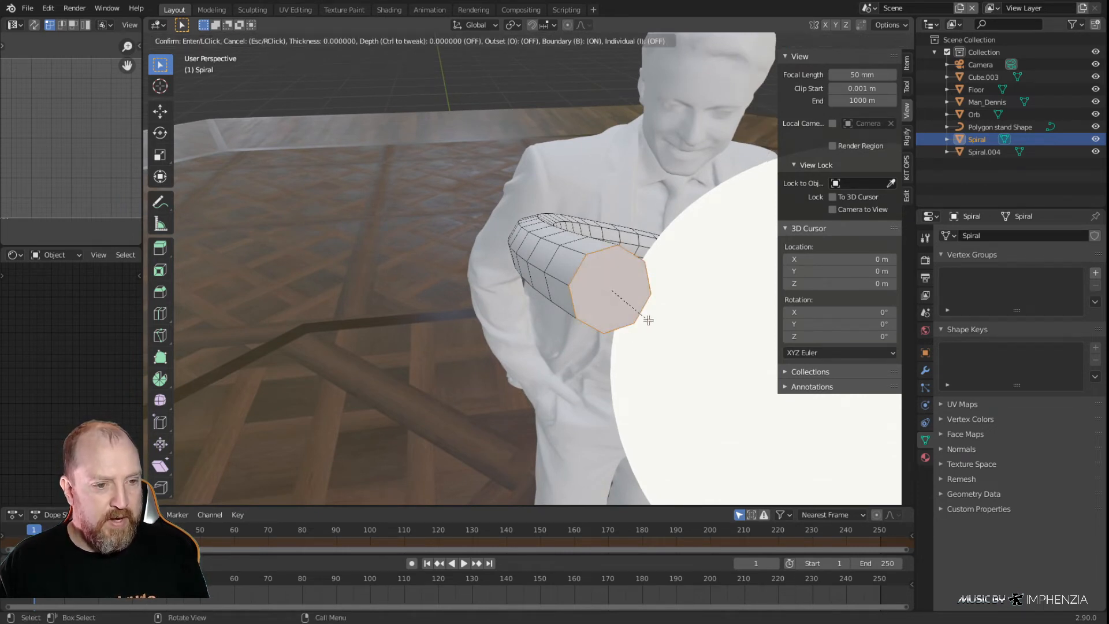
click(644, 317)
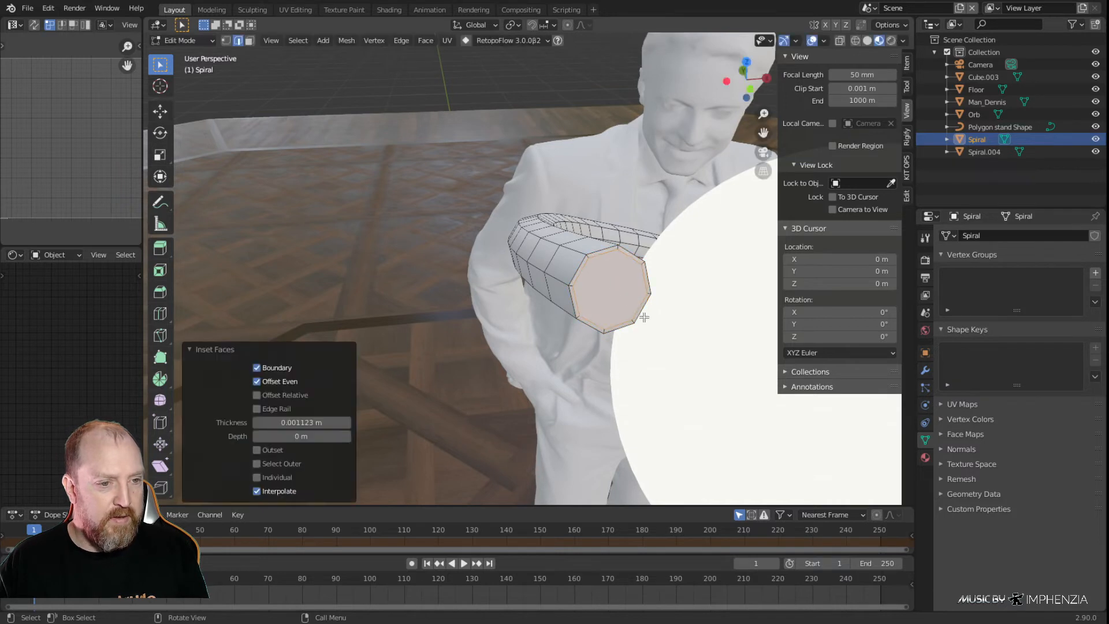
Add one loop cut around the tube close to its capped upper end, with a slide factor of about -0.774
key(ctrl+r)
click(568, 255)
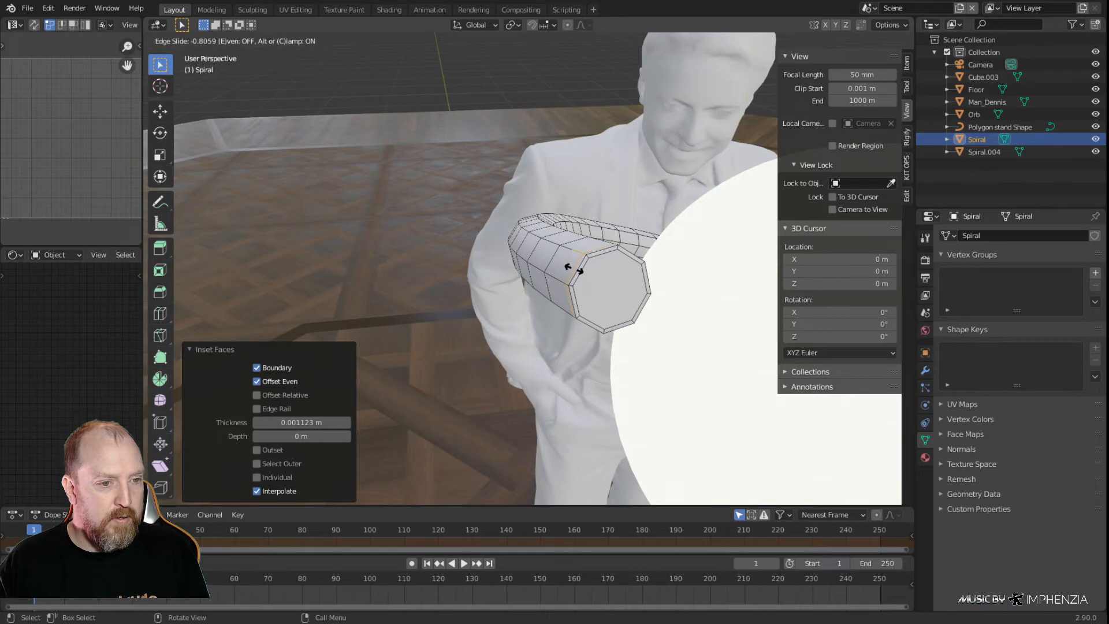
click(574, 268)
middle_drag(576, 269, 601, 283)
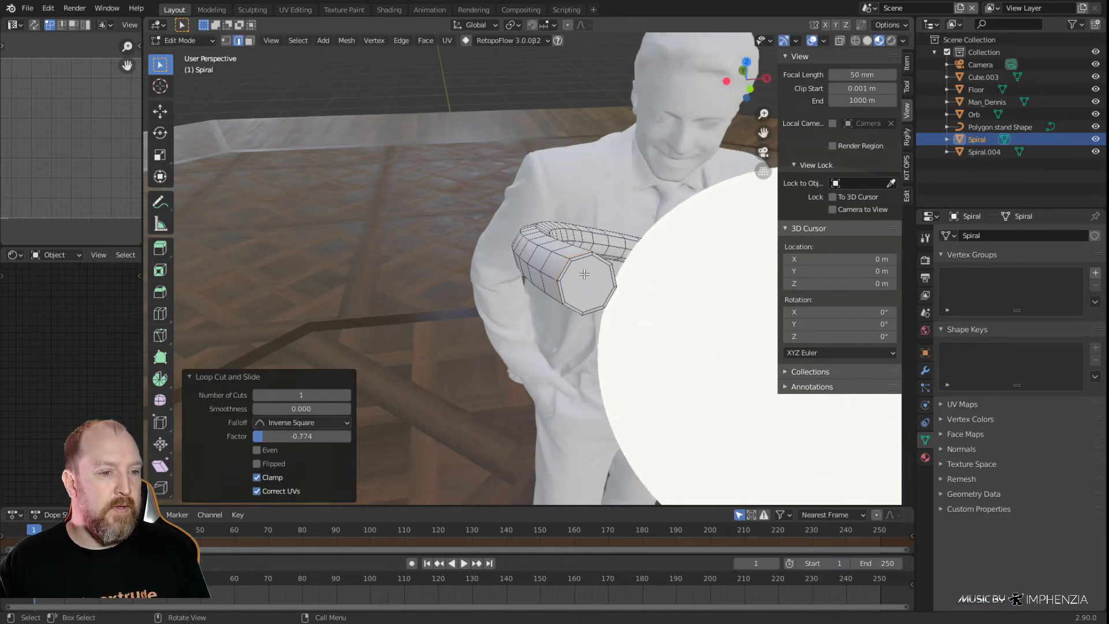
Return to Object Mode and apply Shade Smooth to the spiral mesh
key(Tab)
click(309, 41)
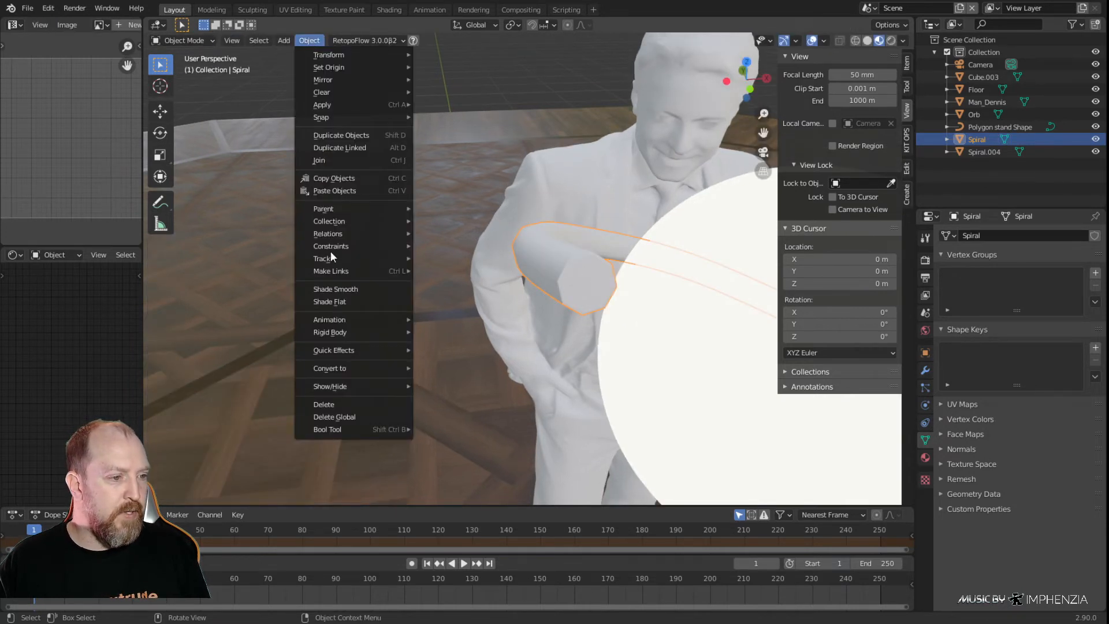
click(334, 289)
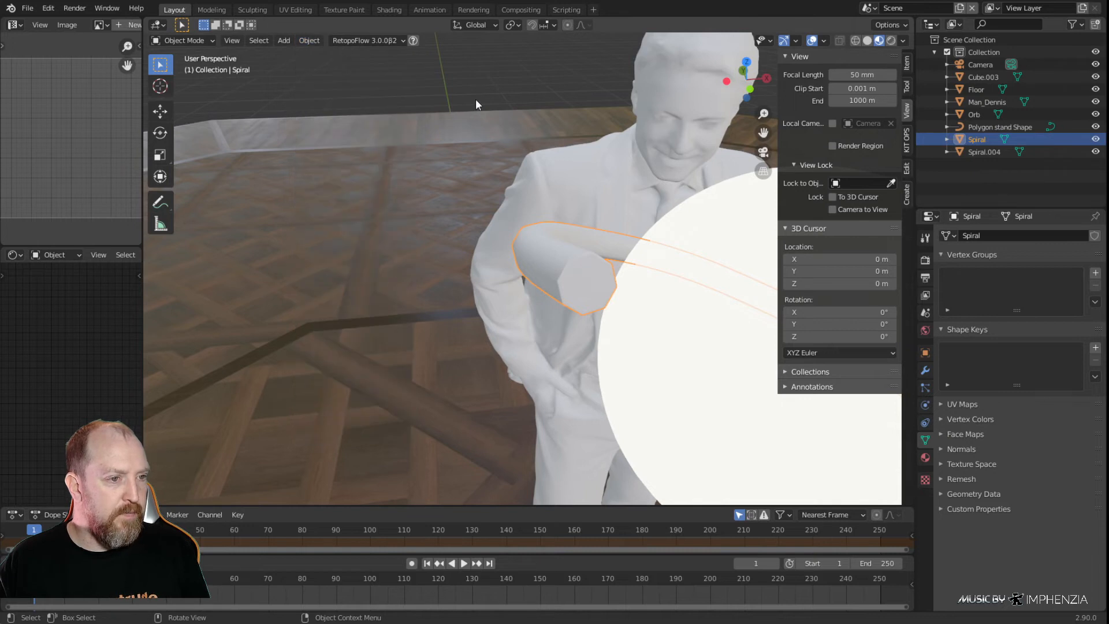
Enter Edit Mode on the spiral mesh and select the lengthwise edge loops running along the corners of the octagonal tube
key(Tab)
key(Tab)
key(Tab)
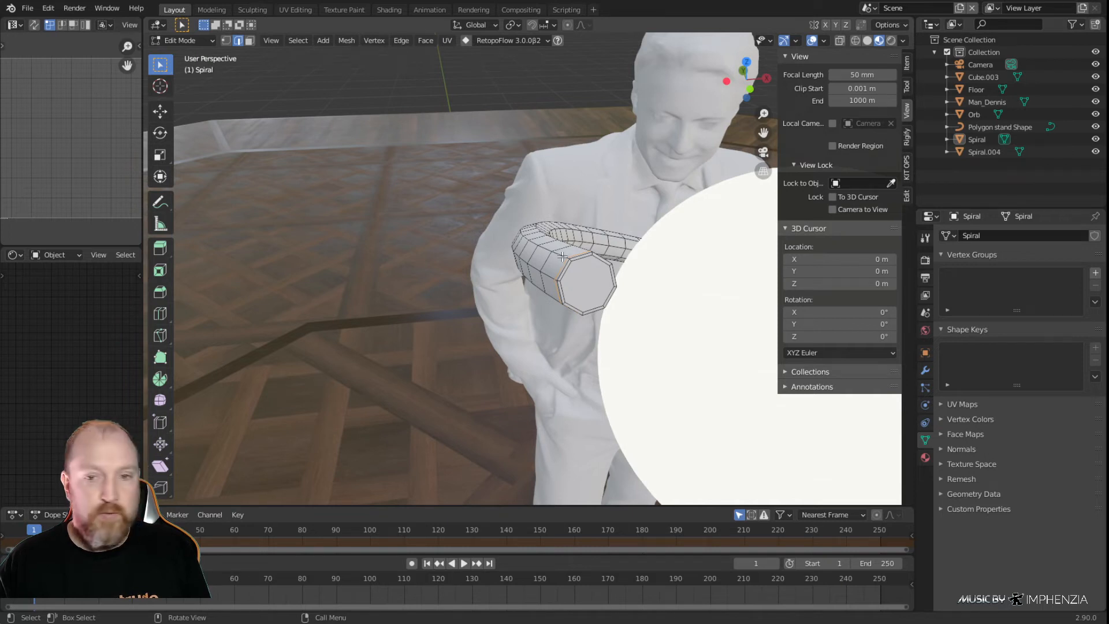
key(alt)
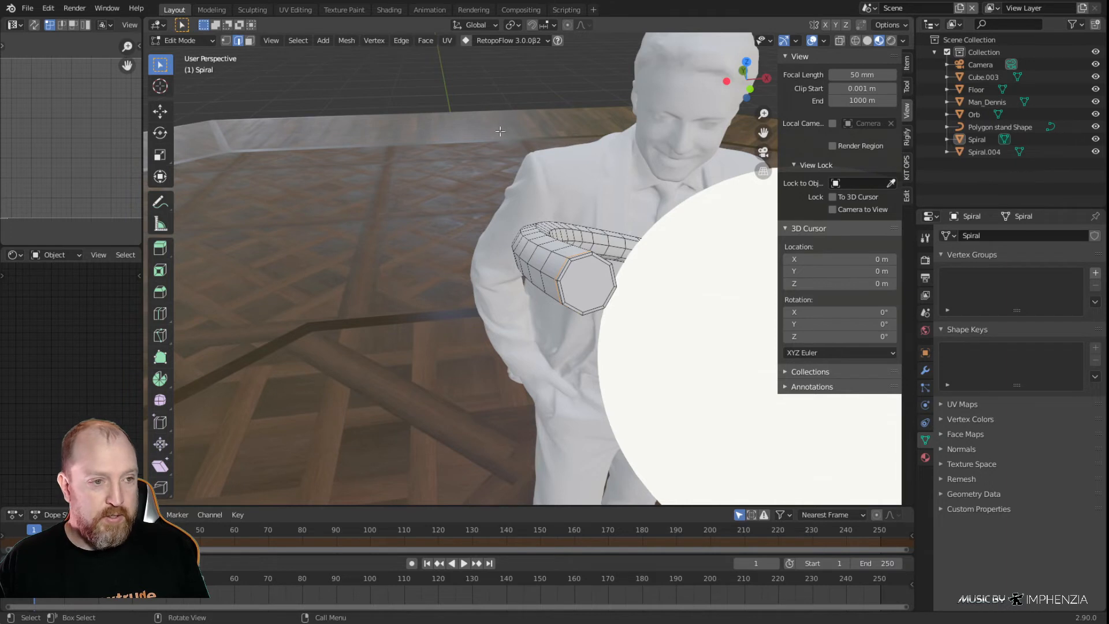
key(alt)
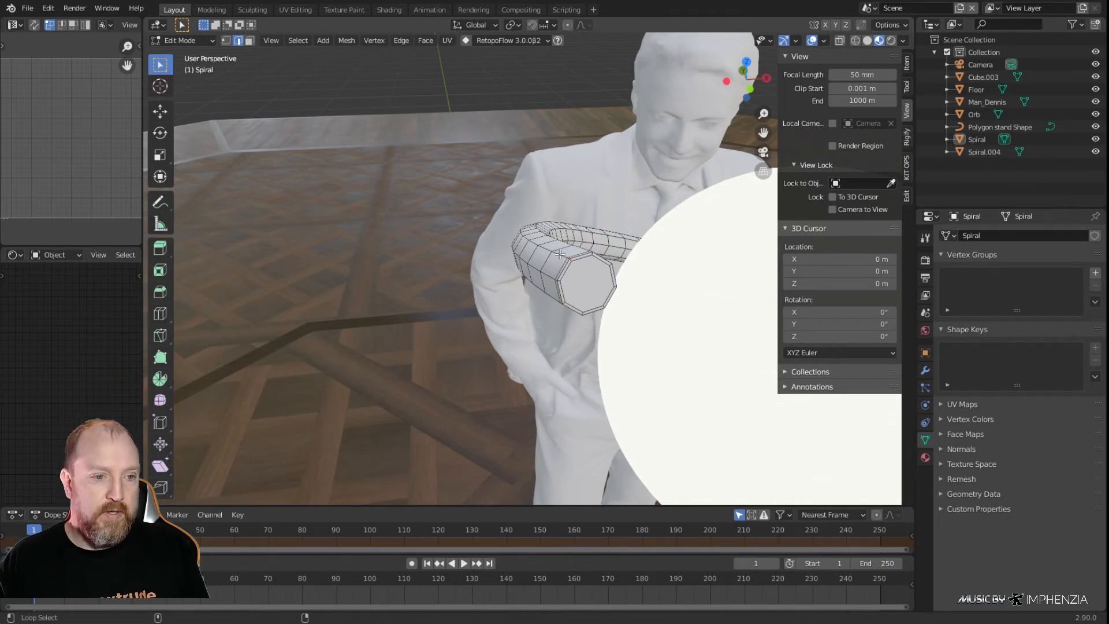
middle_drag(552, 275, 436, 219)
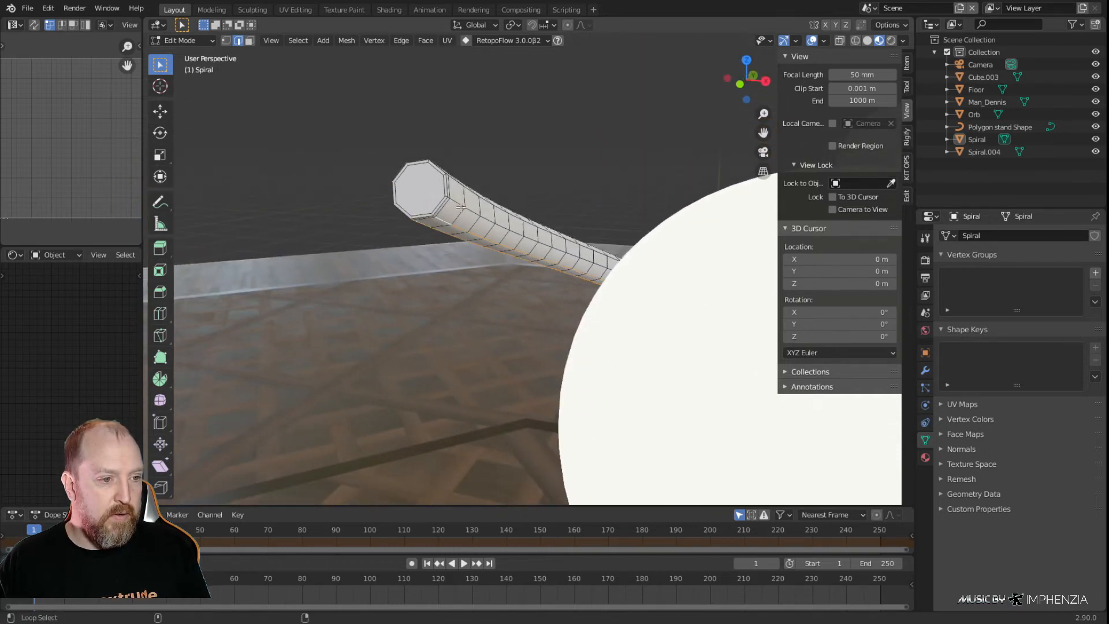
middle_drag(549, 201, 459, 296)
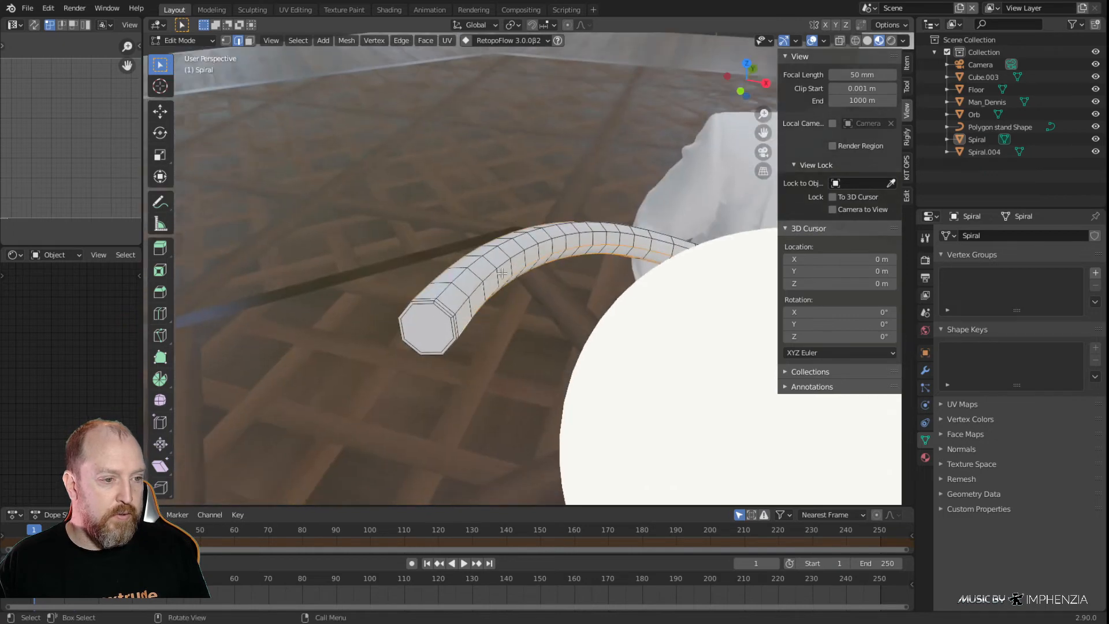
alt+shift+click(441, 290)
middle_drag(463, 288, 538, 261)
middle_drag(313, 189, 526, 292)
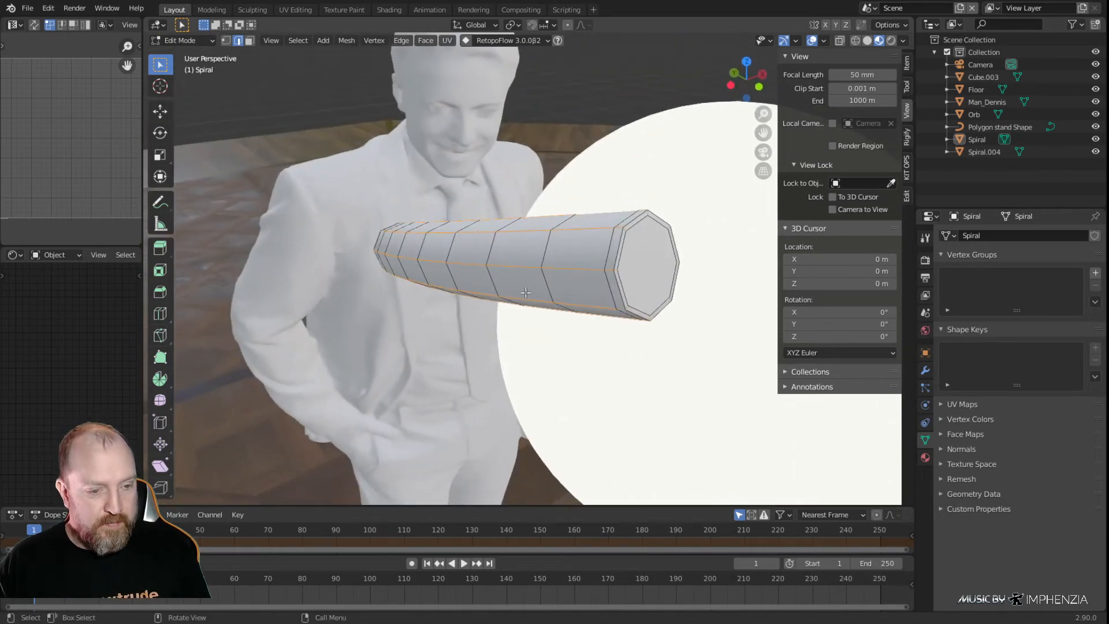
Bevel the selected lengthwise edges of the spiral tube with 3 segments and a width of about 0.00055 m
key(KP_Decimal)
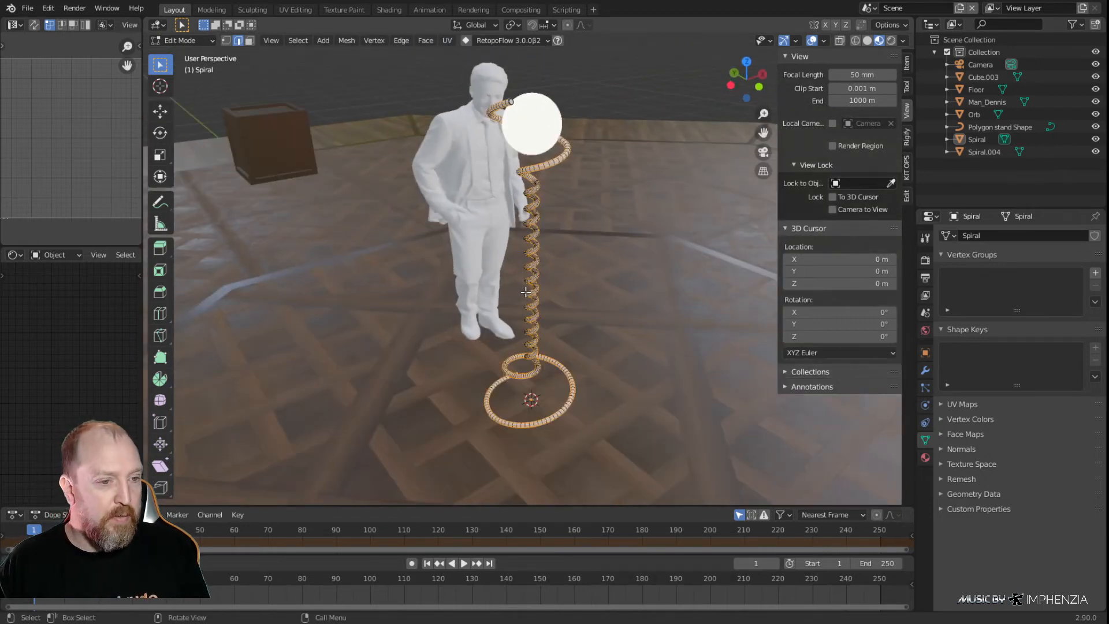
scroll(525, 292, up, 6)
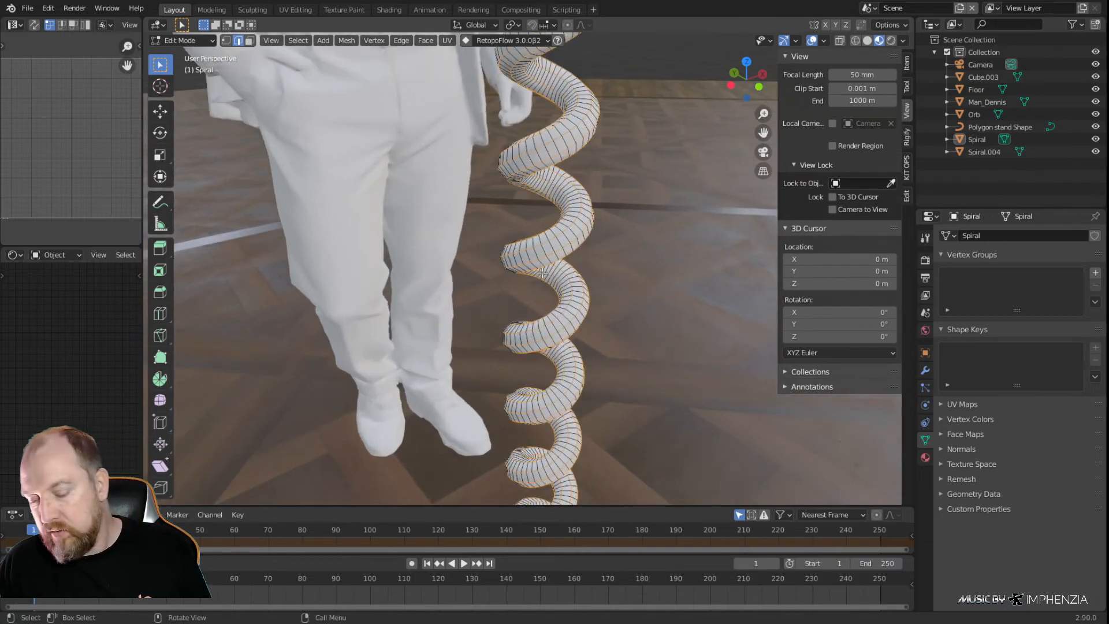
scroll(543, 273, up, 4)
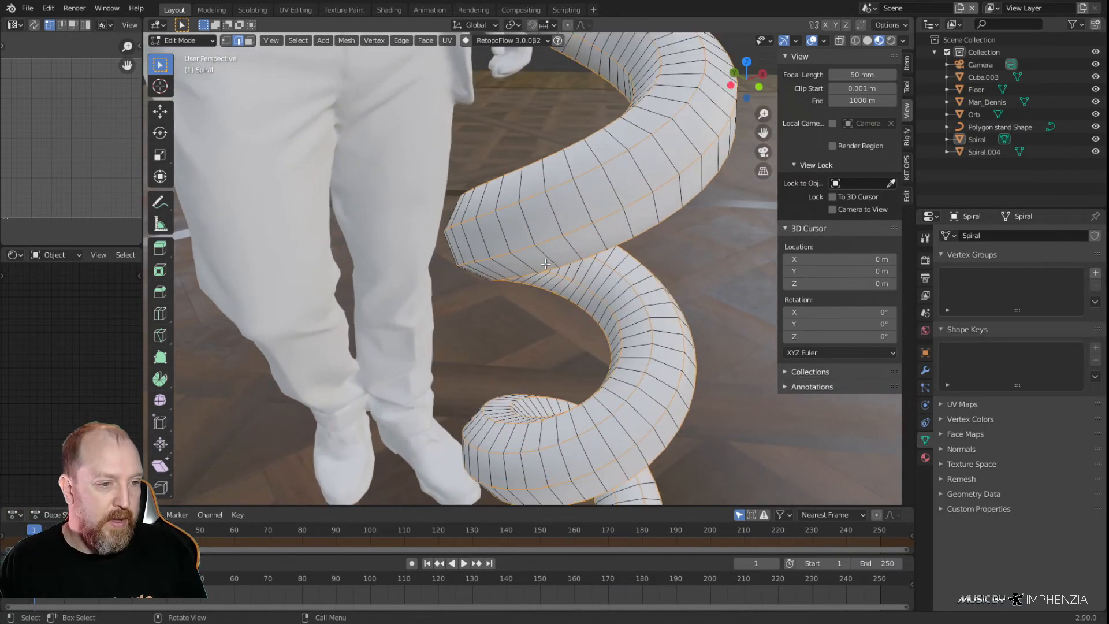
shift+middle_drag(617, 190, 513, 245)
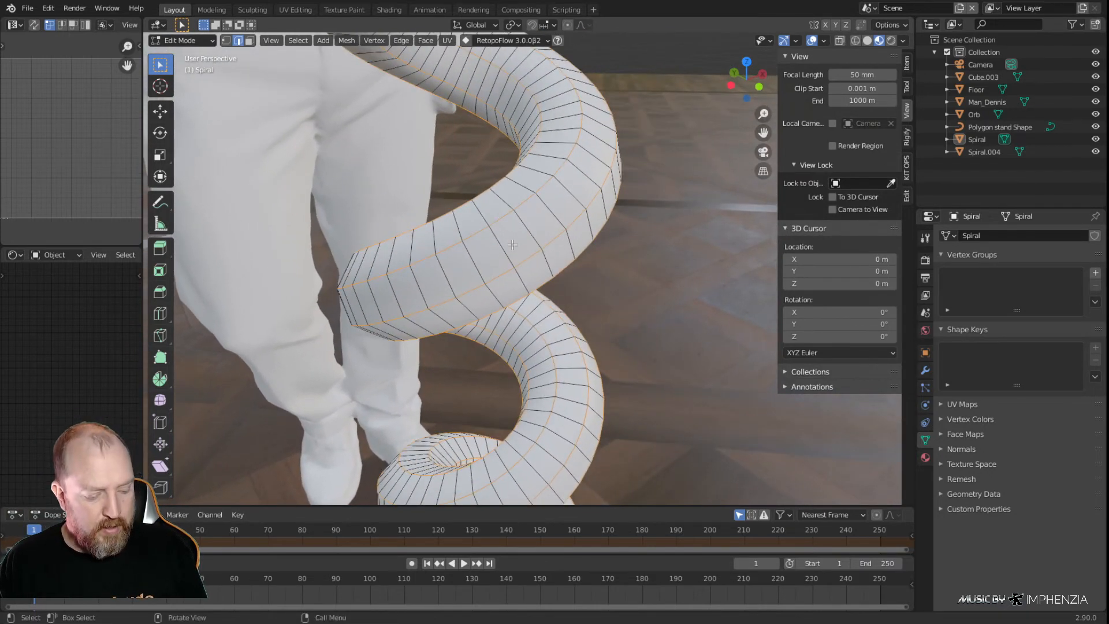
key(ctrl+b)
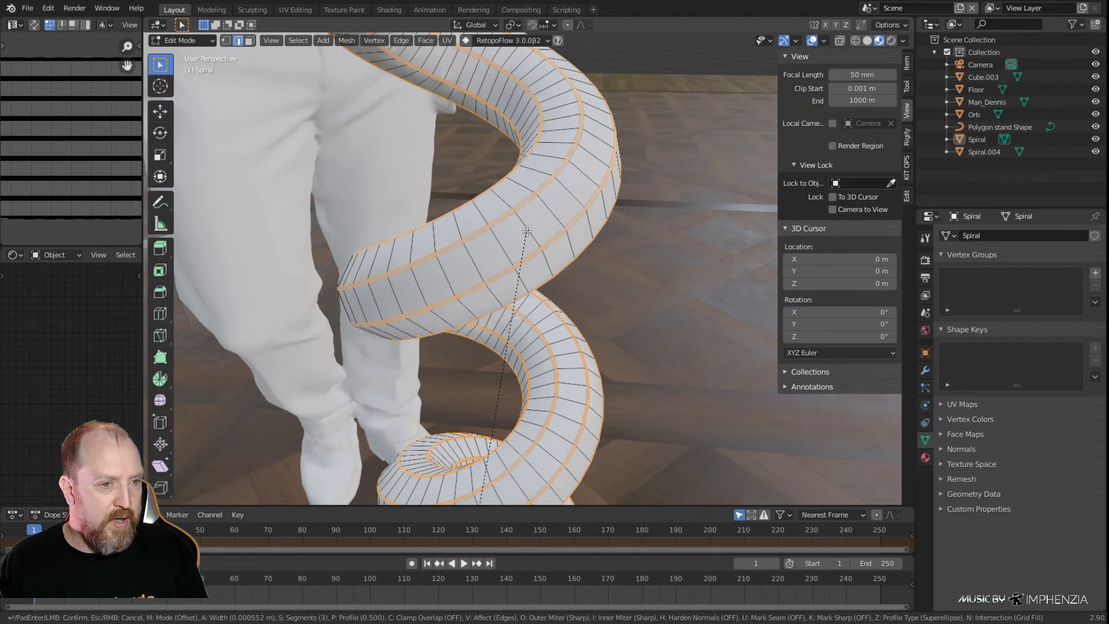
click(527, 231)
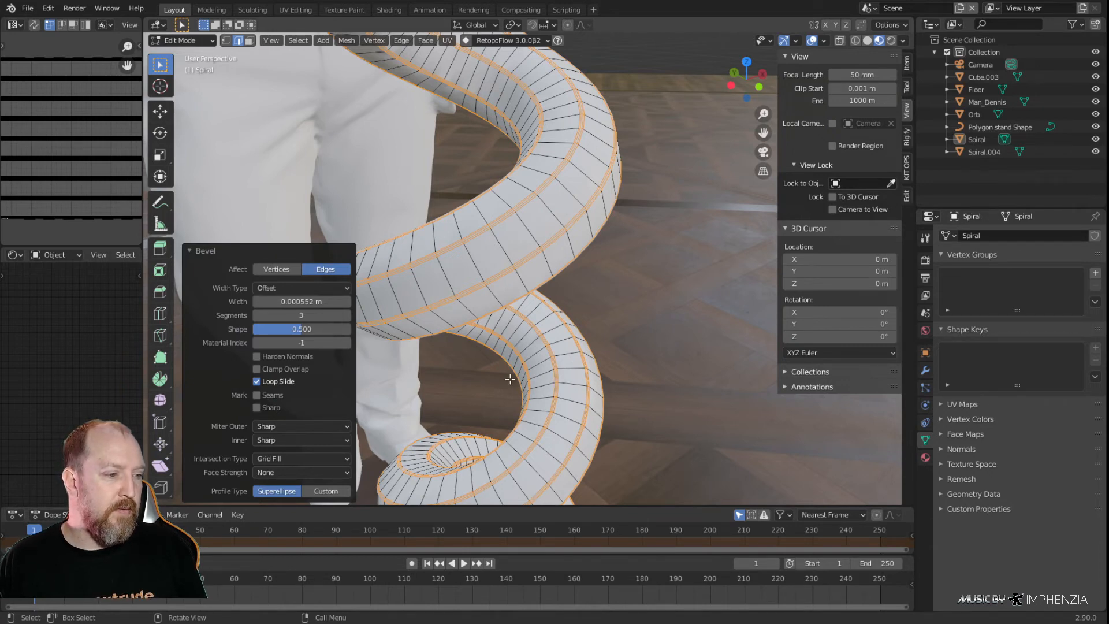
Return to Object Mode, remove the extra Spiral.004 object and select the spiral to check its bevelled, capped end
key(Tab)
middle_drag(592, 268, 529, 299)
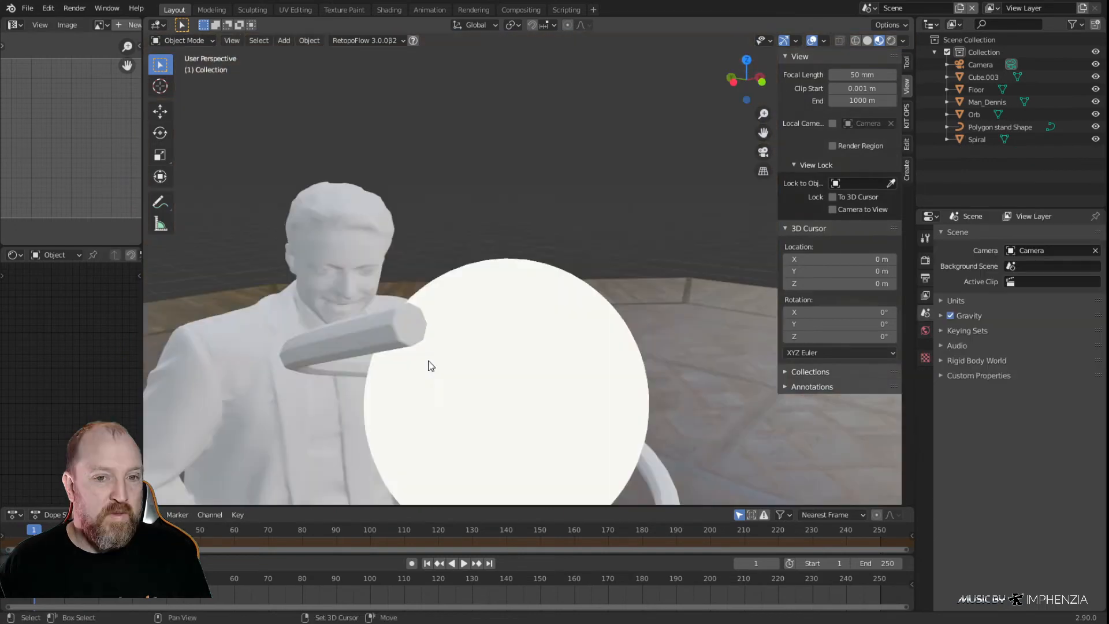
middle_drag(428, 364, 532, 253)
middle_drag(541, 133, 577, 208)
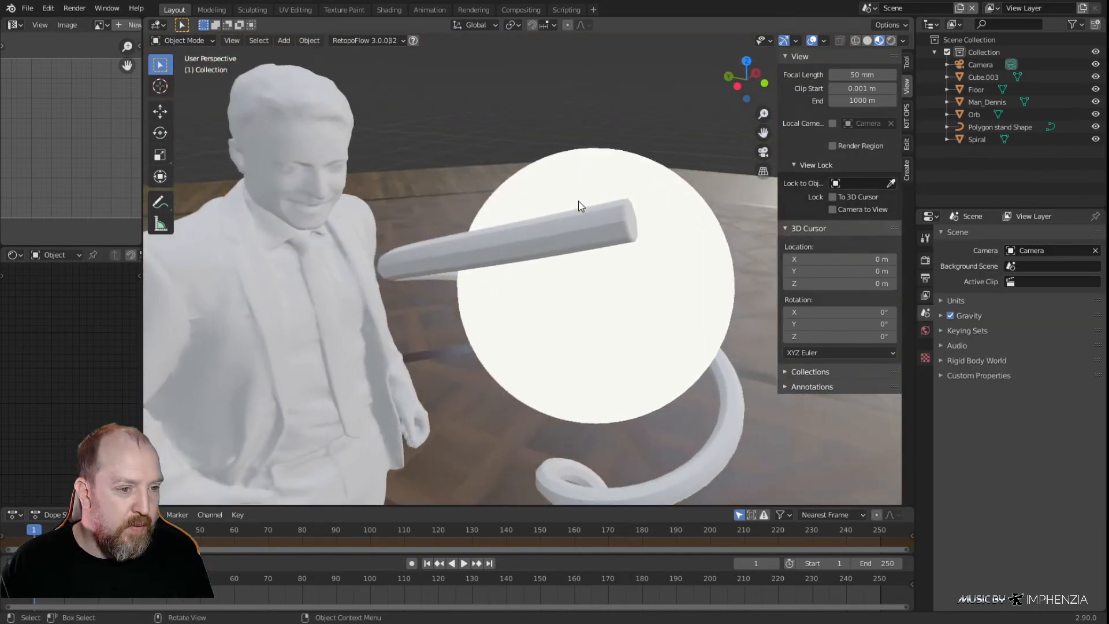
scroll(574, 210, up, 6)
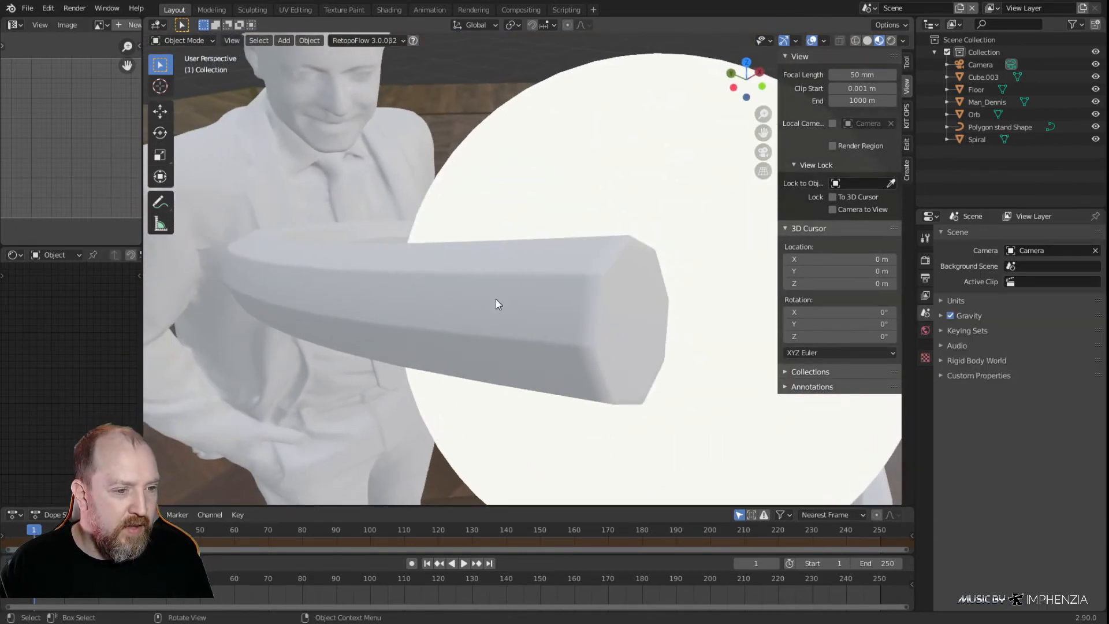
click(512, 301)
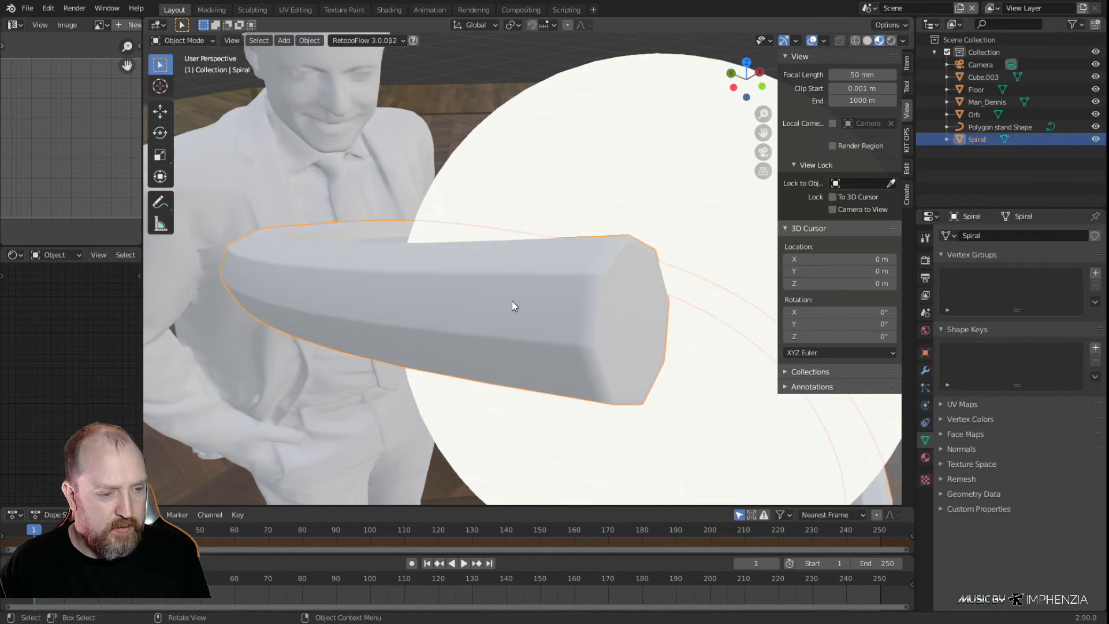
key(Tab)
key(Tab)
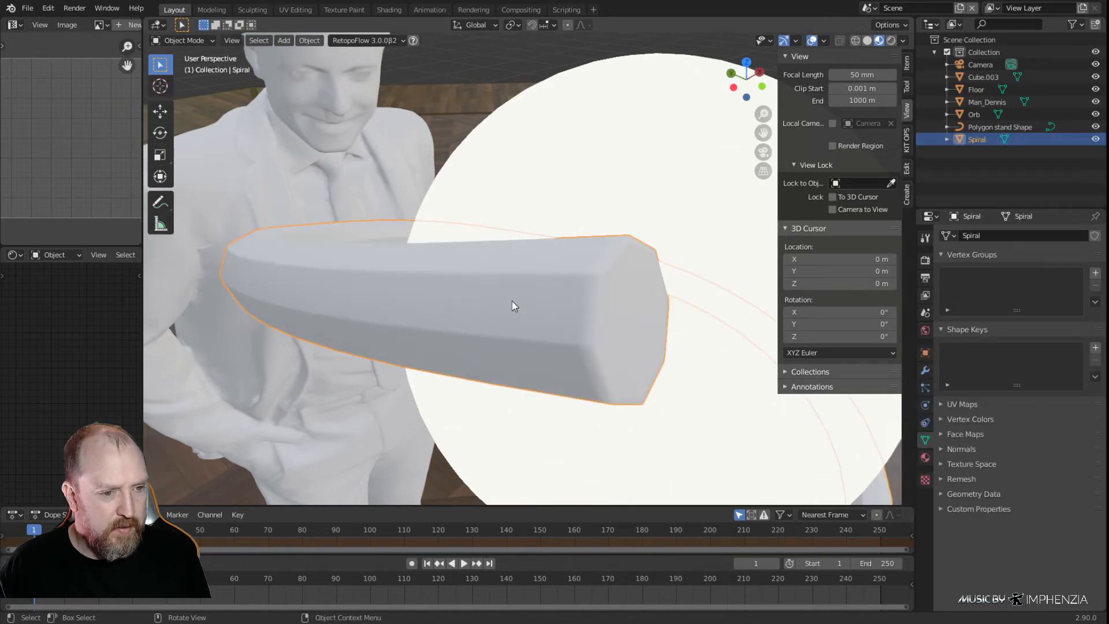
Inspect the material slots of the dark cube and of the spiral stand
scroll(523, 299, down, 8)
scroll(593, 377, down, 6)
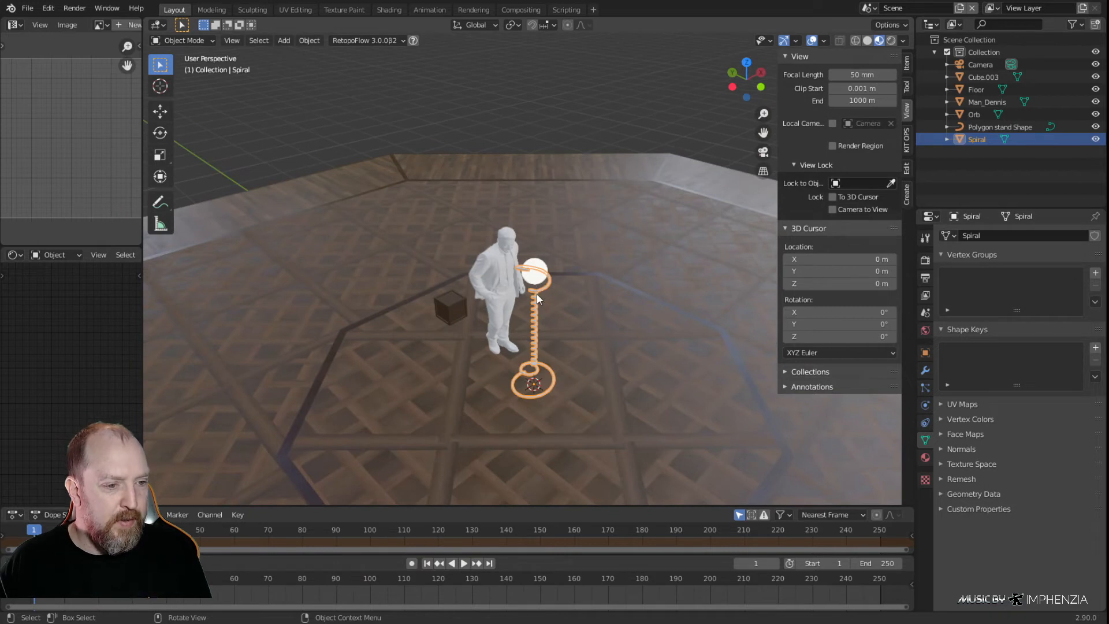
scroll(537, 297, up, 5)
click(299, 395)
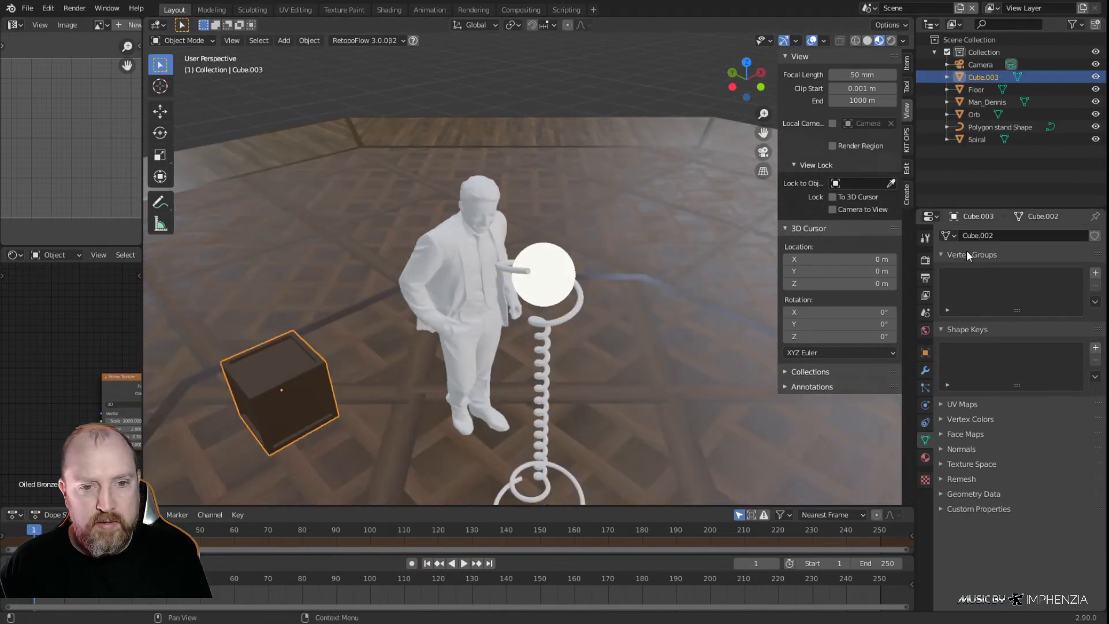
click(925, 458)
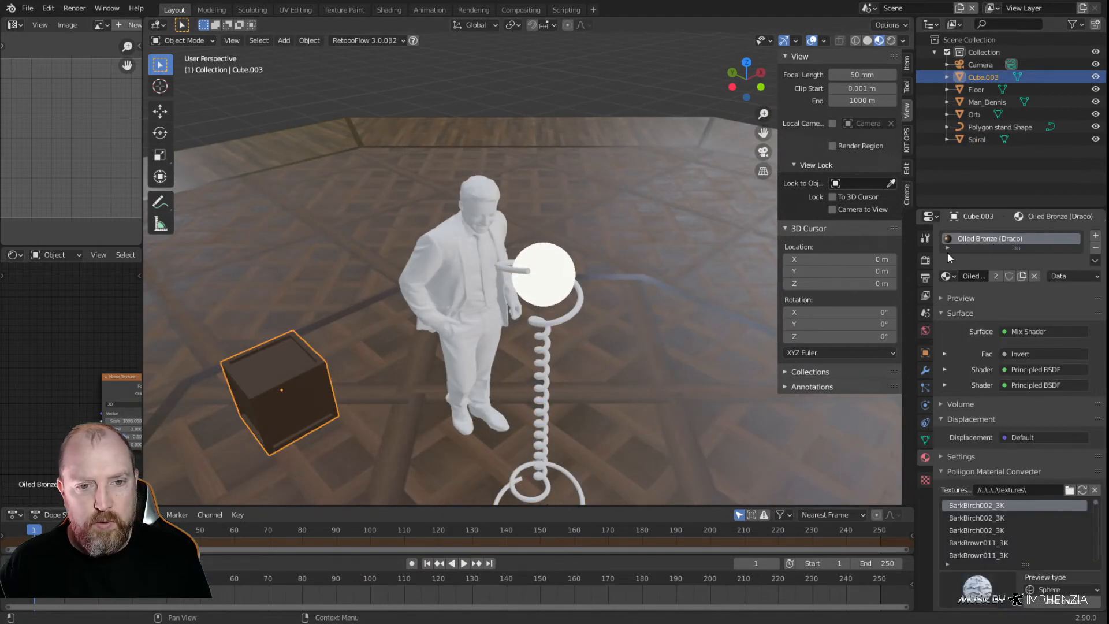
click(509, 270)
scroll(569, 311, up, 5)
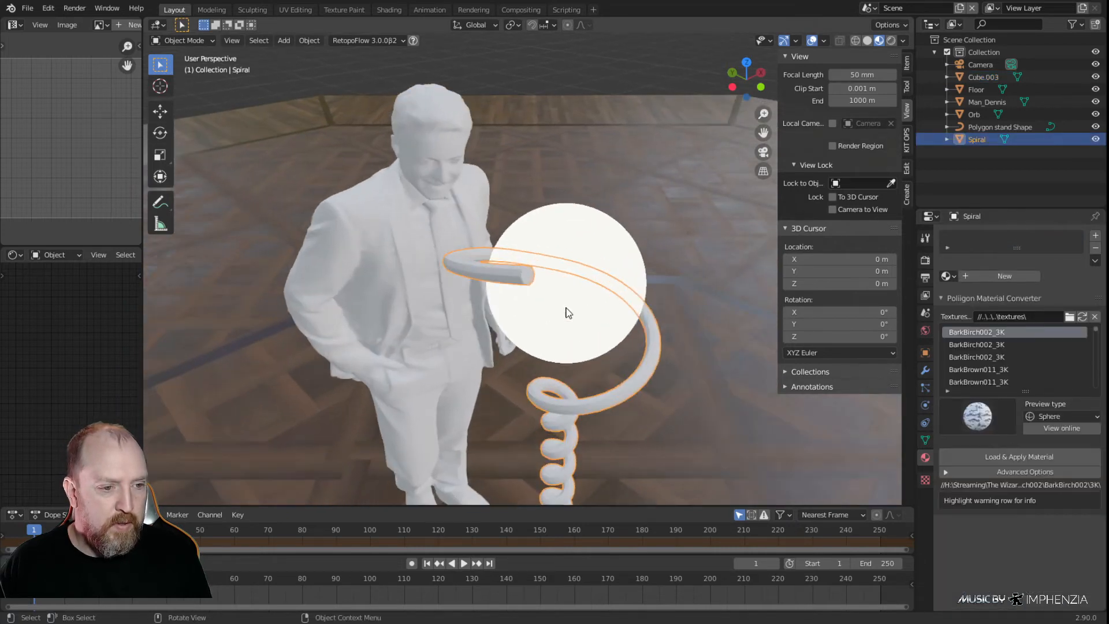
scroll(566, 312, up, 3)
middle_drag(473, 304, 650, 225)
Assign the existing Oiled Bronze (Draco) material to the standing man figure
click(416, 172)
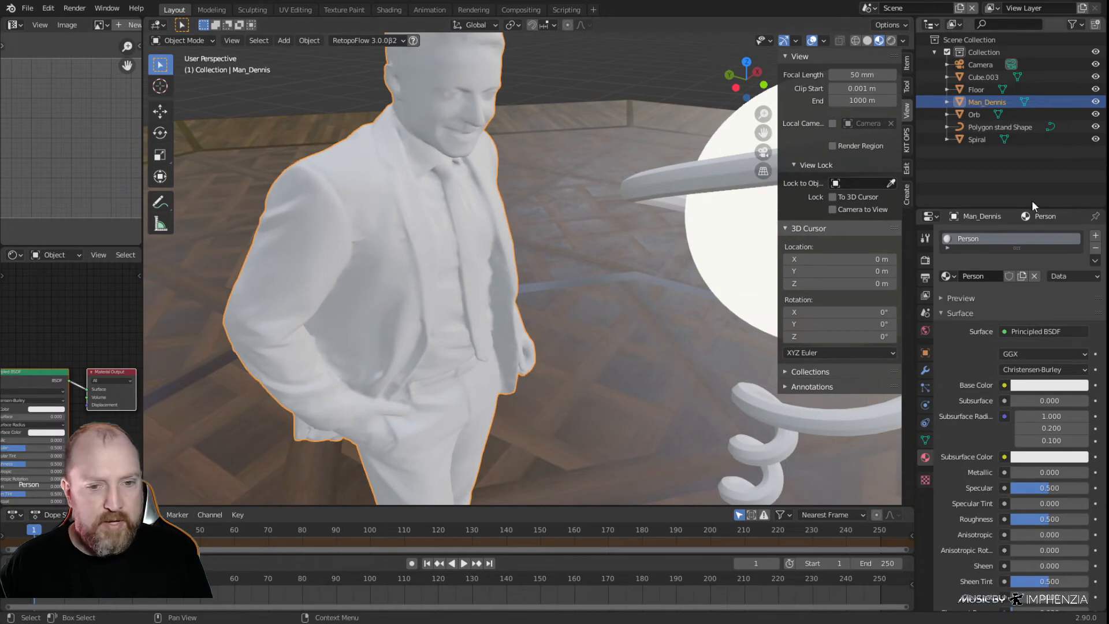
click(948, 276)
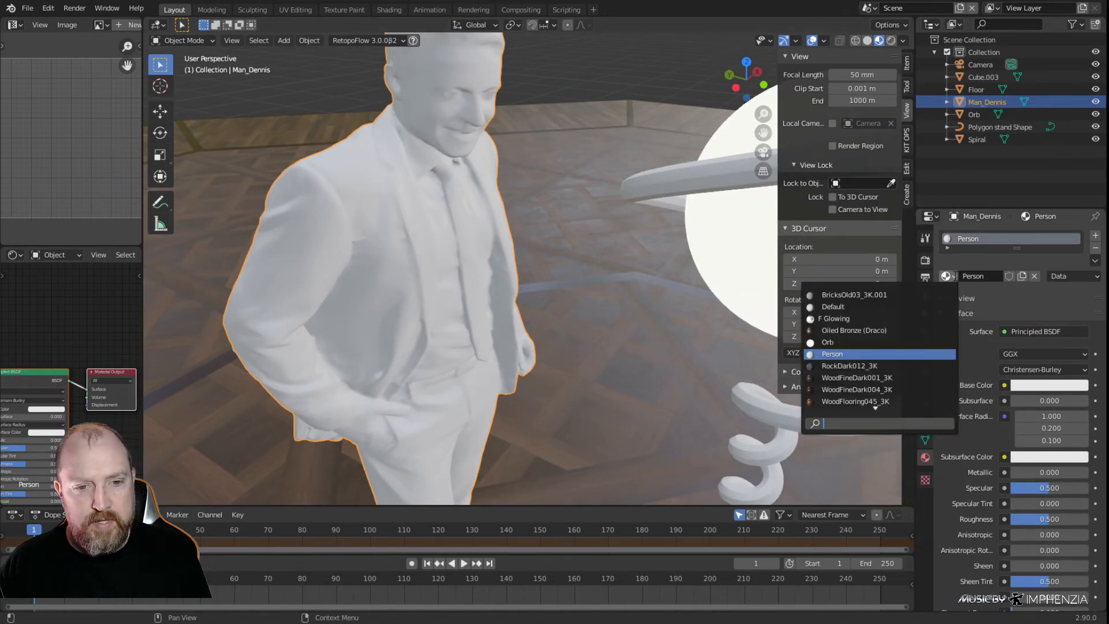
key(Up)
key(Up)
key(Up)
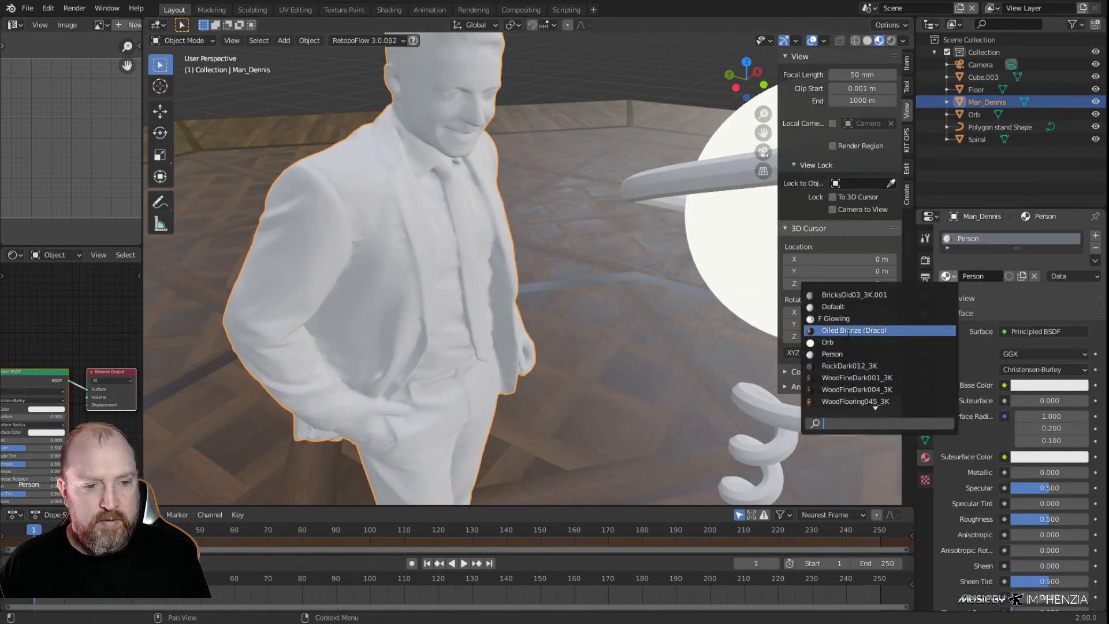
key(Return)
mouse_move(487, 347)
shift+middle_down()
mouse_move(521, 333)
mouse_move(509, 285)
mouse_move(514, 311)
mouse_move(498, 347)
shift+middle_up()
scroll(492, 267, up, 2)
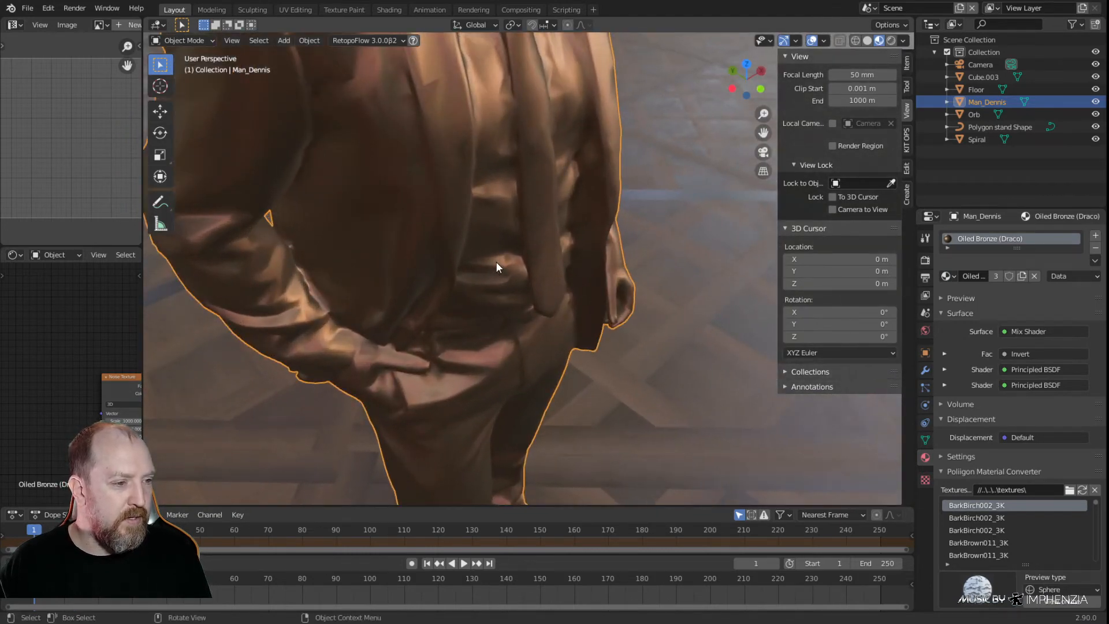
scroll(496, 261, down, 3)
scroll(495, 259, down, 2)
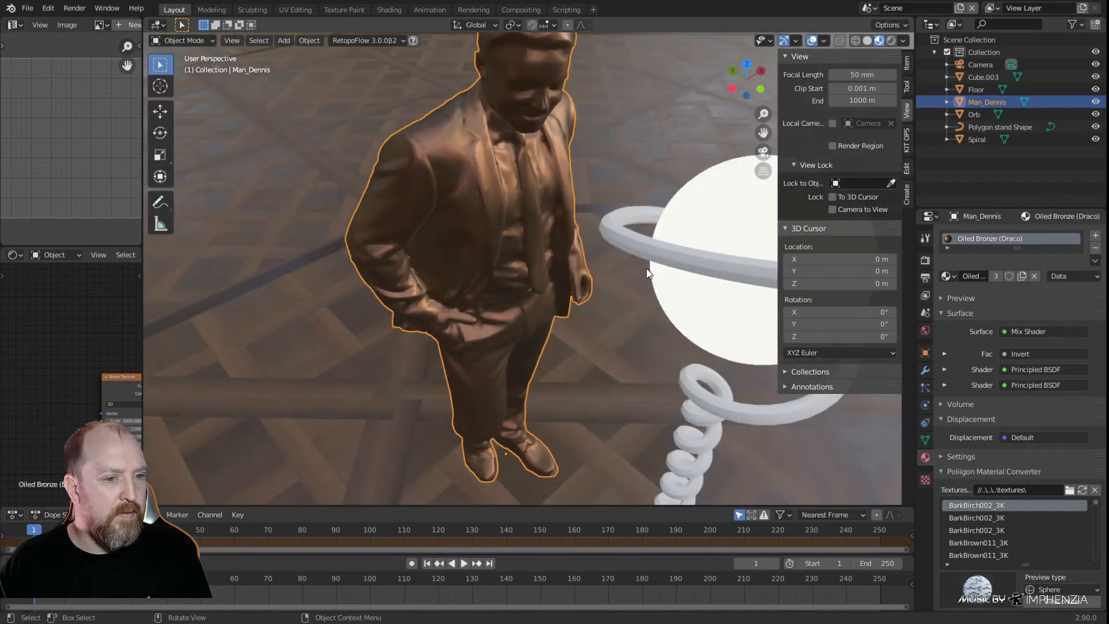
Assign the existing Oiled Bronze (Draco) material to the spiral stand
click(639, 245)
middle_drag(639, 245, 574, 253)
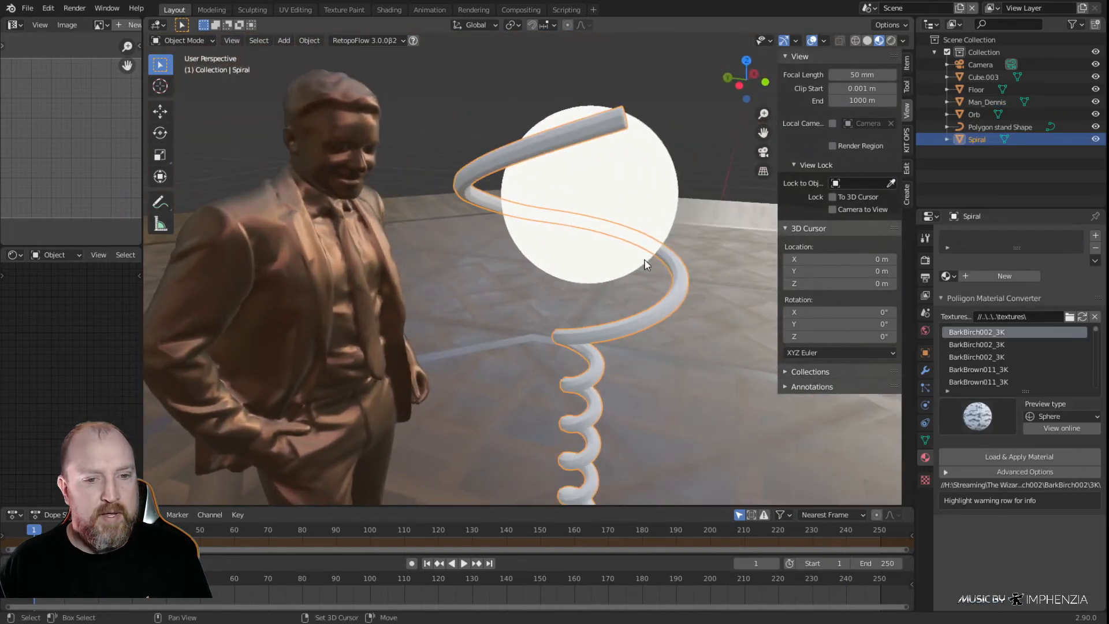
click(947, 276)
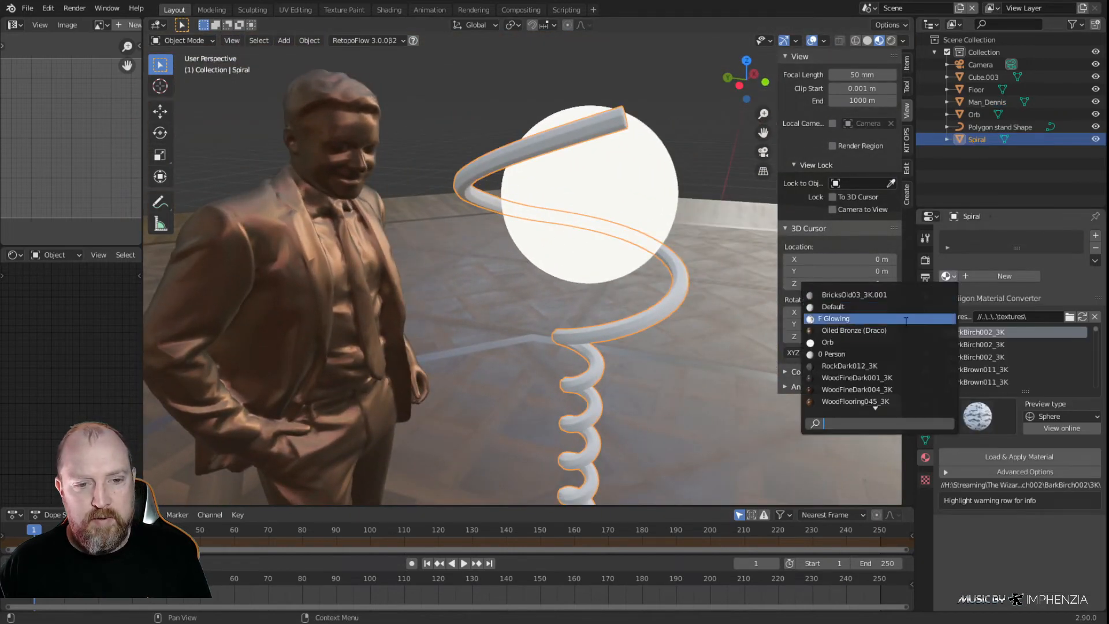
click(855, 331)
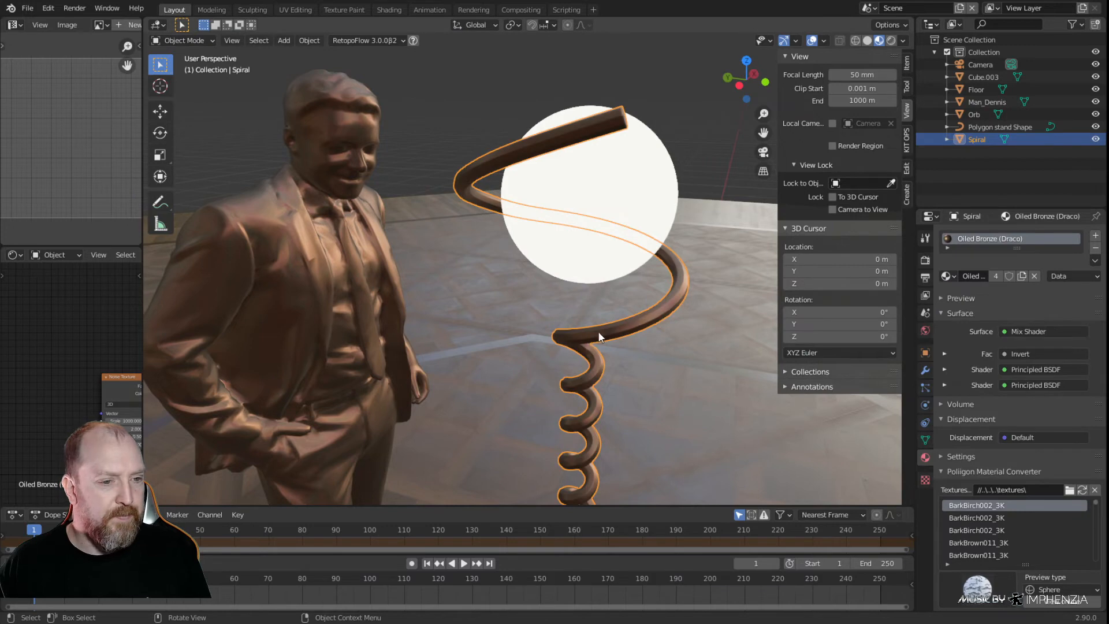
scroll(637, 333, down, 5)
middle_drag(638, 332, 555, 273)
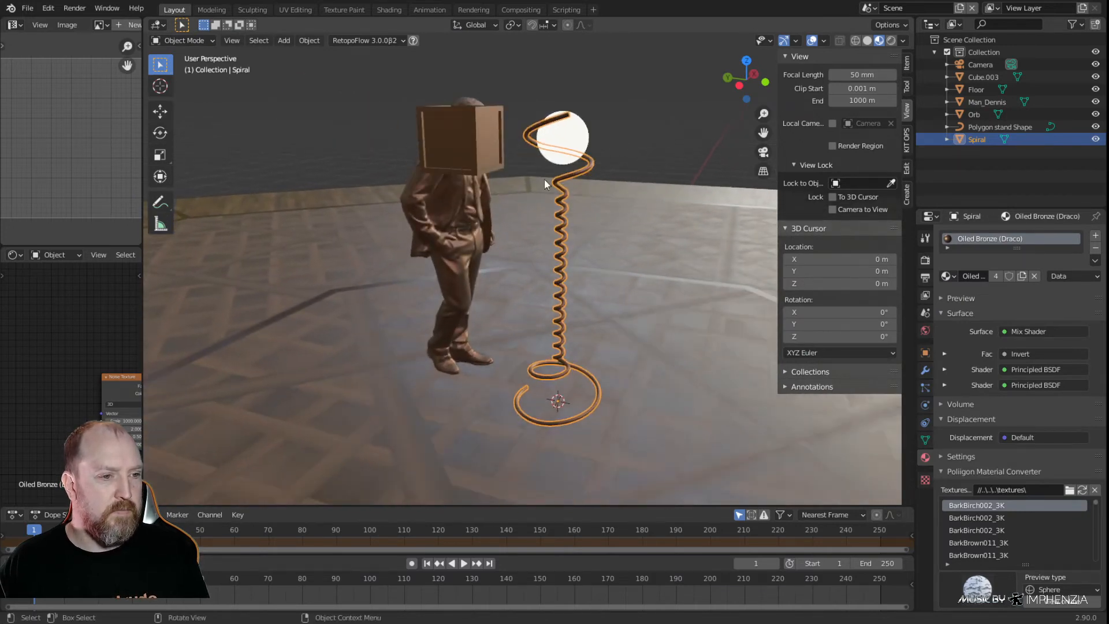
Delete the bronze cube that stands in front of the man figure
click(483, 161)
key(Delete)
middle_drag(651, 259, 501, 258)
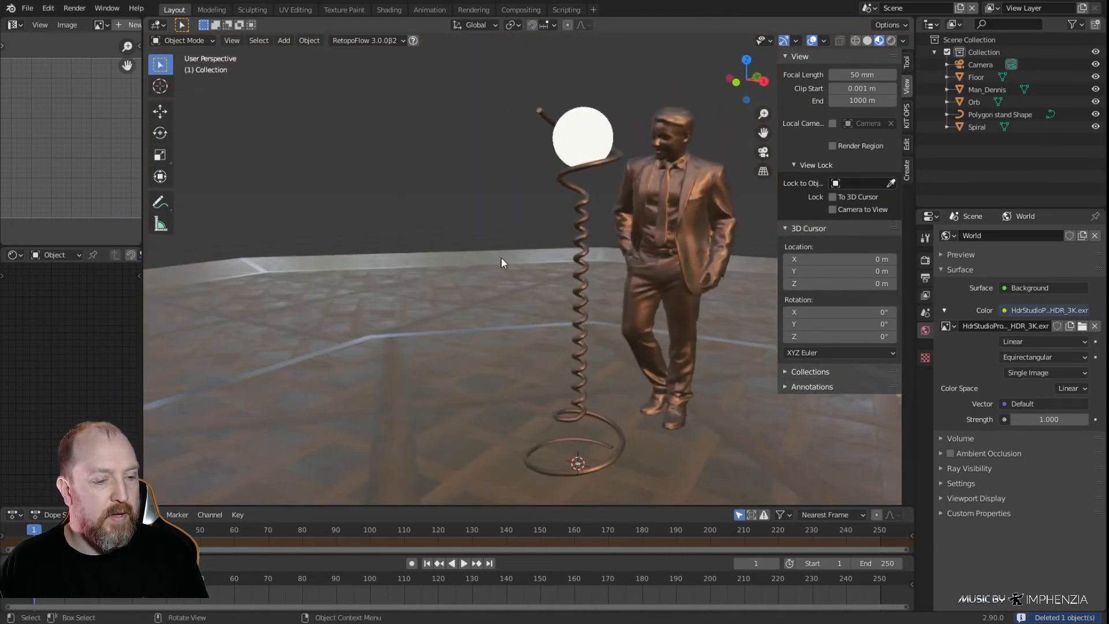
Move the spiral stand up along the global Z axis by about 0.0063 m
click(582, 209)
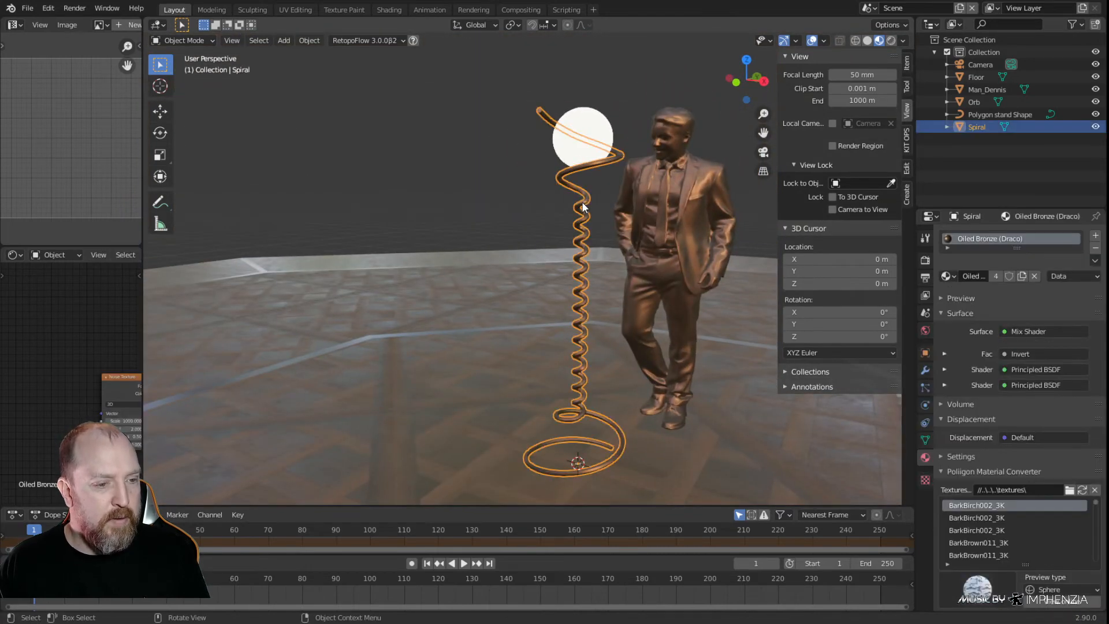
key(g)
key(z)
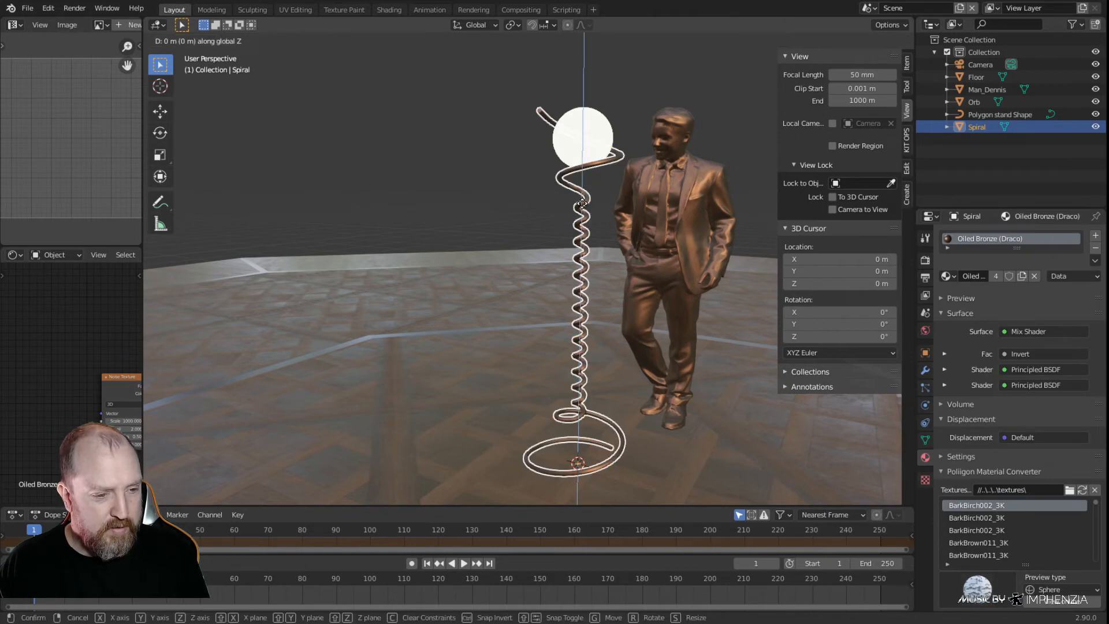
click(584, 207)
Raise the spiral stand about 0.005 m along global Z so that its base coil rests on the floor's surface
key(KP_1)
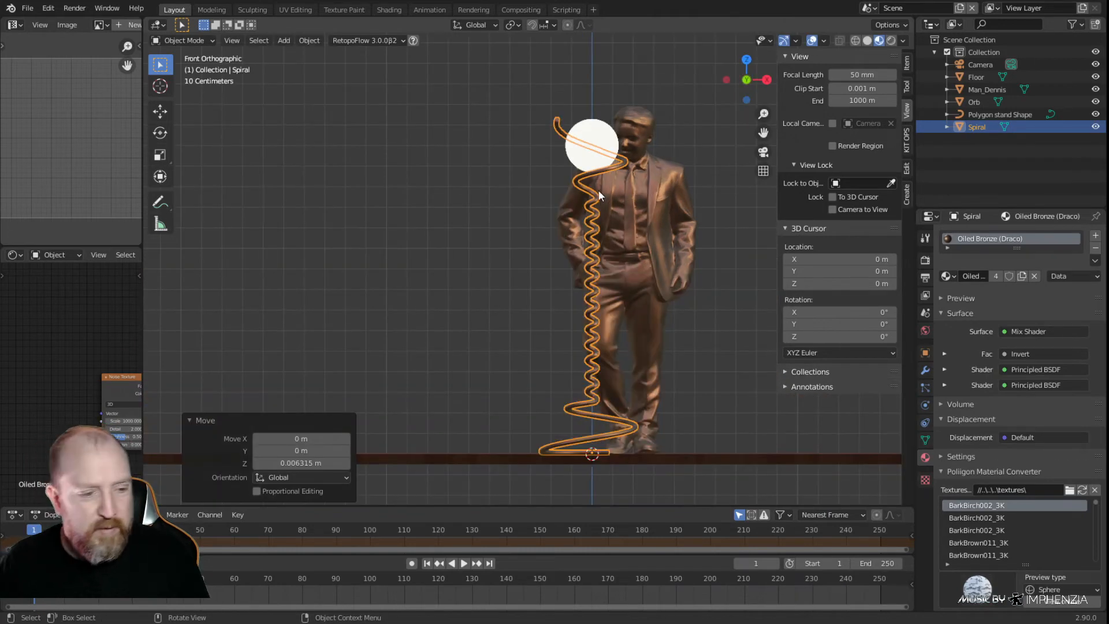
shift+middle_drag(609, 191, 623, 407)
scroll(580, 83, up, 6)
scroll(612, 174, up, 2)
shift+middle_drag(687, 72, 578, 247)
shift+middle_drag(610, 210, 498, 287)
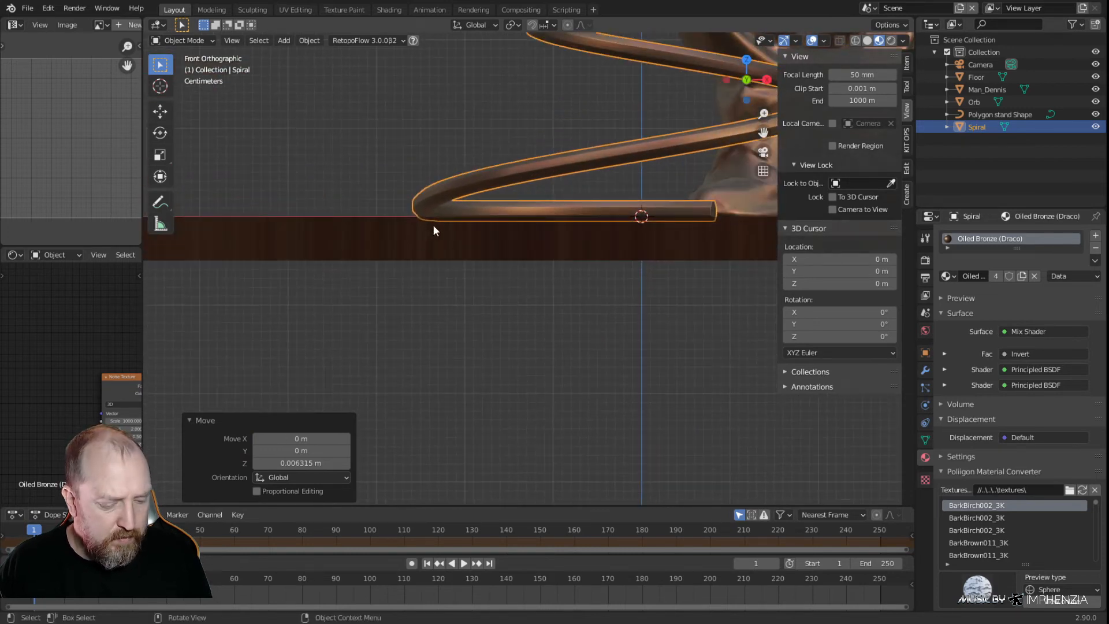
key(g)
key(z)
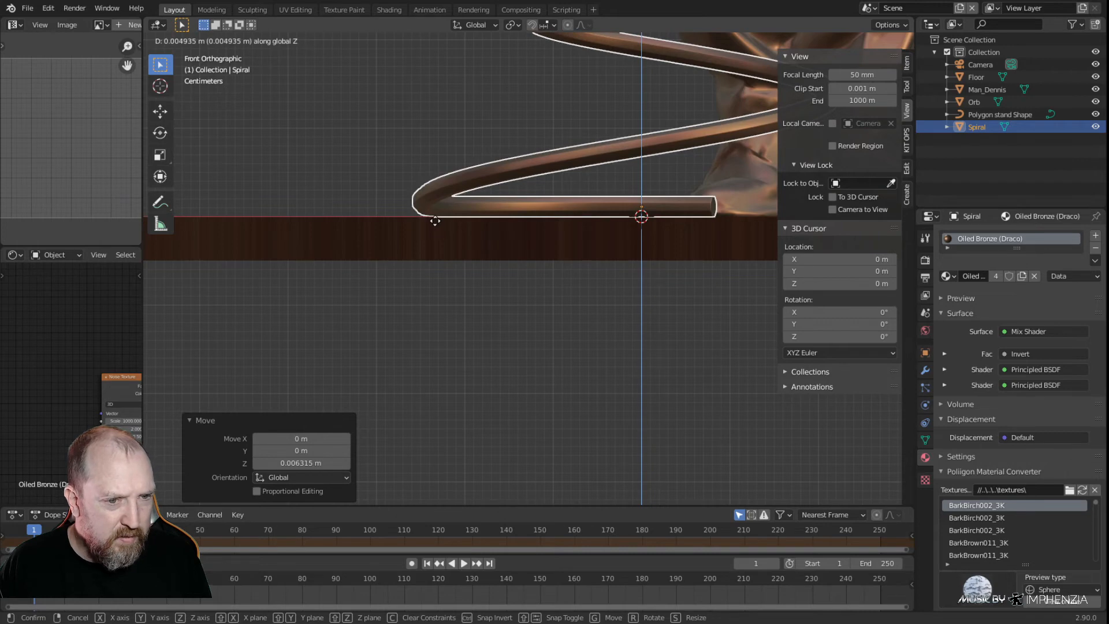
click(424, 220)
Examine how the spiral stand sits on the floor and how its upper end curls around the orb
click(571, 293)
scroll(571, 294, down, 5)
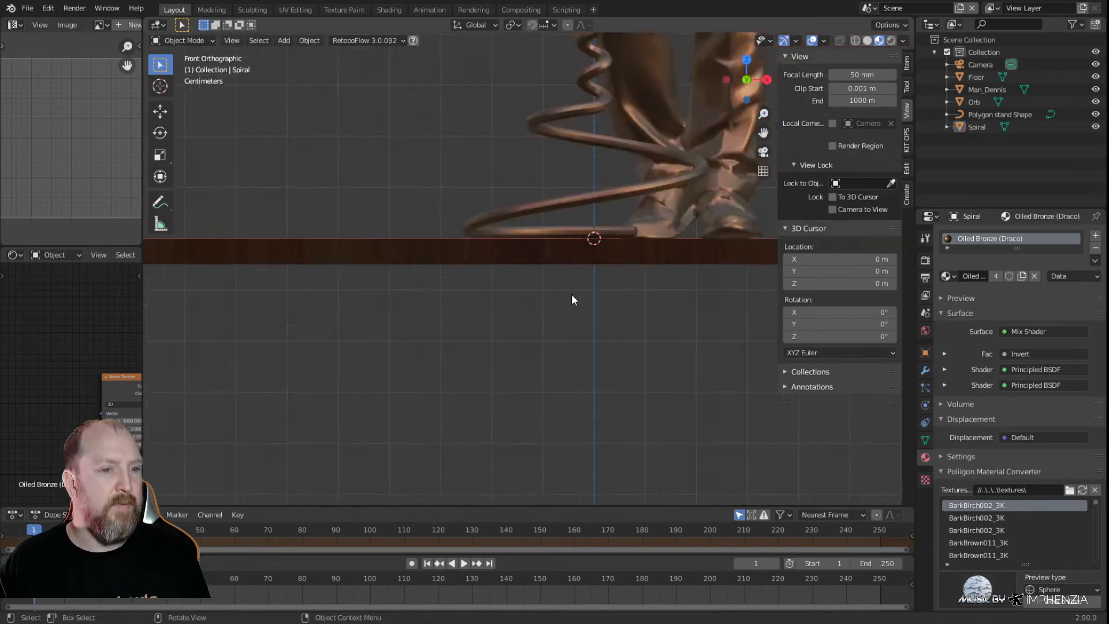
scroll(595, 290, up, 7)
middle_drag(636, 258, 578, 298)
scroll(595, 271, down, 6)
scroll(588, 280, down, 8)
scroll(577, 294, up, 4)
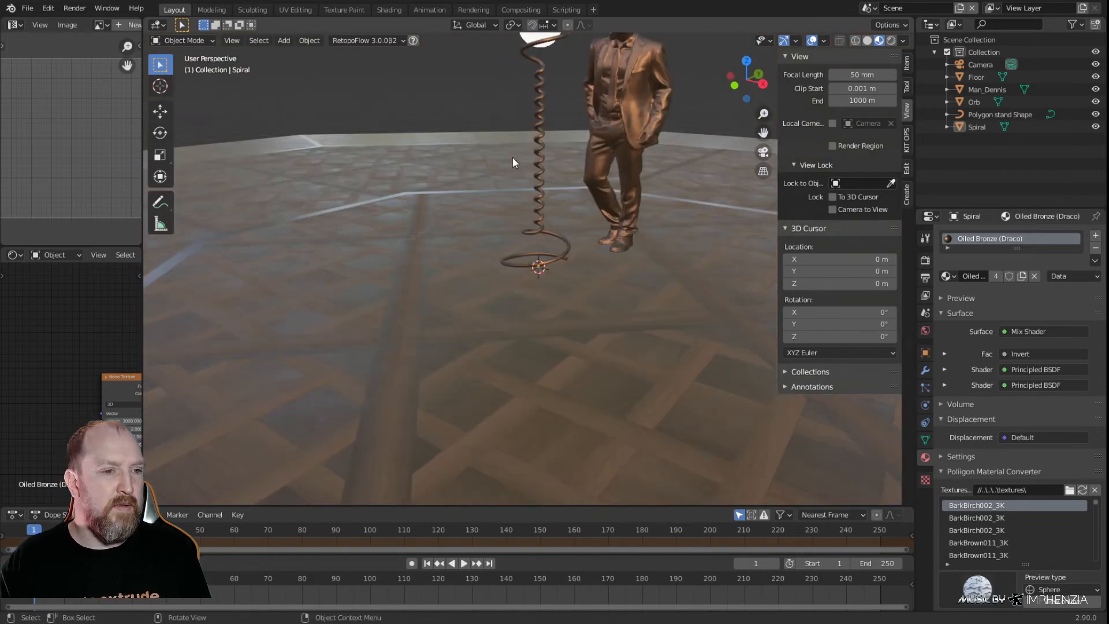
shift+middle_drag(562, 128, 566, 248)
scroll(567, 231, up, 4)
shift+middle_drag(585, 174, 577, 315)
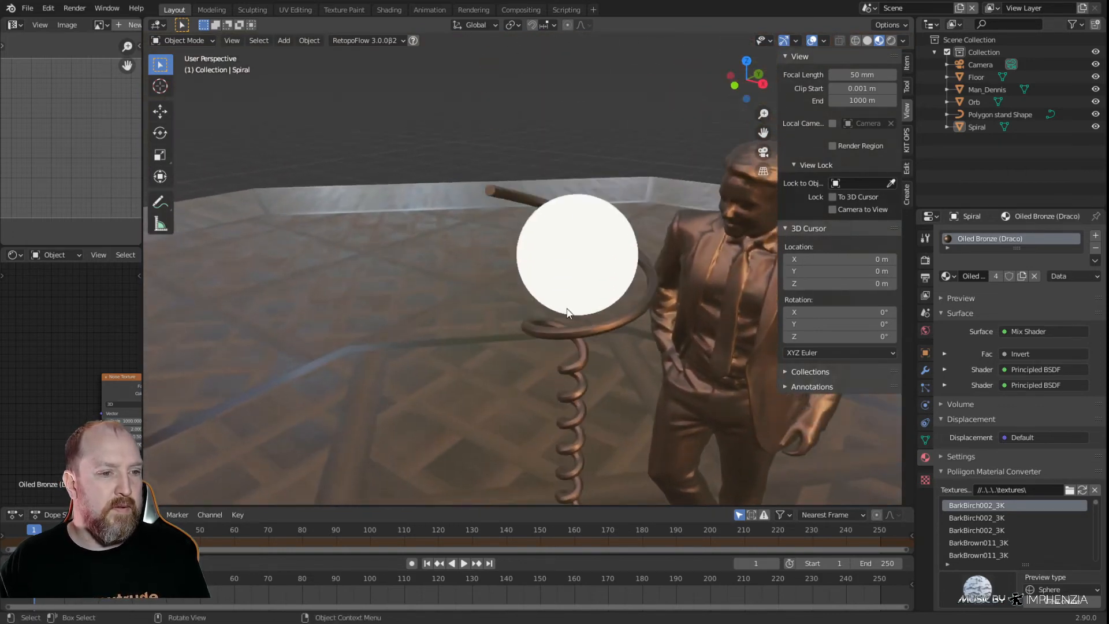
scroll(568, 300, up, 5)
scroll(567, 300, down, 3)
click(500, 136)
middle_drag(436, 200, 476, 212)
shift+middle_drag(653, 220, 466, 279)
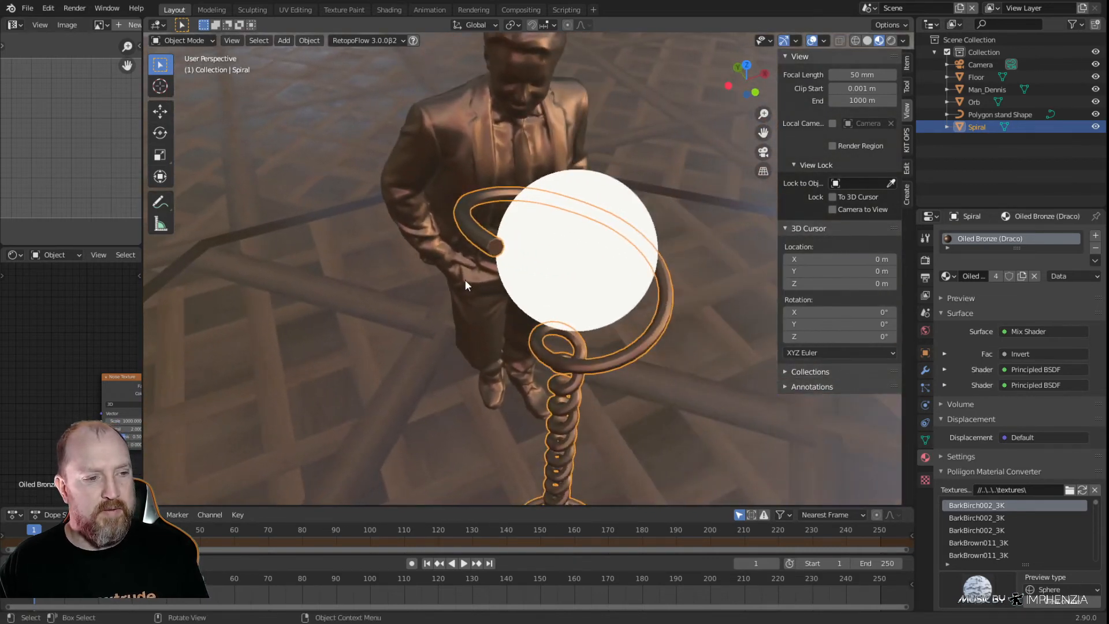
Add a cube mesh to the scene at the world origin
click(493, 254)
middle_drag(497, 263, 574, 262)
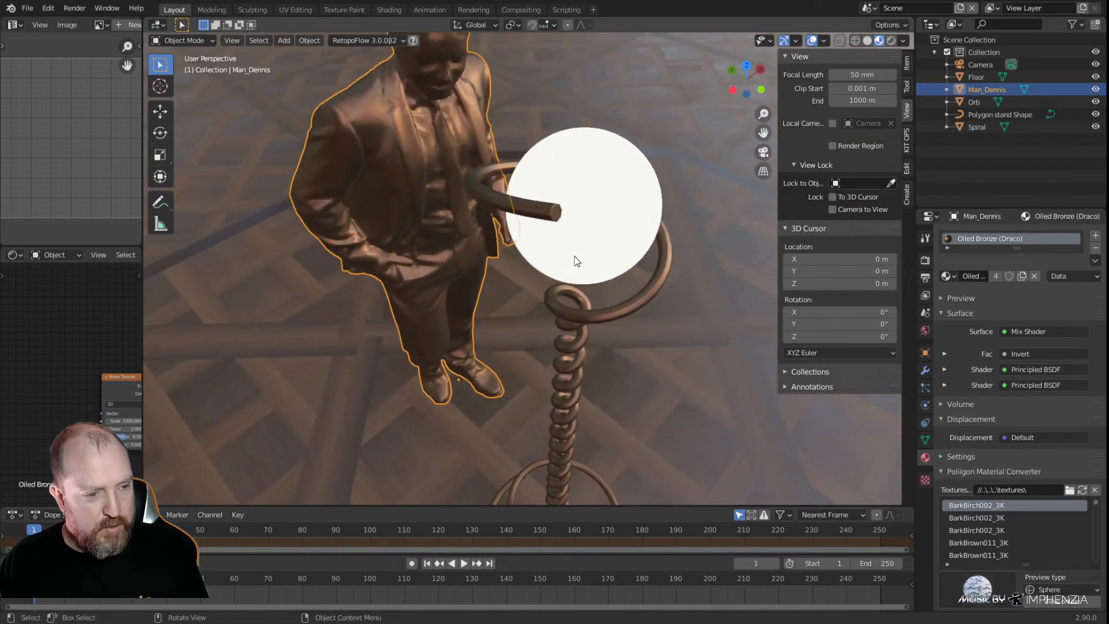
key(shift+a)
mouse_move(574, 260)
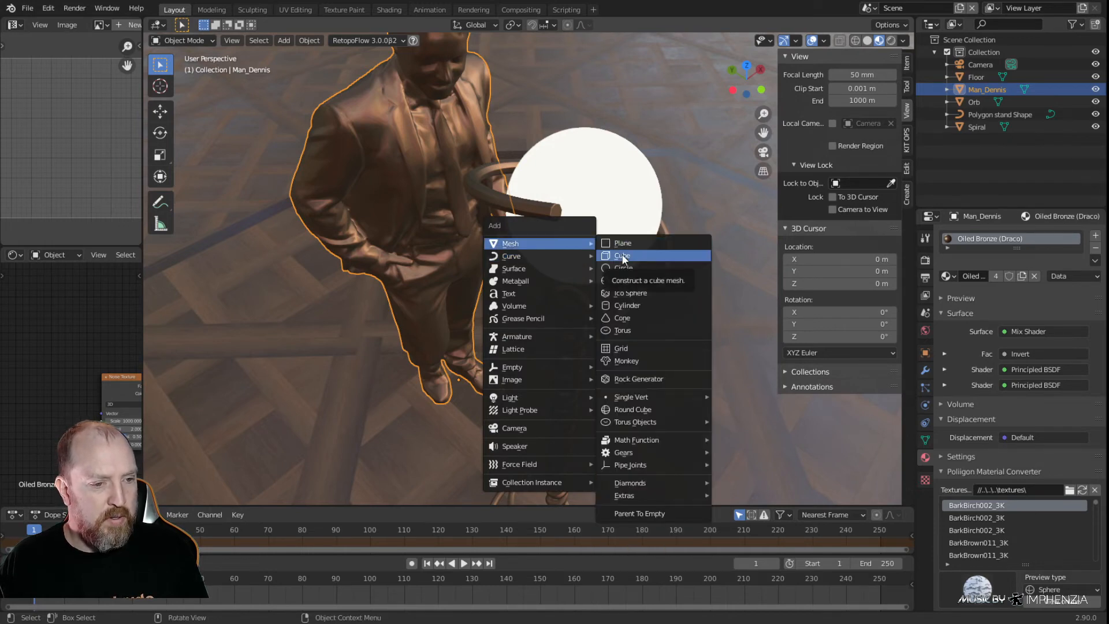
click(624, 259)
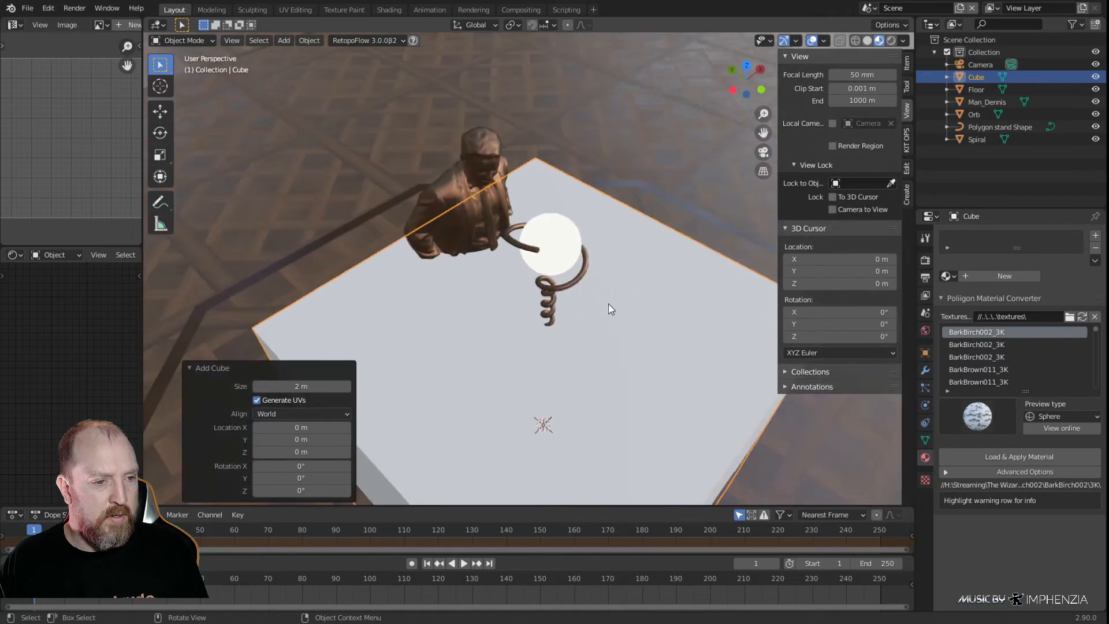
Scale the new cube uniformly to 0.150 in the top view
key(KP_7)
key(s)
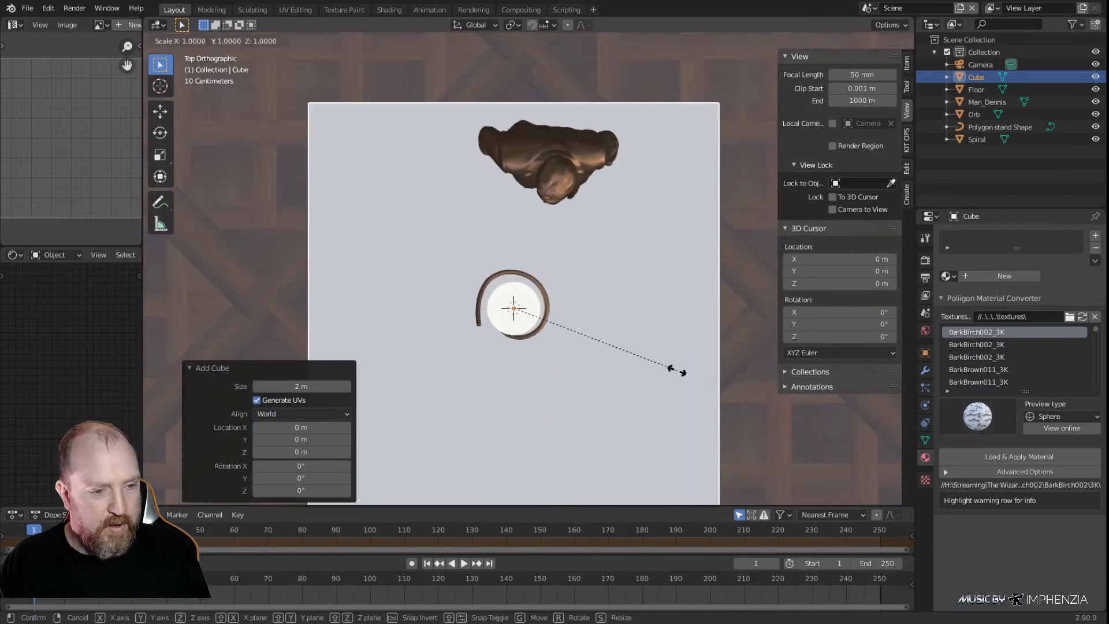
key(z)
right_click(711, 430)
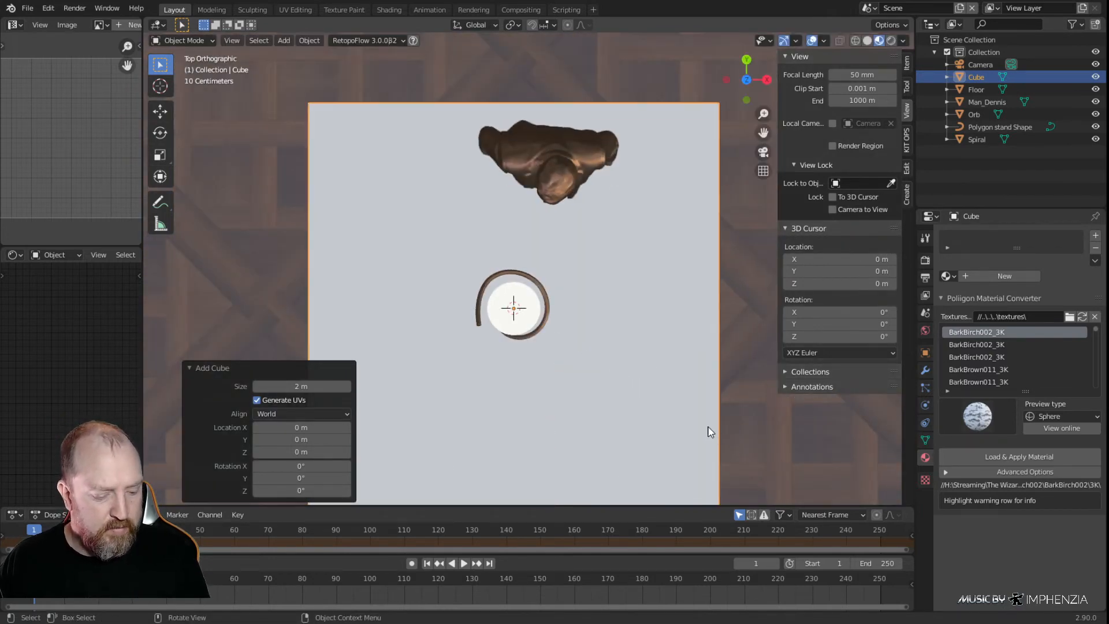
key(s)
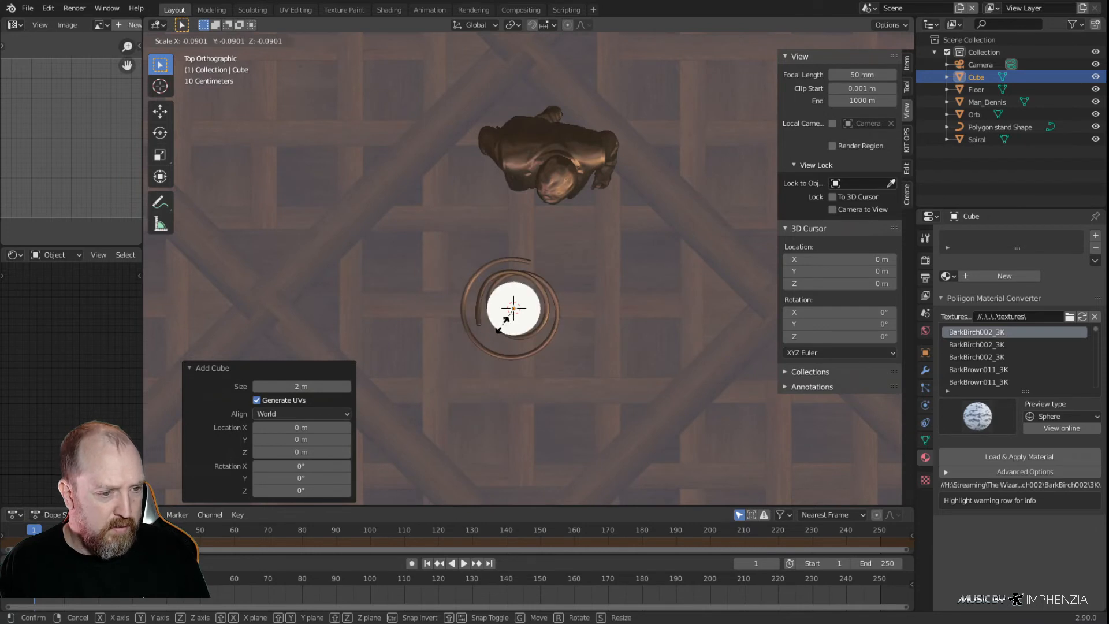
click(522, 341)
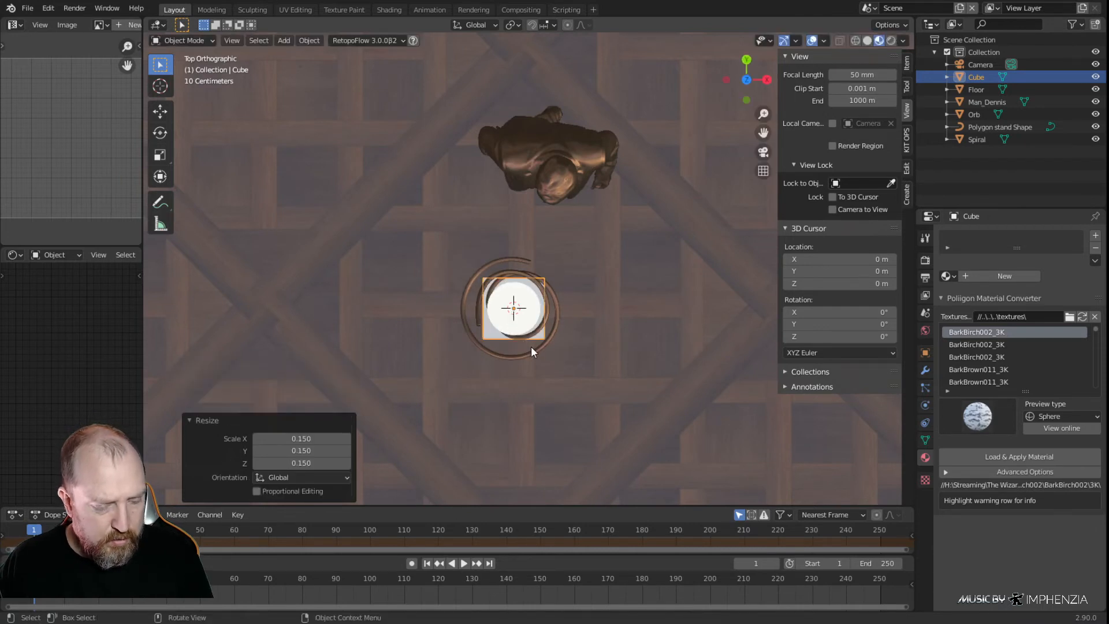
Move the cube about 0.033 m in X and 0.349 m in Y, and rotate it 24.1° in the top view
key(g)
click(539, 273)
key(r)
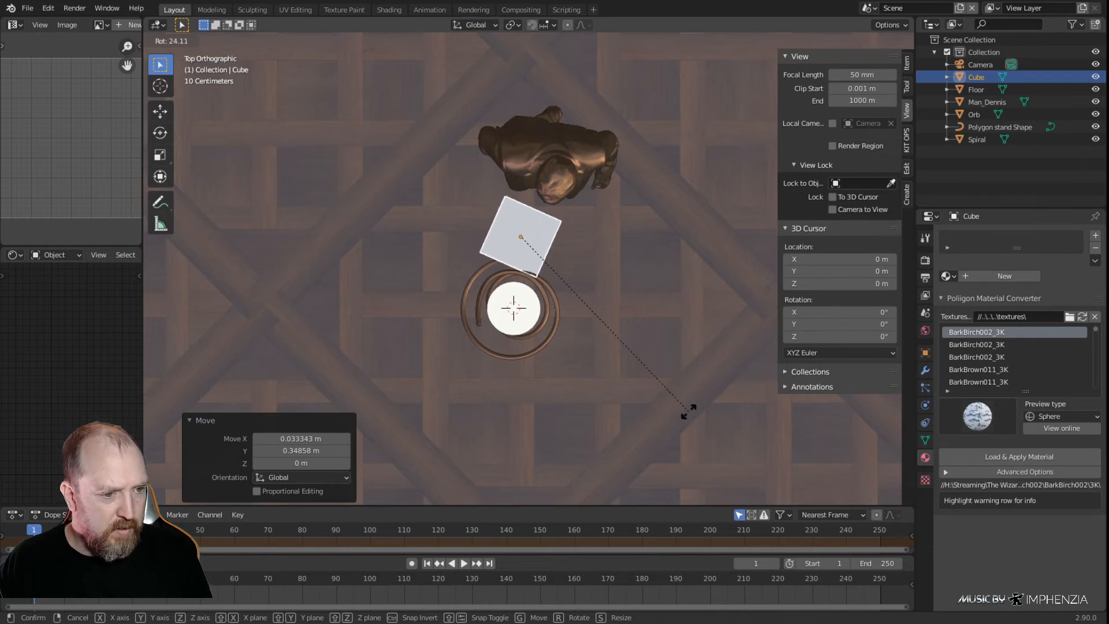
click(689, 412)
Move the cube about -0.337 m in X and -0.479 m in Y beside the spiral's upper end, and rotate it 46.7° in the top view
scroll(521, 389, up, 3)
middle_drag(522, 388, 539, 379)
key(KP_7)
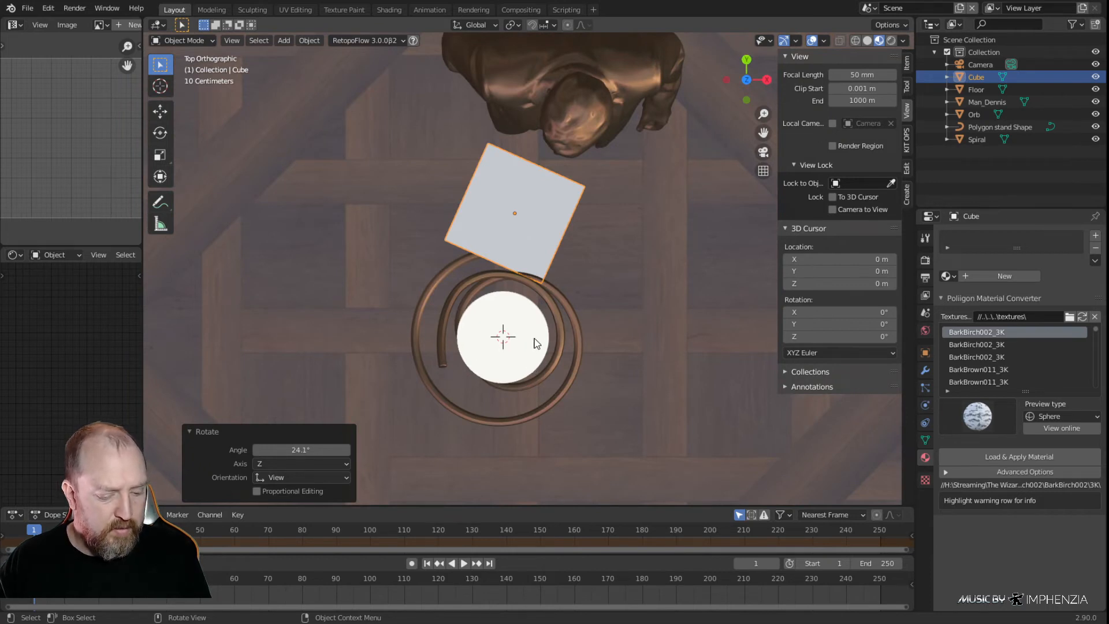
key(g)
click(424, 483)
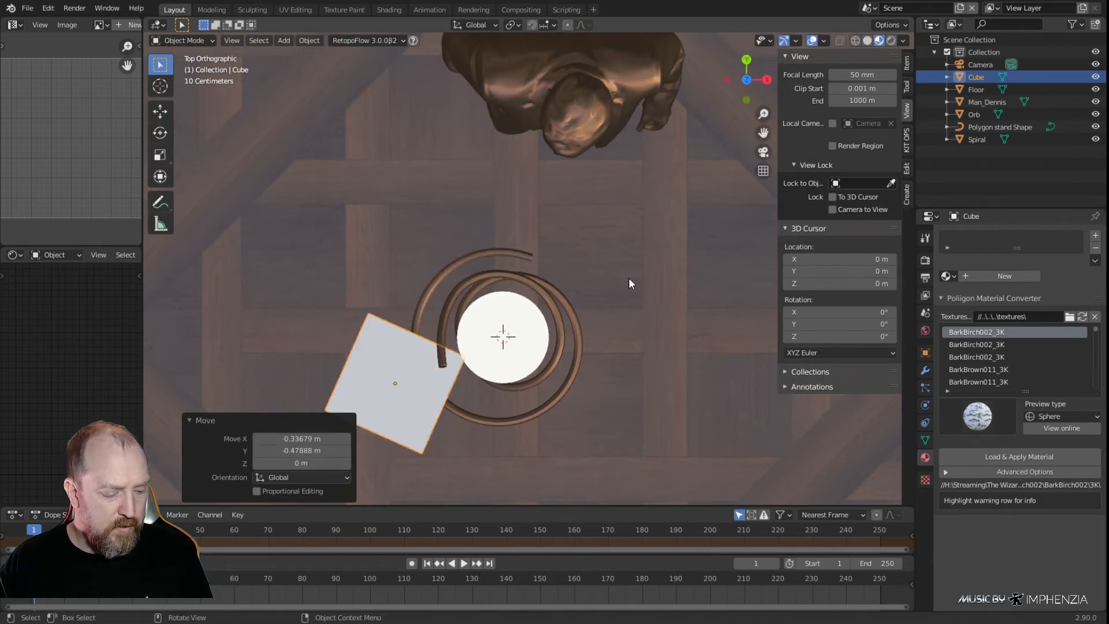
key(r)
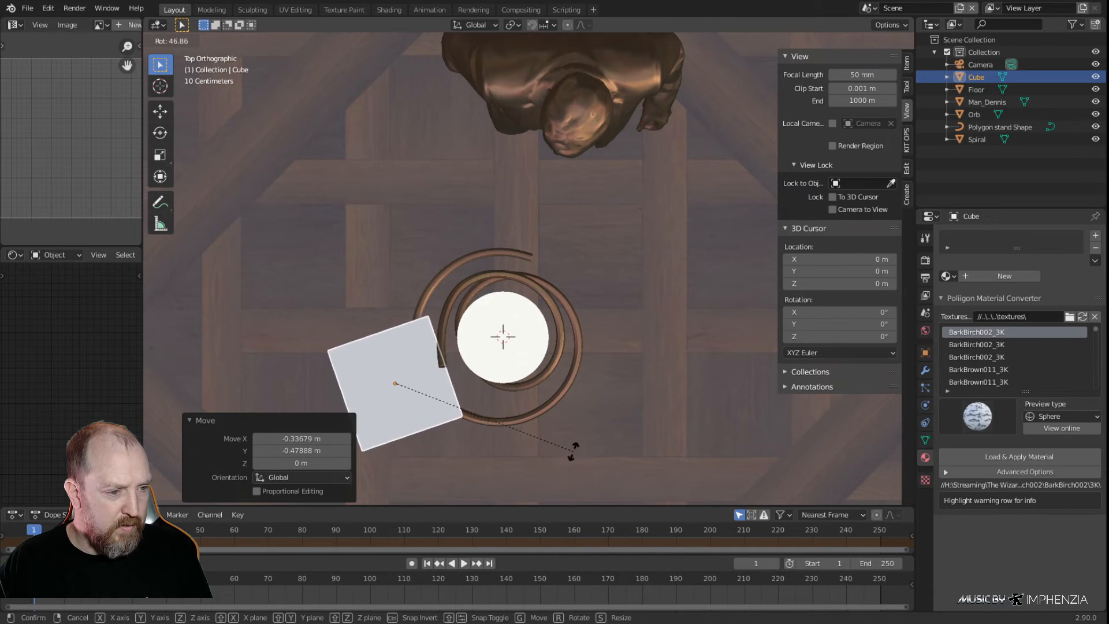
click(573, 454)
Nudge the cube about -0.002 m in X and 0.011 m in Y and rotate it -9.87° so its side crosses the spiral's tip
shift+middle_drag(566, 435, 616, 418)
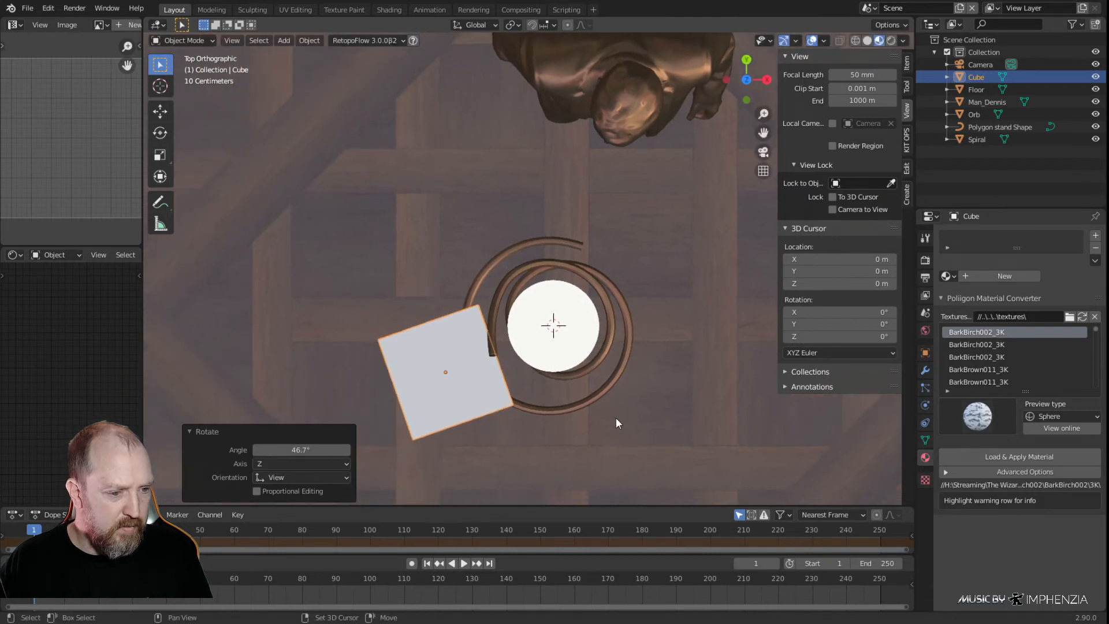
scroll(542, 399, up, 2)
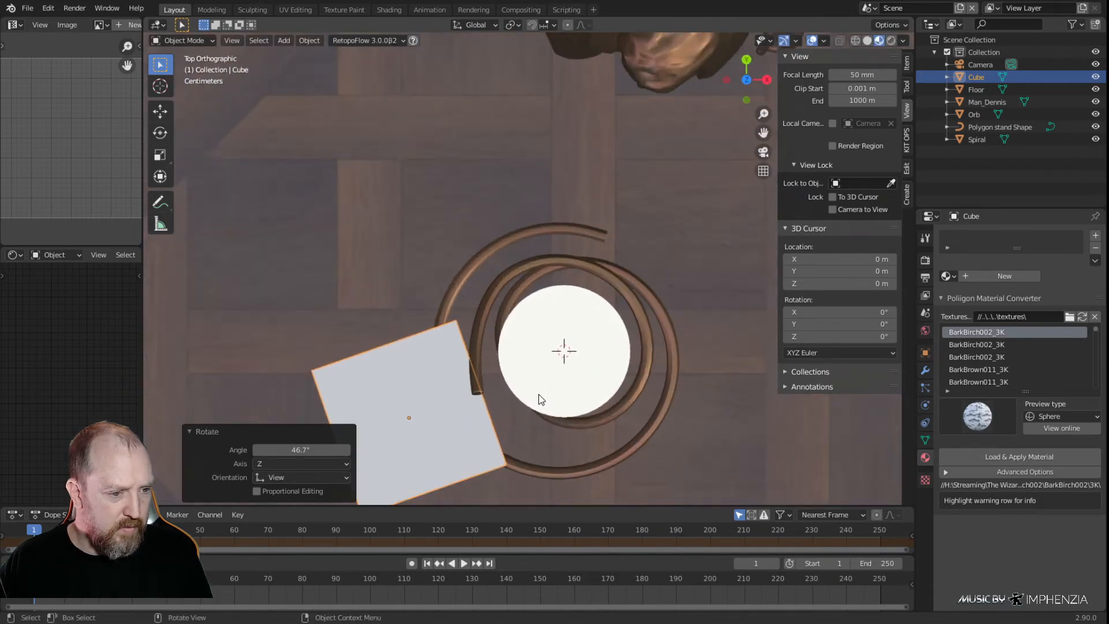
key(g)
click(439, 420)
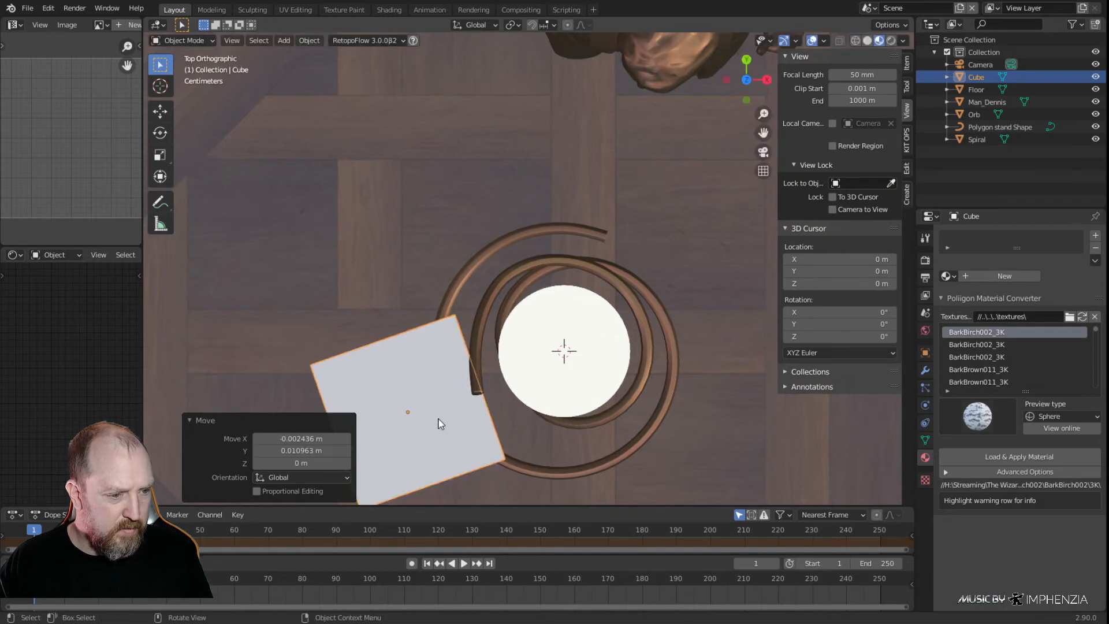
scroll(517, 404, up, 2)
shift+middle_drag(518, 403, 590, 286)
scroll(589, 285, up, 5)
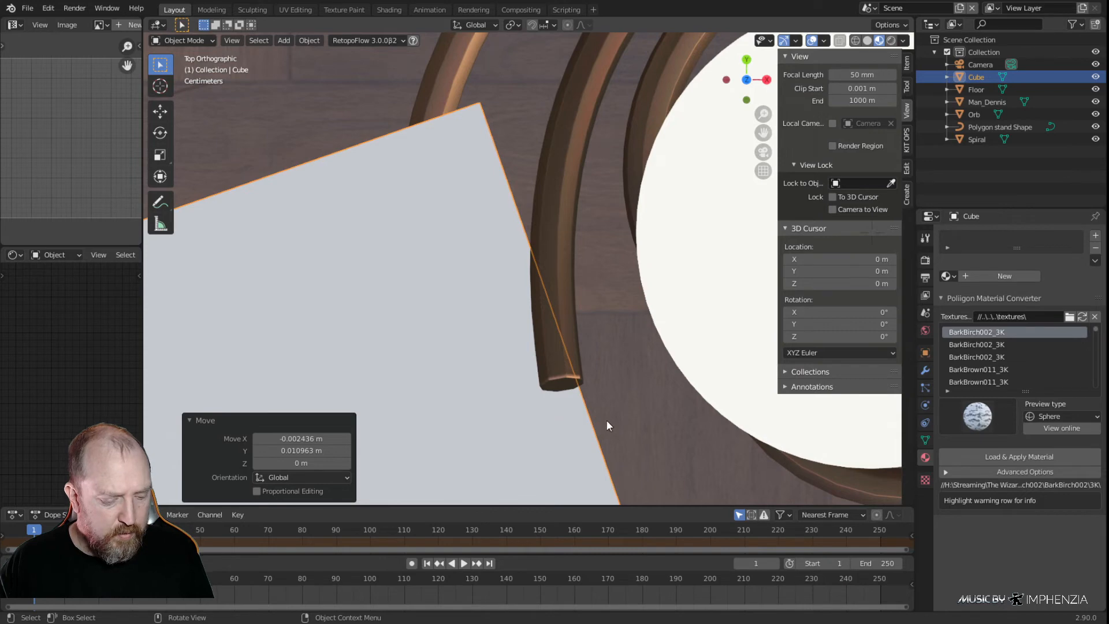
key(r)
click(622, 385)
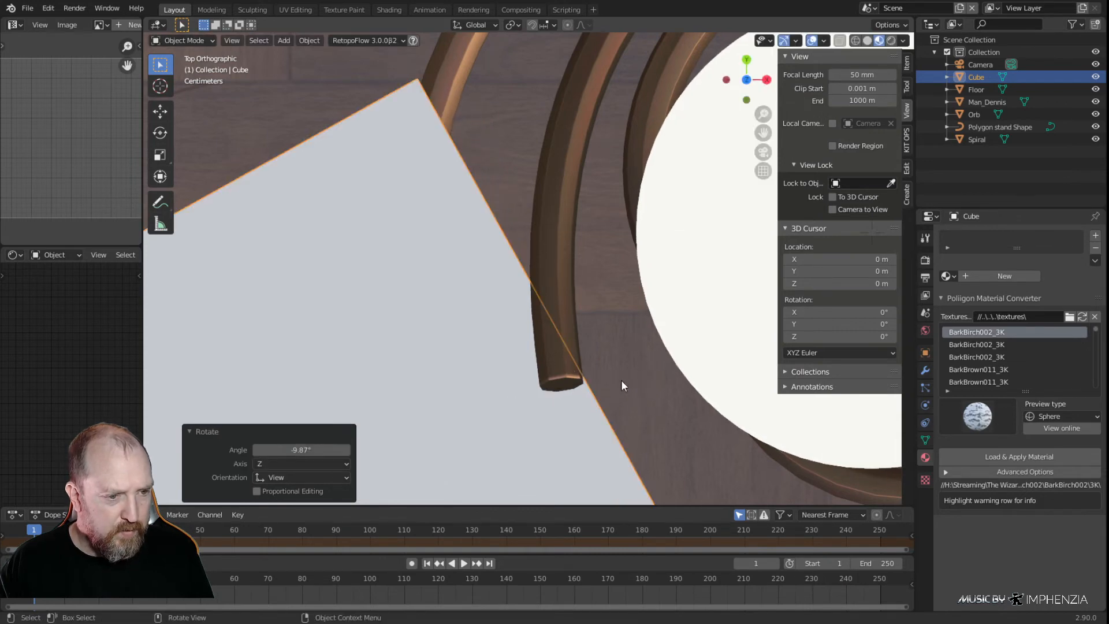
Raise the cube 1.6524 m along global Z to the height of the spiral's upper end
scroll(546, 296, down, 5)
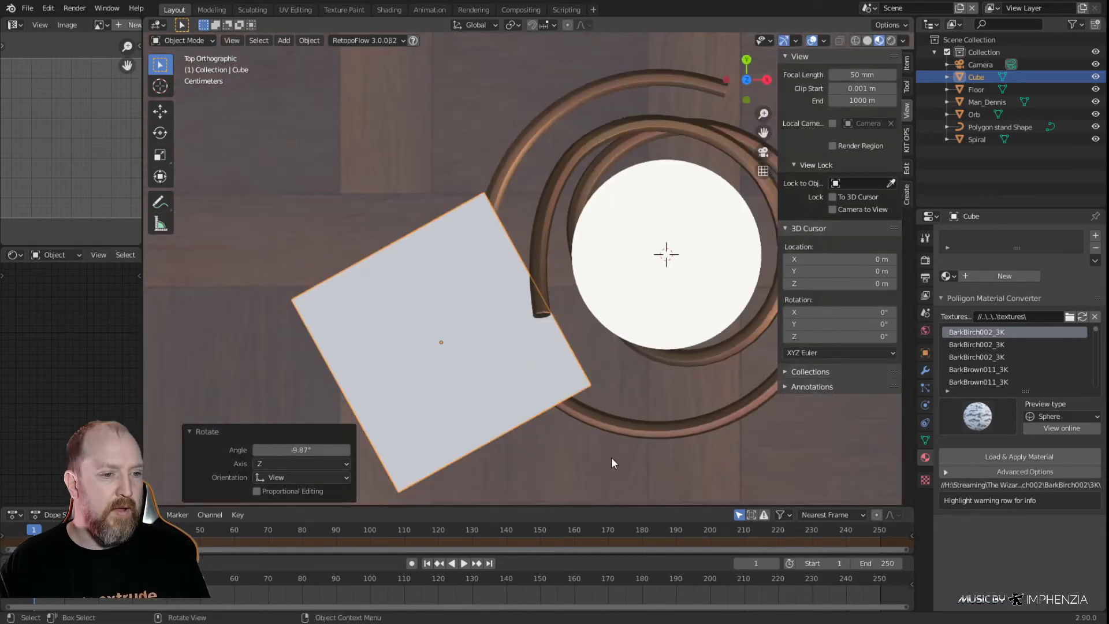
middle_drag(612, 445, 592, 390)
scroll(591, 390, down, 5)
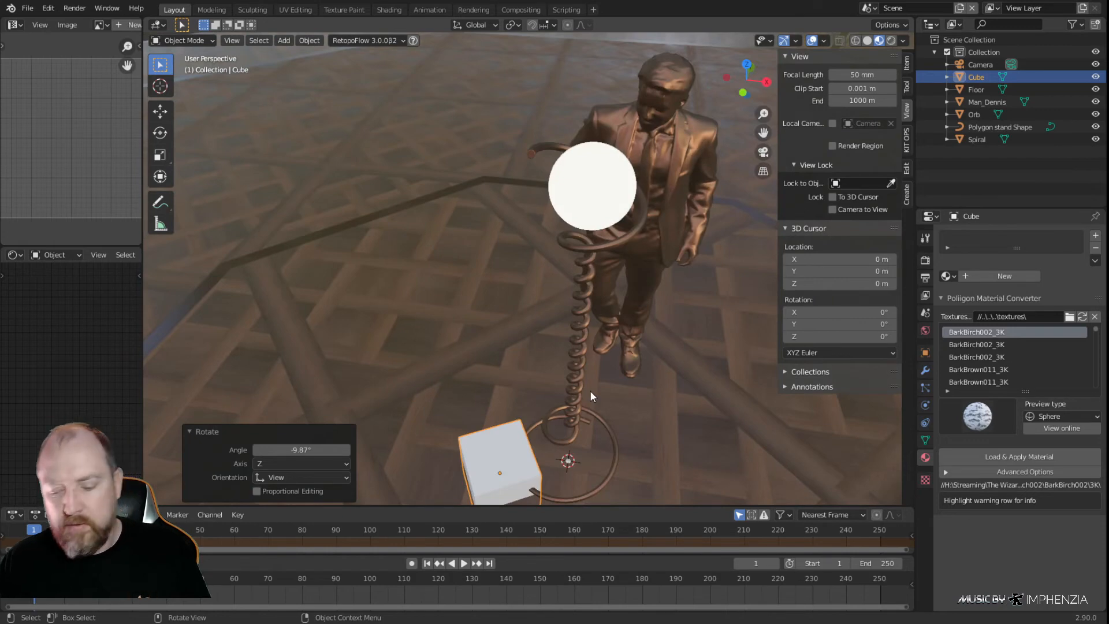
key(KP_1)
key(g)
key(z)
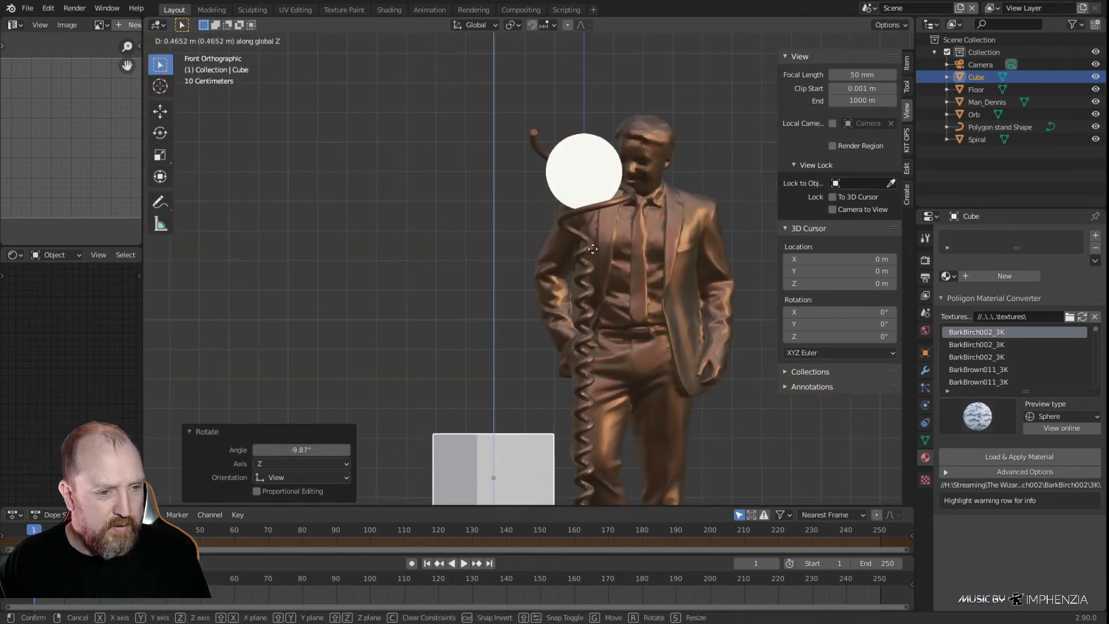
click(594, 373)
Tilt the cube 25° about the view axis so its face cuts the spiral's upper end at an angle
middle_drag(571, 199, 474, 222)
middle_drag(546, 174, 625, 272)
scroll(541, 211, up, 2)
key(KP_3)
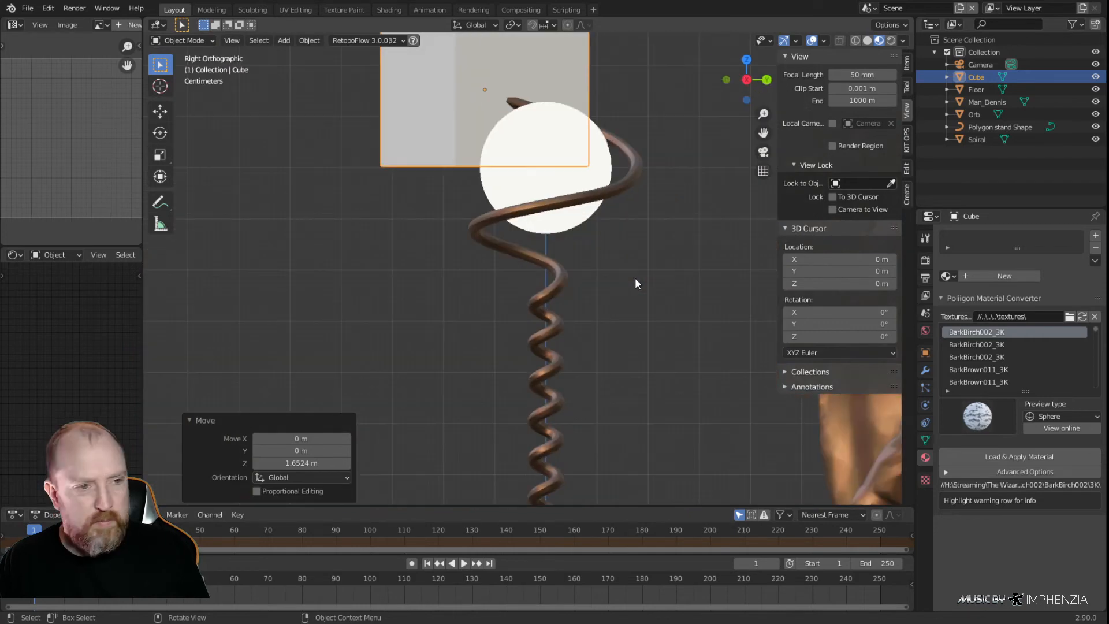
key(KP_1)
shift+middle_drag(588, 250, 400, 326)
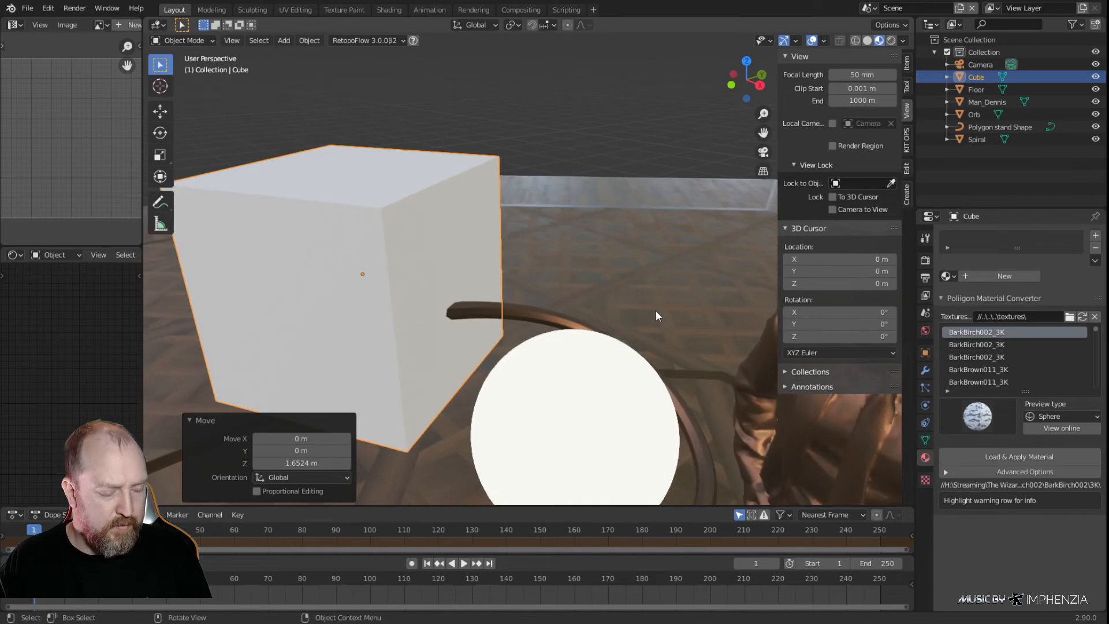
key(r)
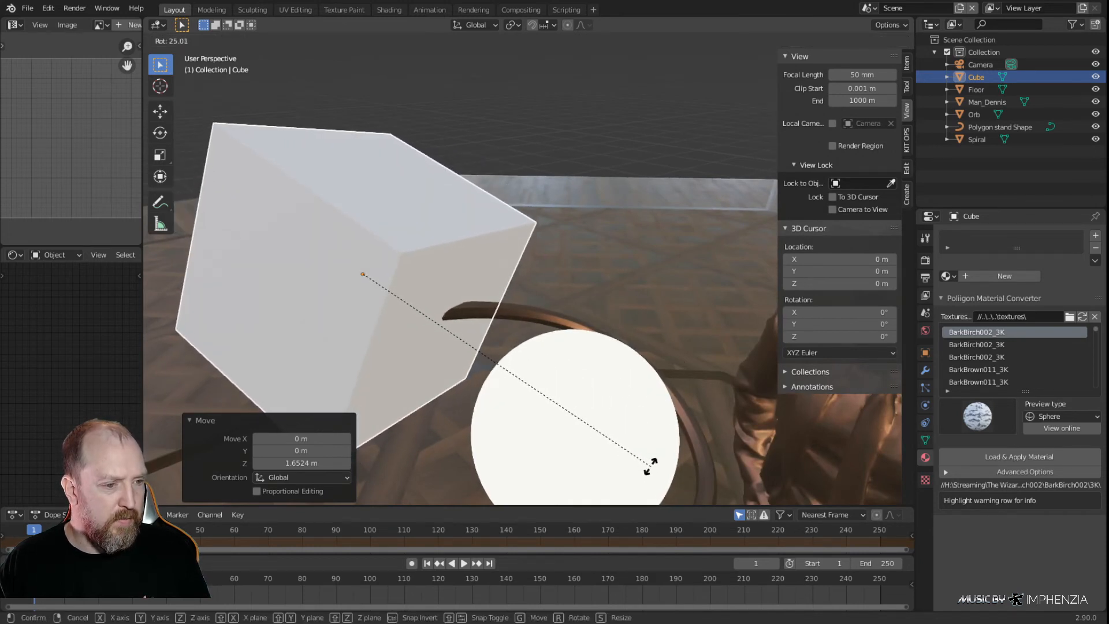
click(612, 461)
Duplicate the tilted cube in place and rotate the copy -22.3° about the view axis across the spiral's tip
middle_drag(612, 460, 412, 443)
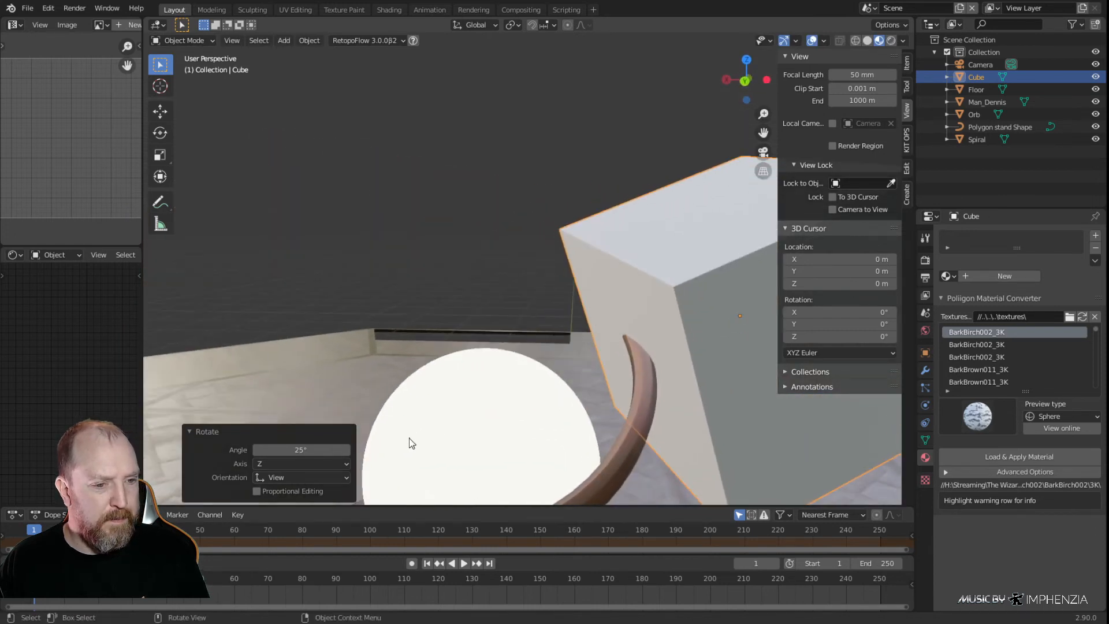
middle_drag(595, 428, 595, 345)
click(610, 377)
click(467, 282)
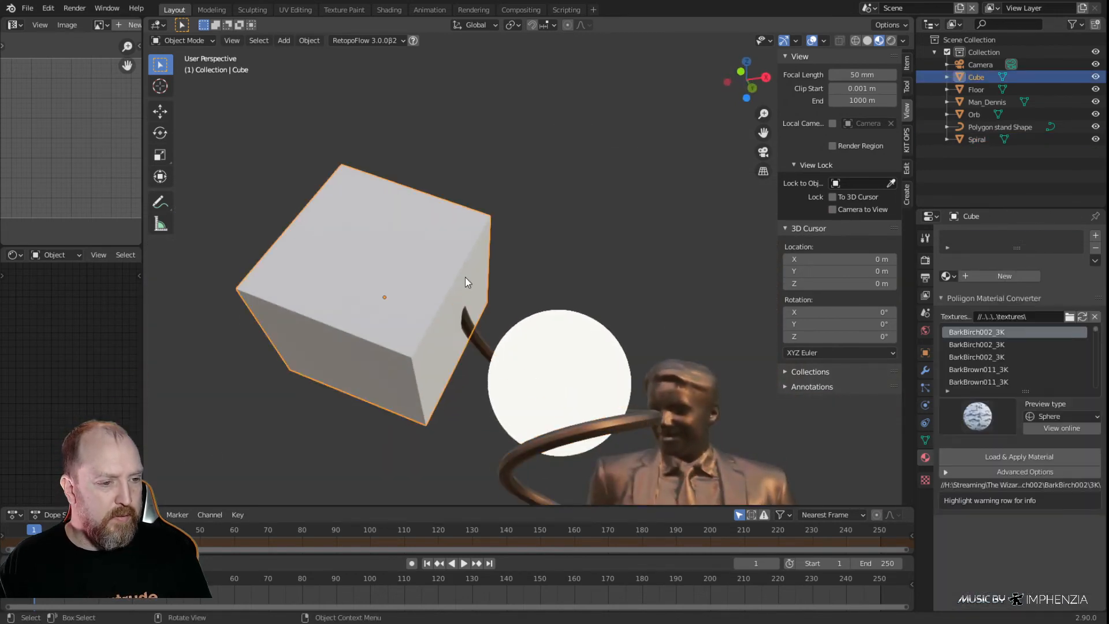
scroll(512, 387, up, 5)
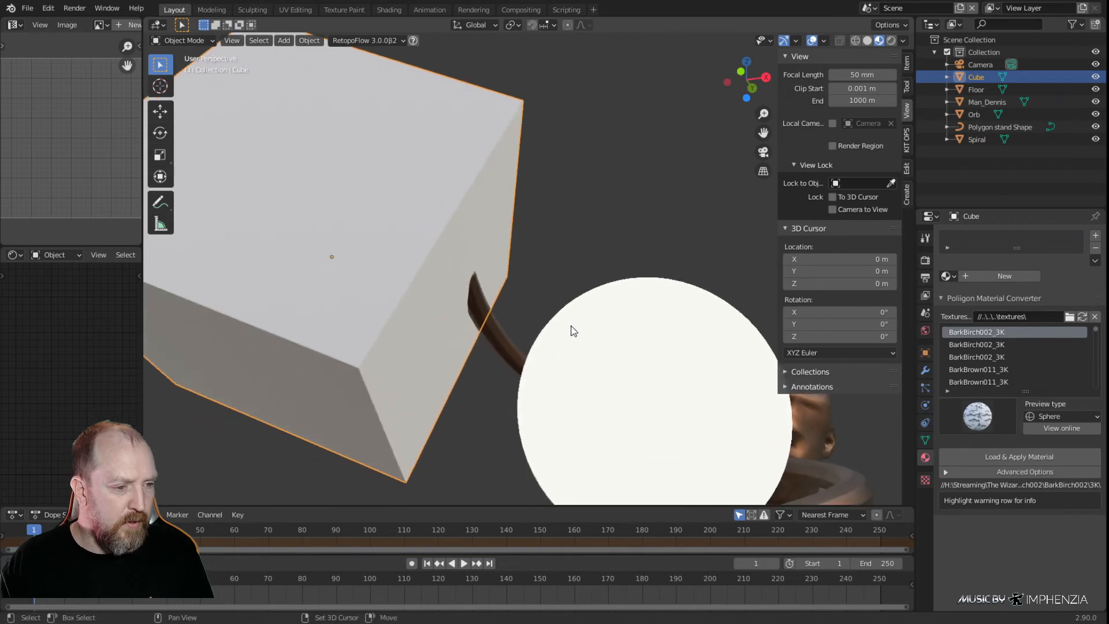
middle_drag(582, 327, 587, 372)
key(shift+d)
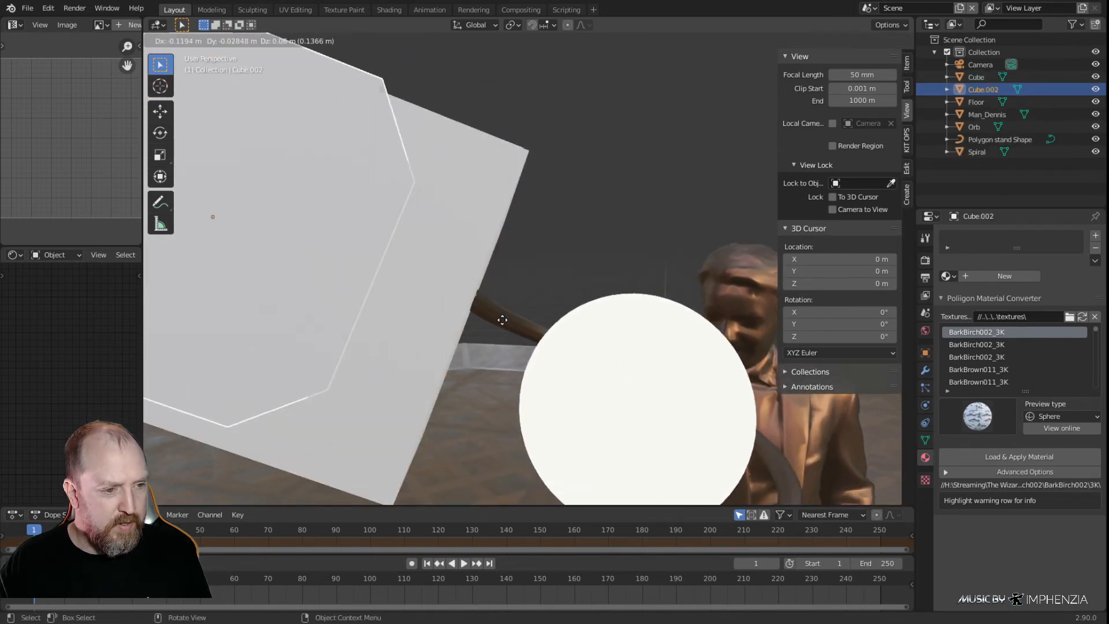
right_click(493, 321)
key(r)
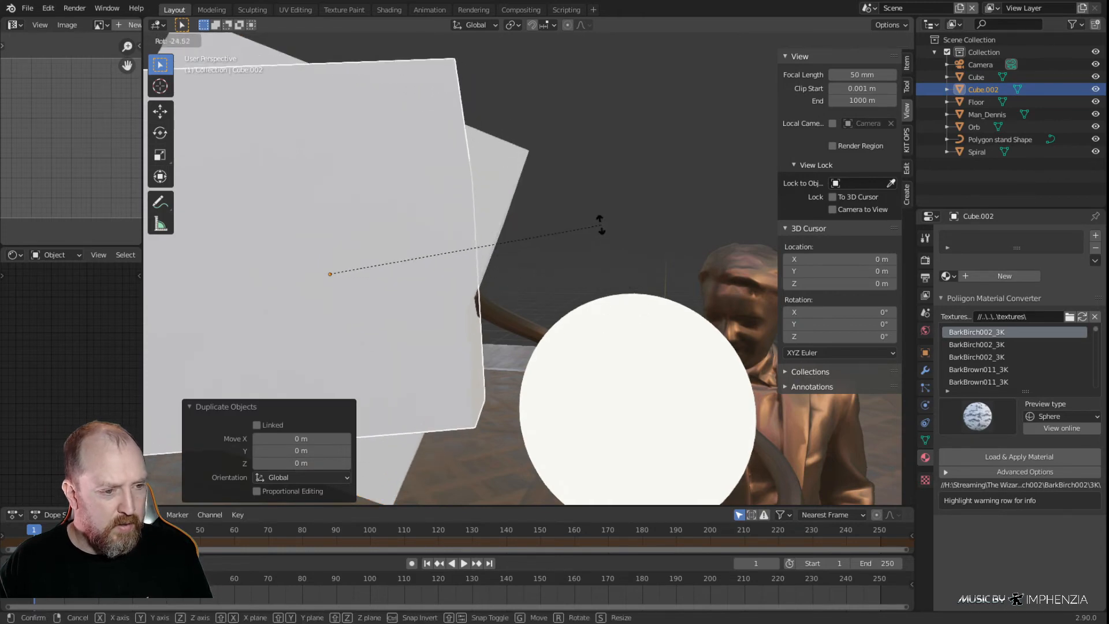
click(597, 236)
middle_drag(597, 236, 460, 262)
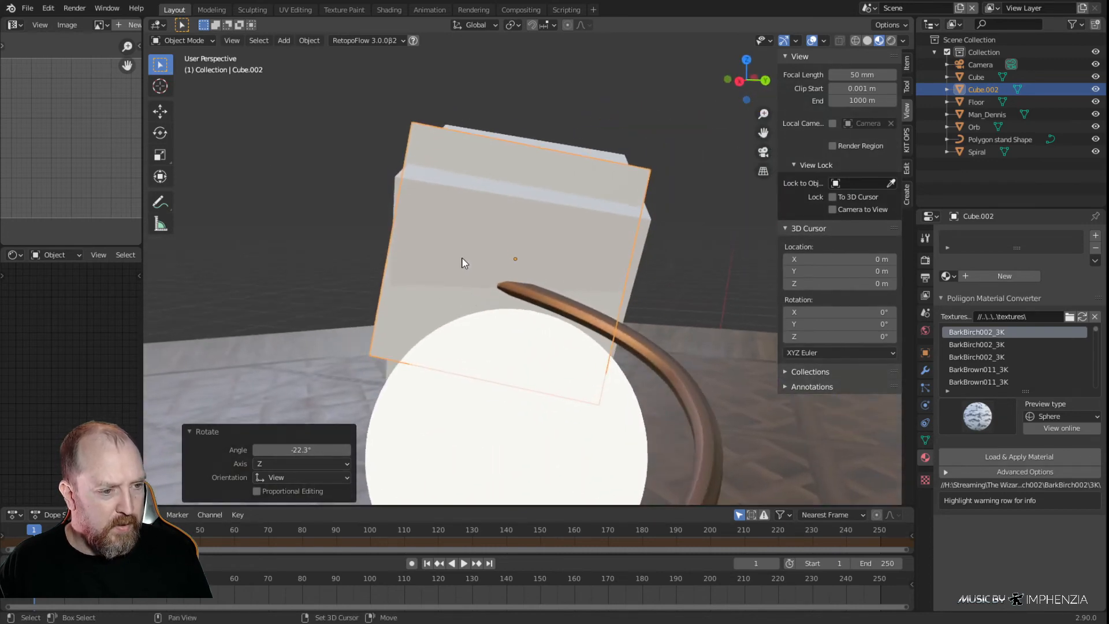
Select both angled cubes and rotate them together about 5.7° about the view axis at the spiral's tip
shift+click(490, 294)
middle_drag(520, 321, 641, 321)
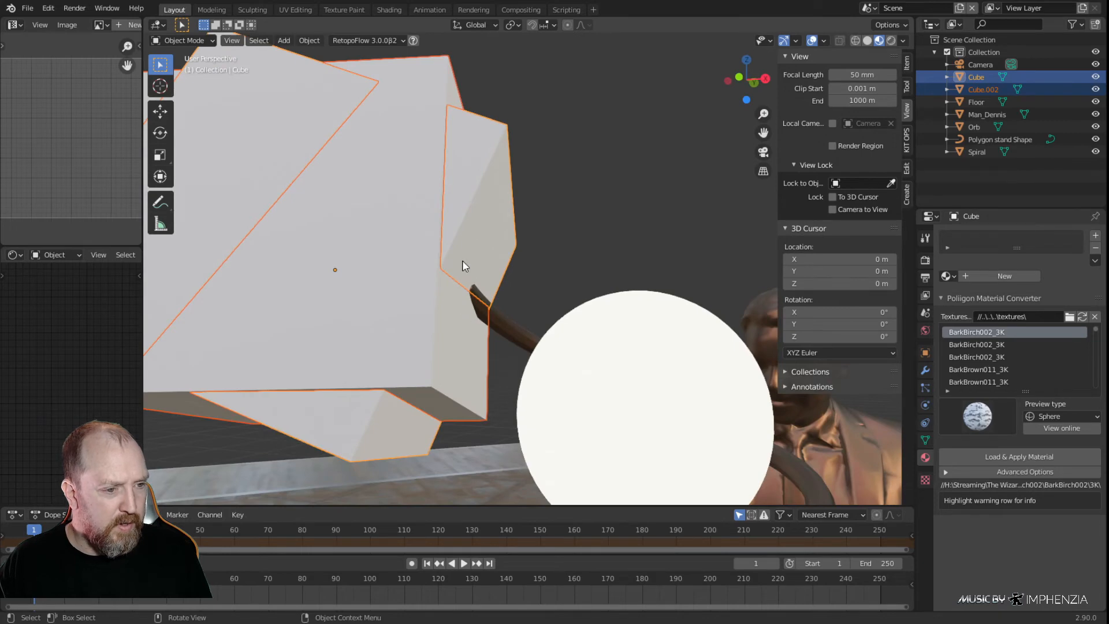
middle_drag(467, 334, 312, 322)
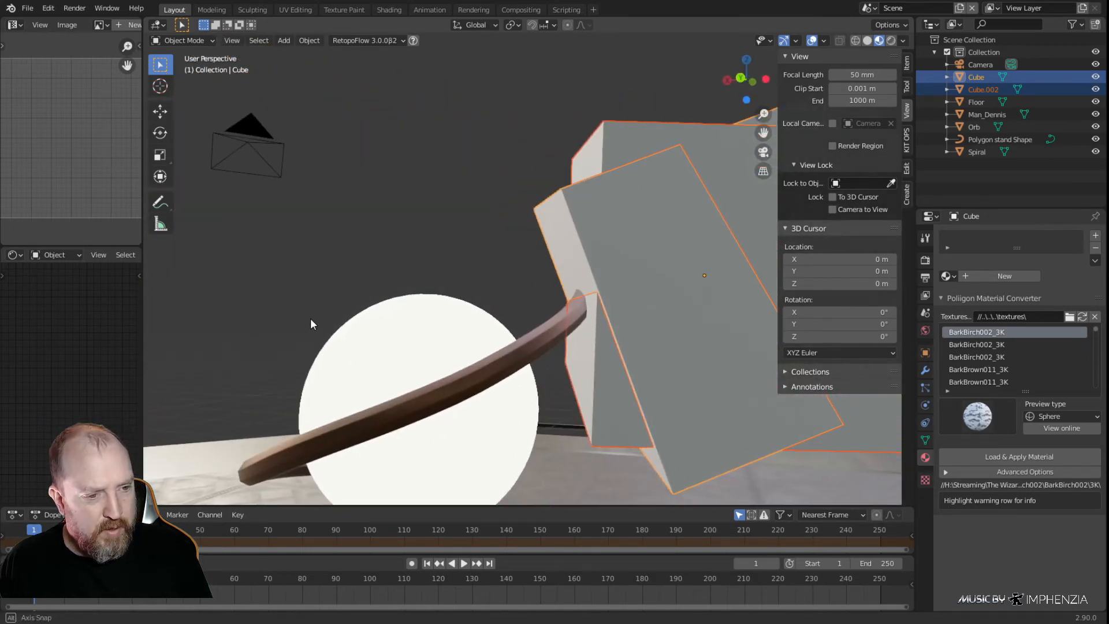
scroll(416, 312, up, 3)
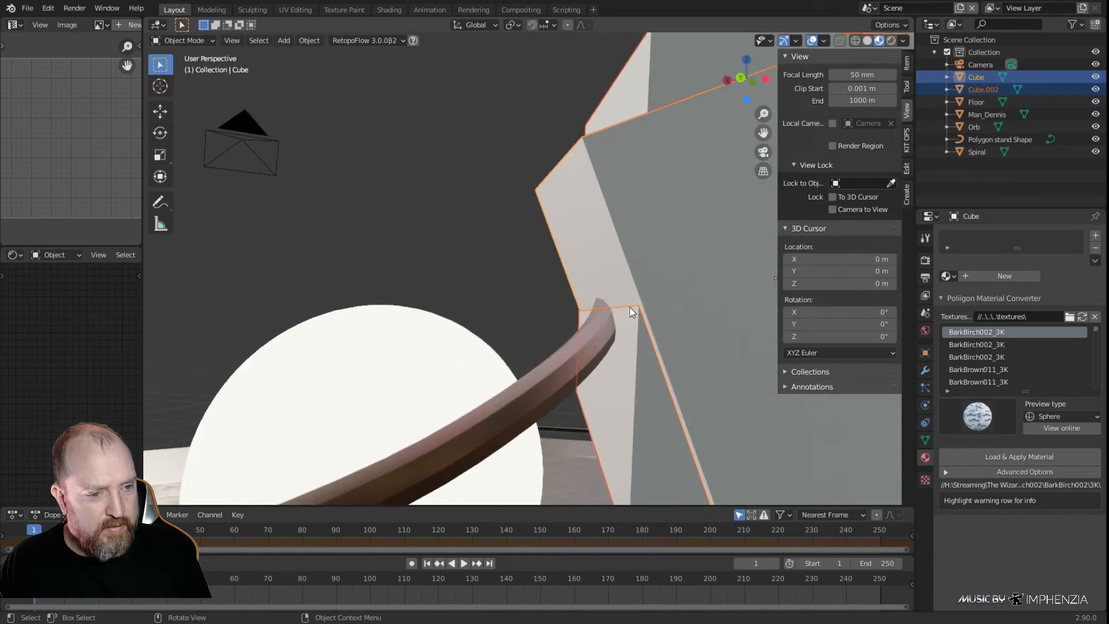
middle_drag(575, 341, 697, 373)
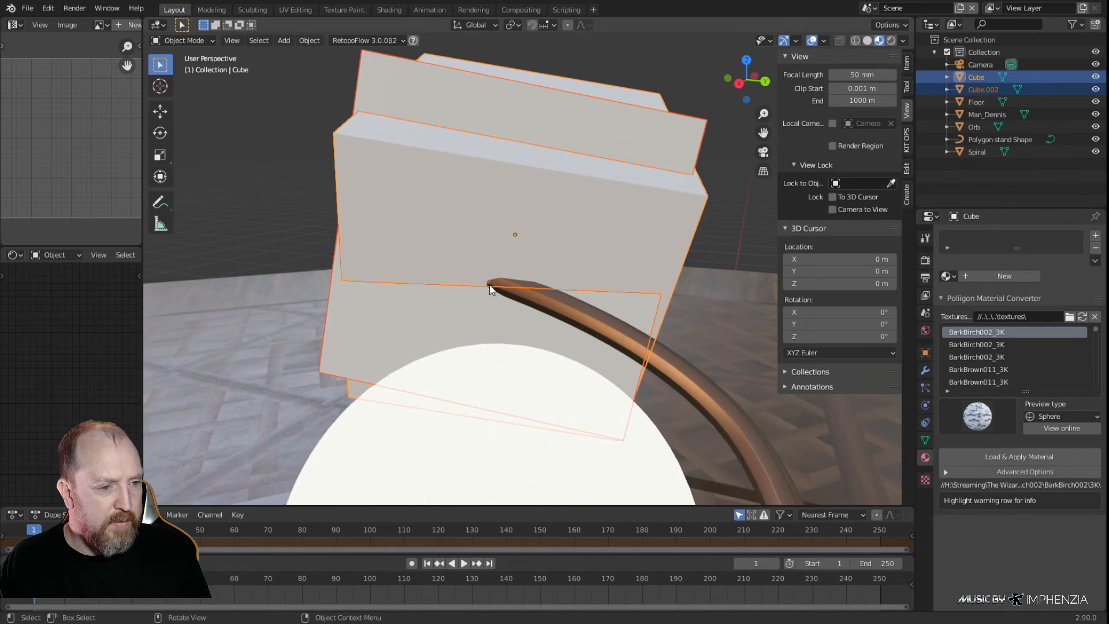
key(r)
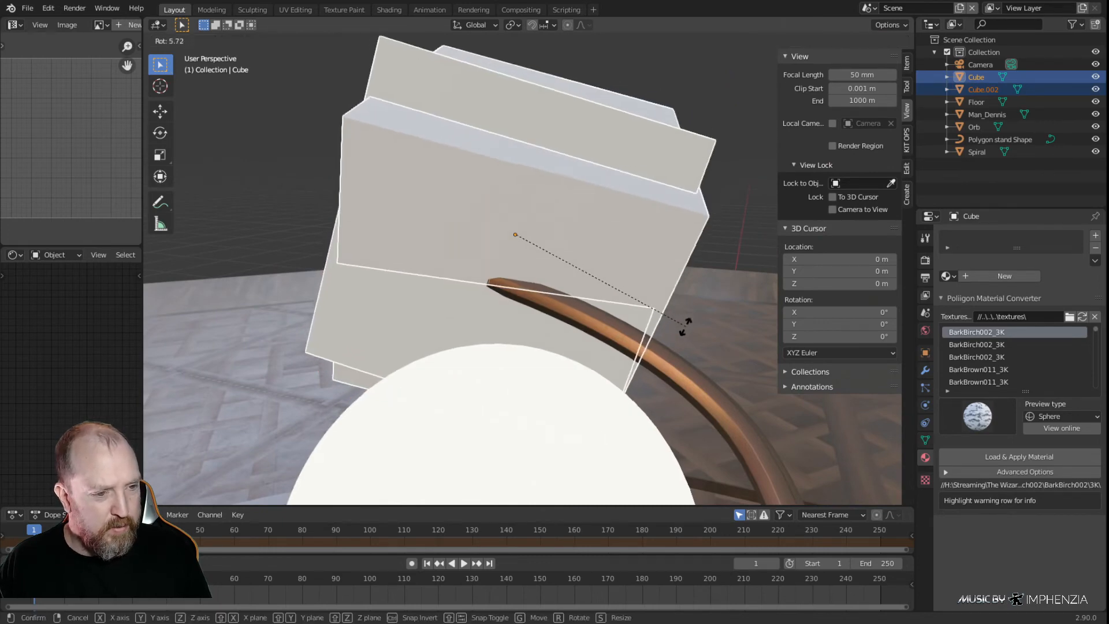
click(680, 322)
Fine-tune both cubes' tilt with two more rotations about the view axis, the last one 2.27°
middle_drag(681, 322, 610, 293)
key(r)
click(658, 344)
key(r)
click(683, 354)
Try to nudge both cubes 0.002448 m in X and 0.000408 m in Y from the top view
key(KP_7)
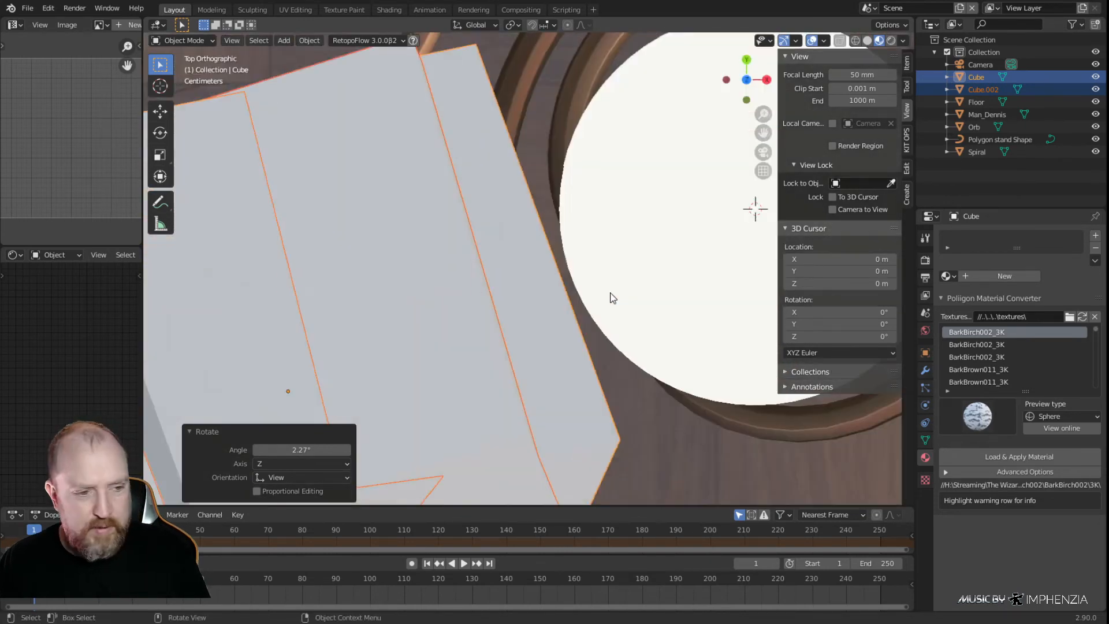
key(g)
click(588, 315)
middle_drag(607, 331, 524, 272)
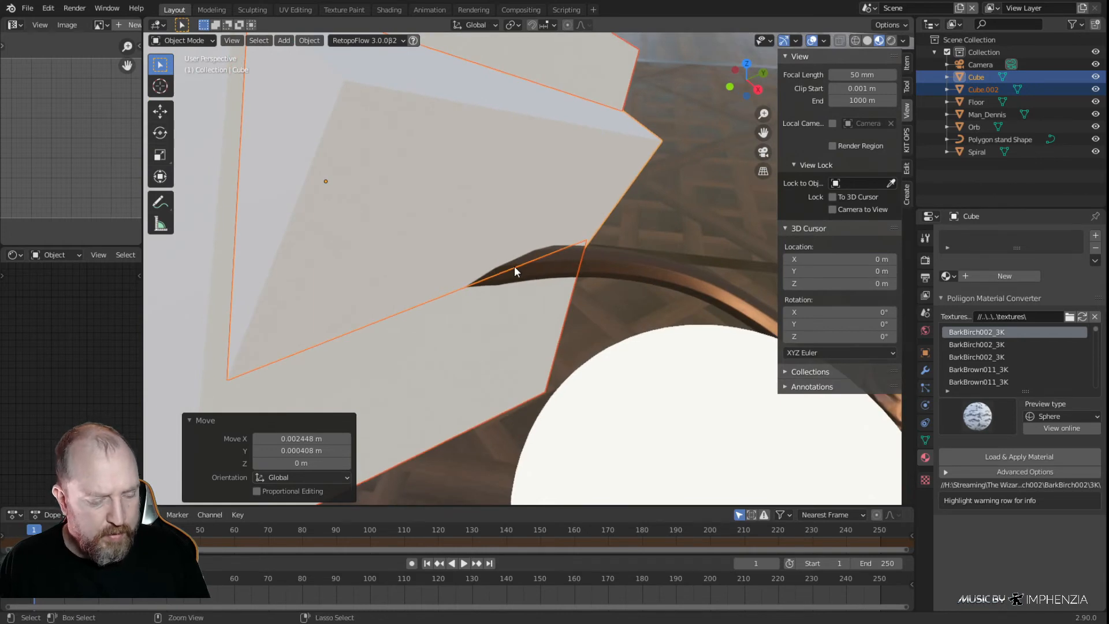
key(ctrl+z)
Add a Boolean modifier set to Difference to the spiral, with Cube as the cutting object
scroll(575, 264, down, 3)
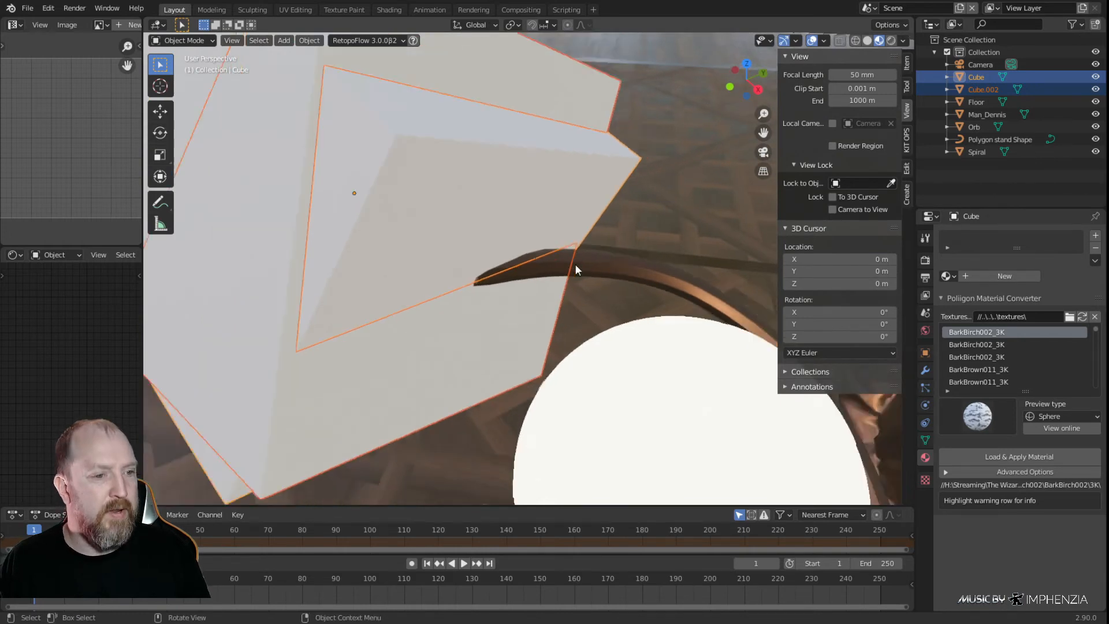
scroll(573, 223, down, 5)
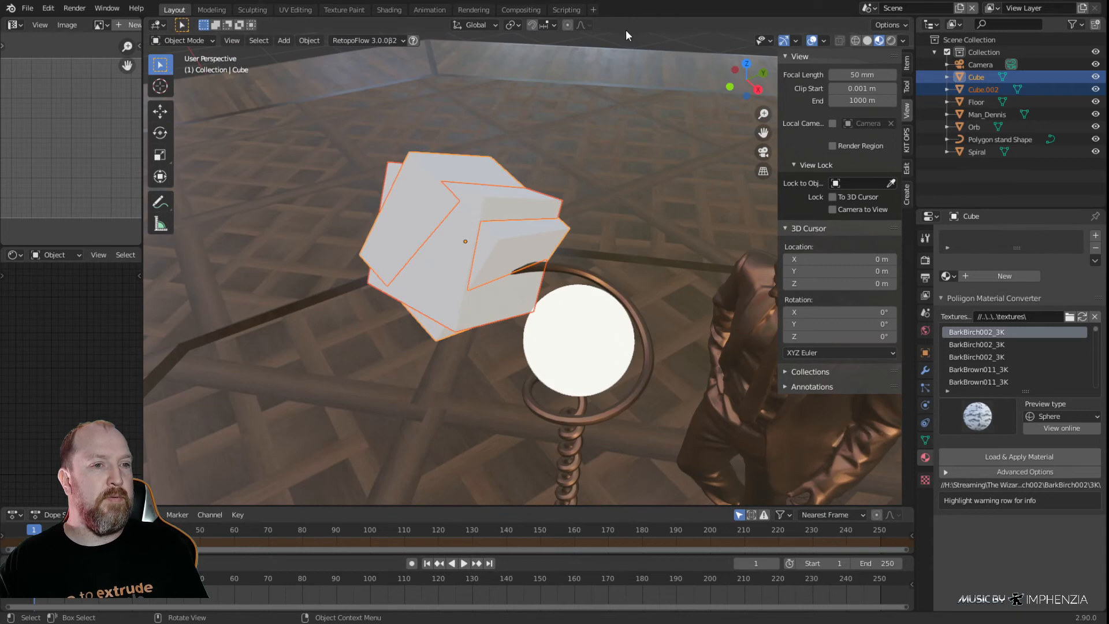
click(630, 153)
scroll(584, 238, up, 3)
click(546, 281)
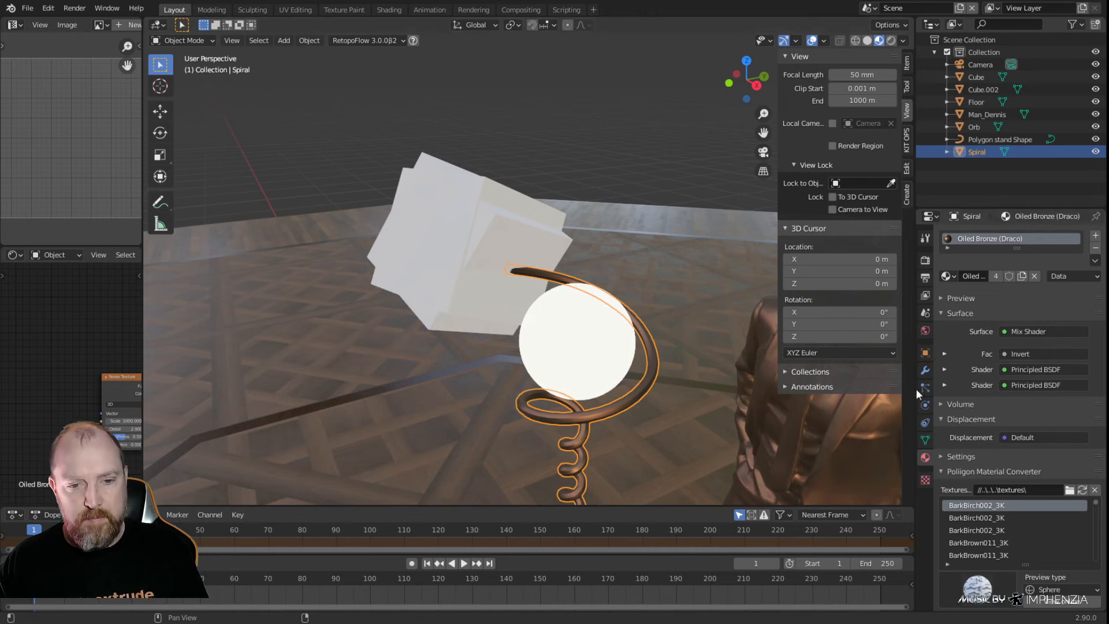
click(925, 370)
click(1020, 235)
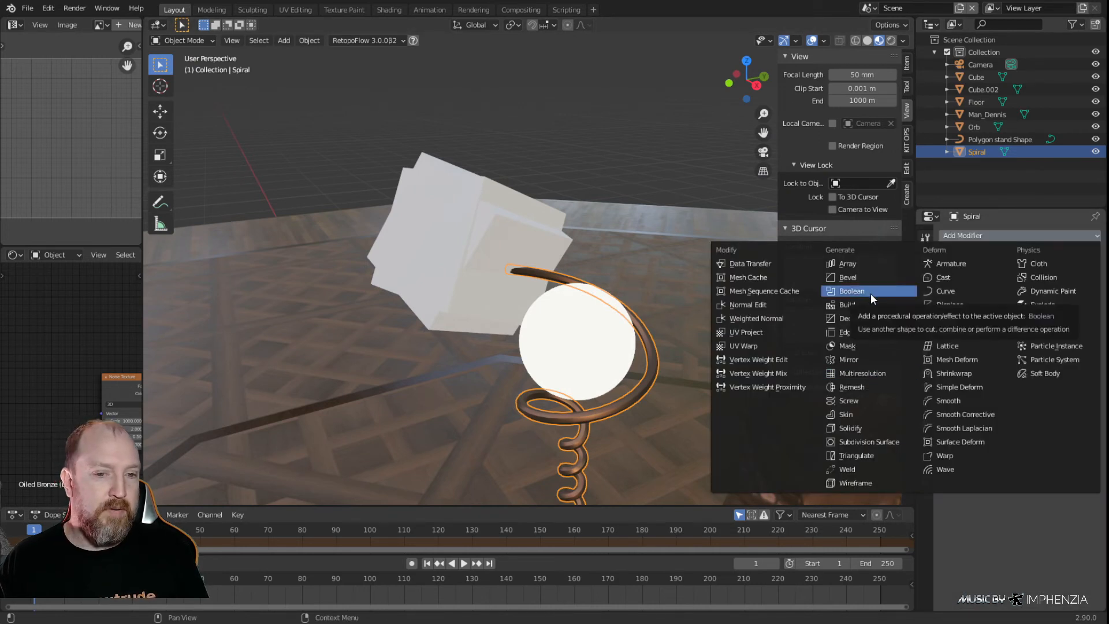
click(871, 293)
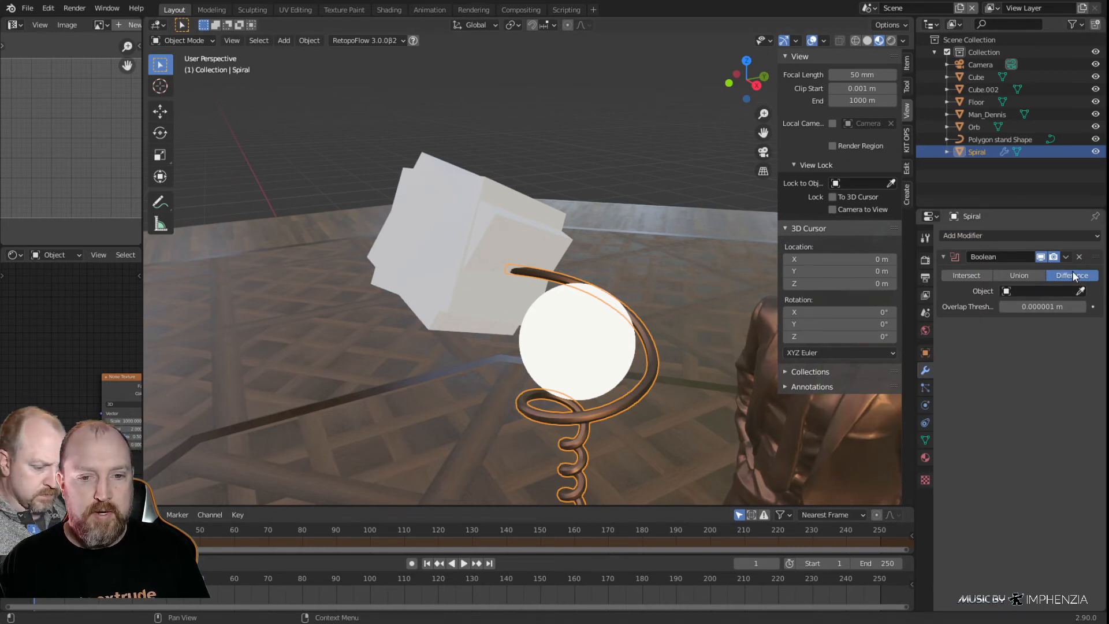
click(1080, 291)
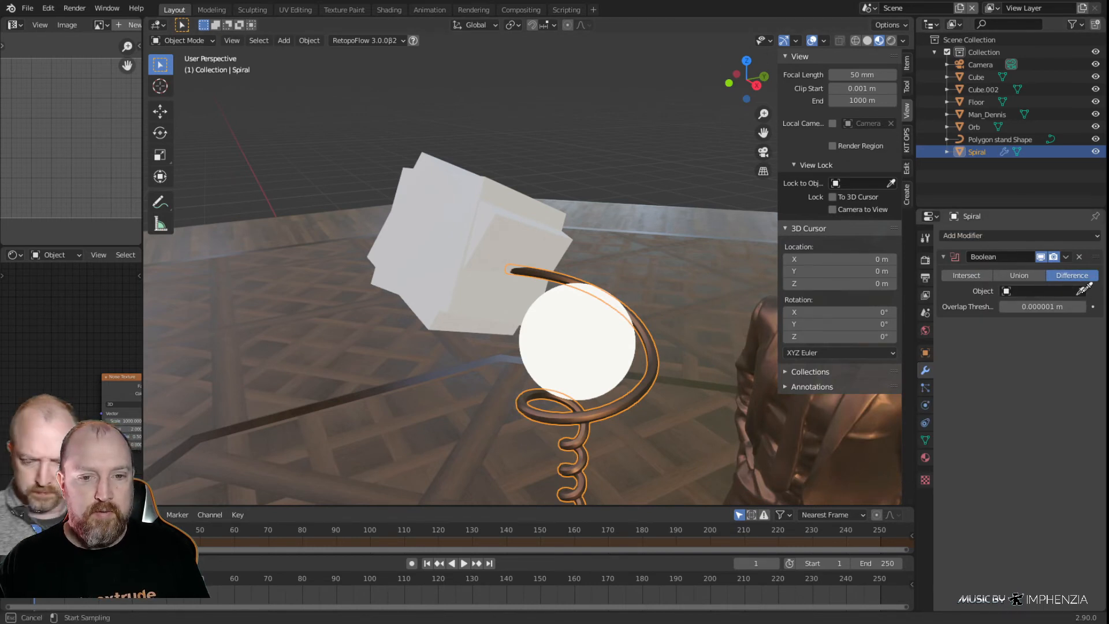
click(543, 251)
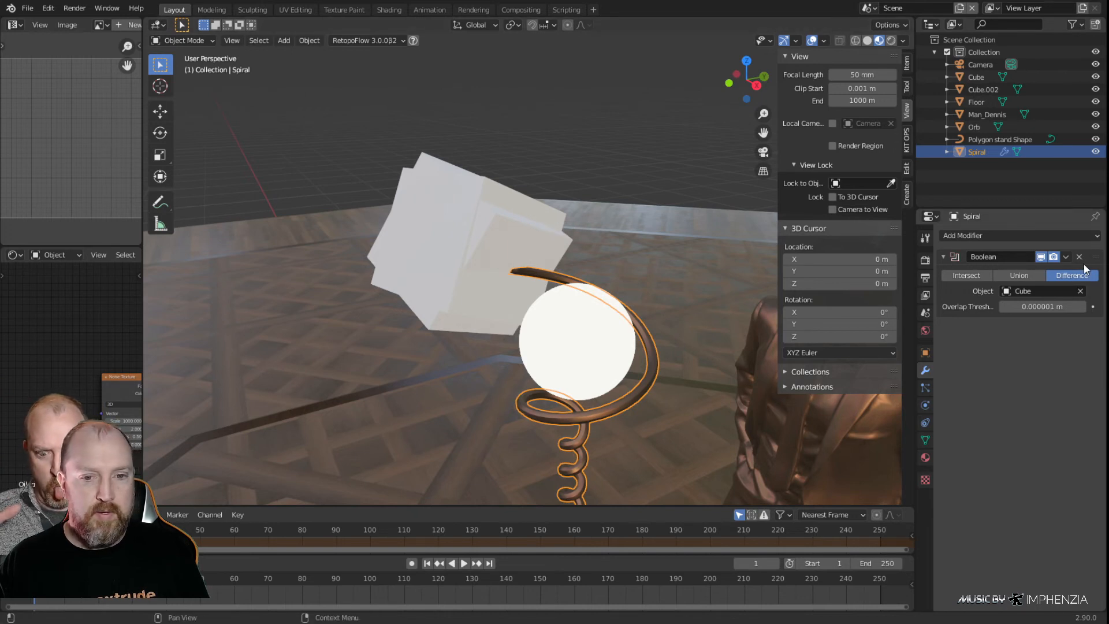
Add a second Difference Boolean modifier to the spiral, using Cube.002 as the cutting object
click(1017, 237)
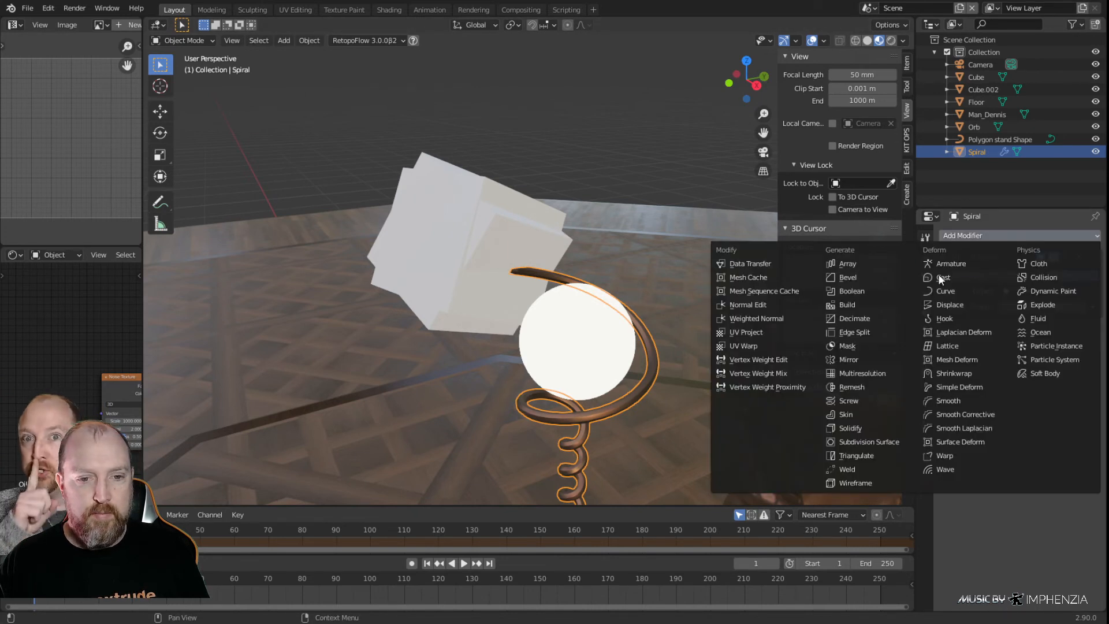
click(880, 291)
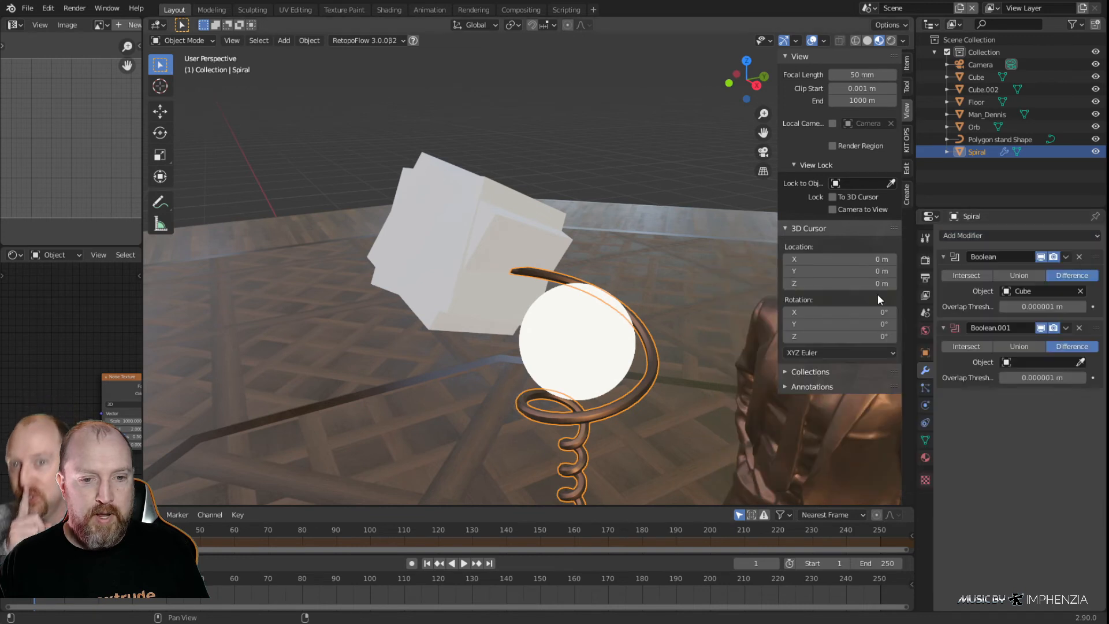
click(1080, 363)
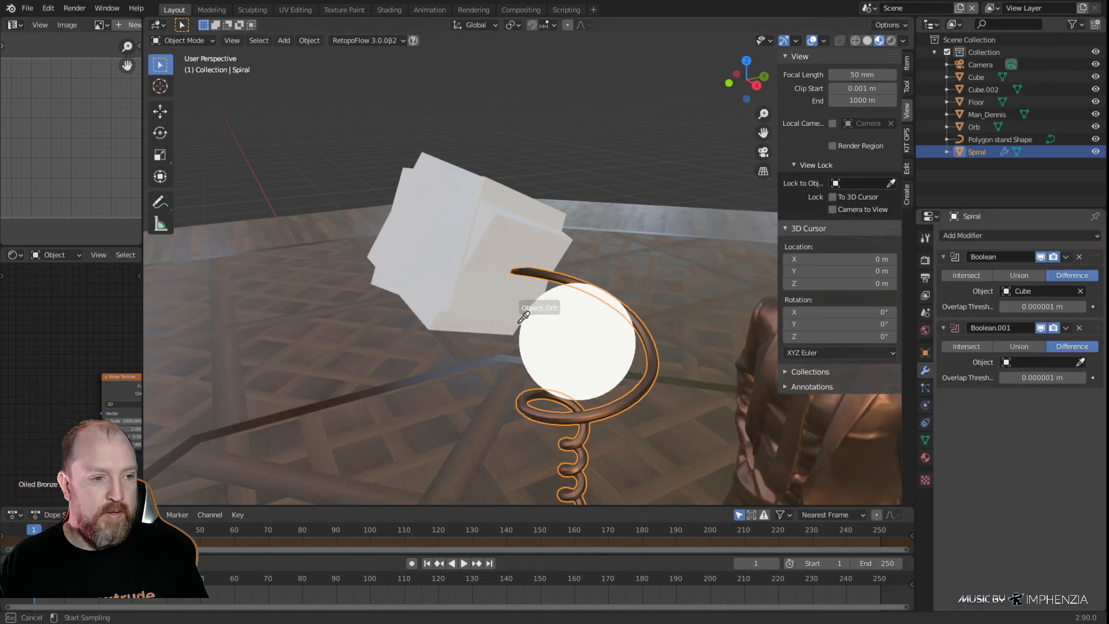
click(477, 305)
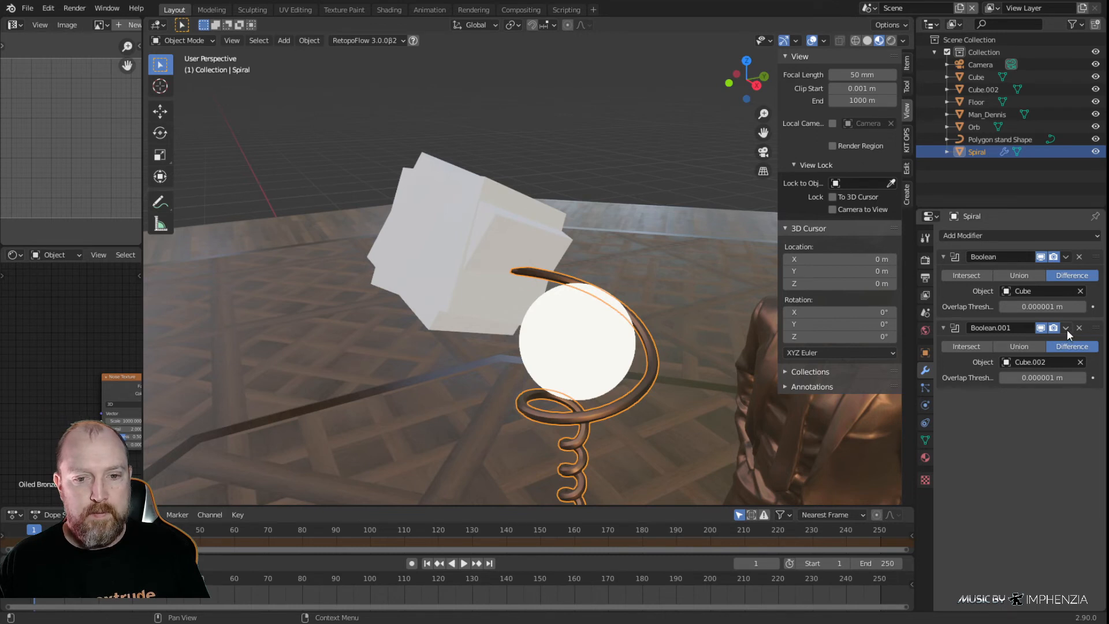
Apply both Boolean modifiers to the spiral
click(1066, 257)
click(1018, 270)
click(1066, 256)
click(1031, 272)
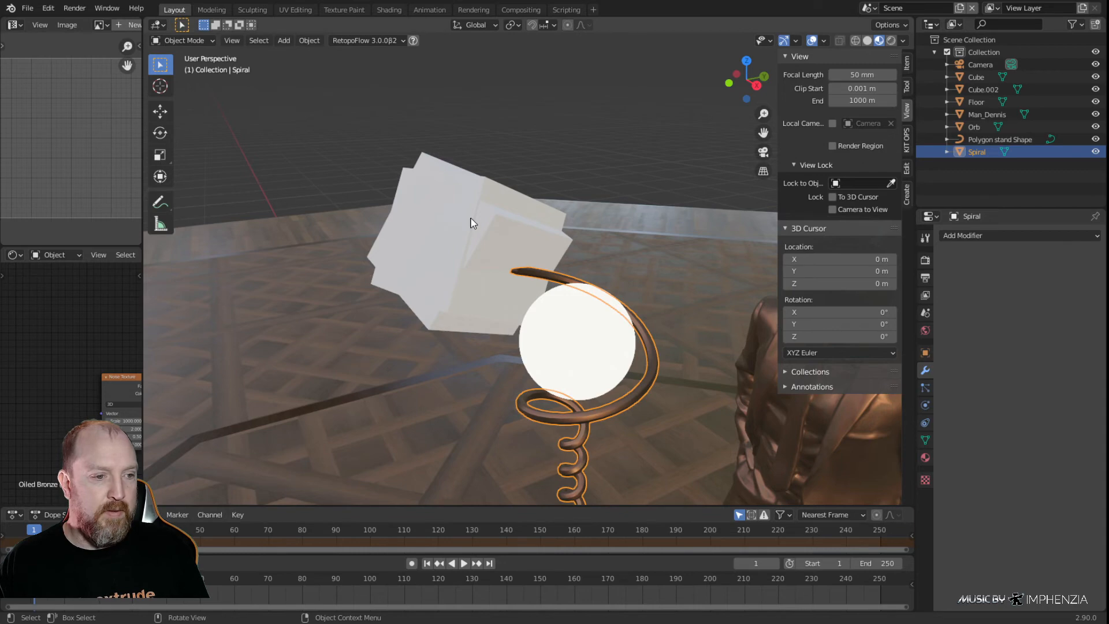
Delete both cutting cubes beside the orb from the scene
click(521, 98)
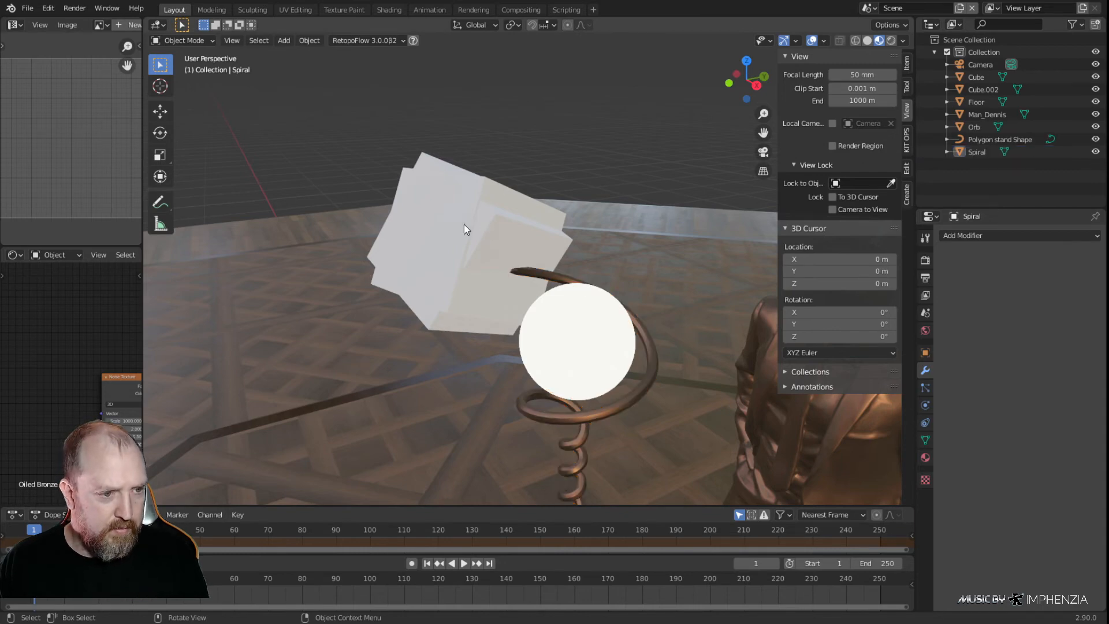
click(463, 224)
key(Delete)
click(477, 213)
key(Delete)
Open the spiral's mesh in Edit Mode and select the two angled cut faces at its upper tip
middle_drag(452, 244, 670, 300)
scroll(572, 339, up, 6)
middle_drag(580, 362, 596, 335)
click(525, 319)
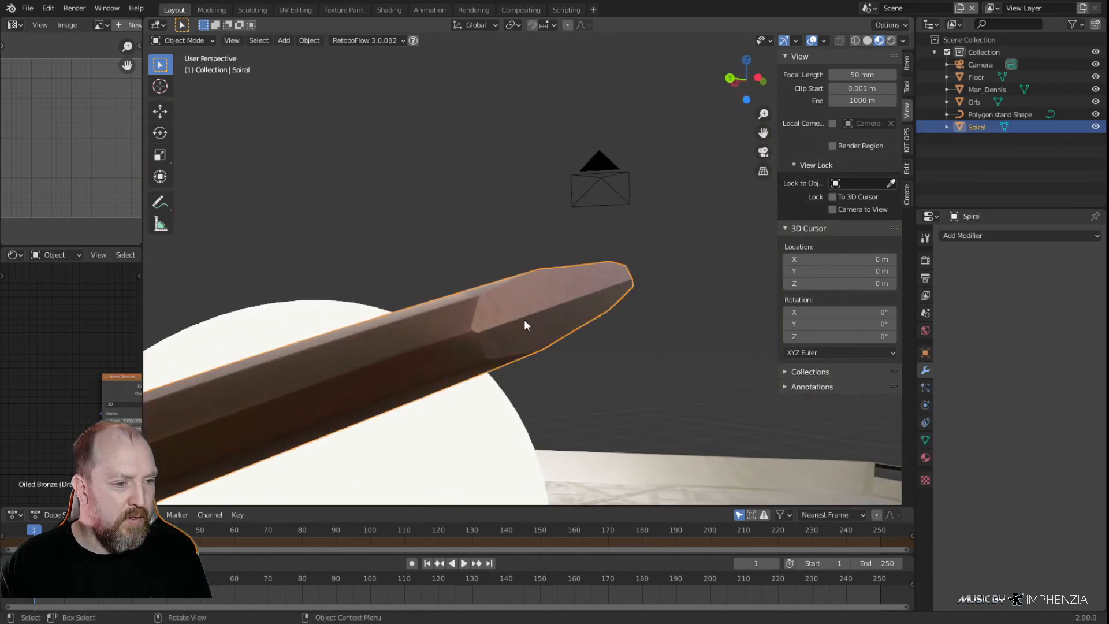
key(Tab)
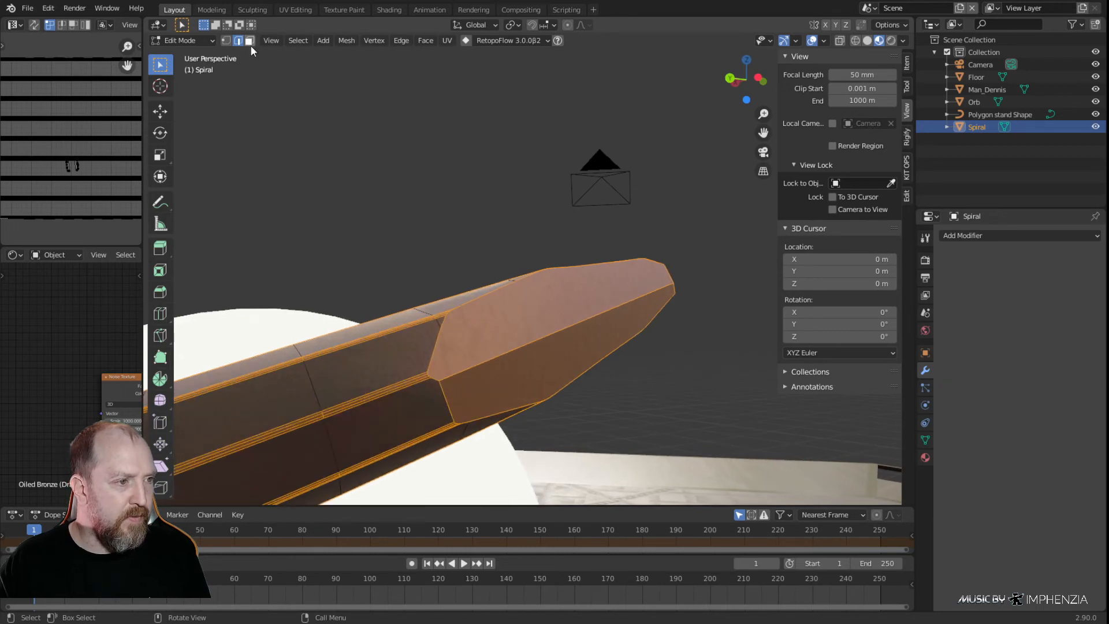
click(250, 41)
click(492, 336)
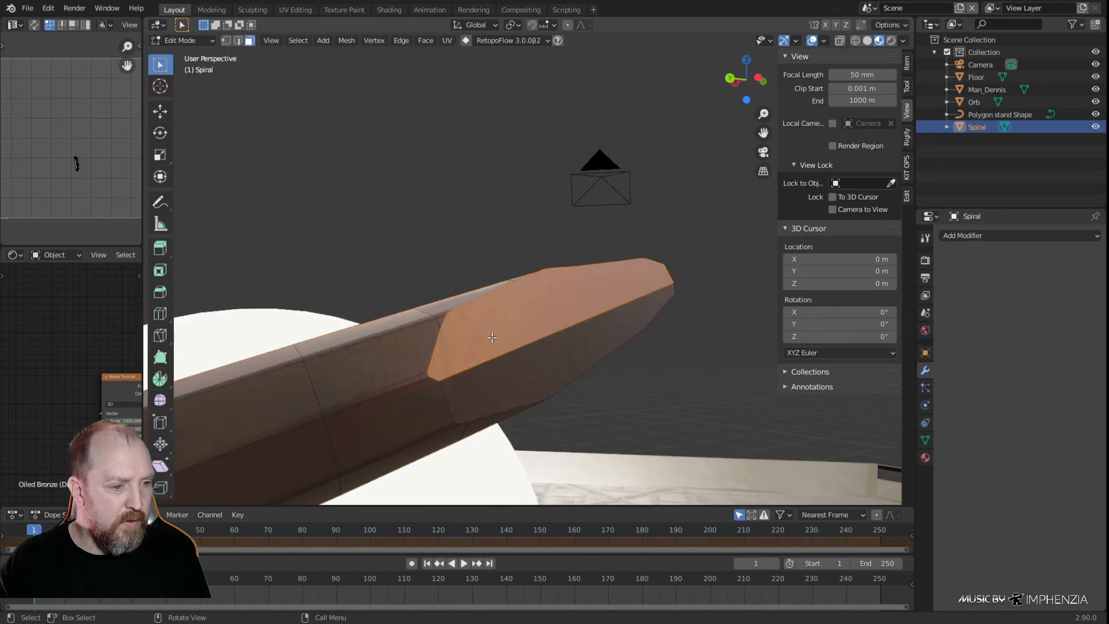
shift+click(500, 383)
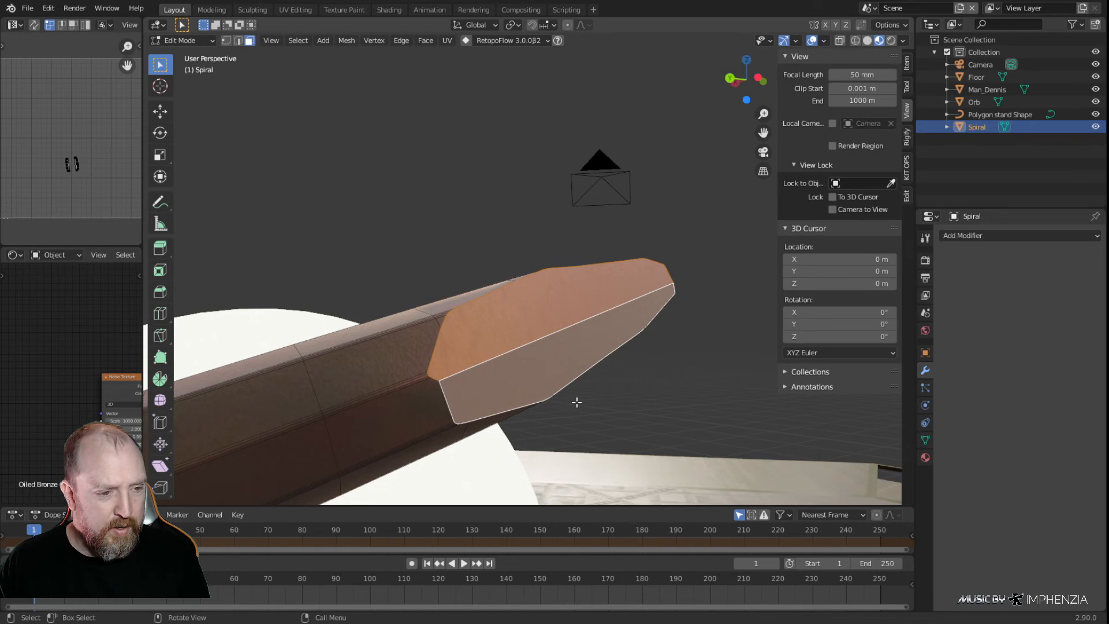
Bevel the edge between the tip's two cut faces with a width of 0.000718 m and 3 segments
click(489, 362)
middle_drag(487, 408, 295, 181)
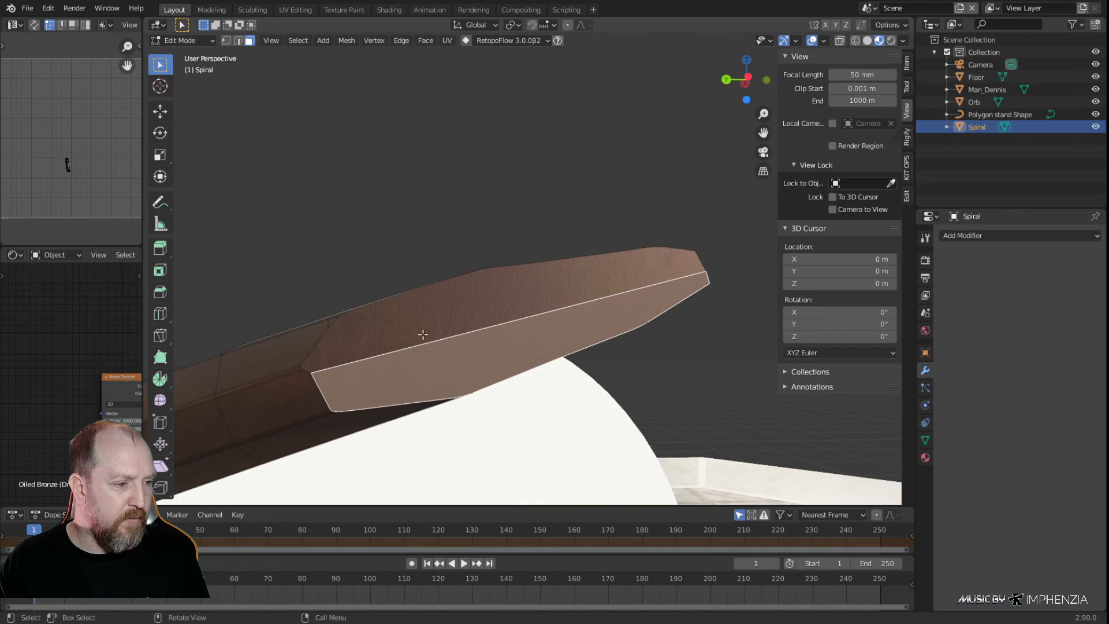
click(239, 41)
click(453, 337)
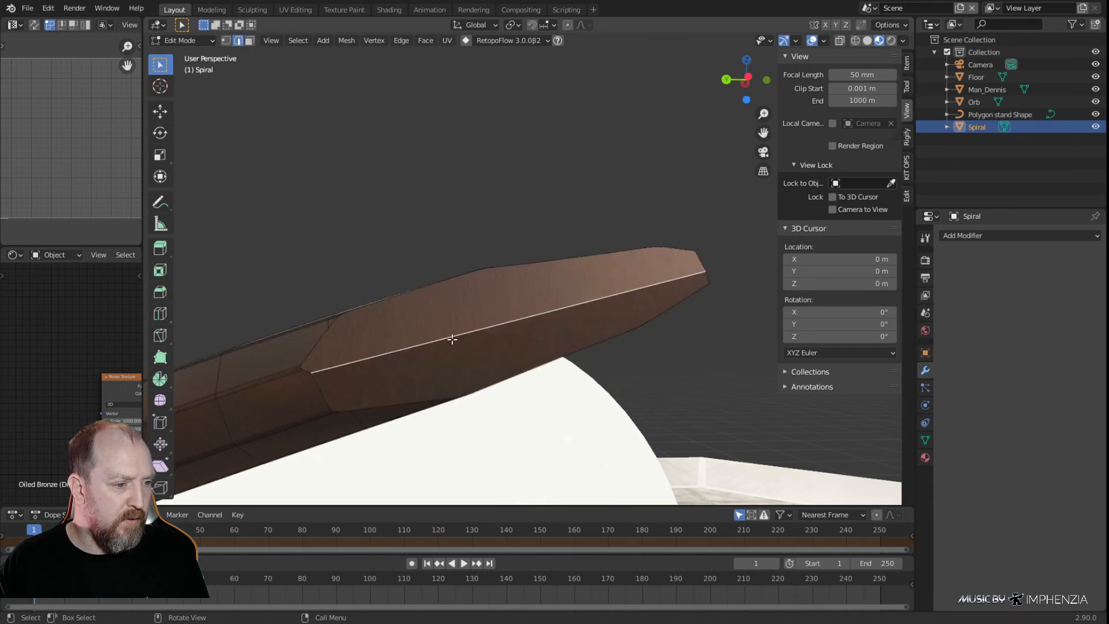
key(ctrl+b)
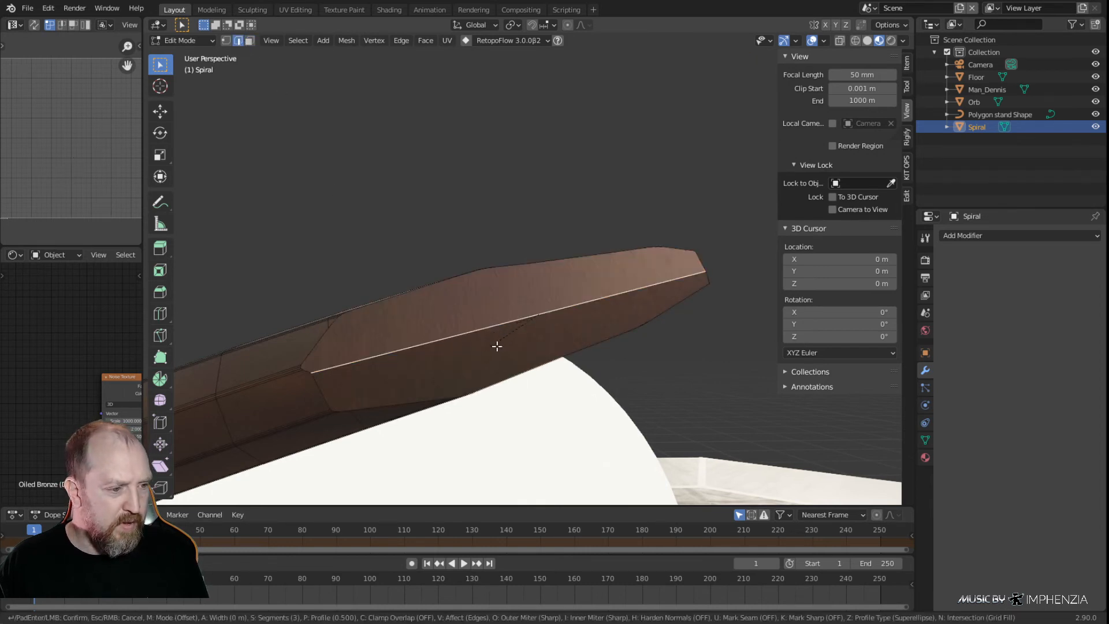
click(602, 369)
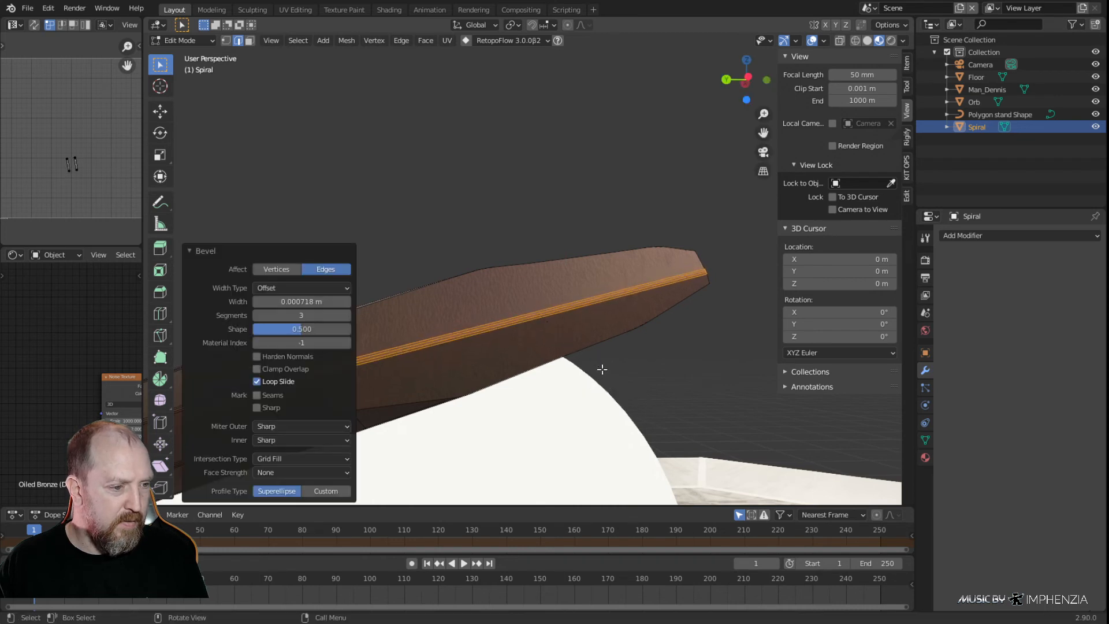
click(403, 160)
Try to inset the tip's two cut faces together with the bevel strip between them by about 0.0009 m
click(250, 40)
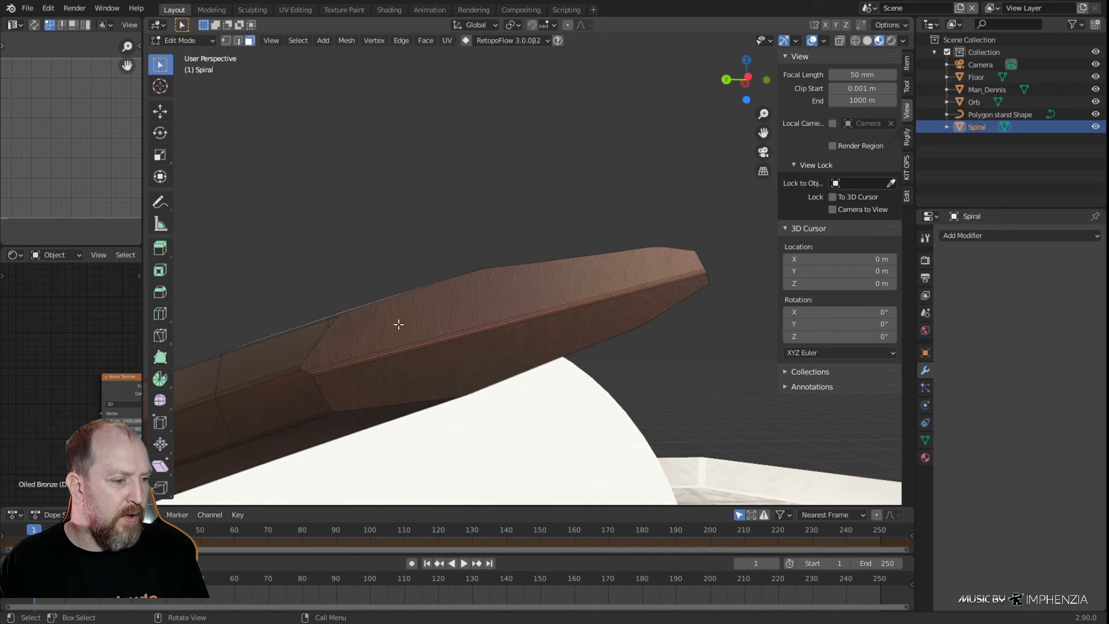
alt+click(406, 343)
alt+click(402, 332)
alt+shift+click(436, 380)
key(i)
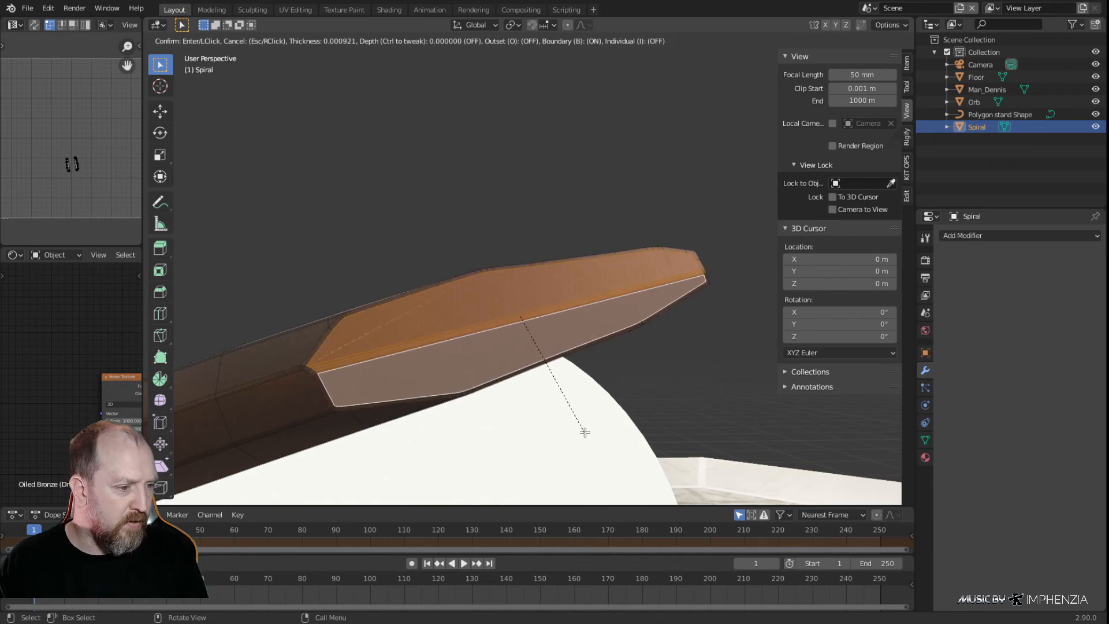
click(586, 433)
Undo the inset on the tip's cut faces
key(alt+a)
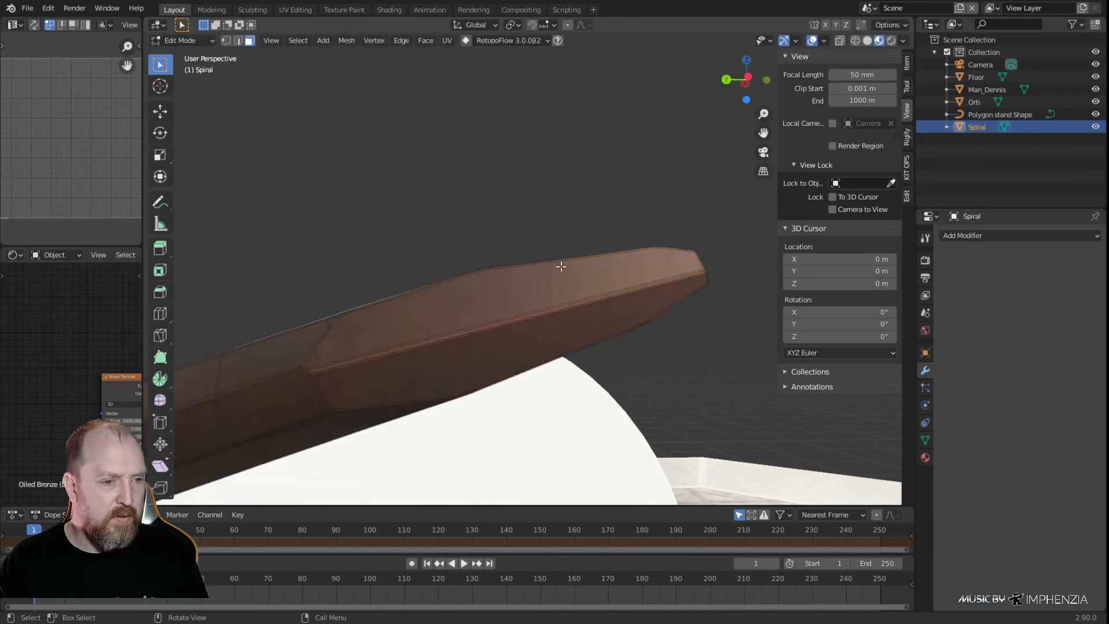
middle_drag(559, 263, 560, 364)
key(ctrl+z)
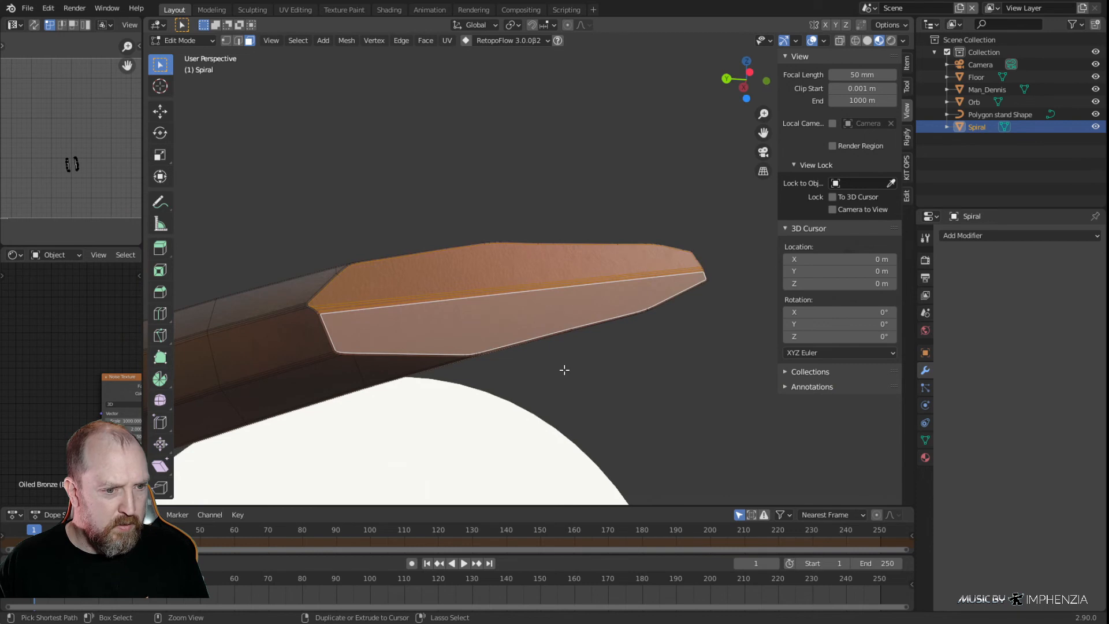
click(605, 387)
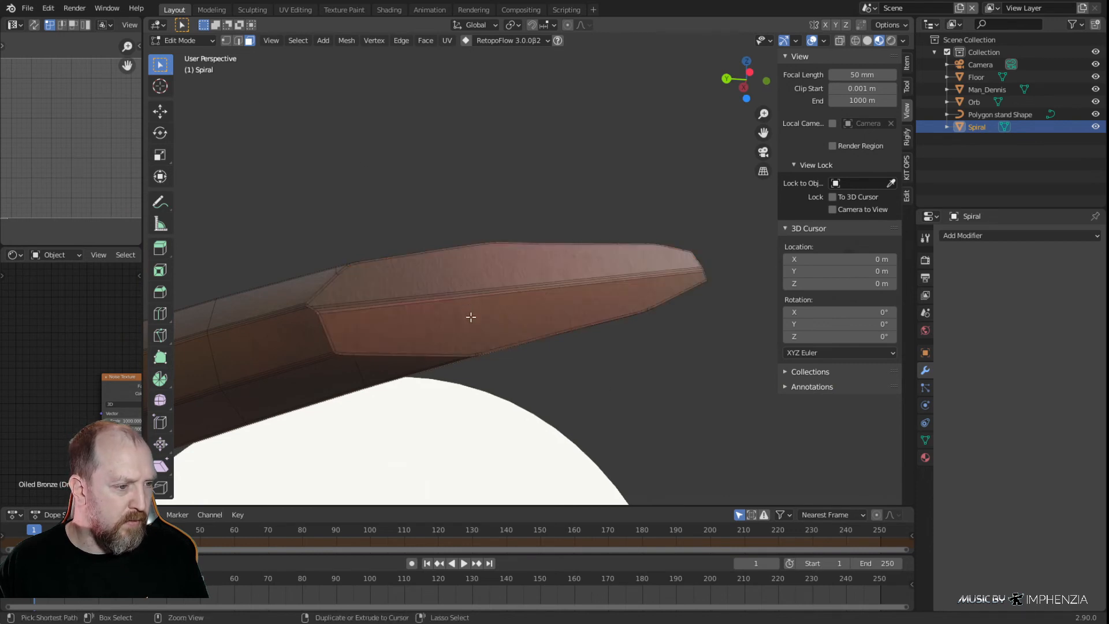
key(ctrl+z)
key(ctrl+z)
Switch to edge selection and select the closed edge outline around the tip's two cut faces
click(238, 41)
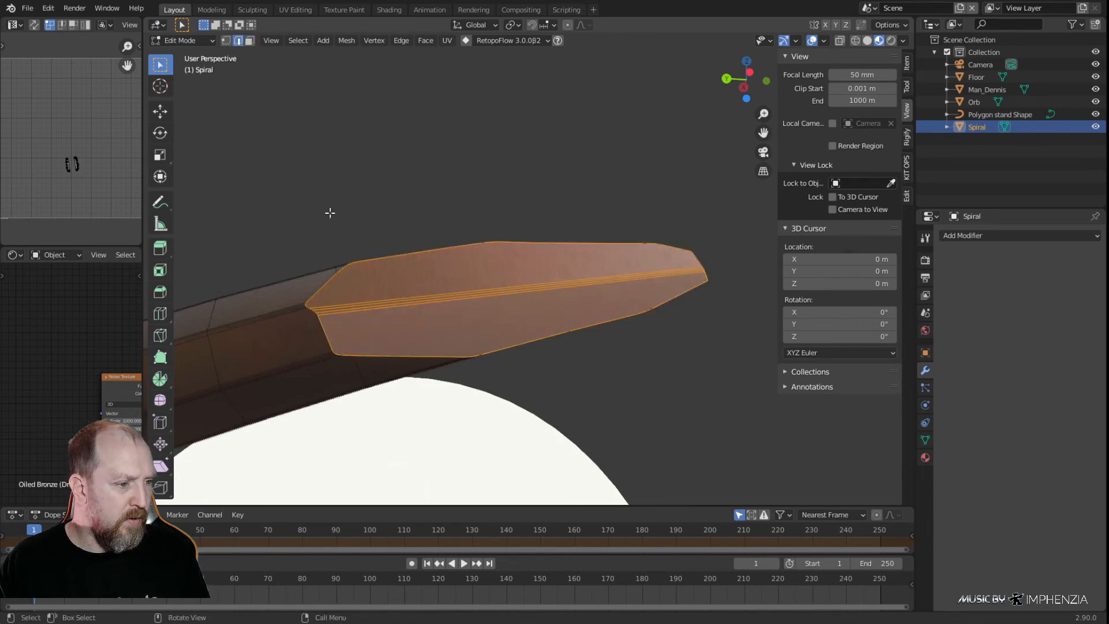
alt+click(321, 329)
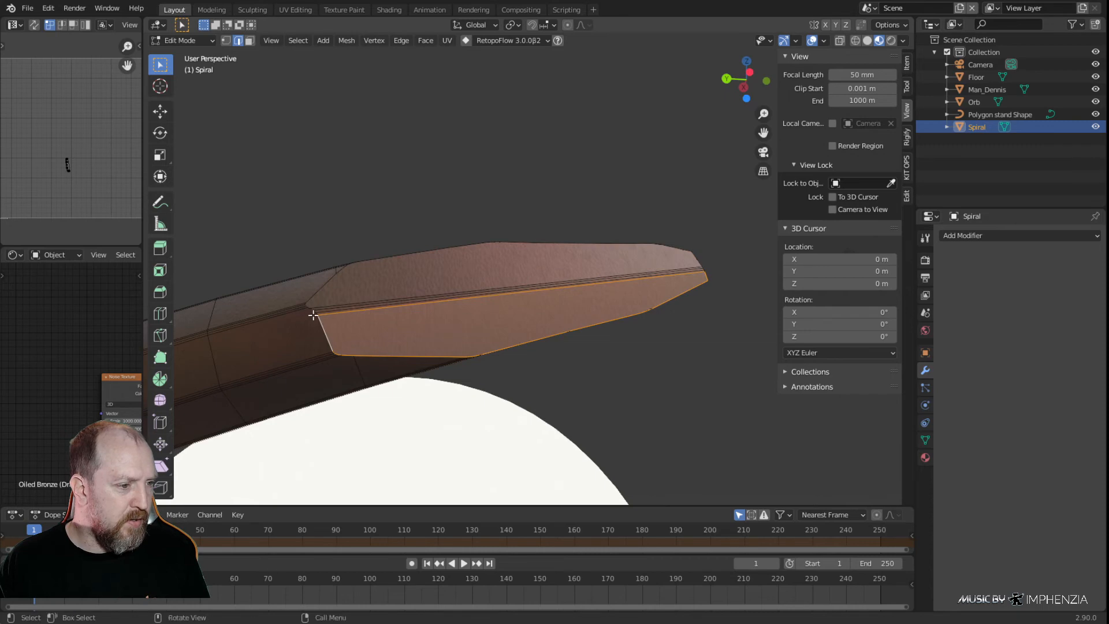
key(alt+a)
ctrl+click(320, 296)
middle_drag(320, 296, 554, 203)
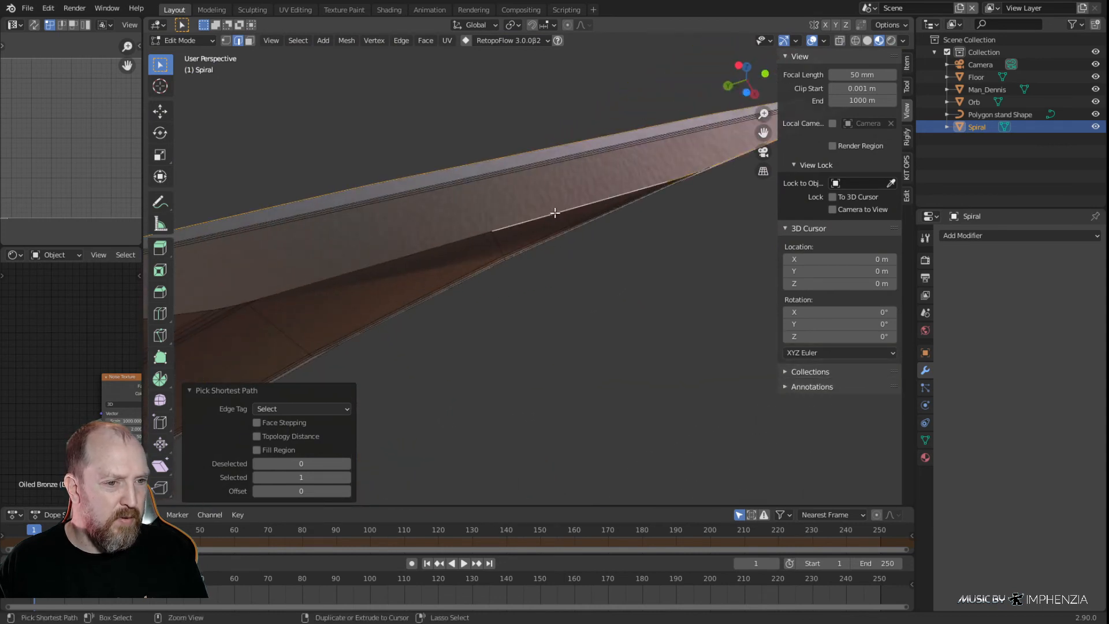
scroll(445, 270, down, 2)
middle_drag(218, 302, 440, 329)
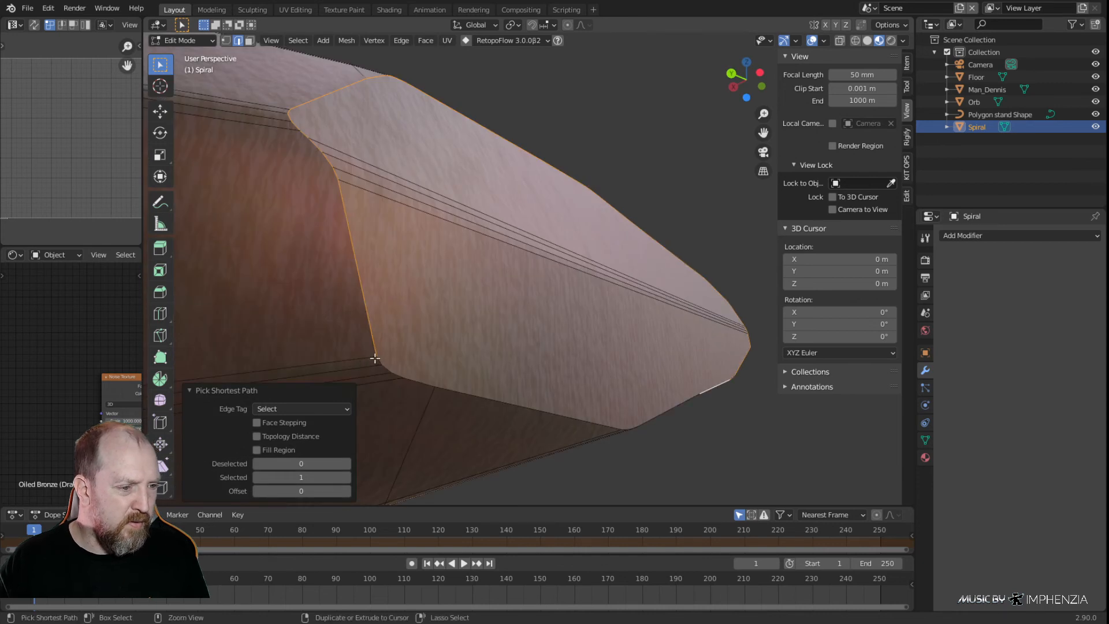
middle_drag(408, 364, 518, 328)
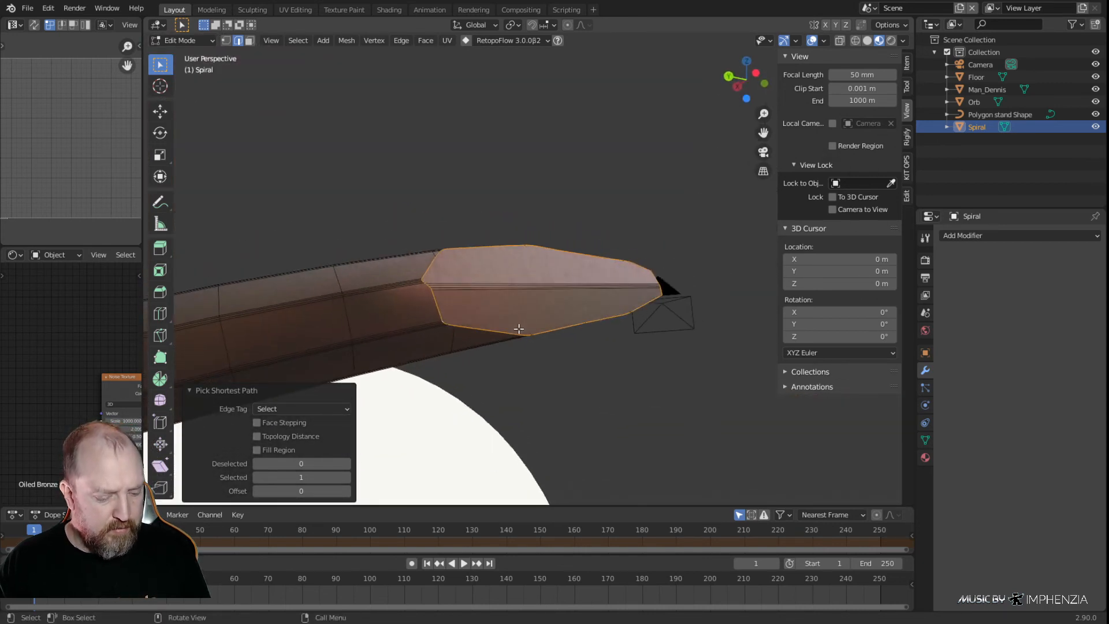
Bevel the selected tip outline with a width of 0.000234 m, reduce the bevel's segment count, and leave Edit Mode
key(ctrl+b)
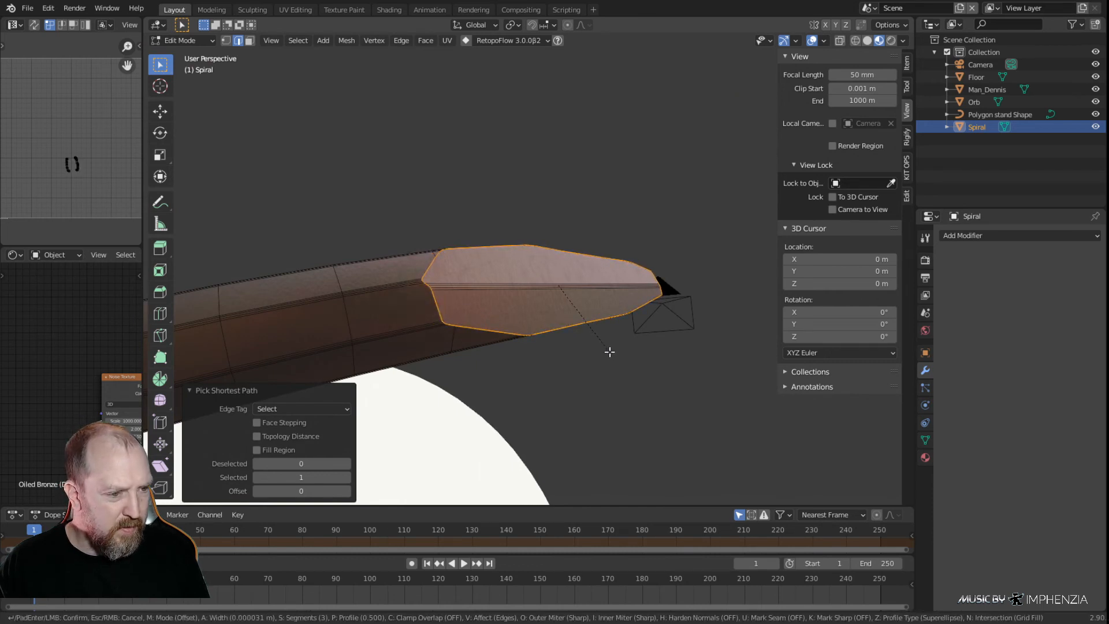
click(611, 351)
middle_drag(636, 366, 612, 329)
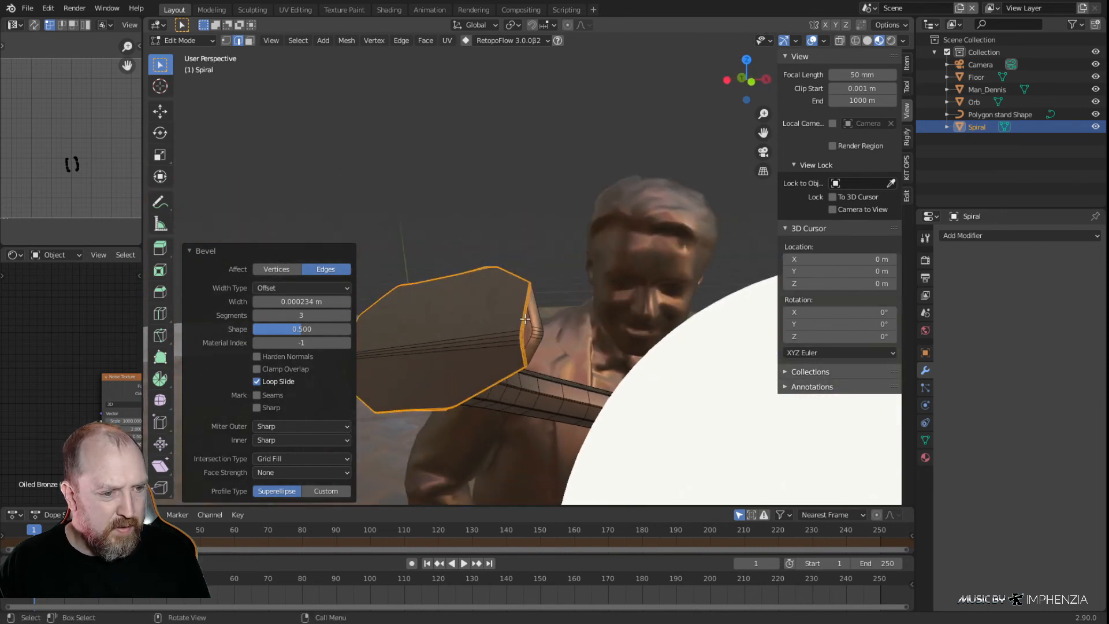
click(257, 316)
click(258, 316)
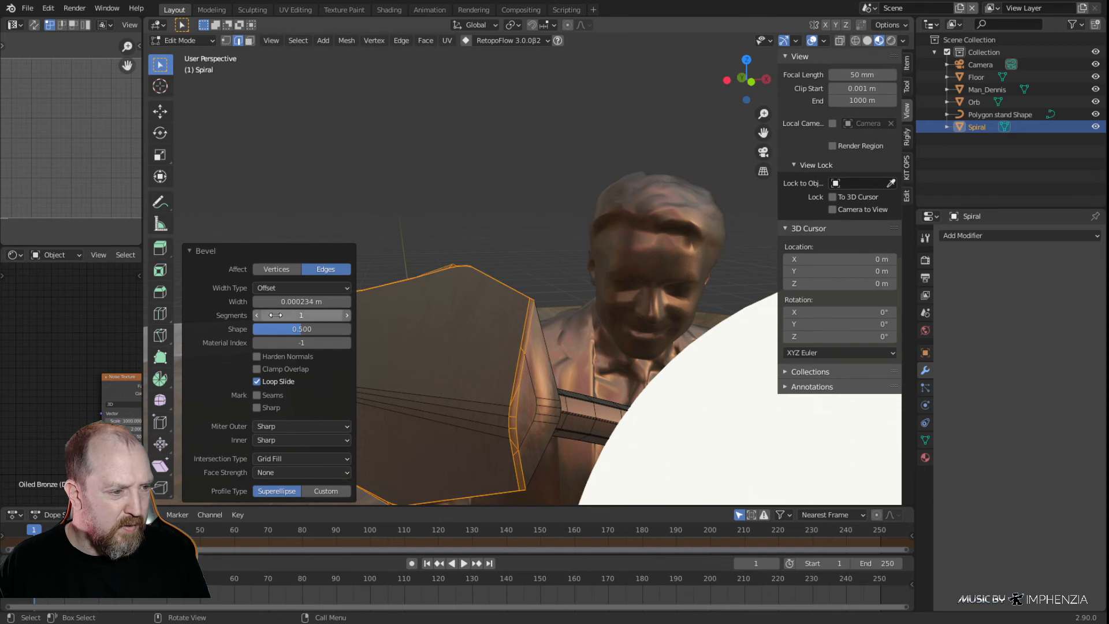
click(347, 315)
click(494, 208)
middle_drag(442, 246, 542, 297)
key(Tab)
Rename the Spiral object as StandardStandMain
mouse_move(541, 351)
middle_down()
mouse_move(544, 325)
mouse_move(563, 319)
mouse_move(546, 341)
middle_up()
middle_drag(466, 284, 619, 350)
scroll(580, 271, down, 5)
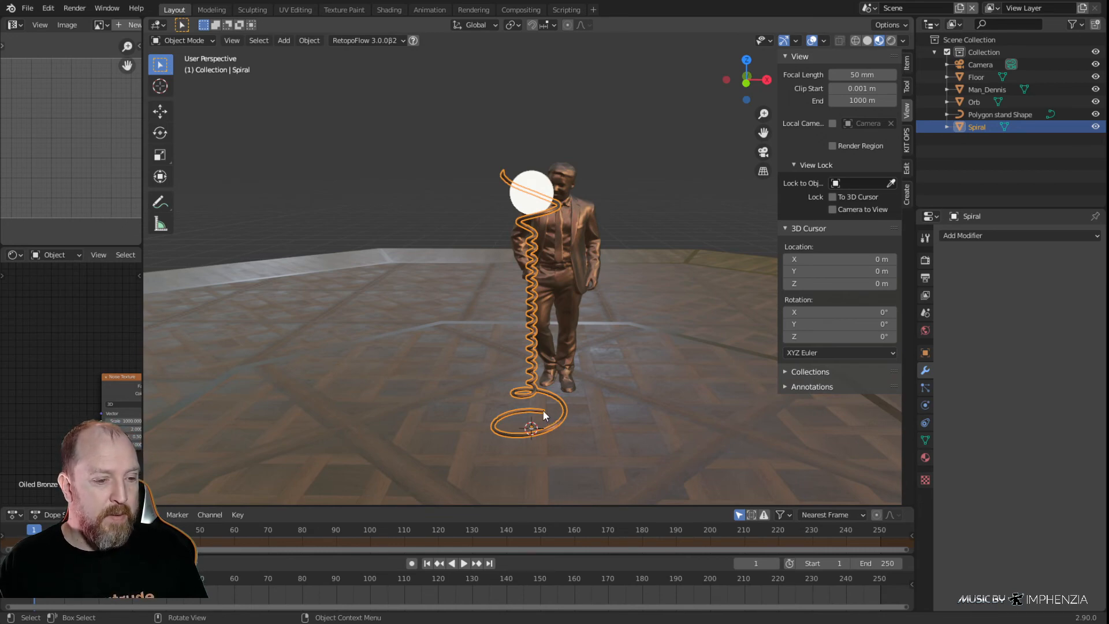
scroll(573, 411, up, 2)
middle_drag(573, 411, 631, 457)
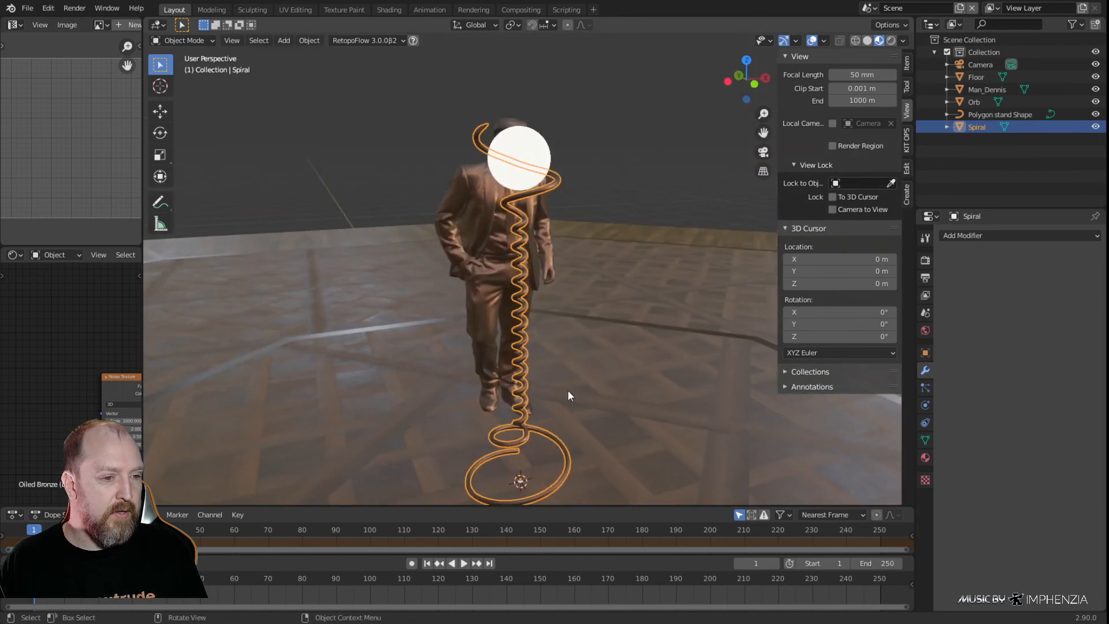
click(525, 273)
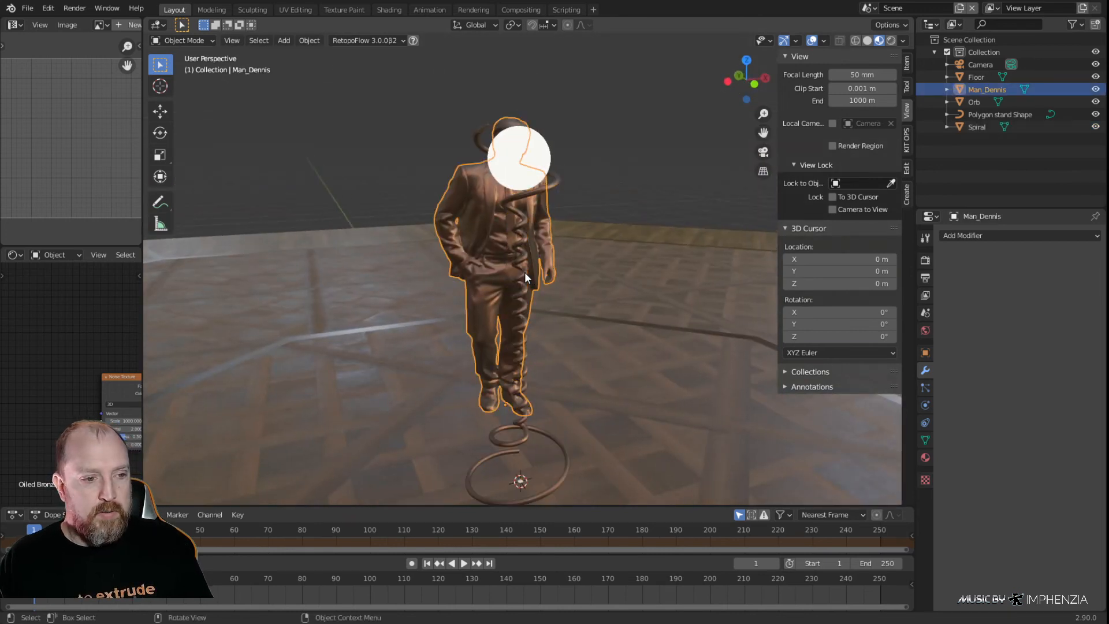
click(530, 195)
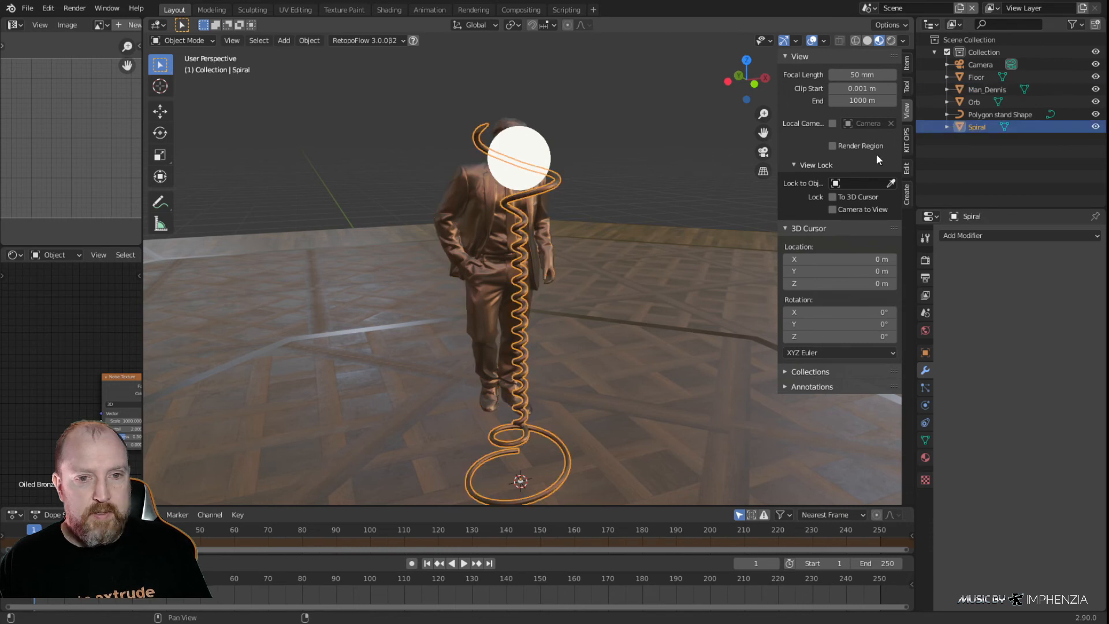
double_click(975, 126)
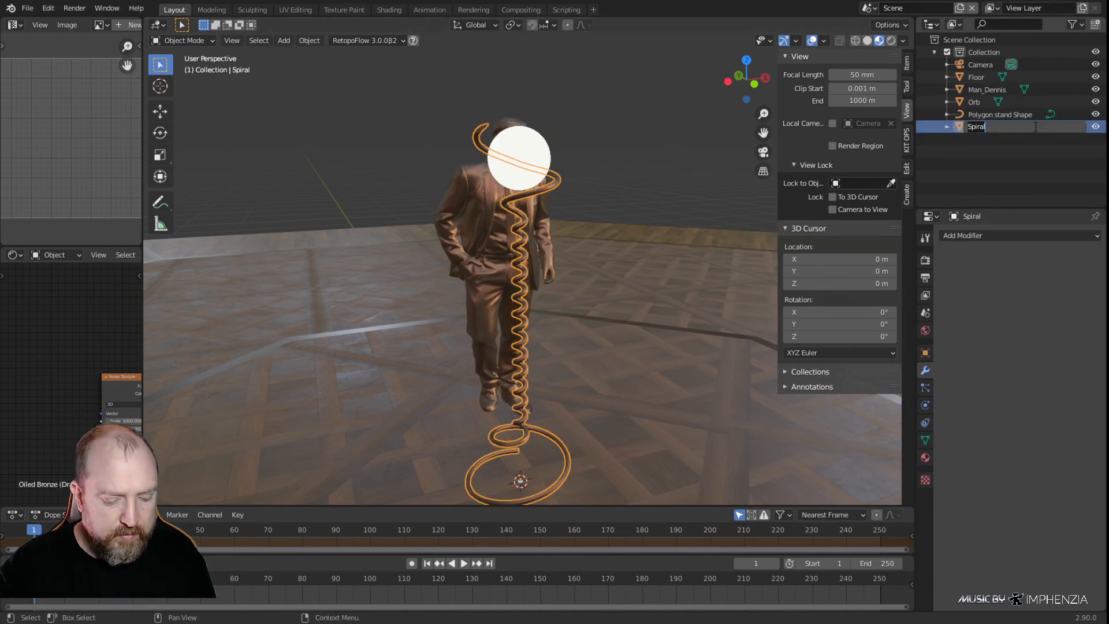
text(Sta)
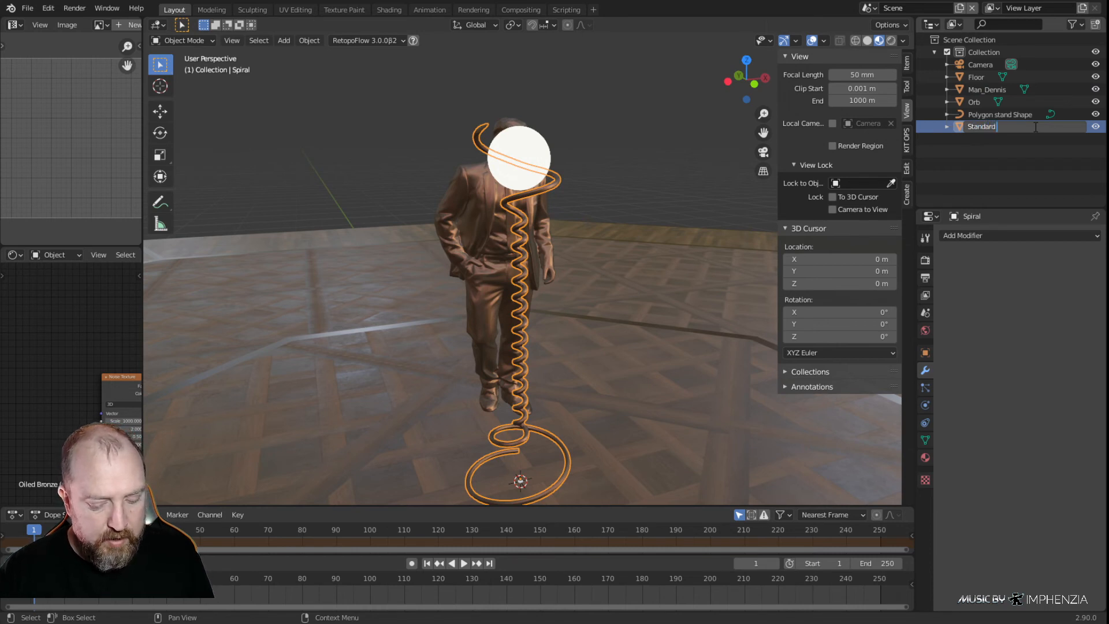
text(ndard)
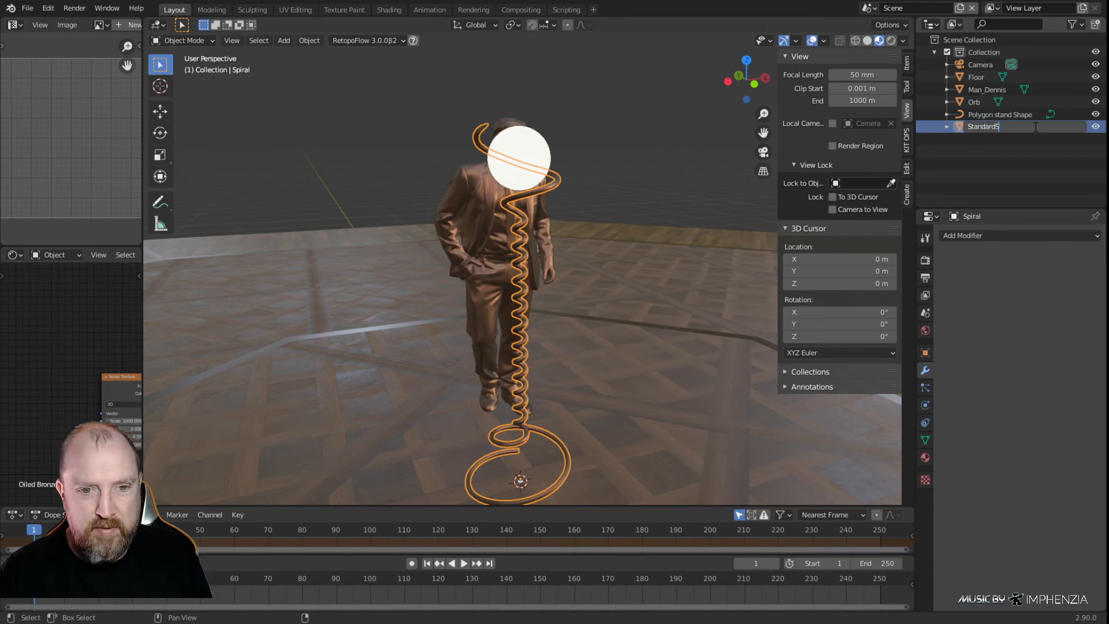
text(S)
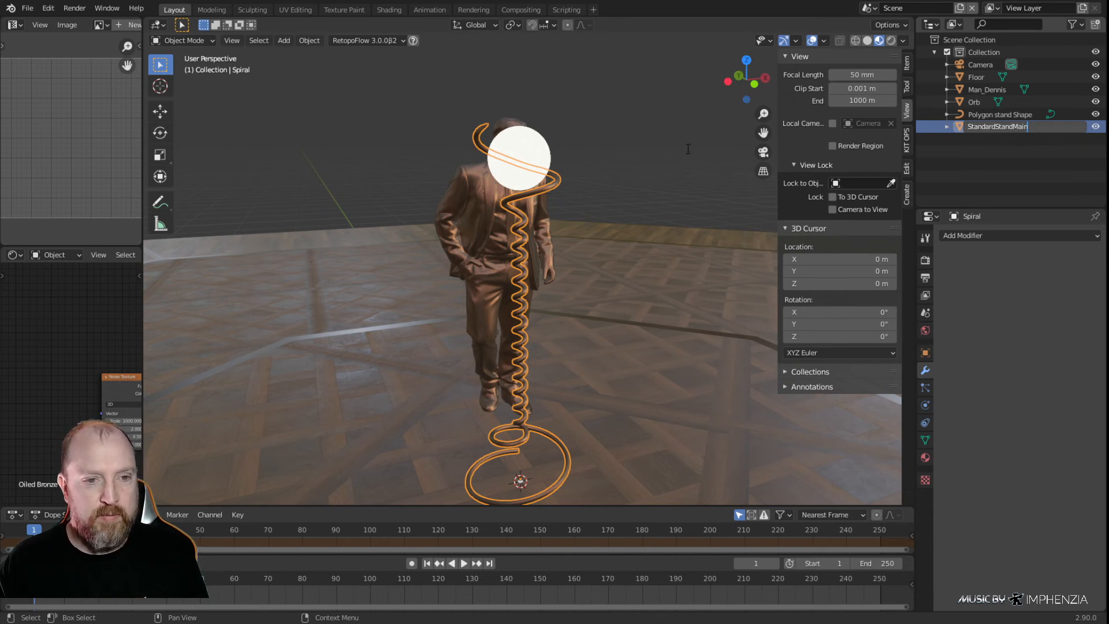
key(Return)
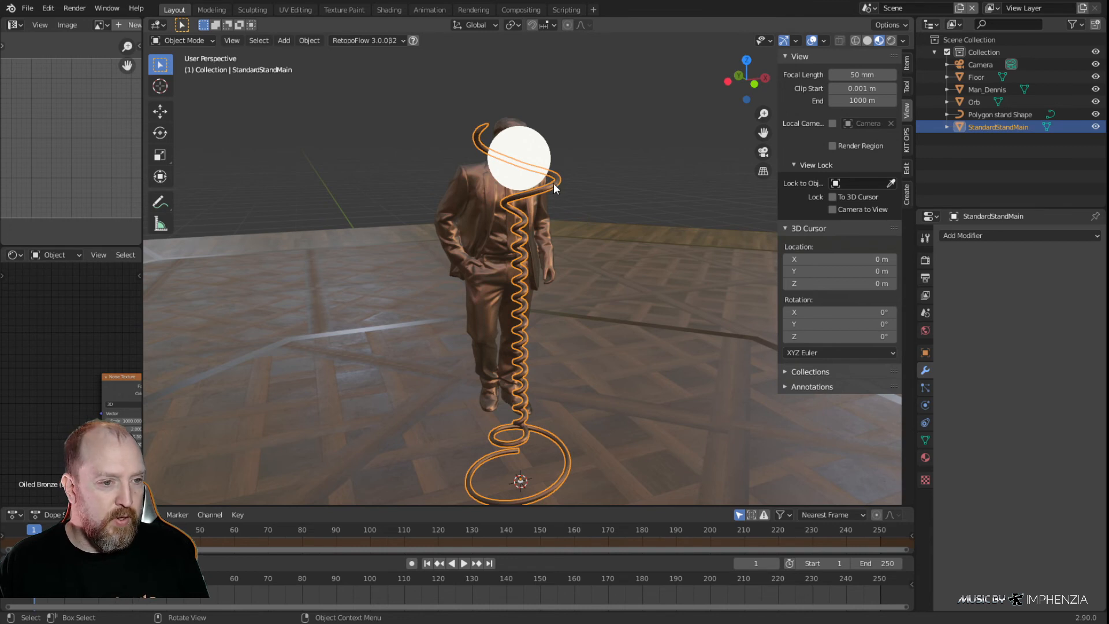
Make a linked duplicate of the spiral in place and rotate it 120° around the global Z axis
key(shift+d)
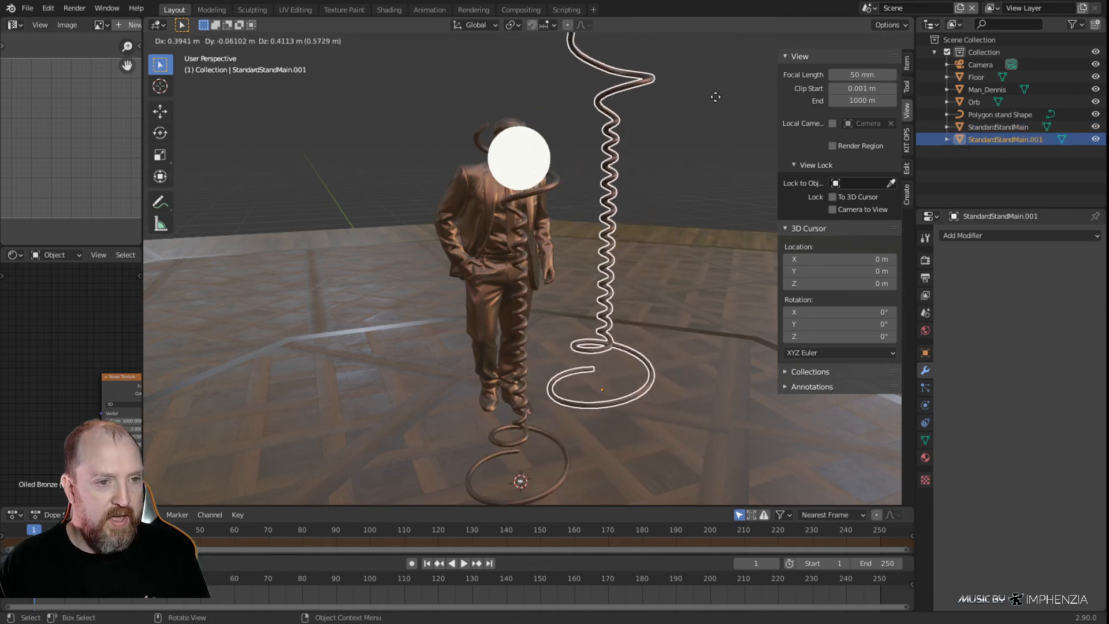
right_click(466, 130)
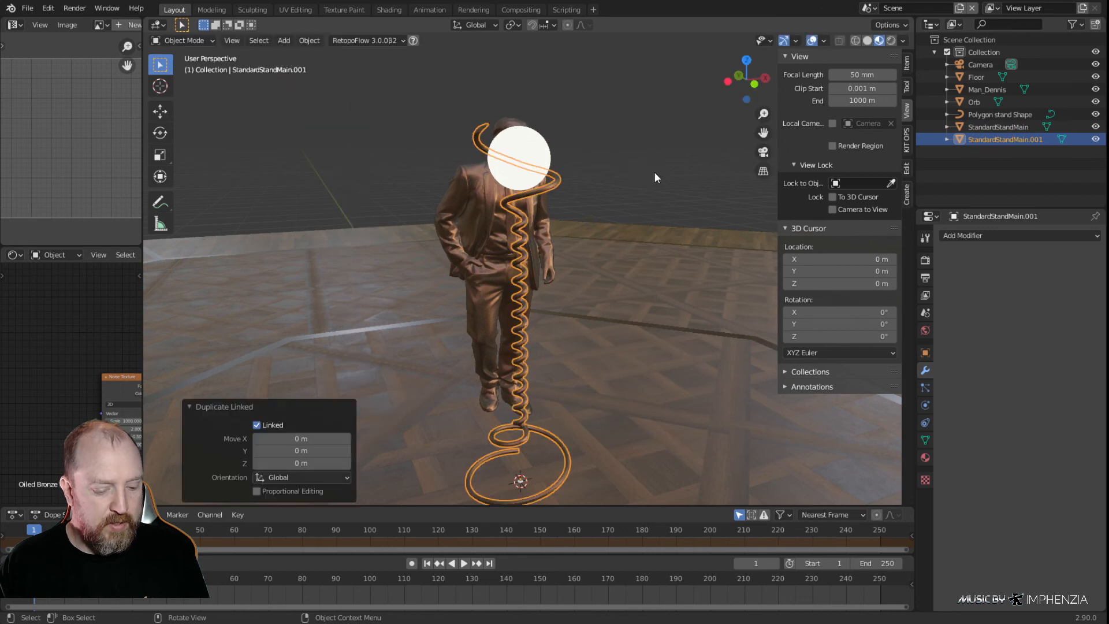
text(rz120)
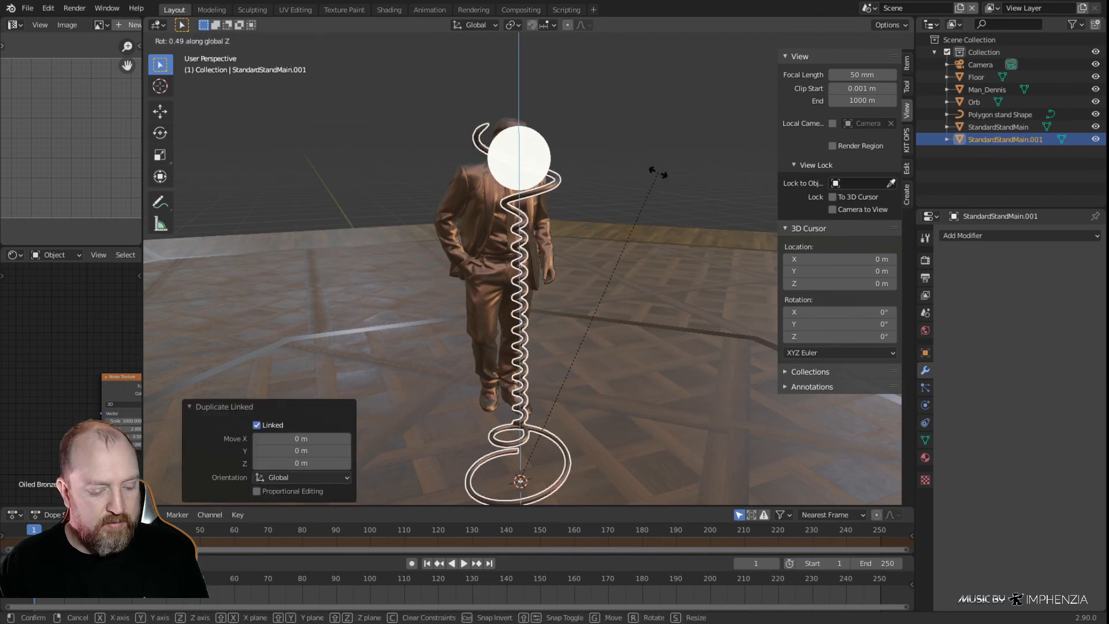
key(Return)
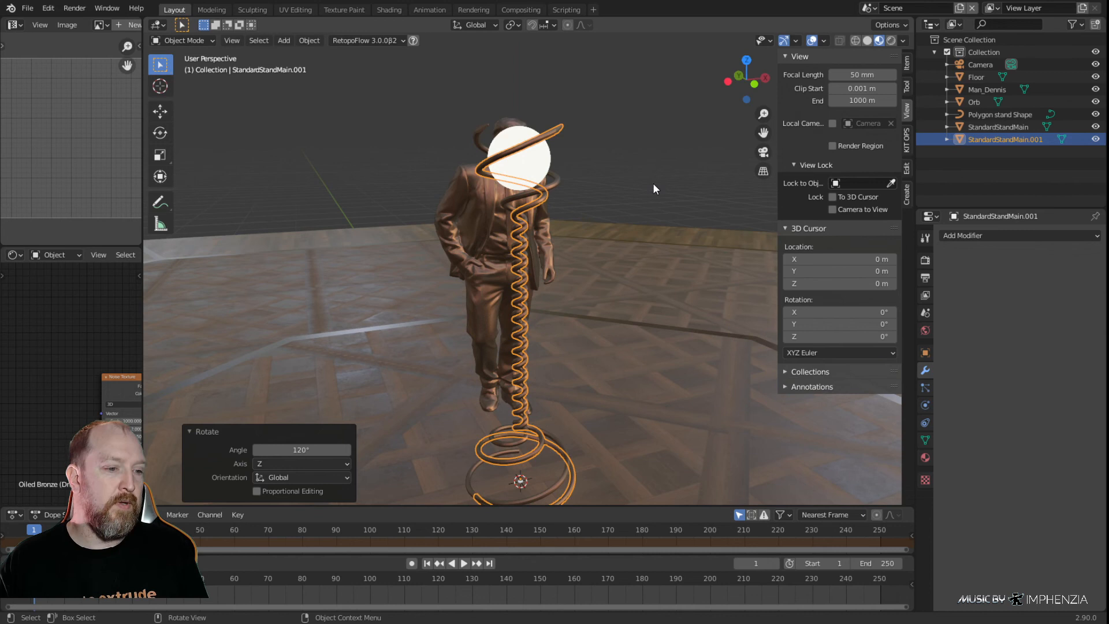
Make a second linked duplicate of the original spiral in place and rotate it 240° around the global Z axis
key(alt+a)
click(557, 182)
key(shift+d)
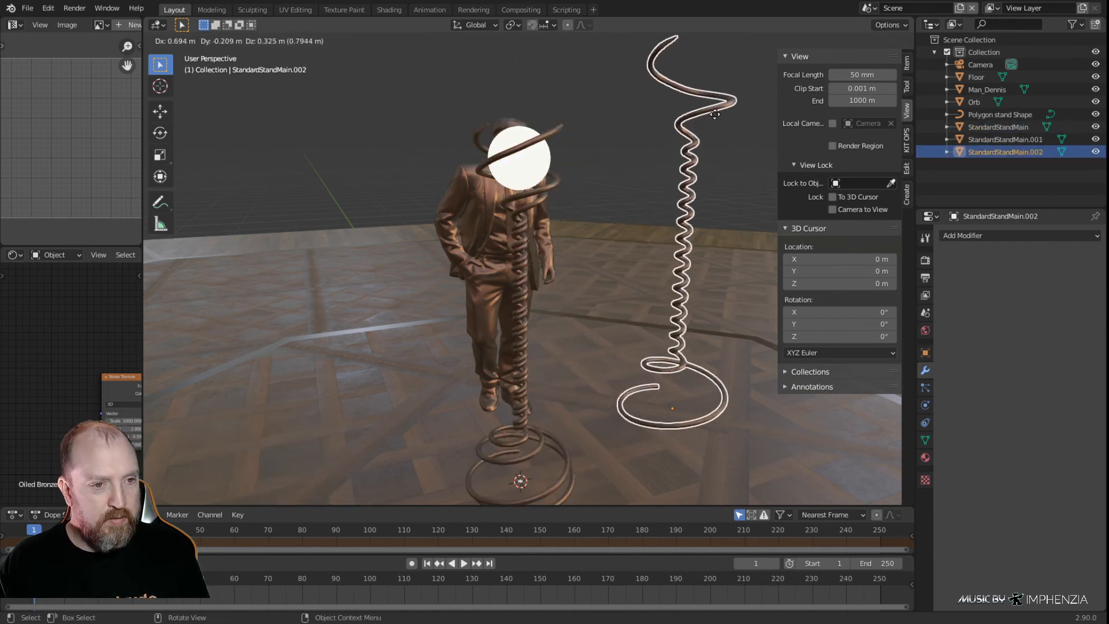
right_click(716, 113)
text(rz24)
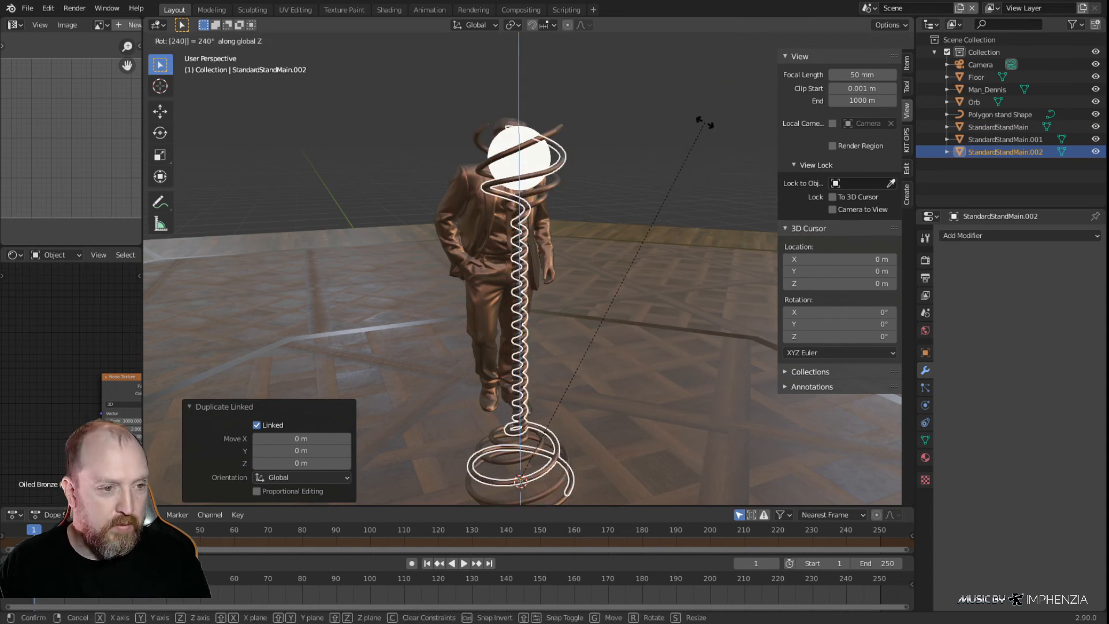
key(Return)
Select the 240° spiral copy and enlarge the shader editor to expose its Oiled Bronze (Draco) nodes, with the object deselected
key(Tab)
middle_drag(584, 254, 729, 243)
key(Tab)
click(626, 218)
click(522, 326)
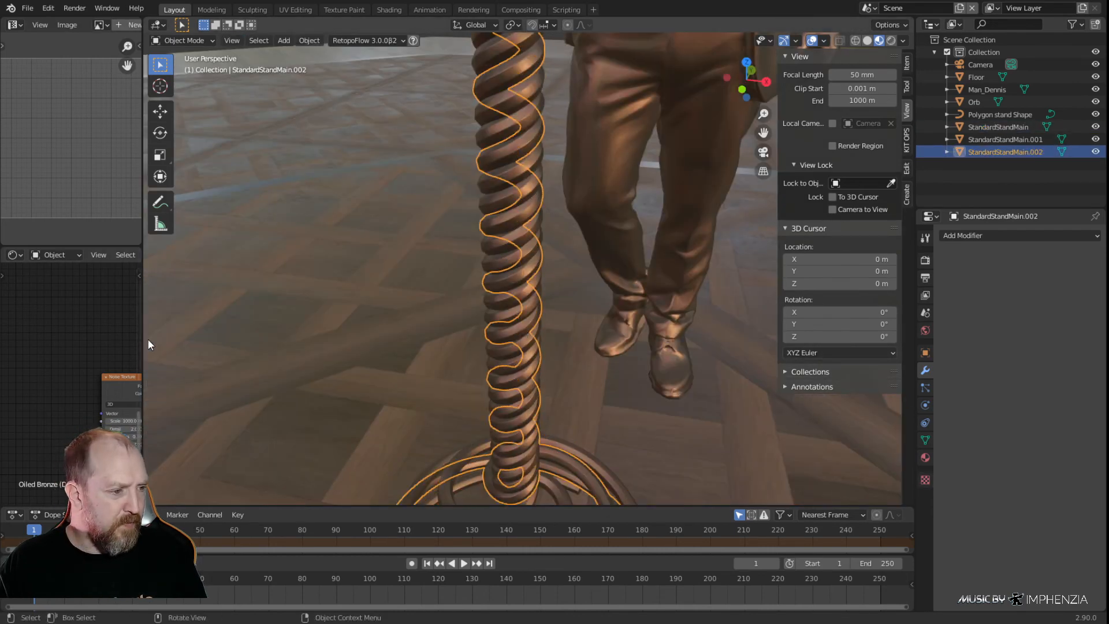
drag(142, 339, 521, 335)
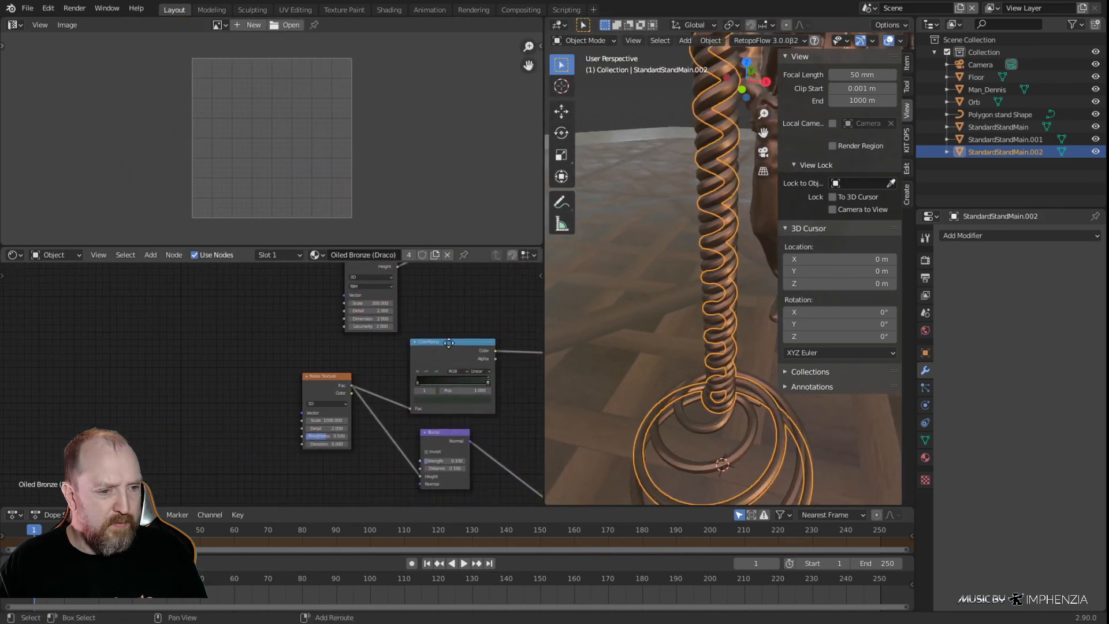
middle_drag(513, 370, 286, 267)
click(615, 98)
Adjust the Invert node's factor in the Oiled Bronze material and hide the 3D view's sidebar
middle_drag(400, 423, 407, 405)
middle_drag(408, 293, 439, 435)
scroll(398, 404, up, 3)
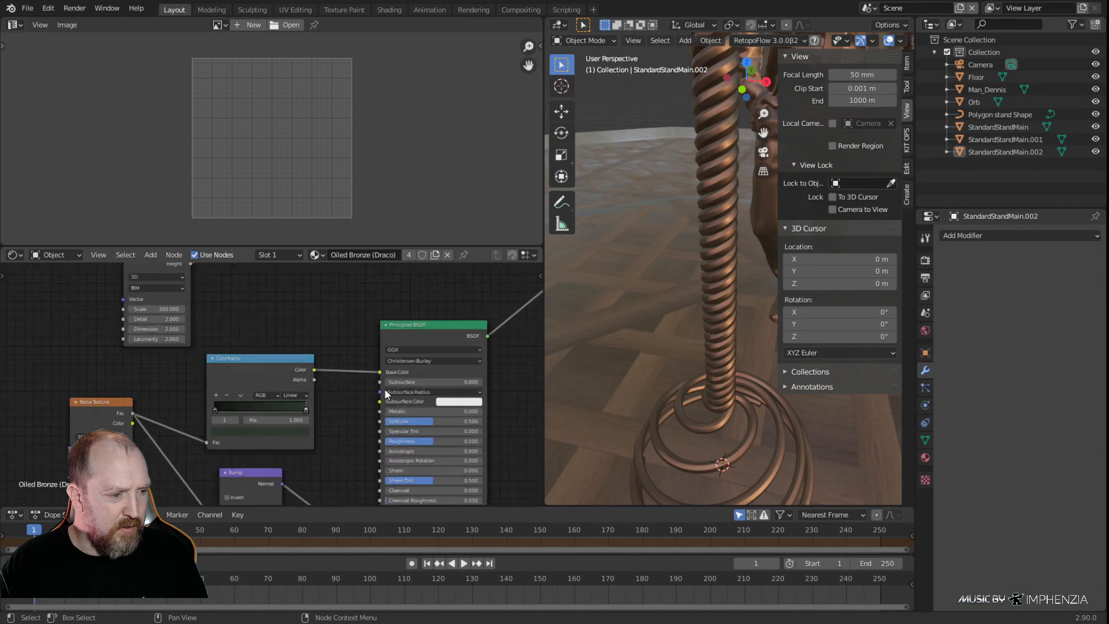
middle_drag(399, 352, 120, 348)
middle_drag(376, 269, 396, 438)
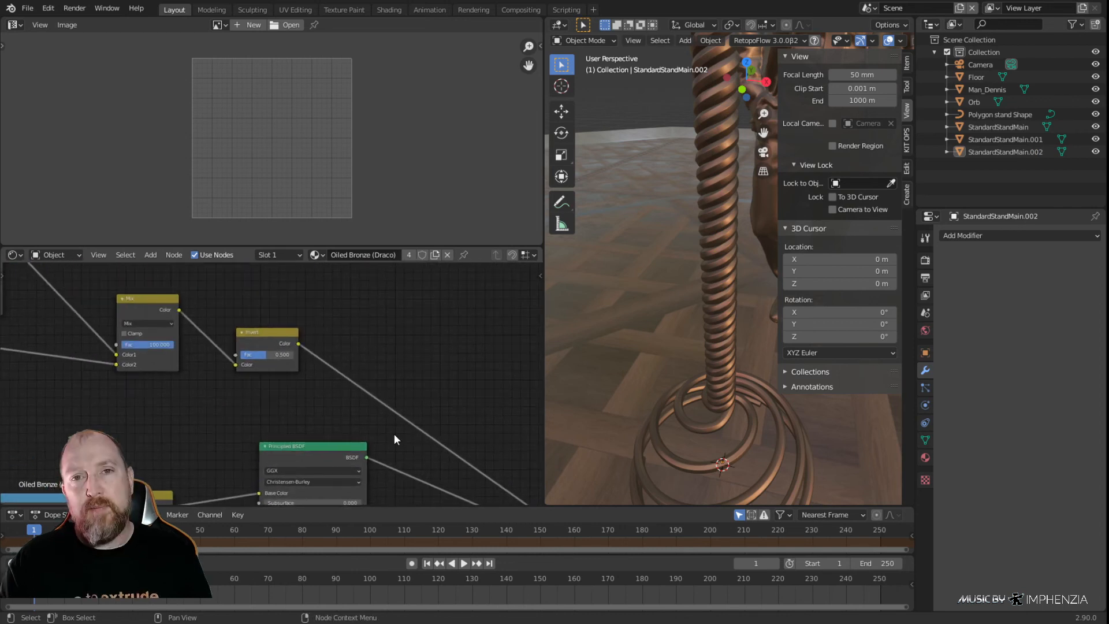
scroll(258, 411, up, 3)
drag(264, 341, 298, 341)
scroll(653, 293, down, 4)
key(n)
shift+middle_drag(742, 179, 796, 321)
Move the first stop of the base color's ColorRamp to 0.736 and set the Bump node's strength to 0.225
scroll(755, 305, up, 4)
mouse_move(115, 327)
mouse_down()
mouse_move(73, 327)
mouse_move(115, 327)
mouse_up()
scroll(210, 375, down, 4)
middle_drag(208, 375, 458, 191)
scroll(277, 375, up, 4)
mouse_move(247, 355)
mouse_down()
mouse_move(292, 357)
mouse_move(255, 359)
mouse_up()
scroll(320, 432, down, 4)
middle_drag(320, 432, 266, 226)
middle_drag(276, 405, 302, 336)
drag(216, 318, 244, 318)
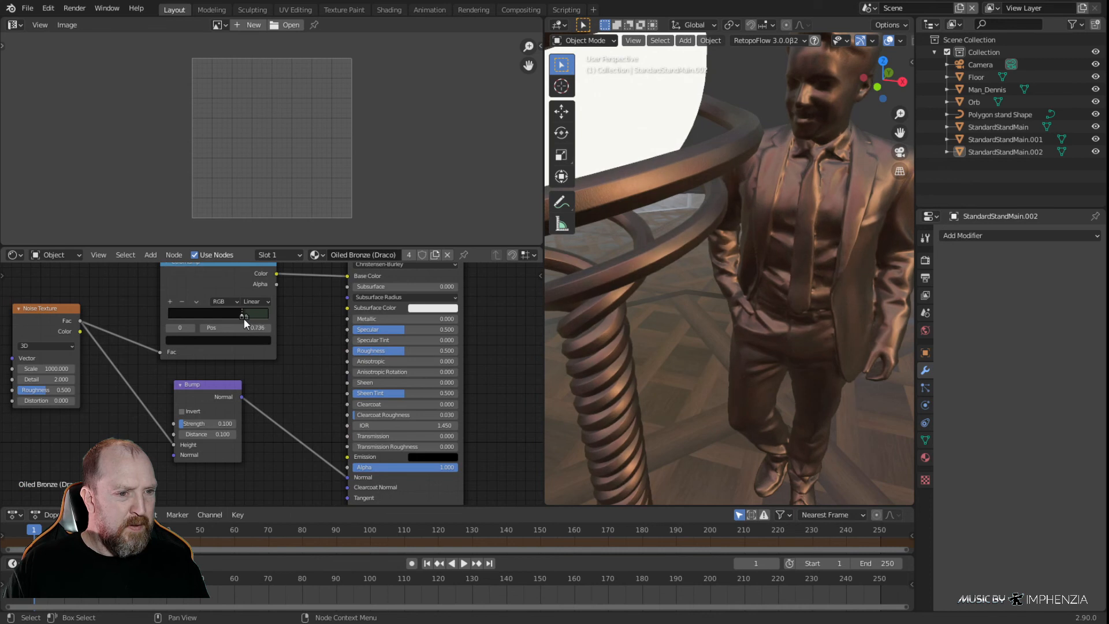
mouse_move(199, 425)
mouse_down()
mouse_move(234, 426)
mouse_move(220, 425)
mouse_up()
middle_drag(451, 400, 512, 408)
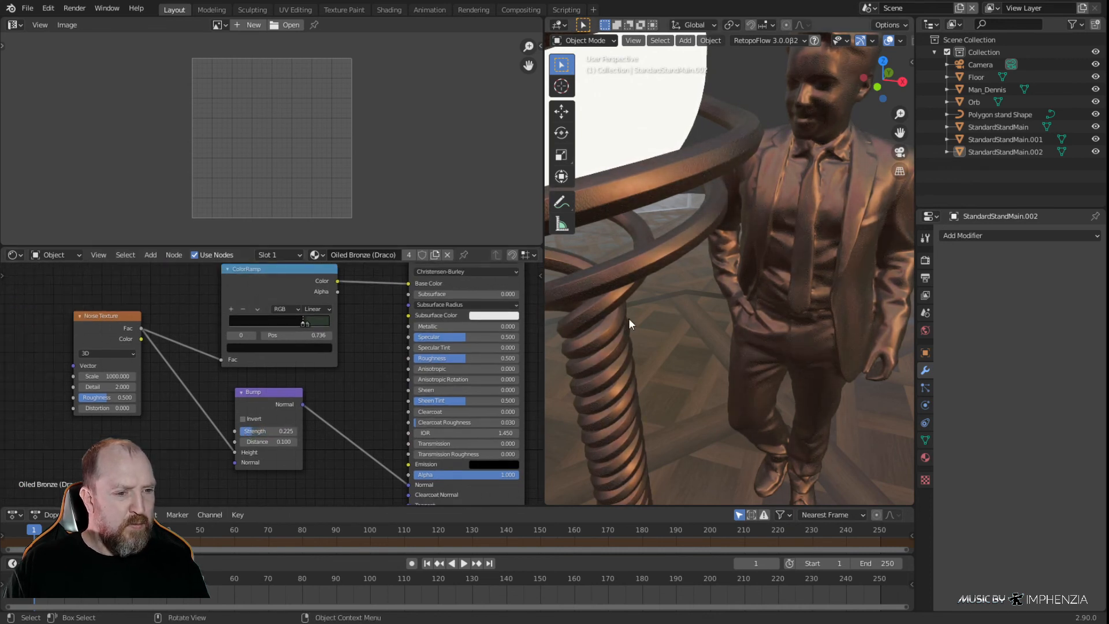
Set the scale-2 Noise Texture's roughness to 0.533 and move a stop of the Musgrave-fed ColorRamp to 0.850
middle_drag(352, 365, 275, 474)
middle_drag(265, 372, 513, 497)
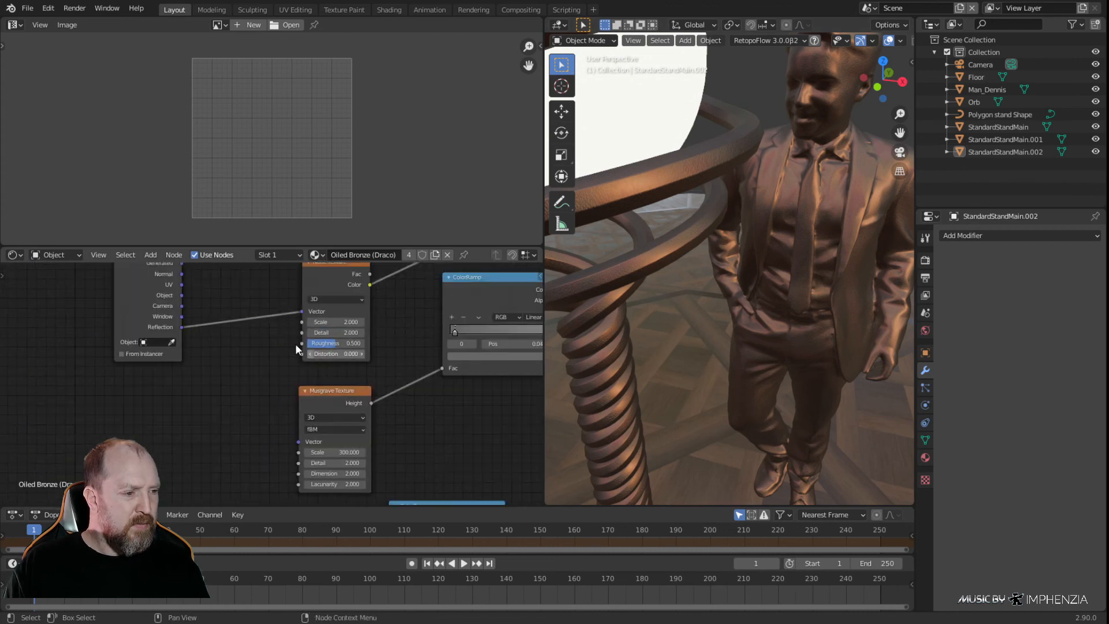
middle_drag(306, 350, 105, 391)
drag(116, 385, 118, 385)
drag(262, 374, 349, 378)
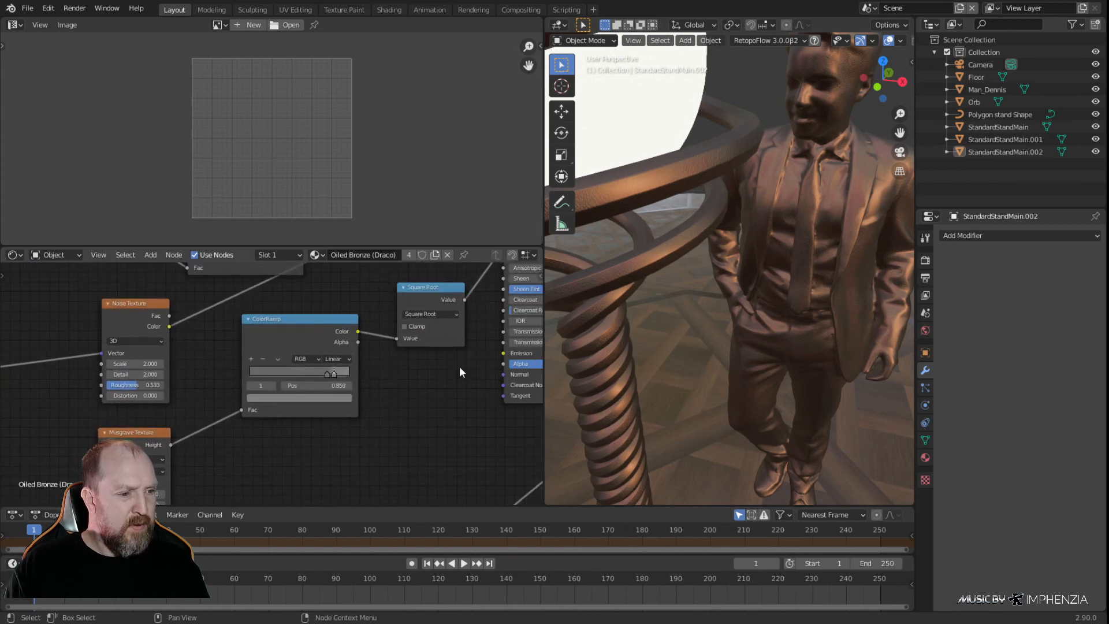
Tune the black and white stops of the ColorRamp feeding the Mix node, placing the white stop at 0.618
middle_drag(398, 383, 388, 553)
mouse_move(240, 401)
mouse_down()
mouse_move(255, 401)
mouse_move(232, 403)
mouse_up()
middle_drag(579, 366, 669, 367)
scroll(667, 380, down, 8)
scroll(309, 362, up, 1)
middle_drag(310, 362, 353, 512)
scroll(197, 358, up, 1)
mouse_move(188, 358)
mouse_down()
mouse_move(208, 357)
mouse_move(194, 358)
mouse_up()
middle_drag(684, 327, 658, 343)
scroll(659, 343, up, 4)
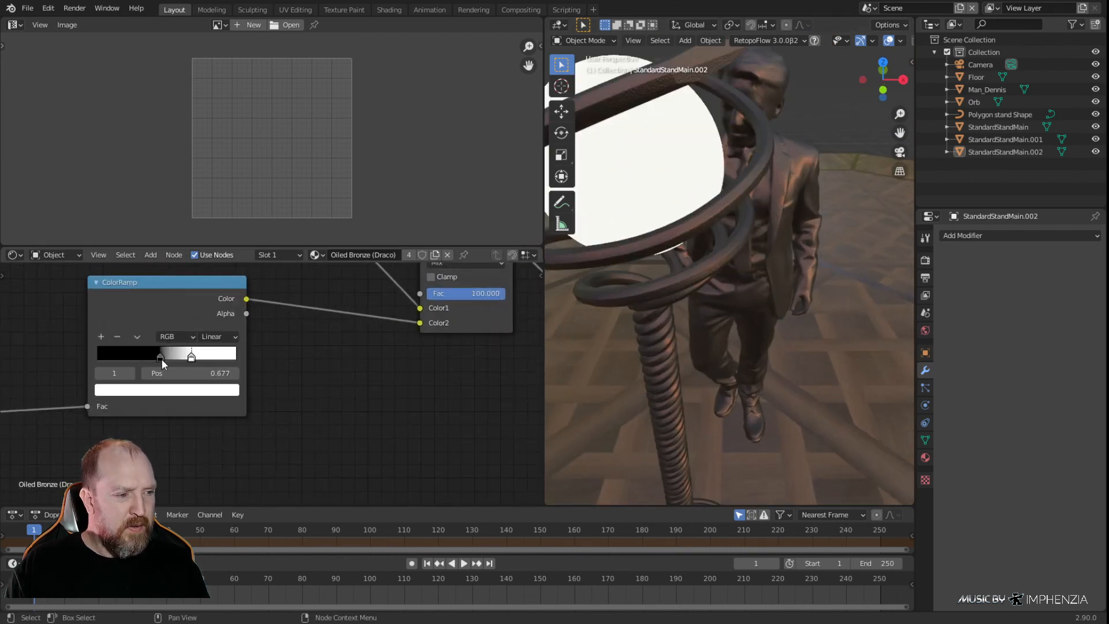
drag(161, 359, 170, 363)
middle_drag(612, 289, 869, 294)
drag(191, 357, 144, 355)
drag(230, 358, 183, 359)
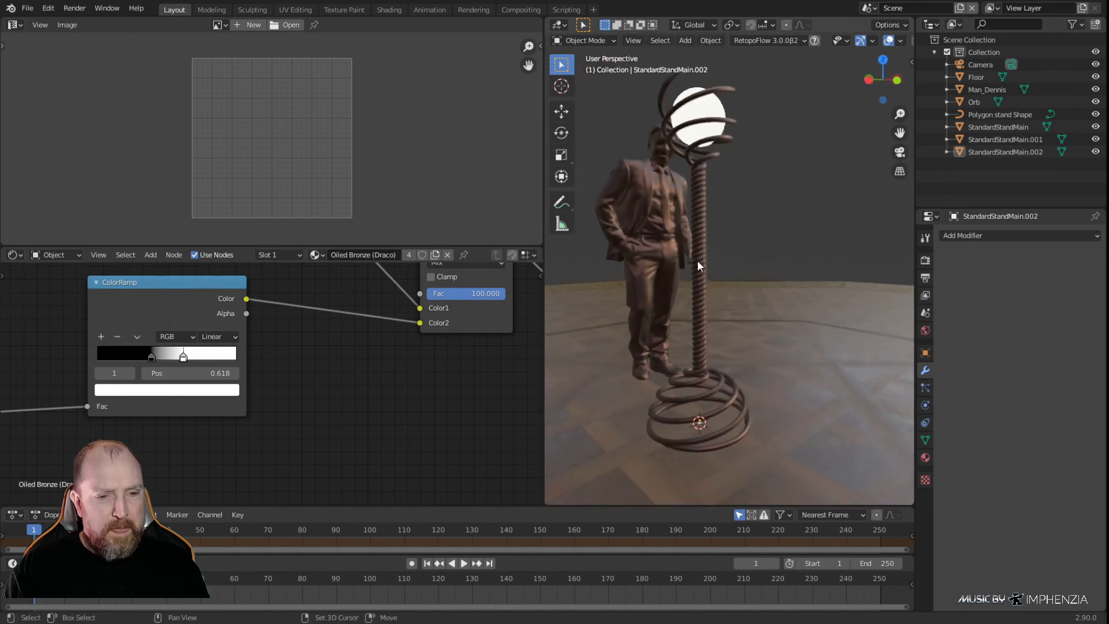
Replace the standing man figure's oiled bronze material with the Person material
click(653, 242)
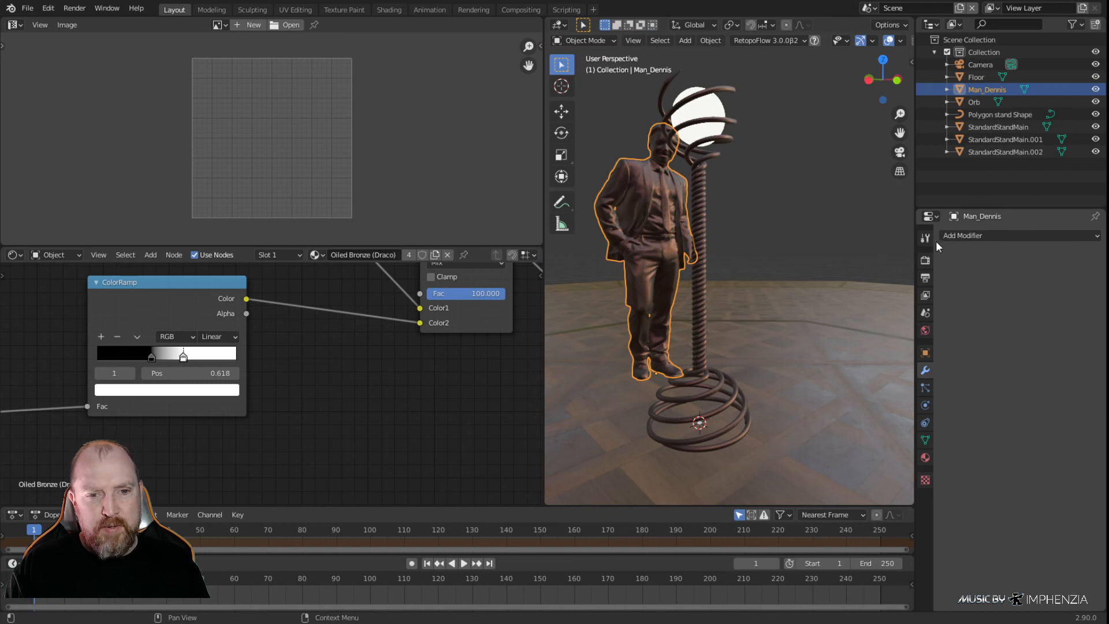
click(926, 459)
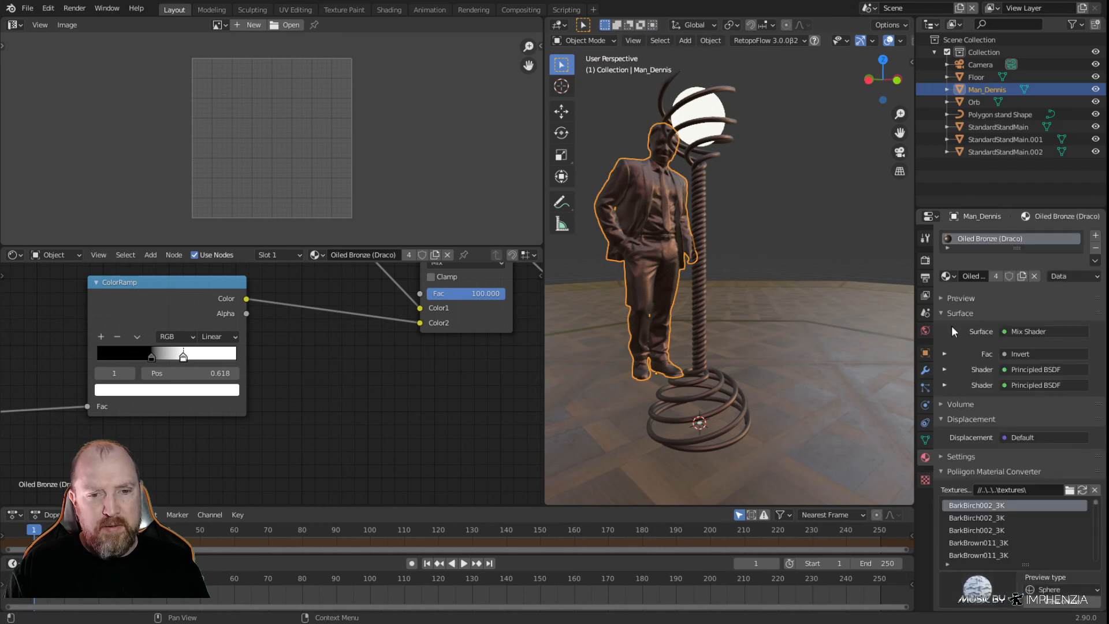
click(949, 275)
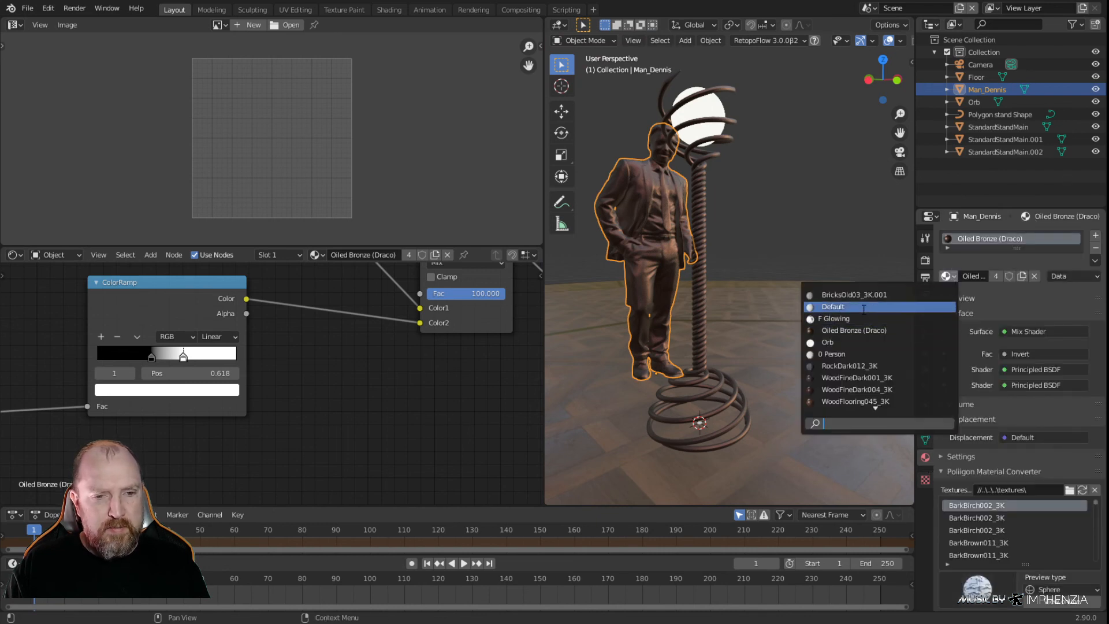
click(864, 308)
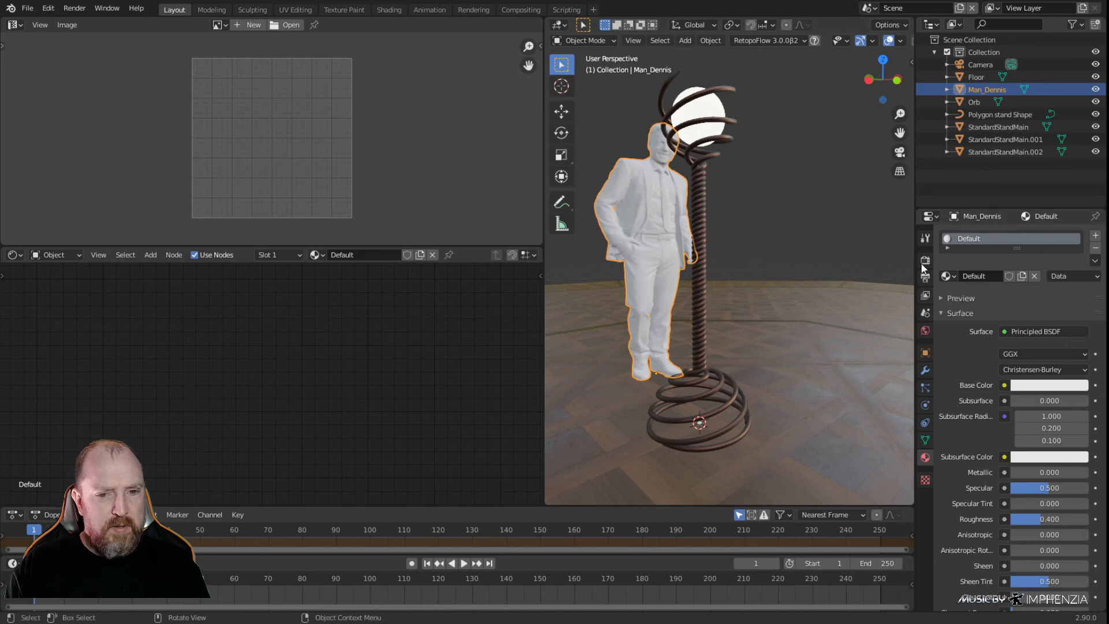
click(948, 276)
click(861, 352)
Switch the orb's material from Glowing to the Orb emission material
click(738, 224)
middle_drag(737, 224, 815, 254)
scroll(761, 279, up, 3)
scroll(785, 282, down, 3)
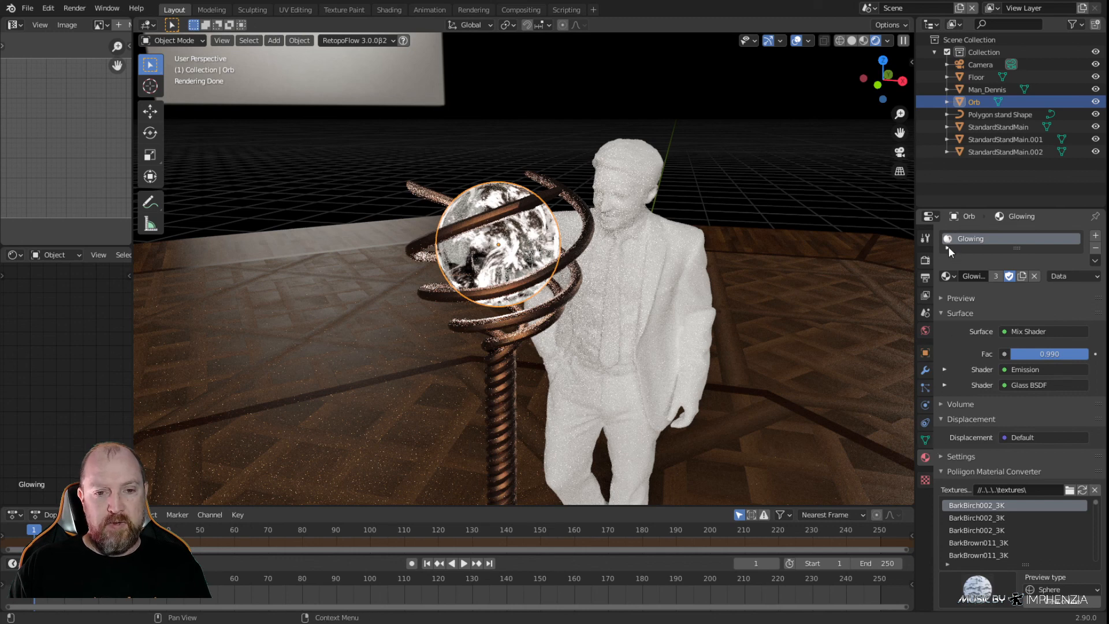
click(947, 276)
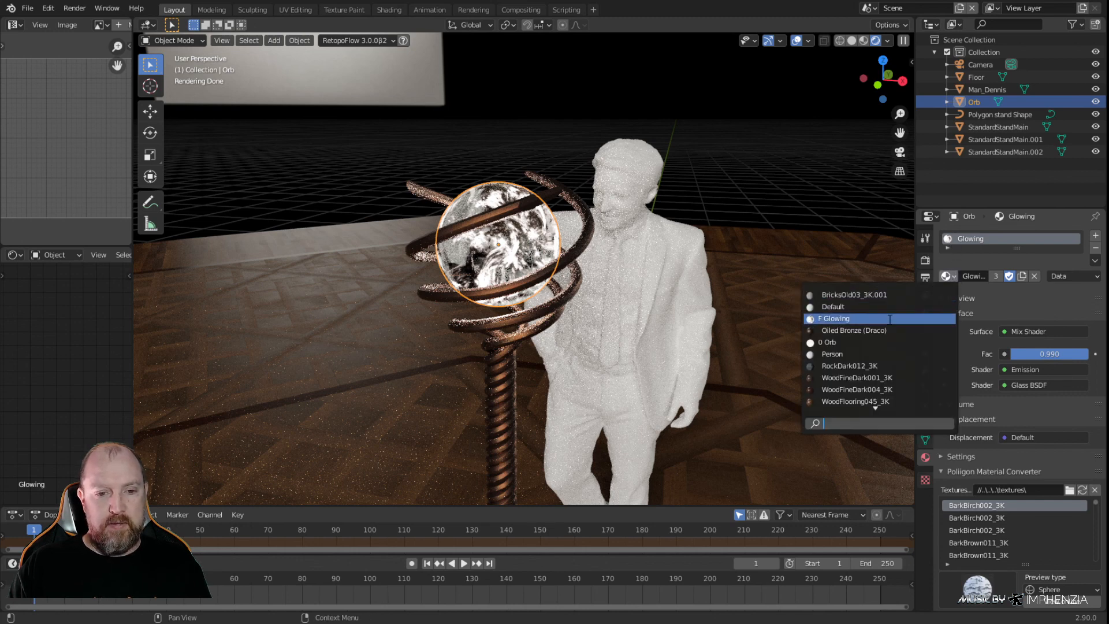
click(833, 342)
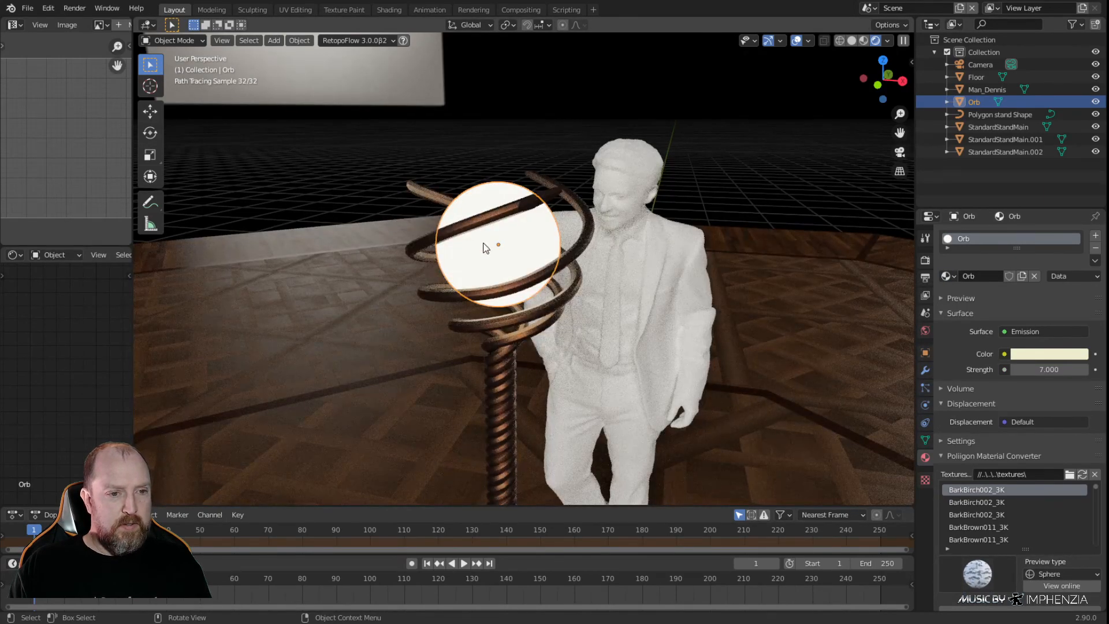
Examine the rendered standing light from several angles, including the orb, the surrounding spirals and the whole stand beside the man figure
scroll(488, 258, up, 4)
middle_drag(514, 306, 580, 348)
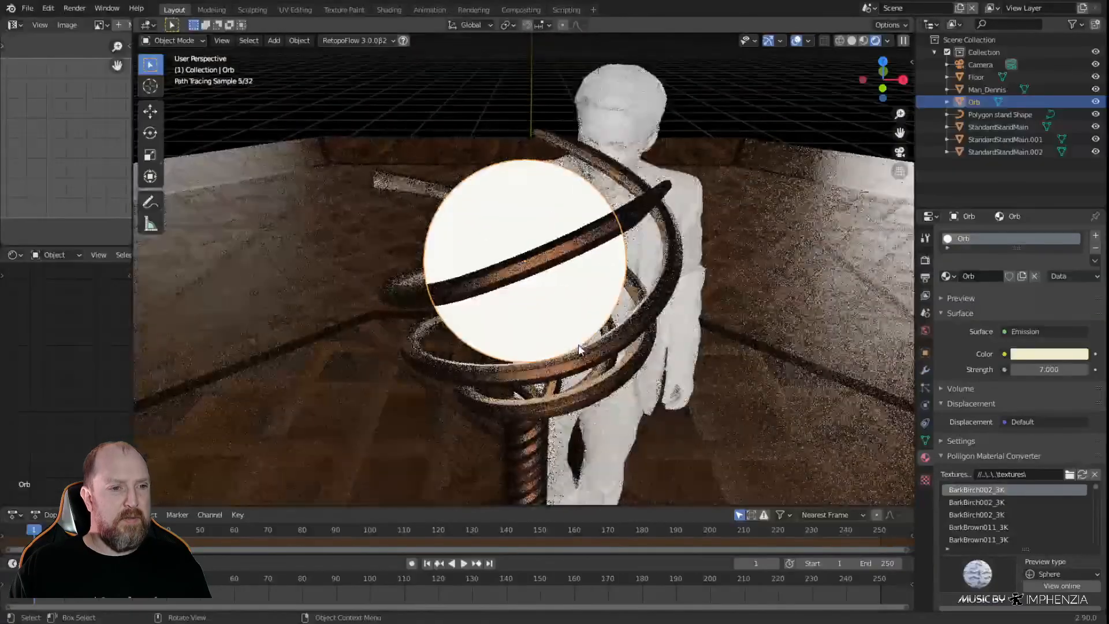
scroll(580, 351, down, 6)
shift+middle_drag(591, 398, 614, 260)
middle_drag(614, 332, 738, 293)
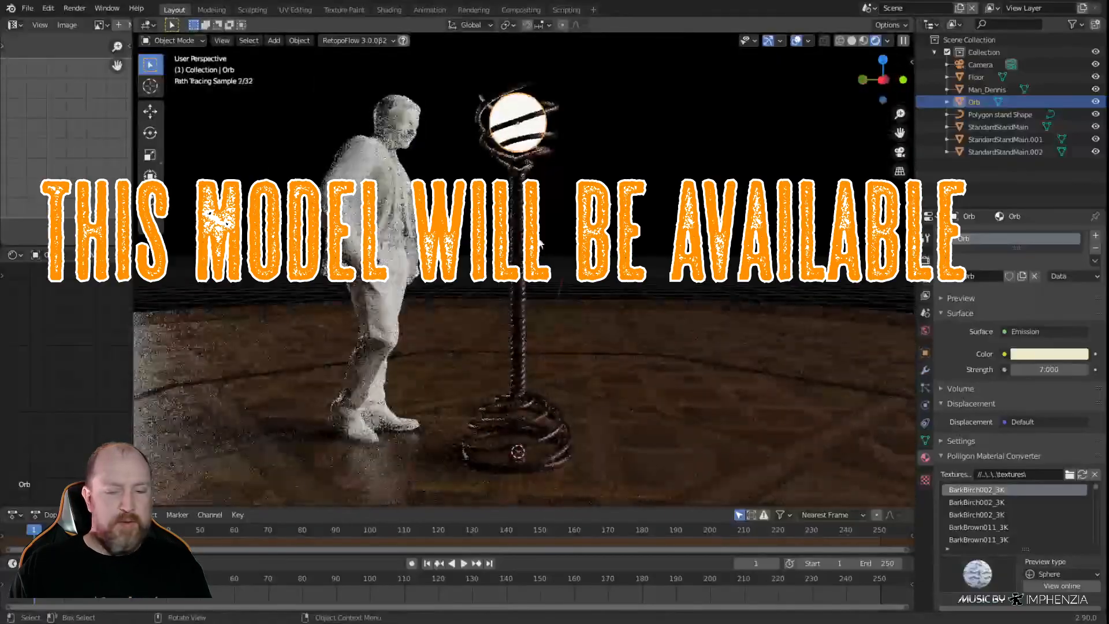
middle_drag(578, 448, 569, 402)
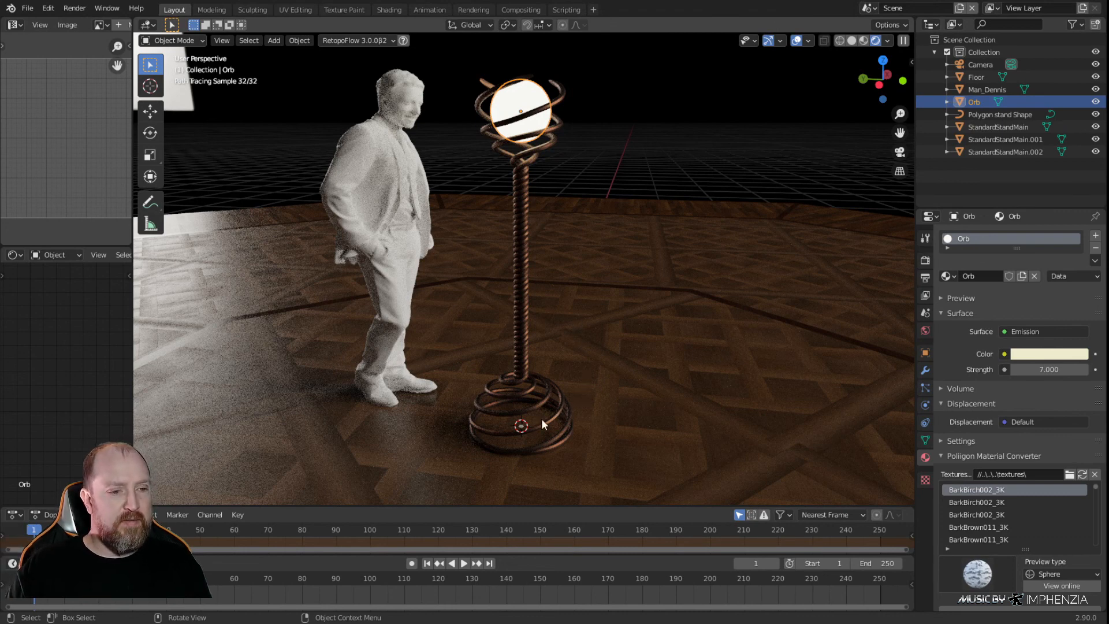
middle_drag(522, 214, 580, 248)
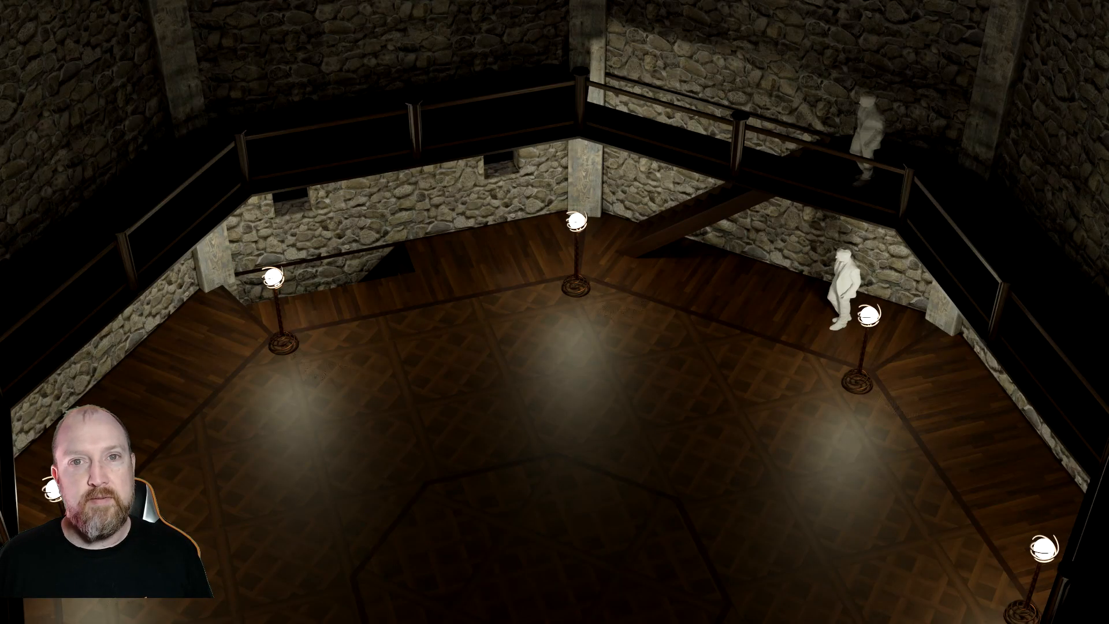